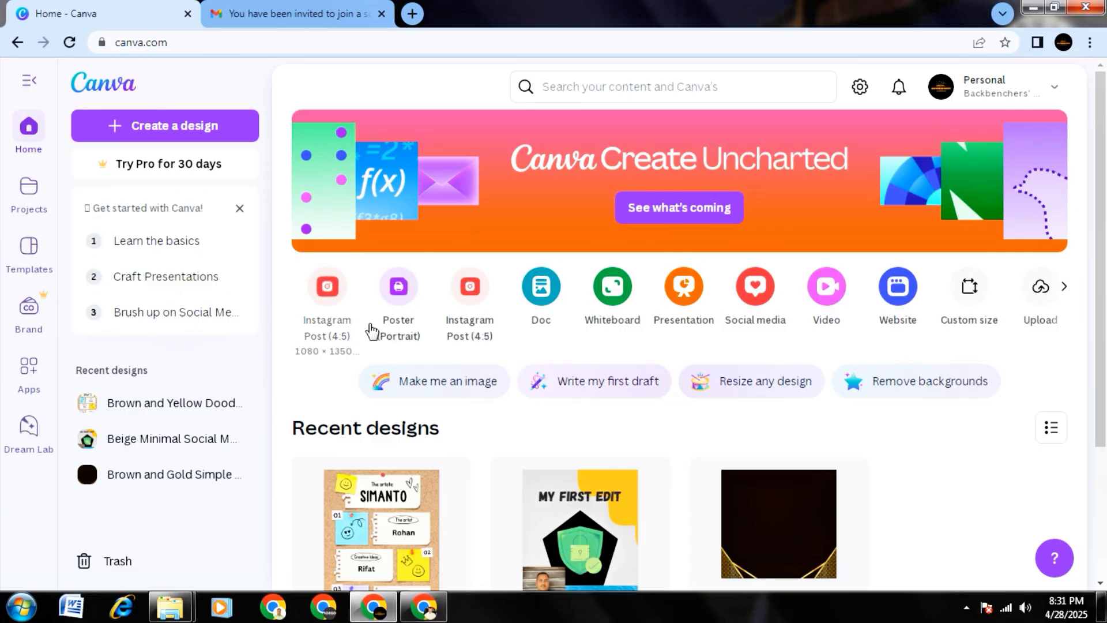
Accept the e-mailed Canva invitation to join the Backbencher's Classroom school and dismiss the welcome message.
{"action": "left_click", "coordinate": [282, 14]}
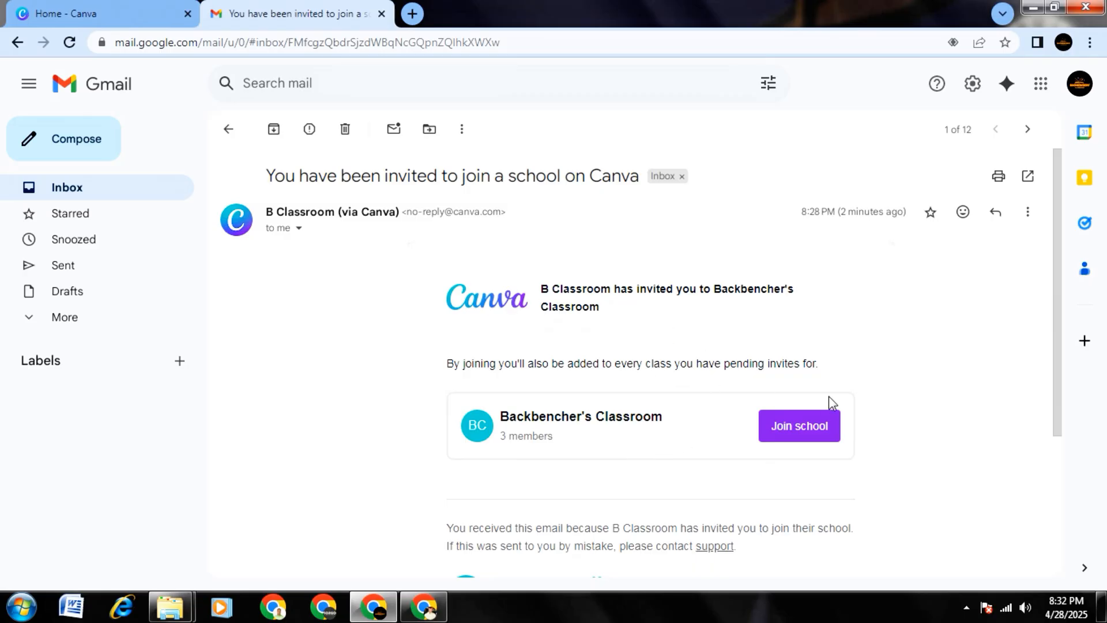
{"action": "scroll", "coordinate": [831, 402], "scroll_direction": "down", "scroll_amount": 2}
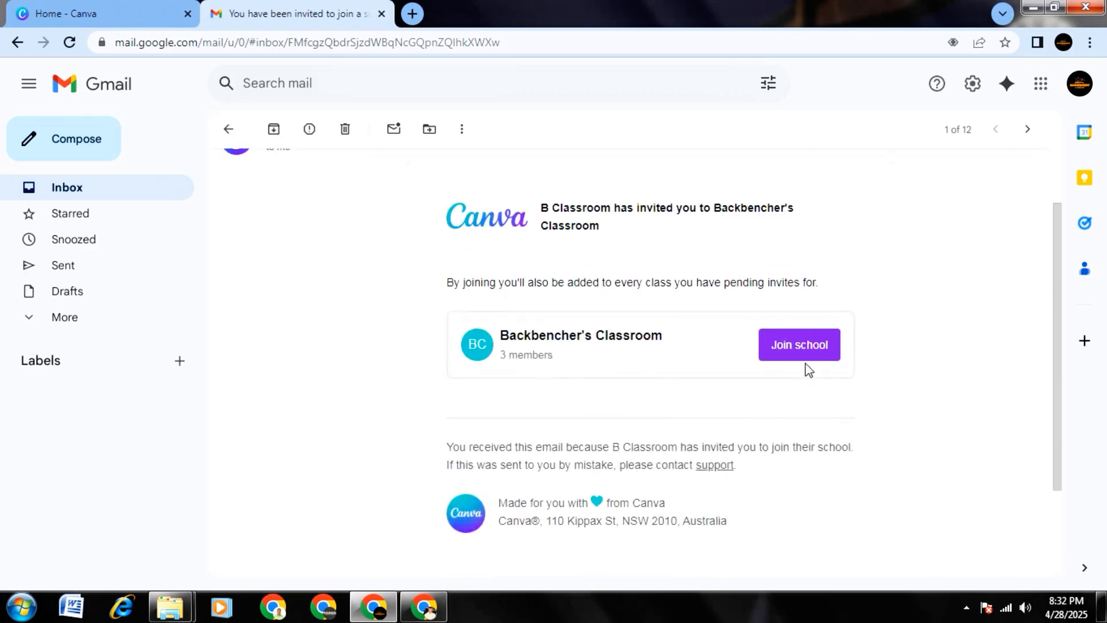
{"action": "left_click", "coordinate": [806, 344]}
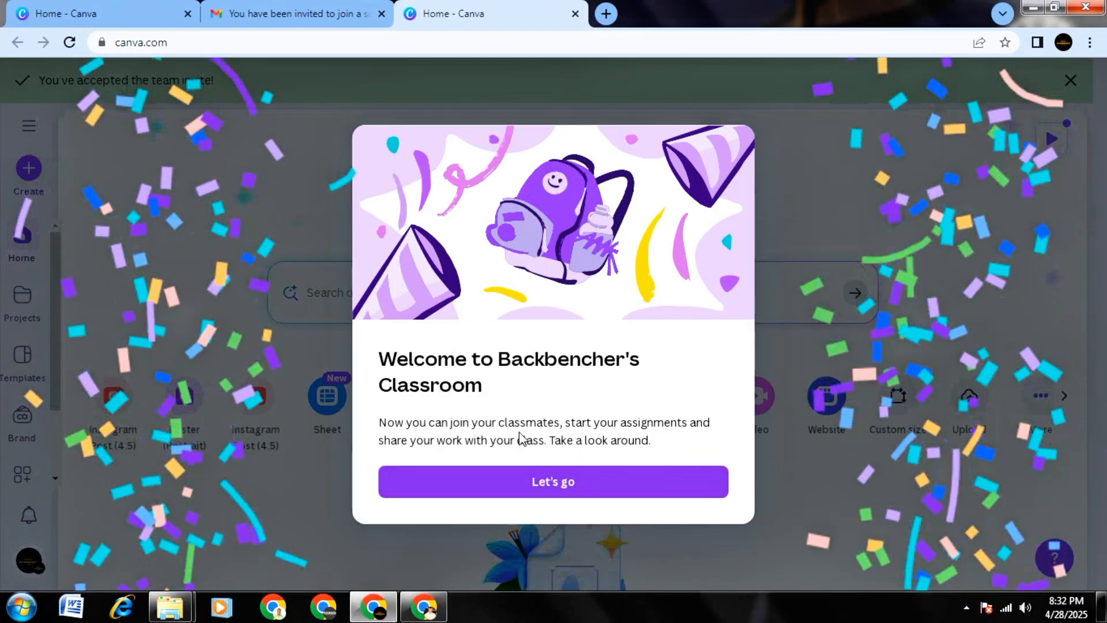
{"action": "left_click", "coordinate": [552, 484]}
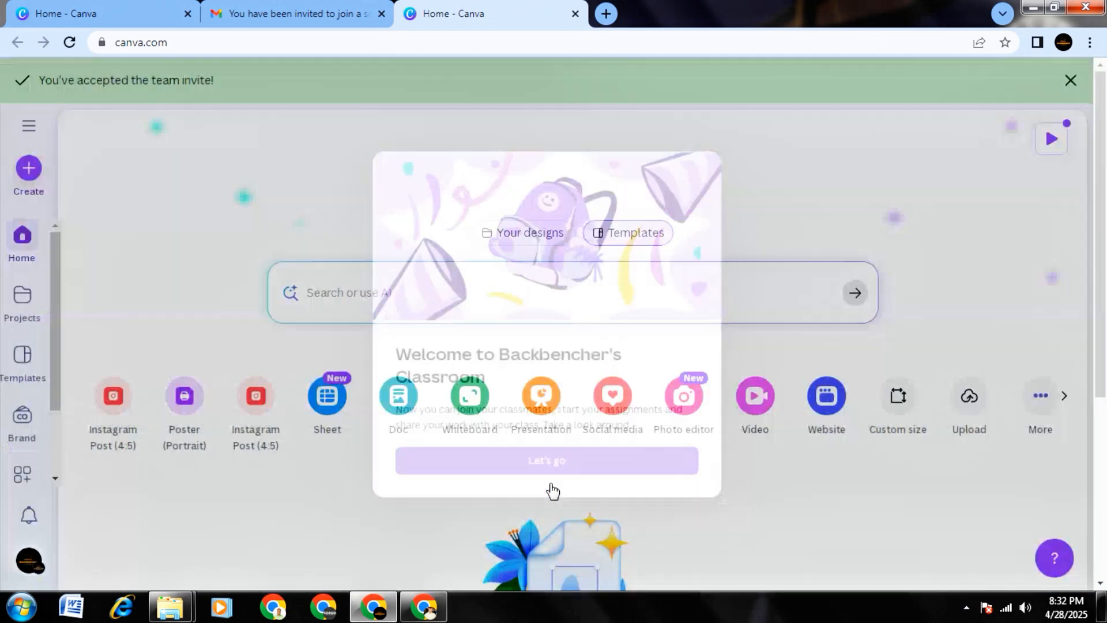
{"action": "left_click", "coordinate": [284, 555]}
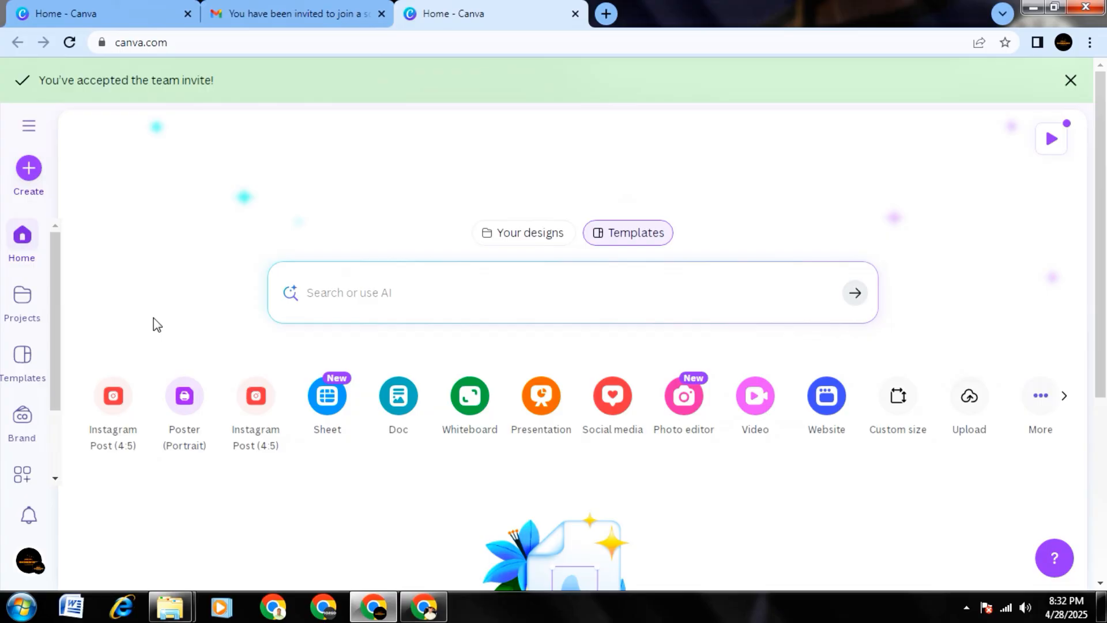
Browse the Canva templates and open the Poster category.
{"action": "left_click", "coordinate": [23, 366]}
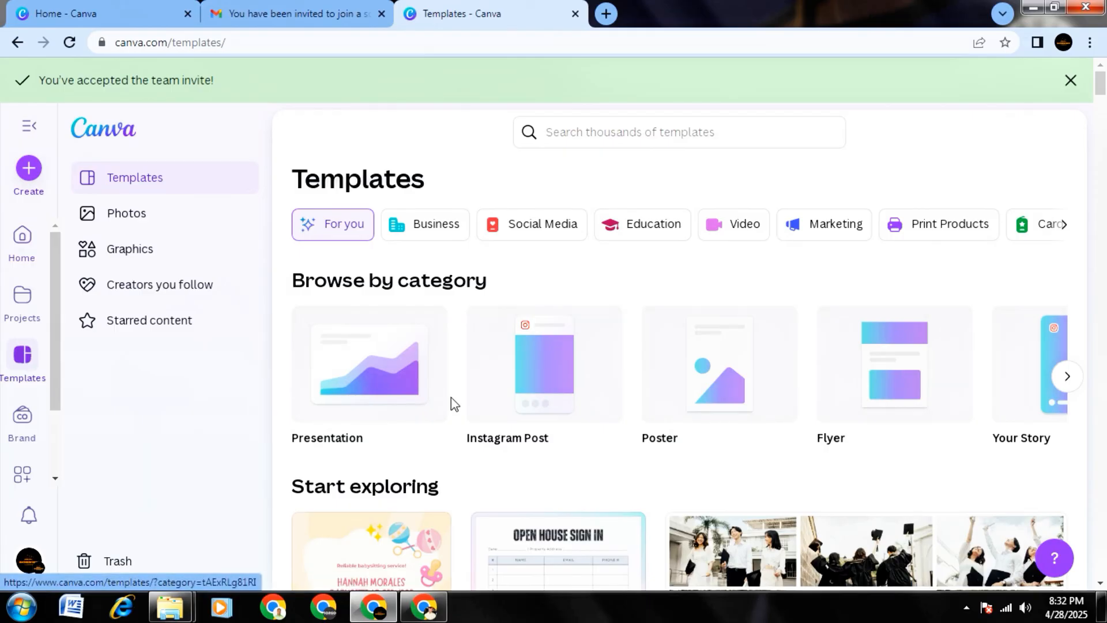
{"action": "scroll", "coordinate": [484, 404], "scroll_direction": "down", "scroll_amount": 4}
{"action": "scroll", "coordinate": [603, 435], "scroll_direction": "up", "scroll_amount": 4}
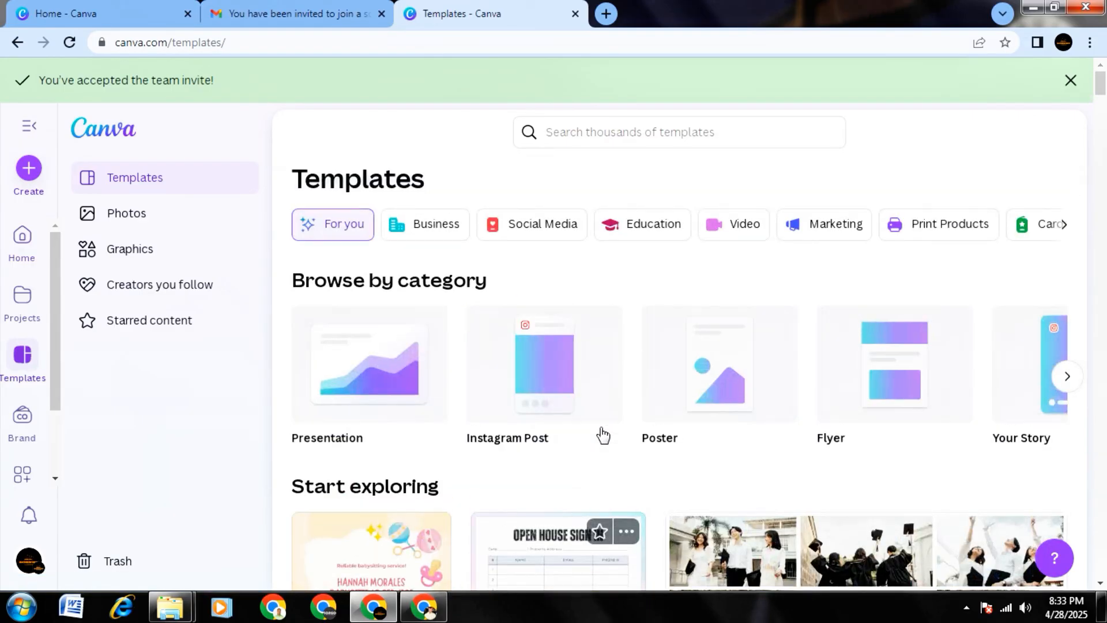
{"action": "scroll", "coordinate": [723, 456], "scroll_direction": "down", "scroll_amount": 3}
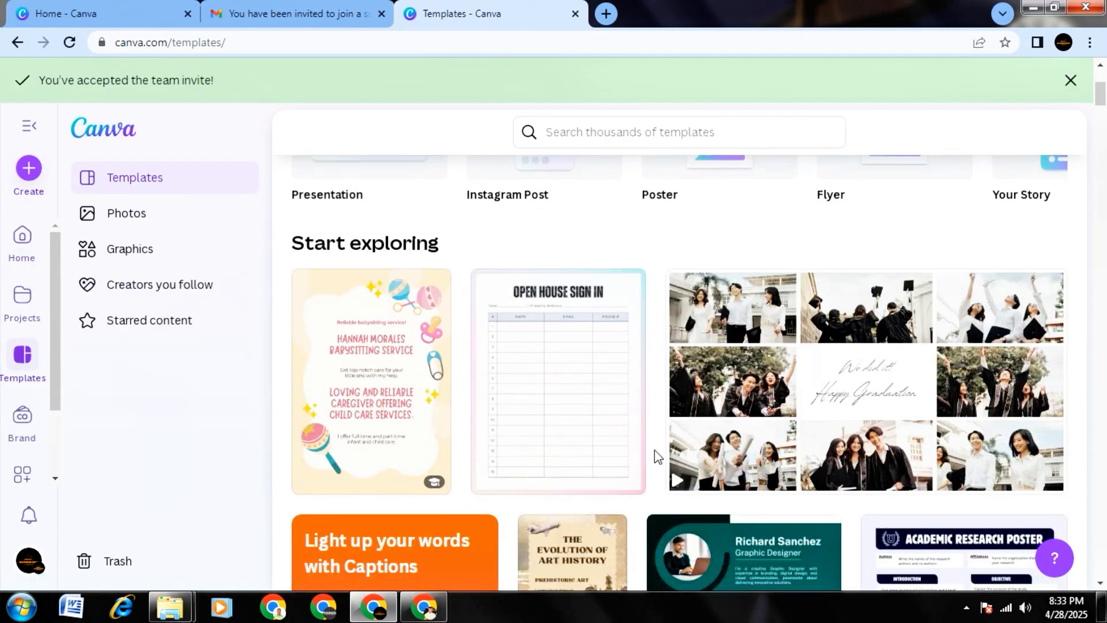
{"action": "scroll", "coordinate": [771, 462], "scroll_direction": "up", "scroll_amount": 4}
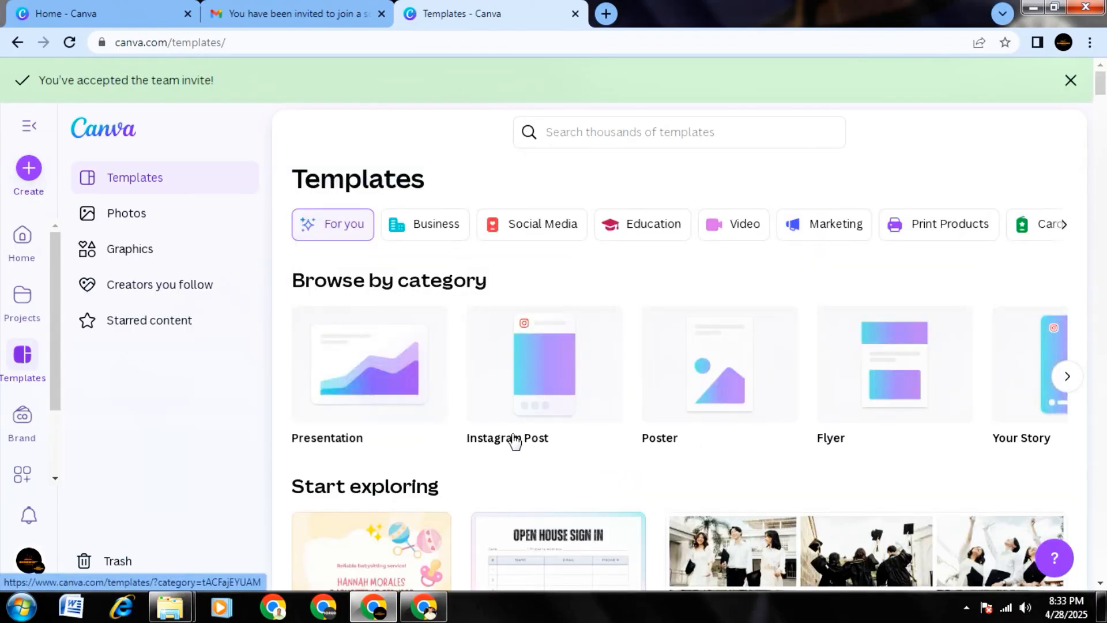
{"action": "left_click", "coordinate": [723, 393]}
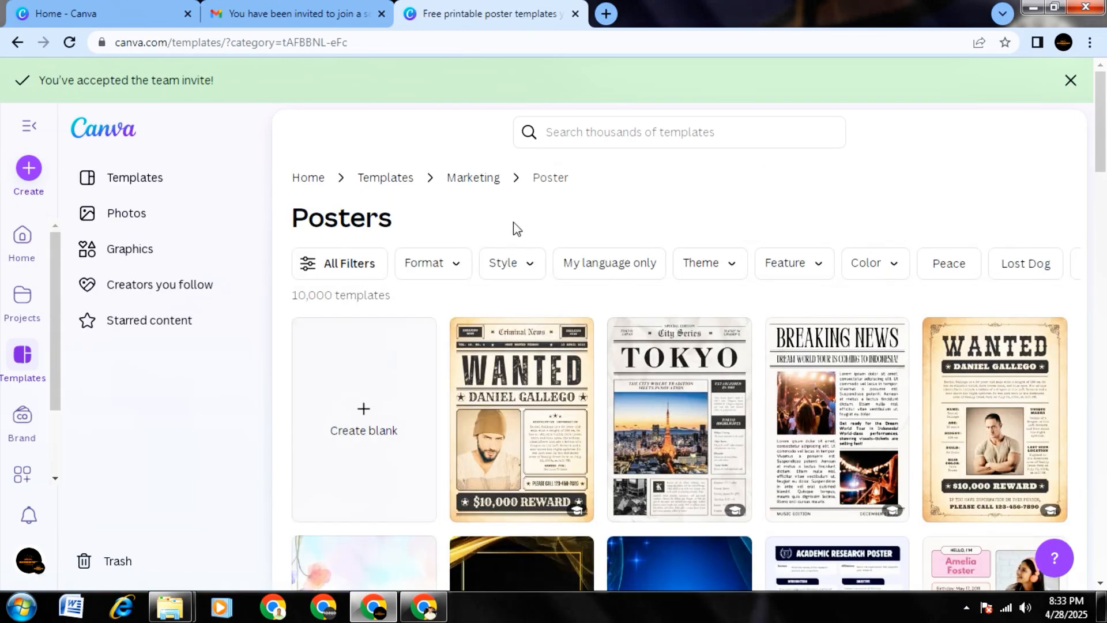
Start a design from the Black and Beige Vintage Newspaper Criminal Wanted Poster template and dismiss the resize tip.
{"action": "scroll", "coordinate": [517, 227], "scroll_direction": "down", "scroll_amount": 3}
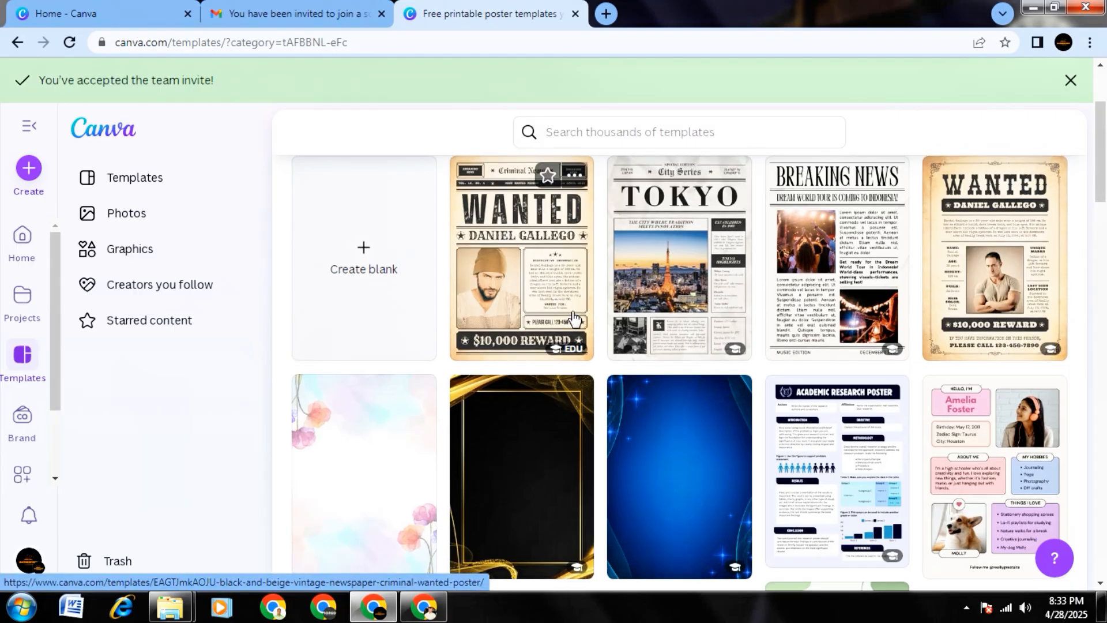
{"action": "scroll", "coordinate": [575, 318], "scroll_direction": "up", "scroll_amount": 2}
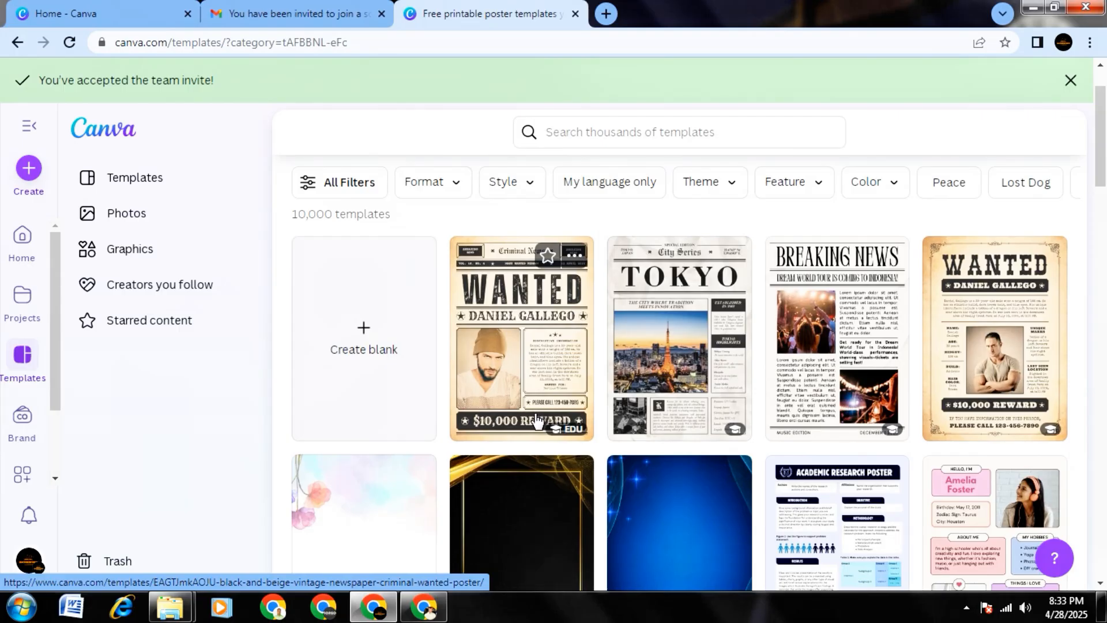
{"action": "mouse_move", "coordinate": [564, 437]}
{"action": "left_click", "coordinate": [525, 335]}
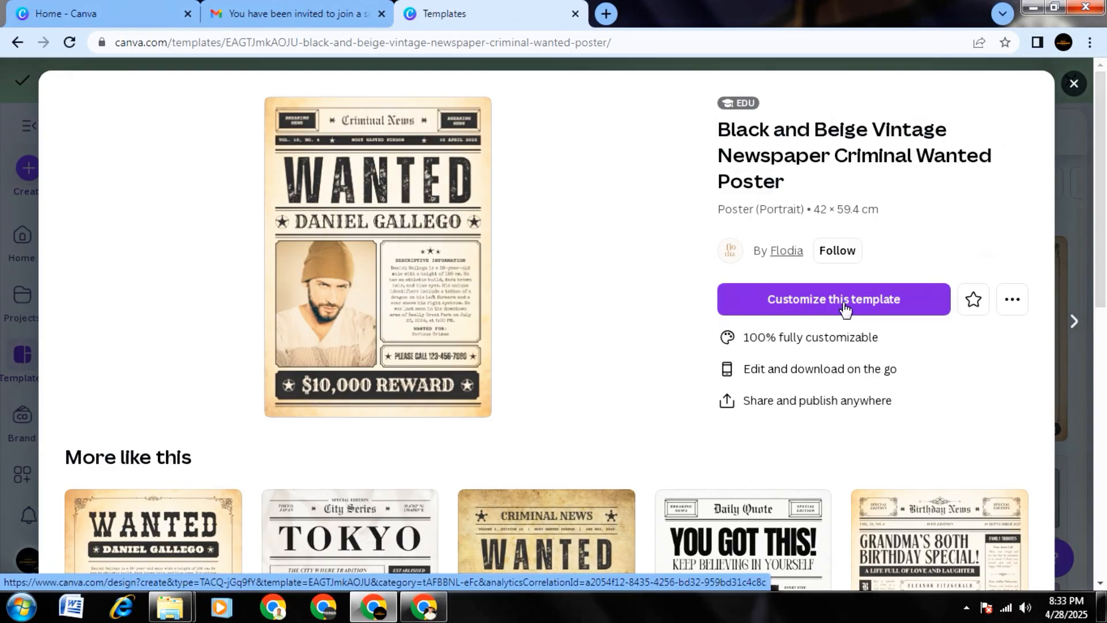
{"action": "left_click", "coordinate": [844, 303]}
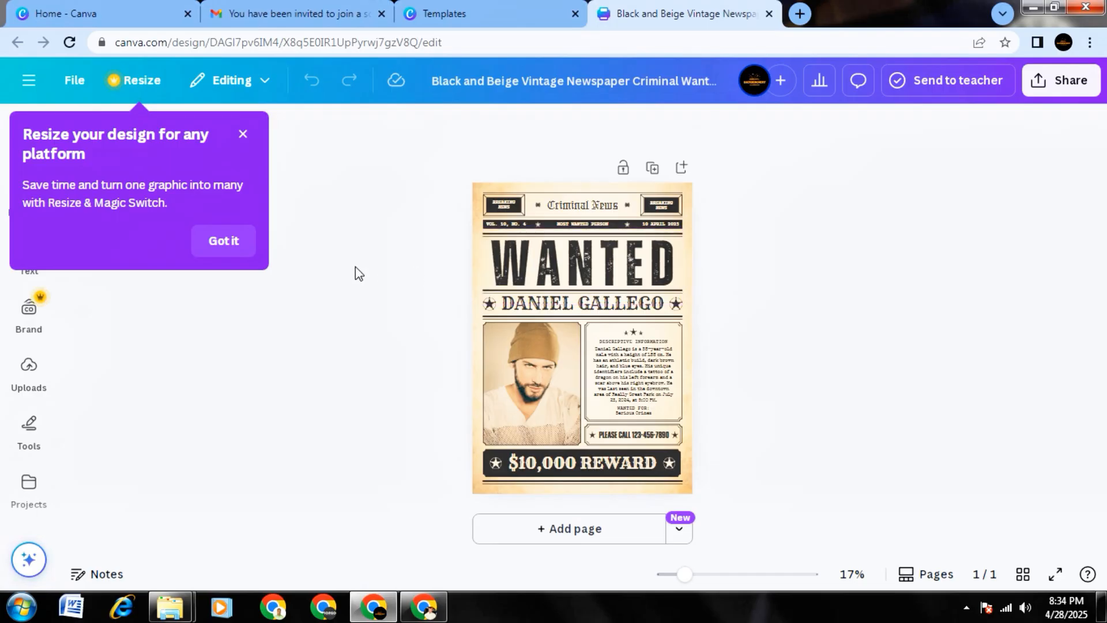
{"action": "left_click", "coordinate": [224, 241]}
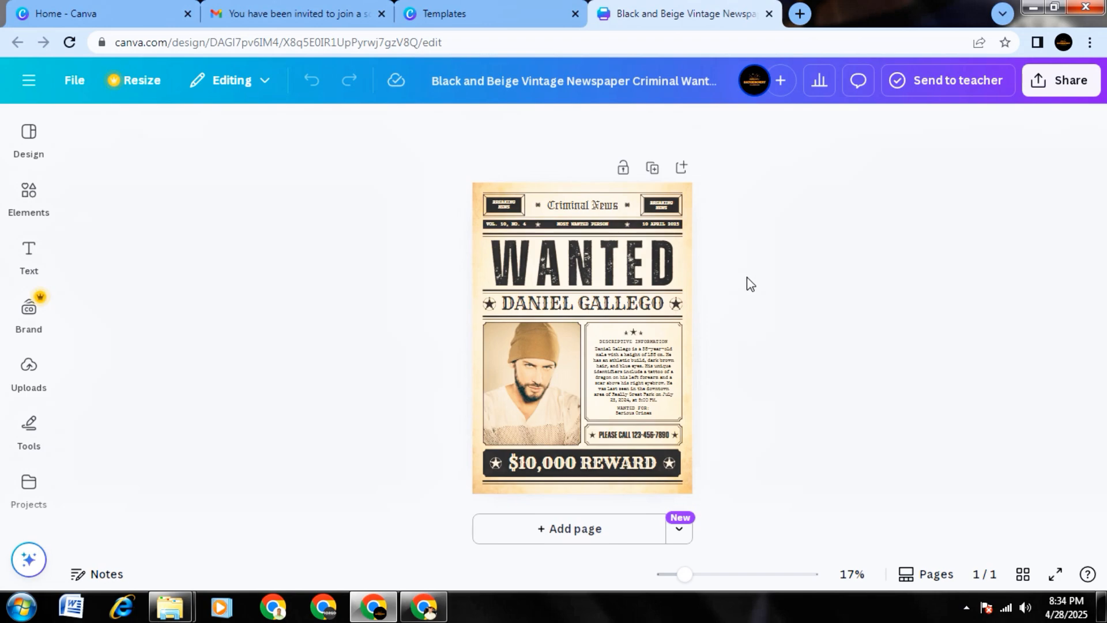
Replace the "Criminal News" masthead on the poster with "bb classroom".
{"action": "left_click", "coordinate": [594, 206]}
{"action": "double_click", "coordinate": [604, 206]}
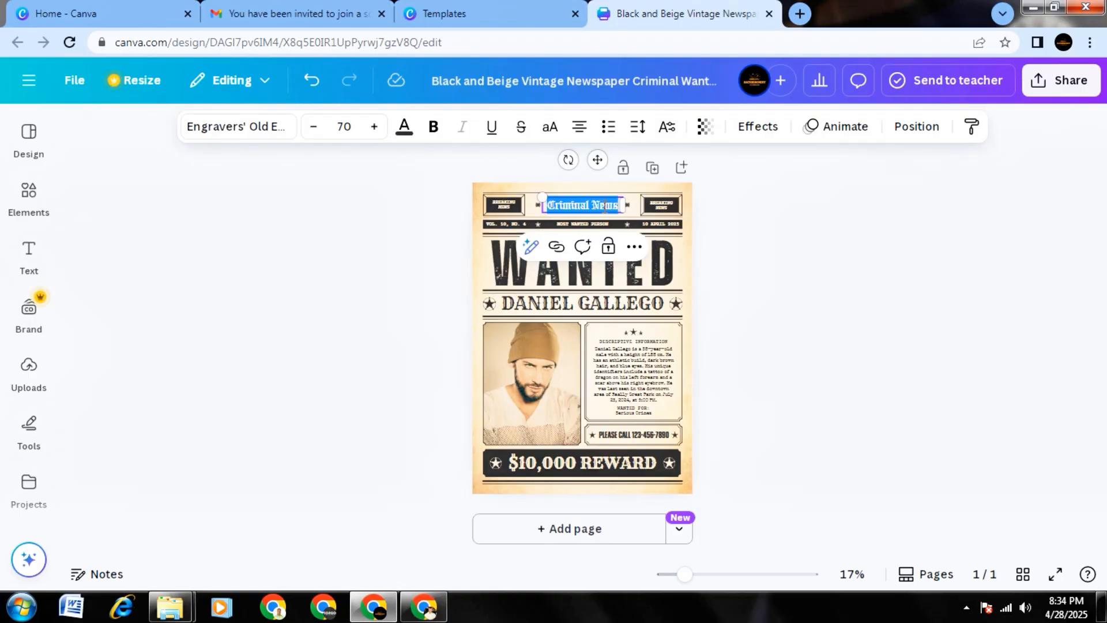
{"action": "type", "text": "bb"}
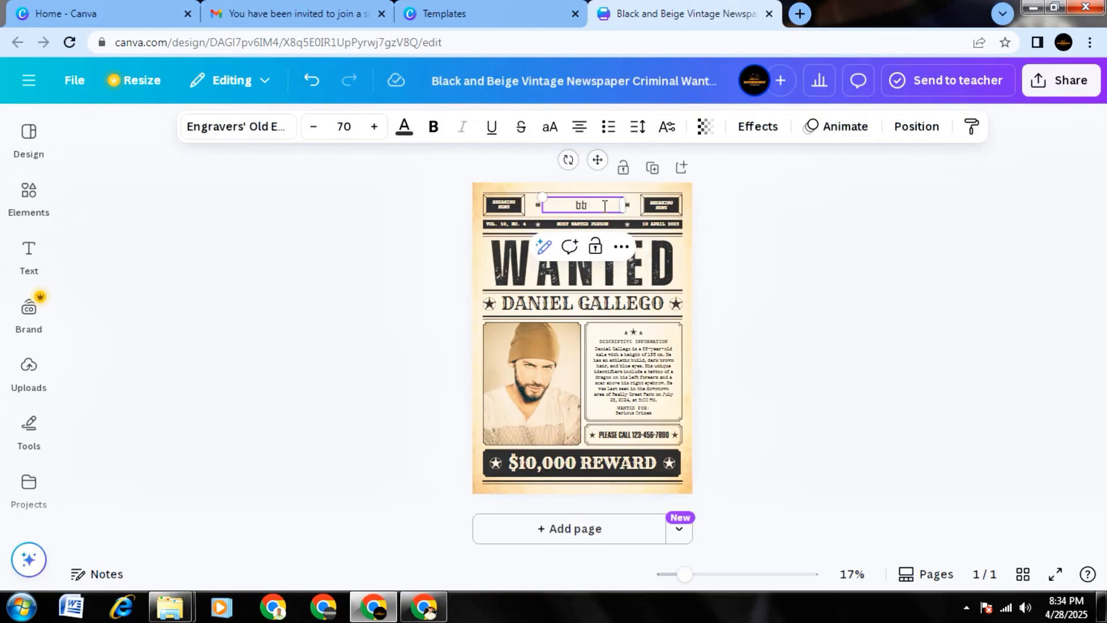
{"action": "type", "text": " classi"}
{"action": "type", "text": "oom"}
{"action": "left_click", "coordinate": [735, 281]}
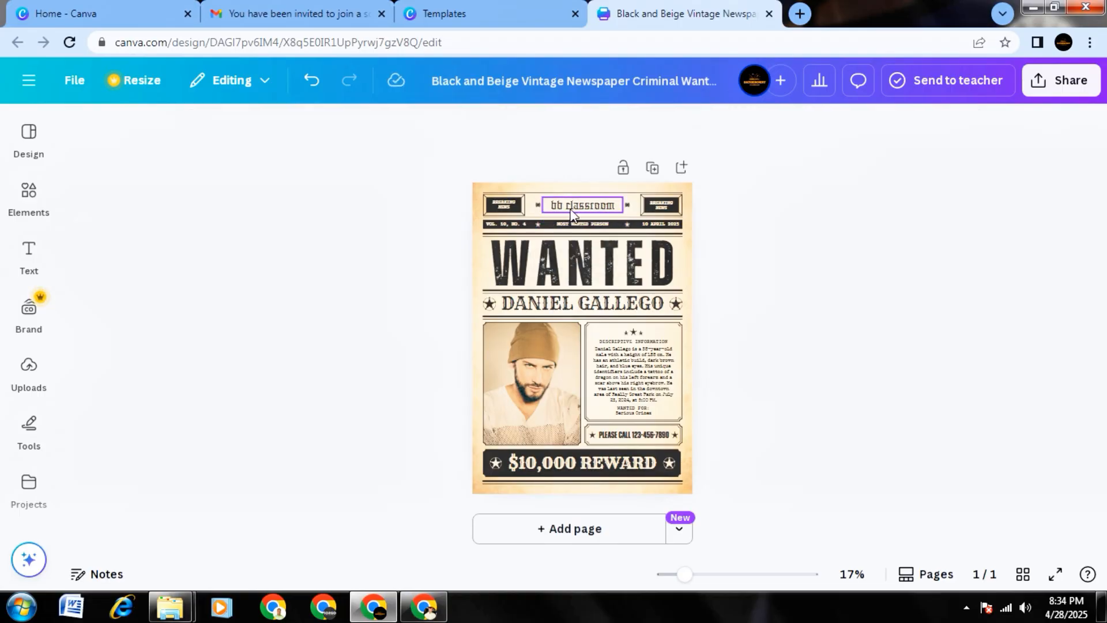
Replace the large "WANTED" headline with "WOW".
{"action": "double_click", "coordinate": [600, 261]}
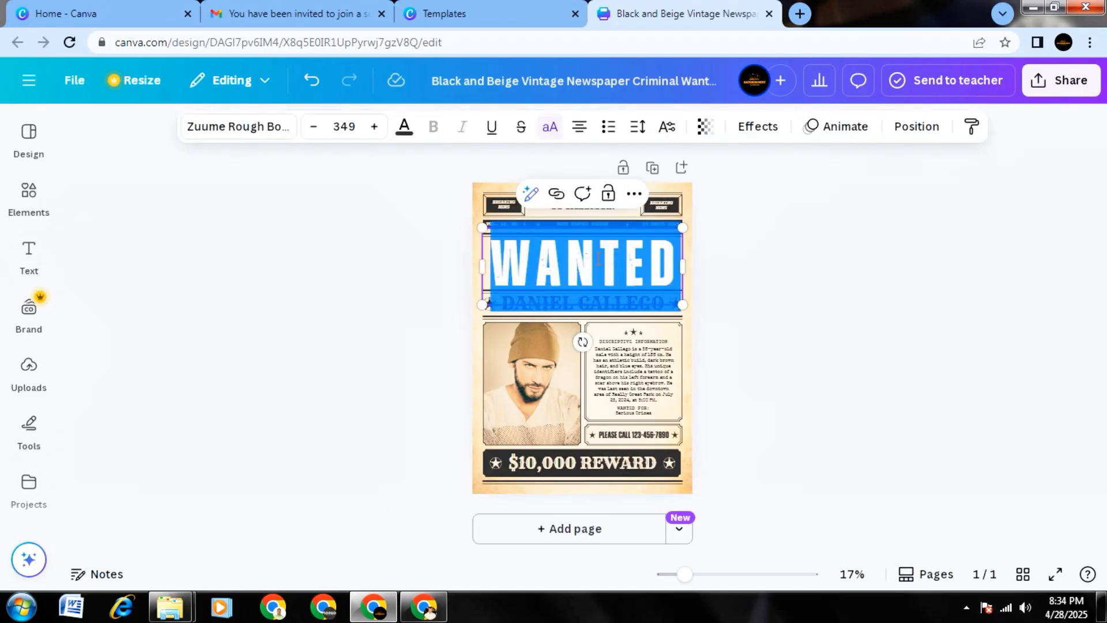
{"action": "key", "text": "BackSpace"}
{"action": "type", "text": "WOW"}
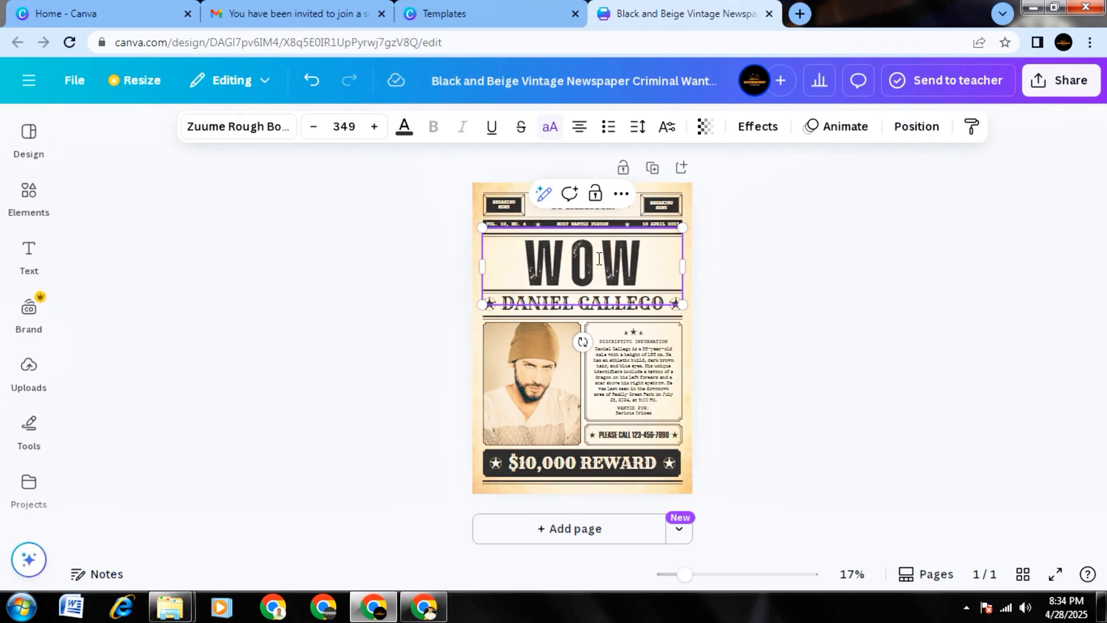
{"action": "left_click", "coordinate": [815, 288]}
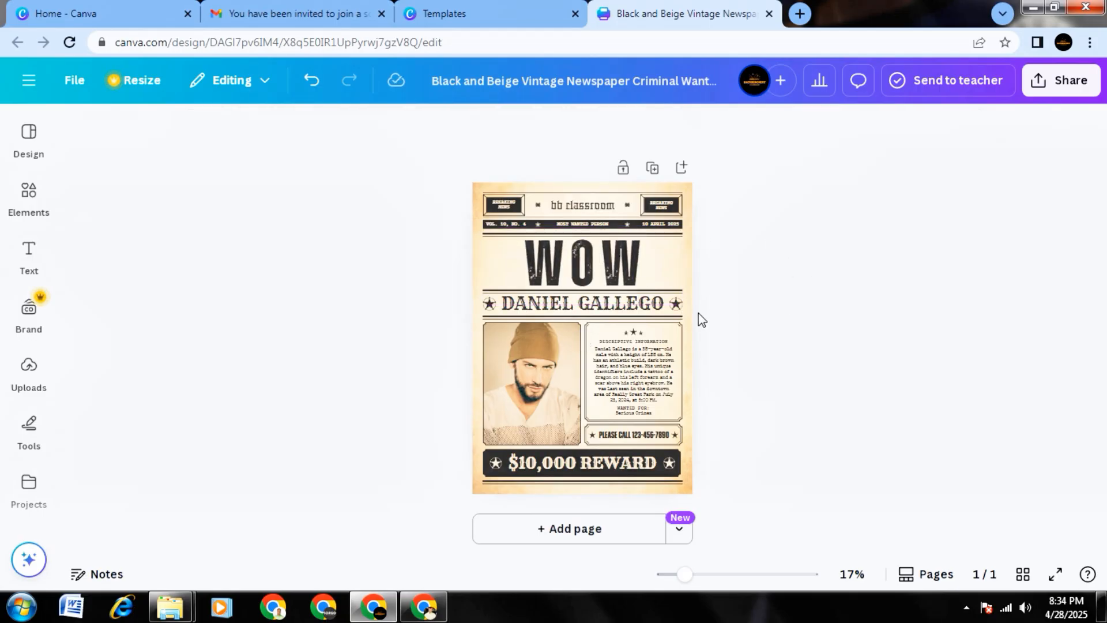
Replace the sample name in the line beneath the headline with the poster subject's own name.
{"action": "left_click", "coordinate": [601, 305]}
{"action": "double_click", "coordinate": [601, 304]}
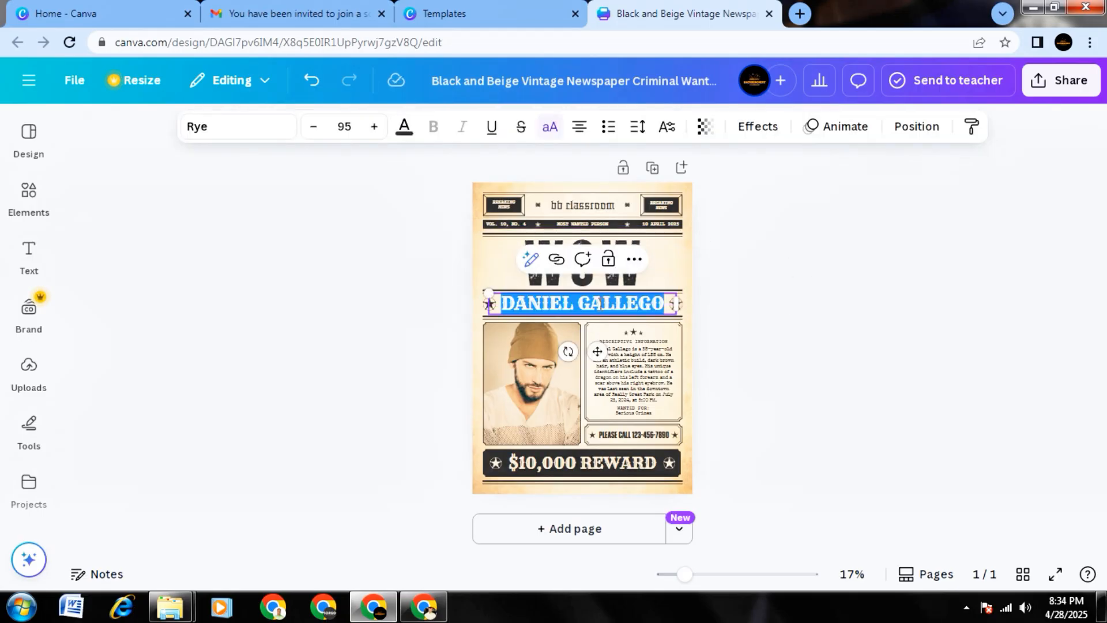
{"action": "key", "text": "BackSpace"}
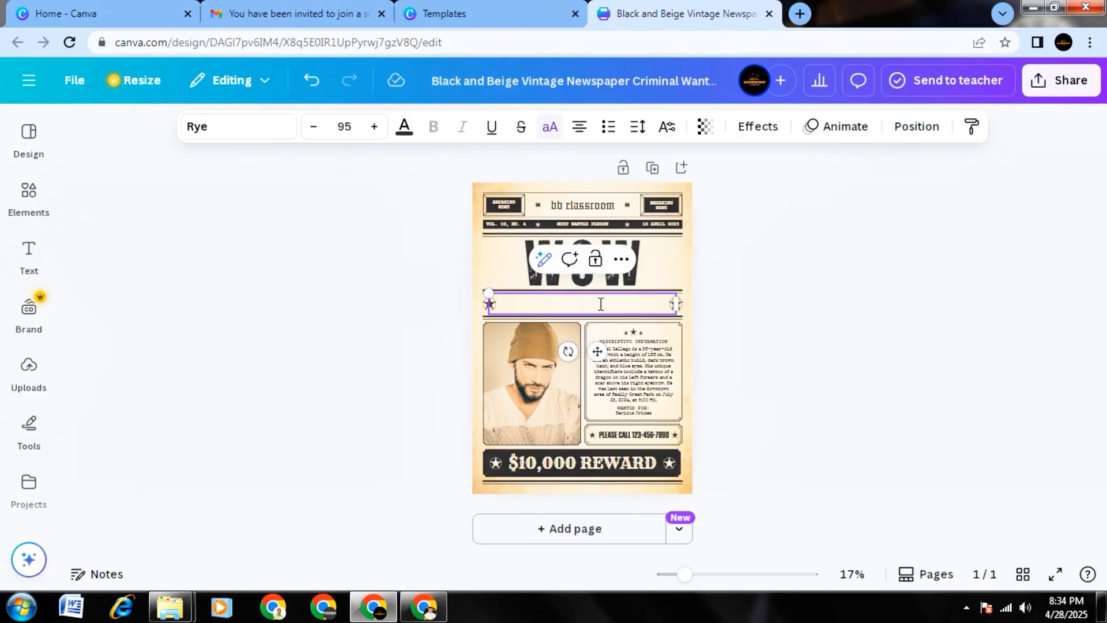
{"action": "type", "text": "SIMAN"}
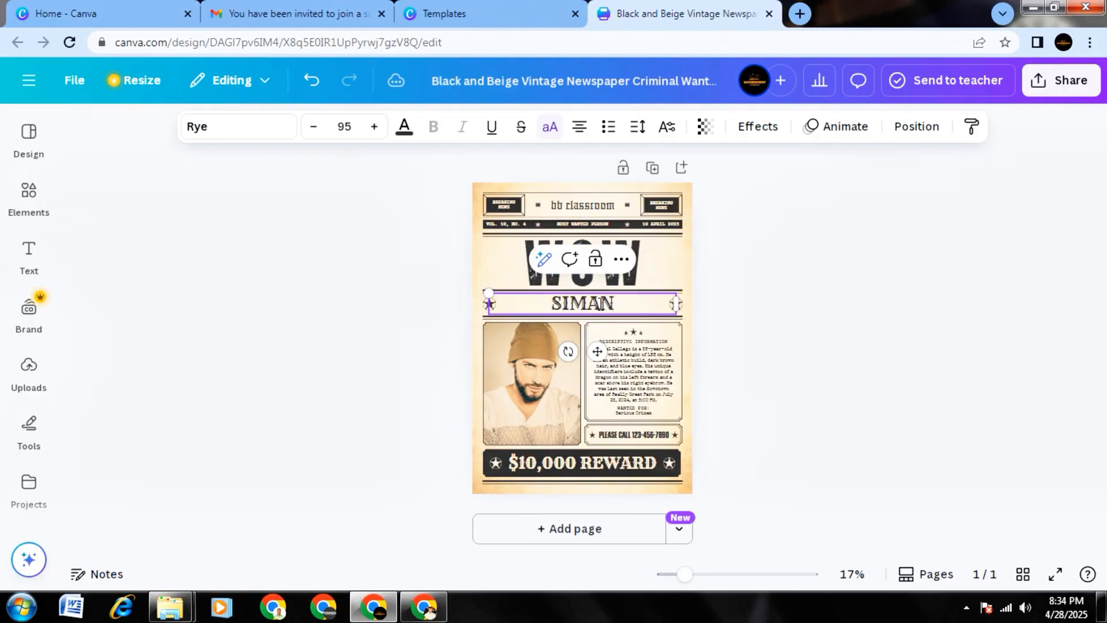
{"action": "type", "text": "TO"}
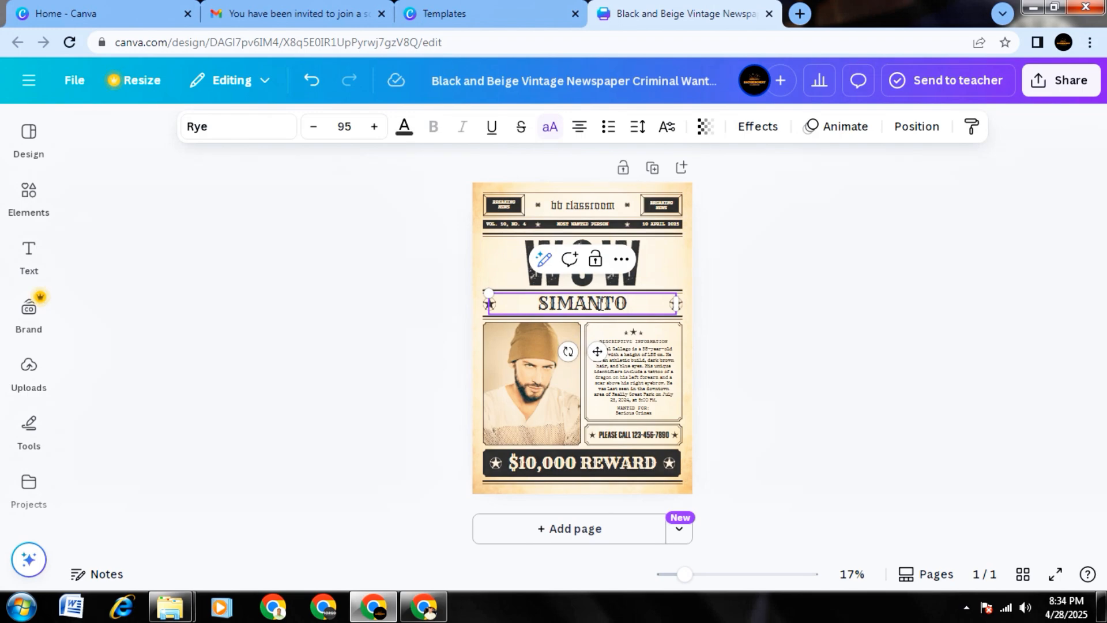
{"action": "left_click", "coordinate": [809, 319]}
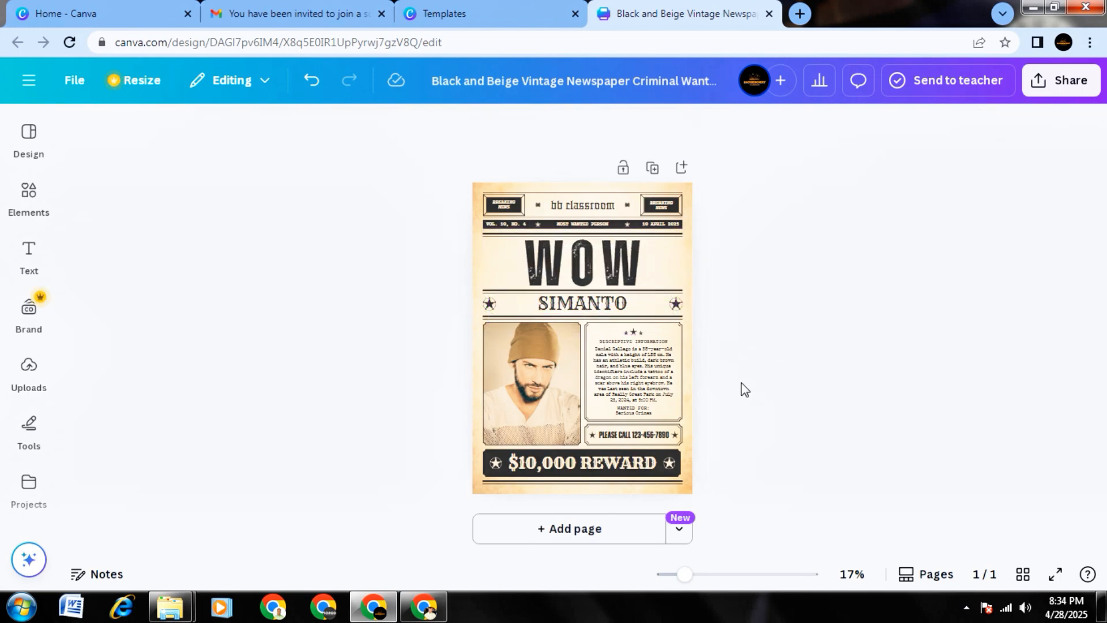
{"action": "left_click", "coordinate": [647, 374]}
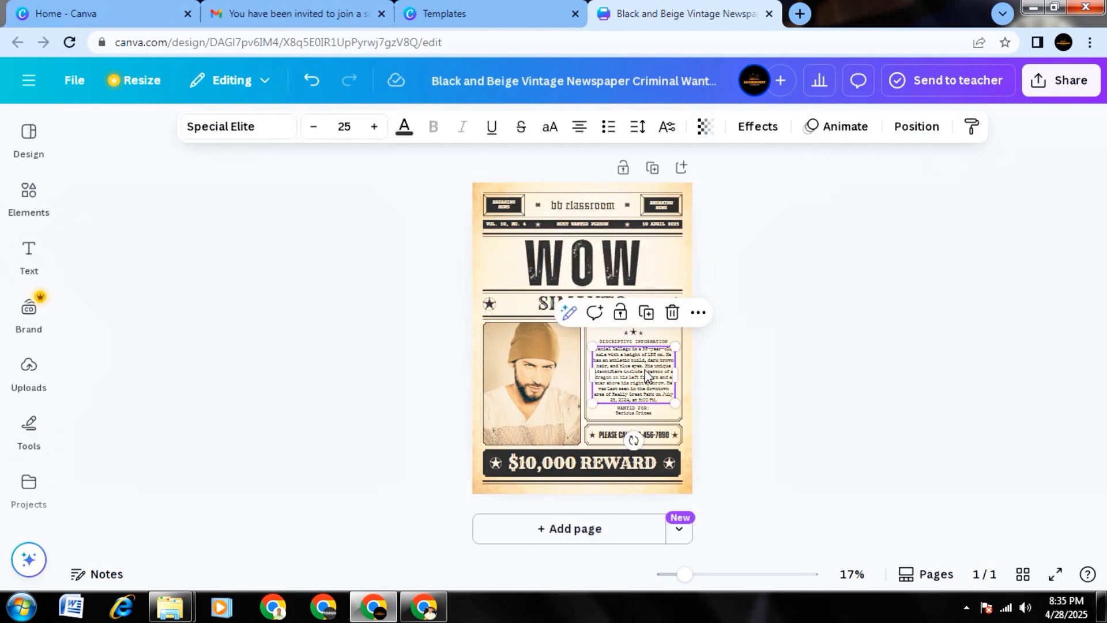
{"action": "left_click", "coordinate": [645, 373]}
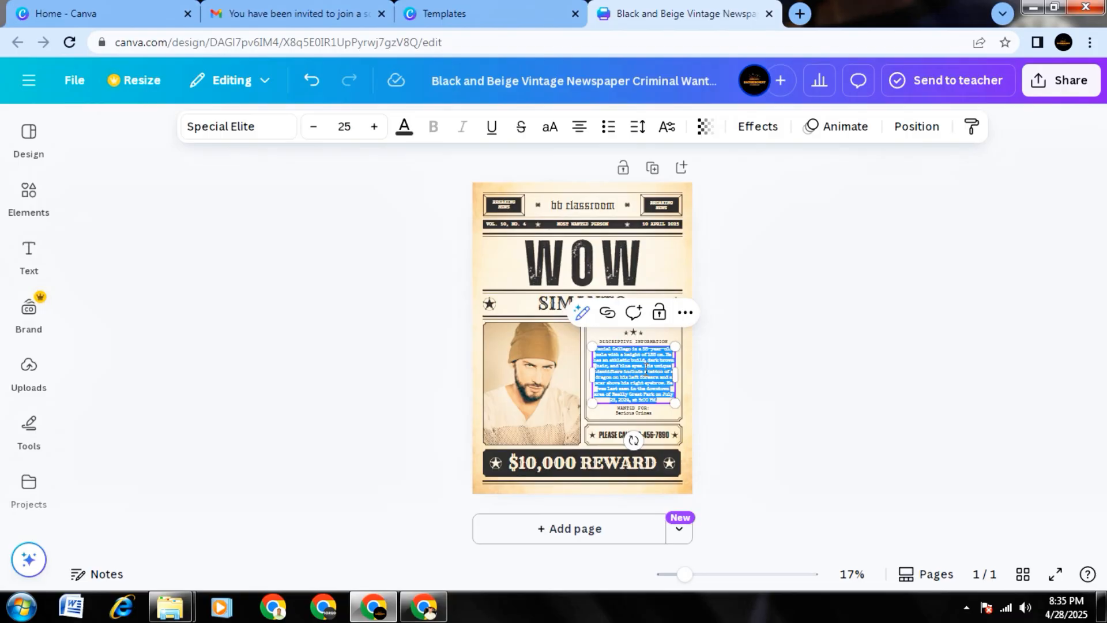
{"action": "left_click", "coordinate": [730, 382]}
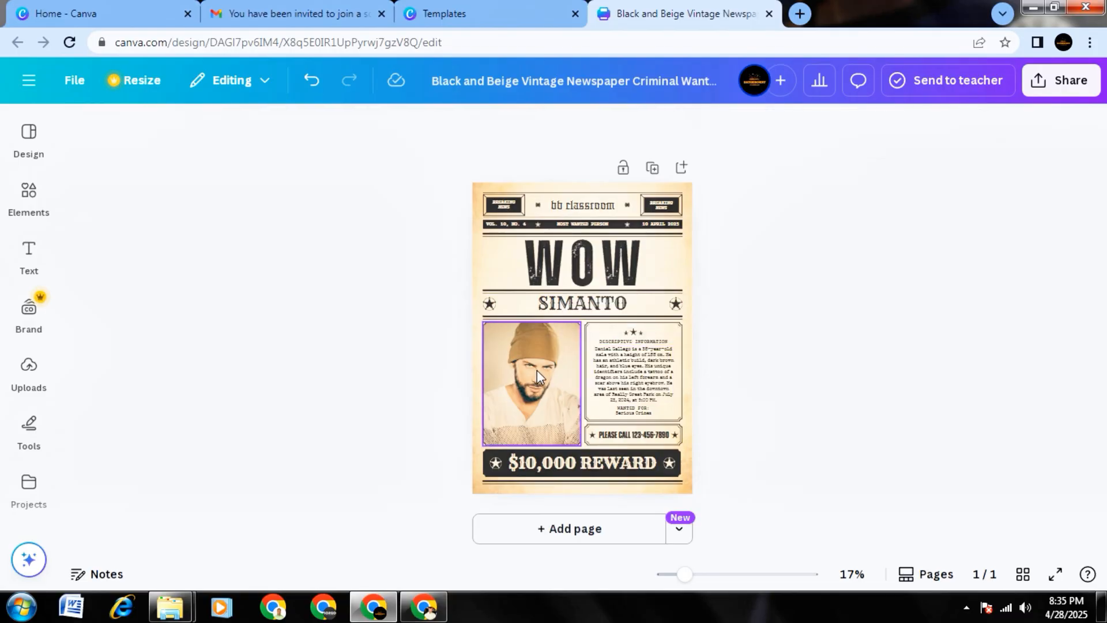
{"action": "double_click", "coordinate": [594, 465]}
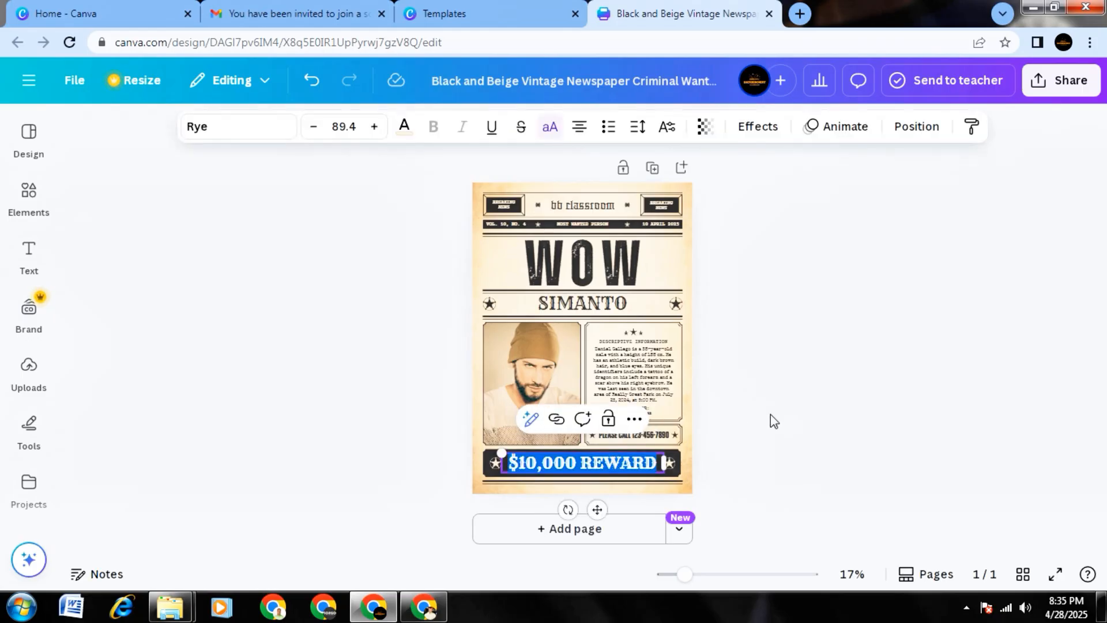
{"action": "left_click", "coordinate": [789, 417]}
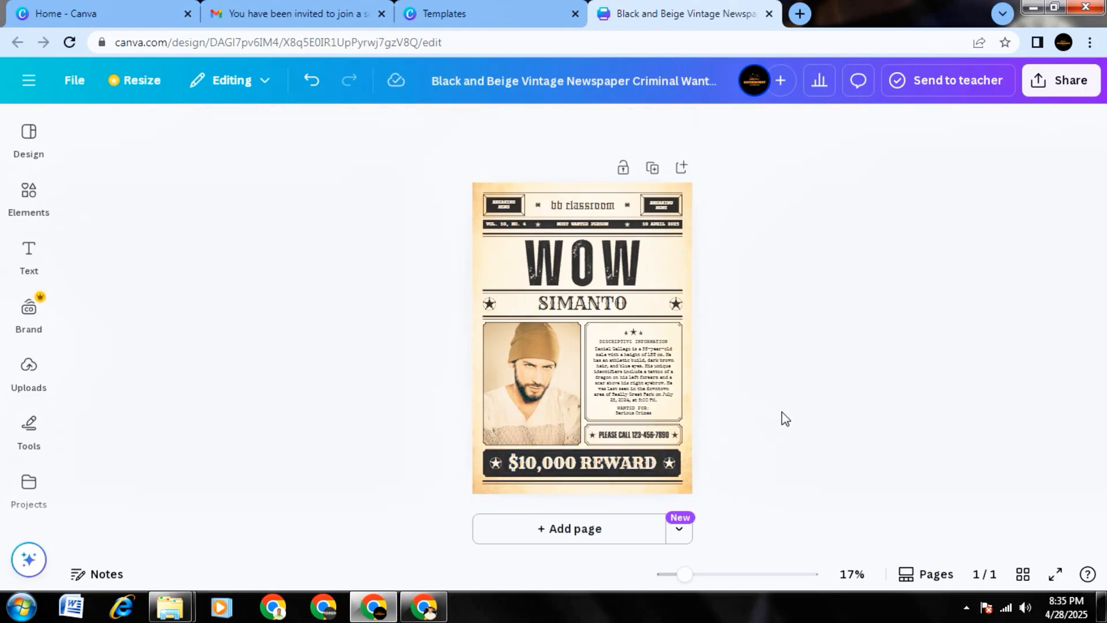
{"action": "left_click", "coordinate": [544, 393]}
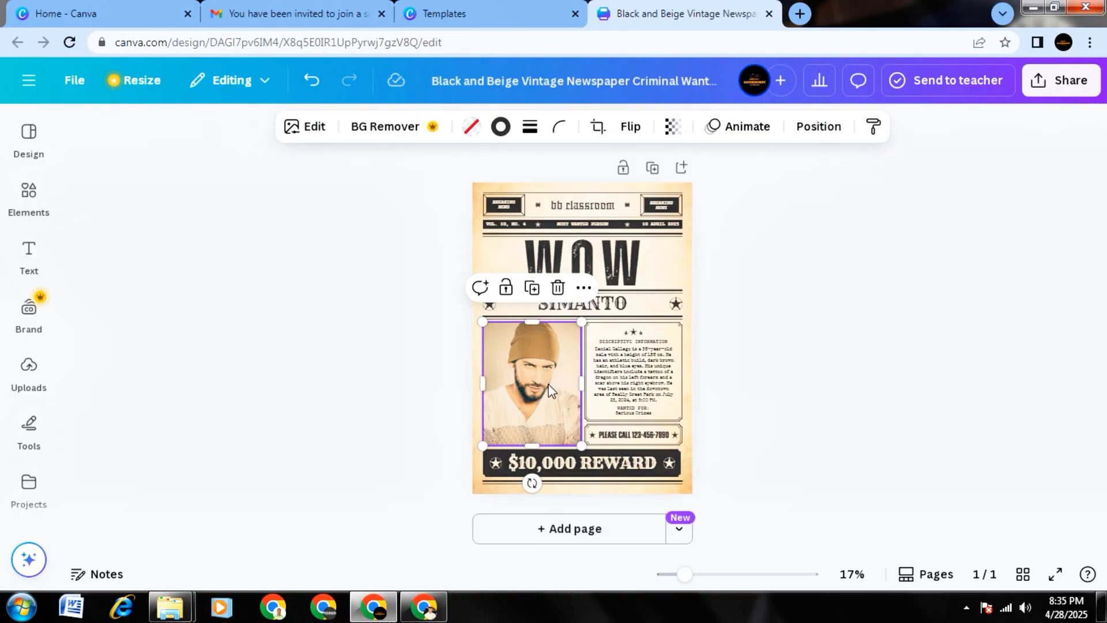
{"action": "left_click", "coordinate": [338, 344]}
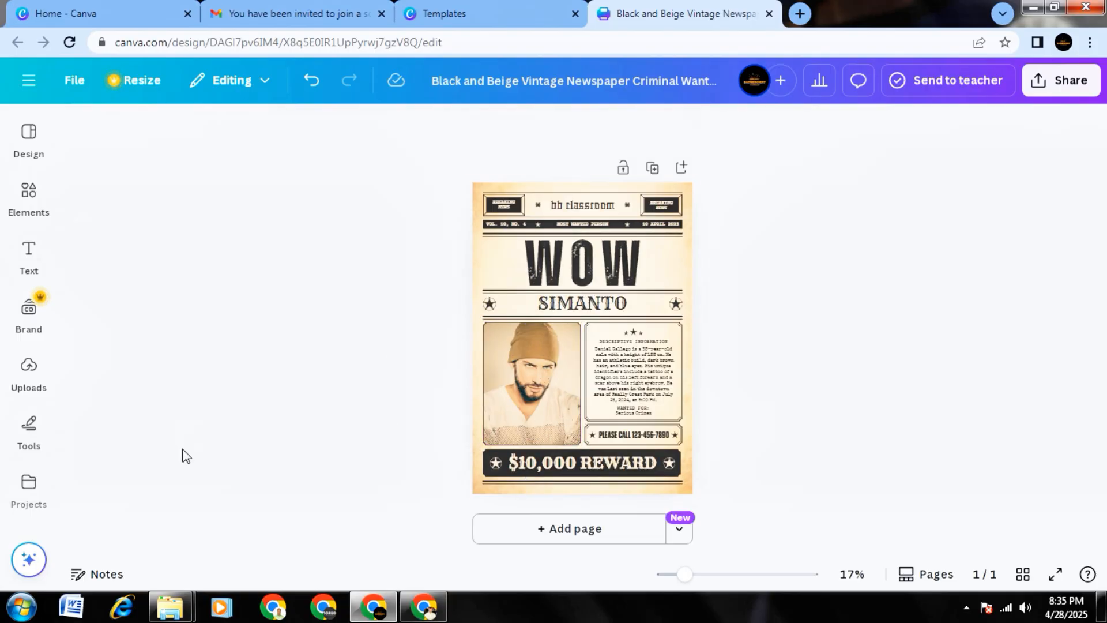
Upload the JPG portrait of the man in a white shirt from the Downloads > Compressed folder to the design's uploads.
{"action": "left_click", "coordinate": [28, 379]}
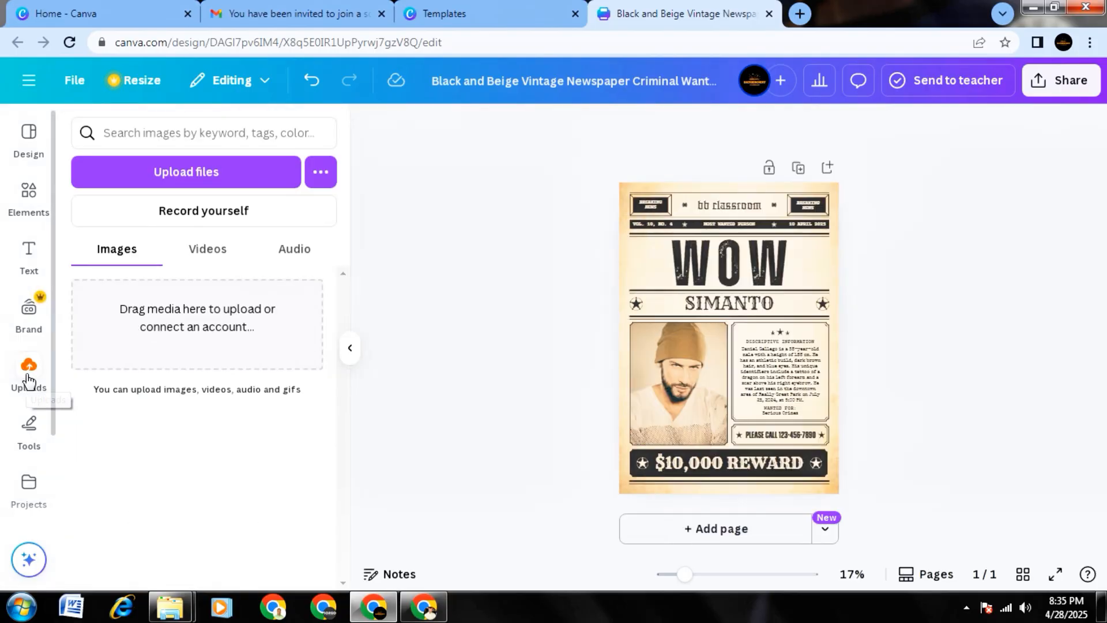
{"action": "left_click", "coordinate": [205, 173]}
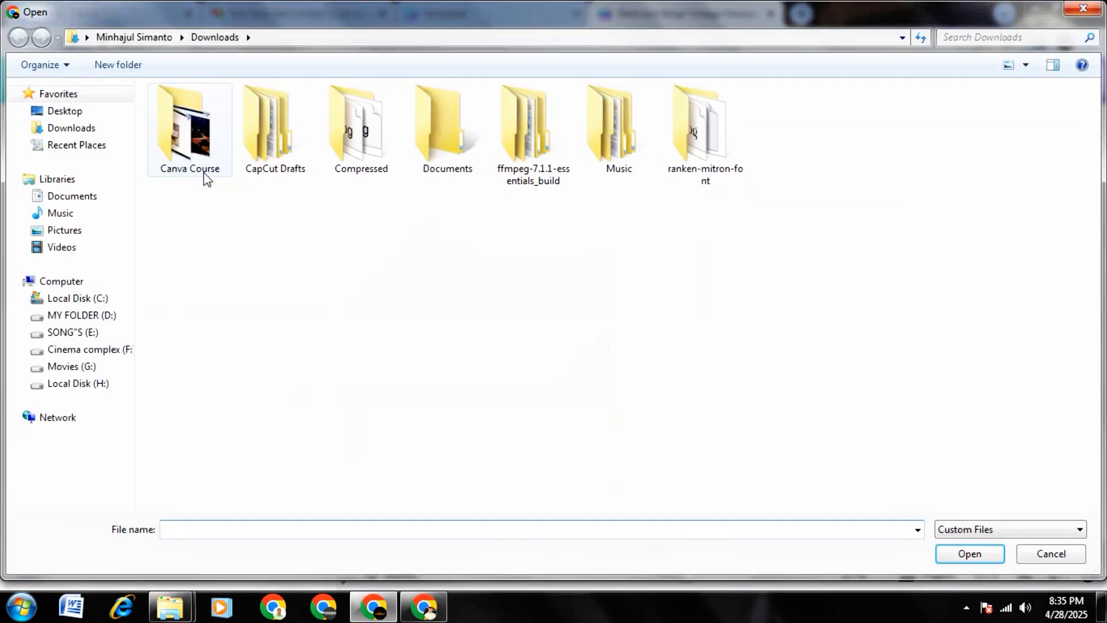
{"action": "double_click", "coordinate": [371, 157]}
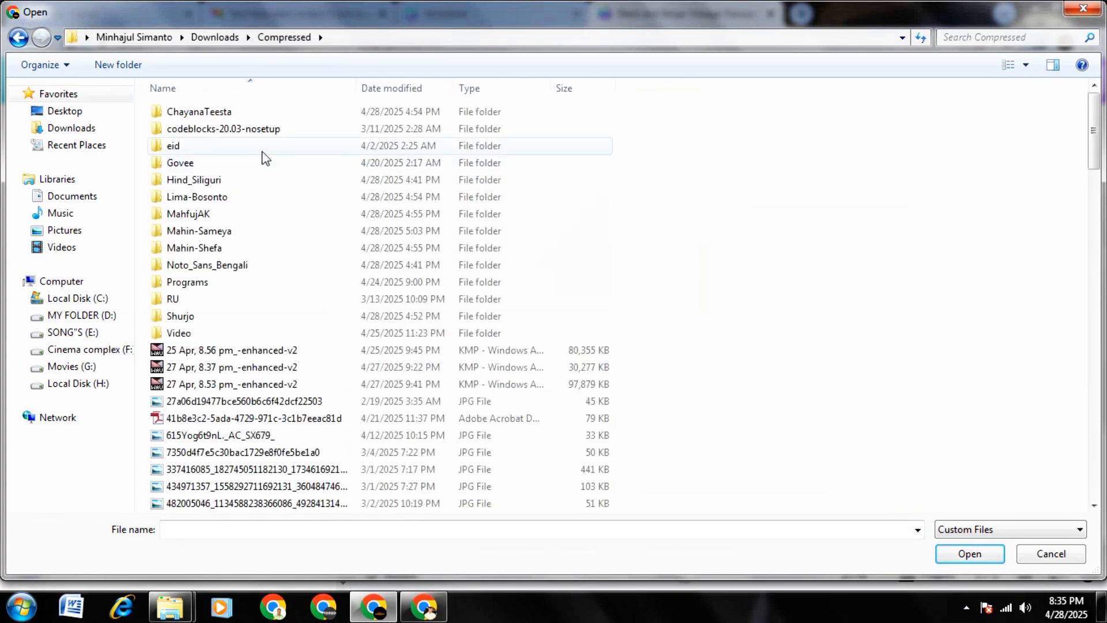
{"action": "right_click", "coordinate": [925, 194]}
{"action": "mouse_move", "coordinate": [959, 202]}
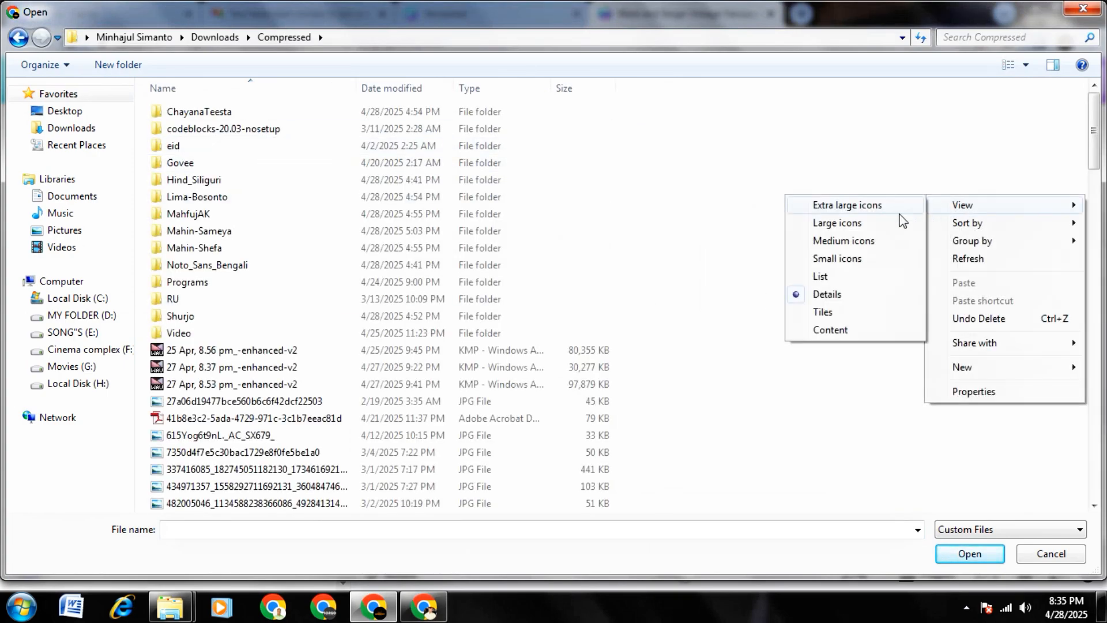
{"action": "left_click", "coordinate": [865, 219]}
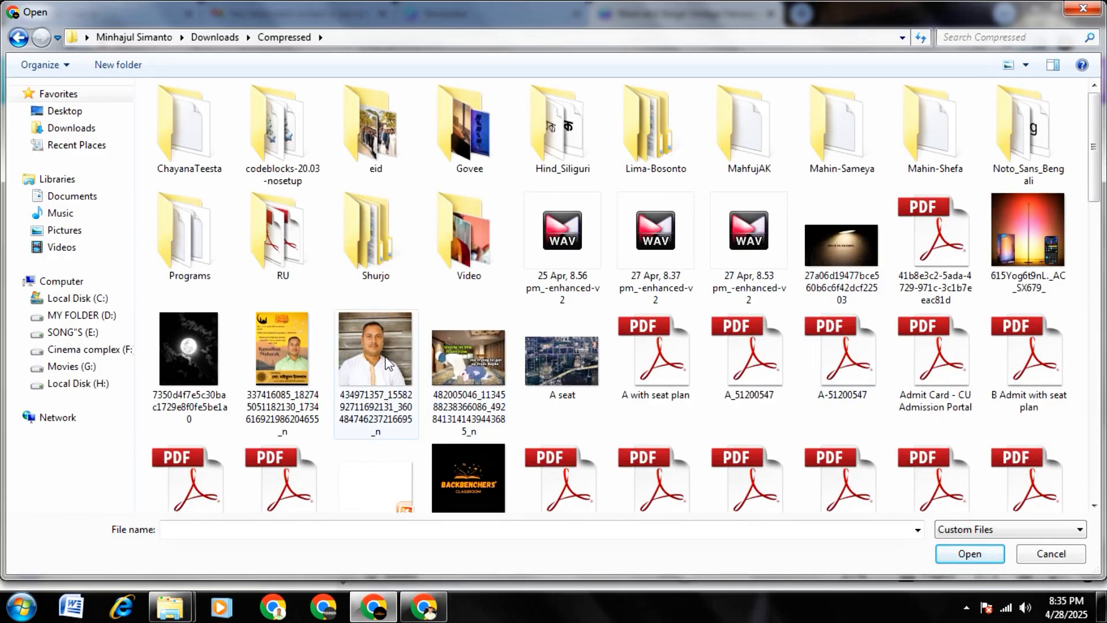
{"action": "left_click", "coordinate": [387, 364]}
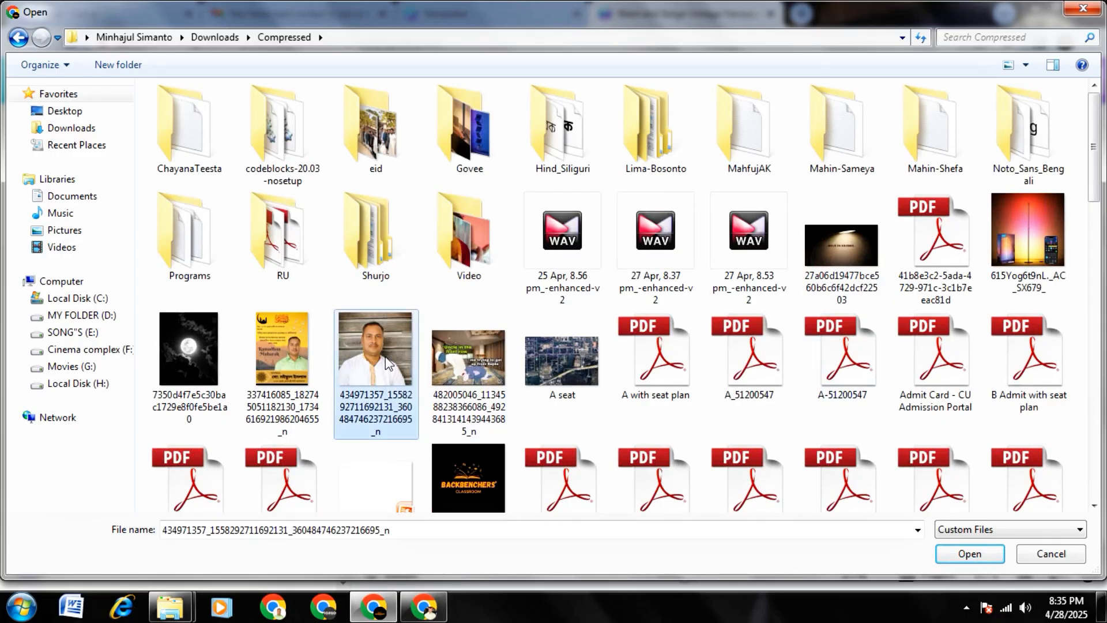
{"action": "left_click", "coordinate": [974, 556]}
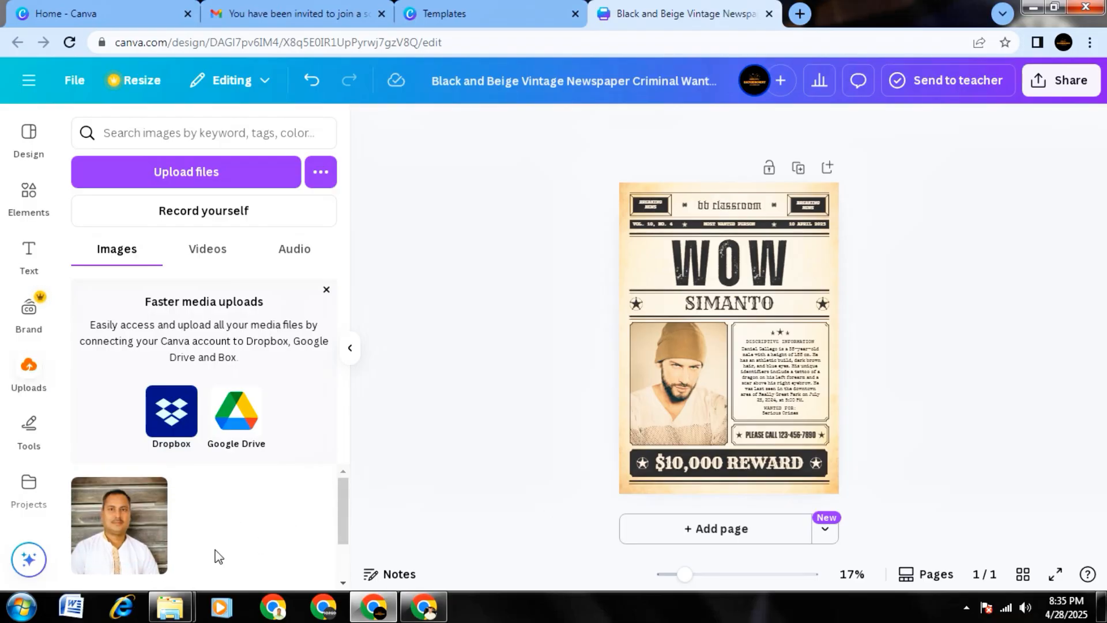
Replace the sample photo in the poster's frame with the uploaded portrait and remove the portrait's background.
{"action": "left_click_drag", "start_coordinate": [124, 529], "coordinate": [683, 372]}
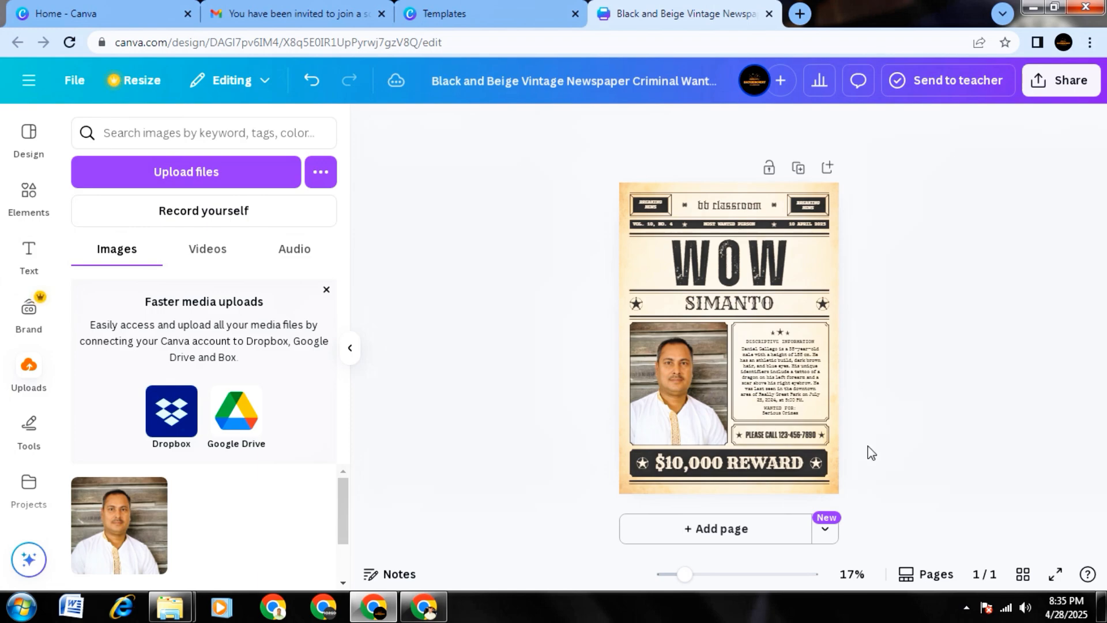
{"action": "left_click", "coordinate": [692, 389]}
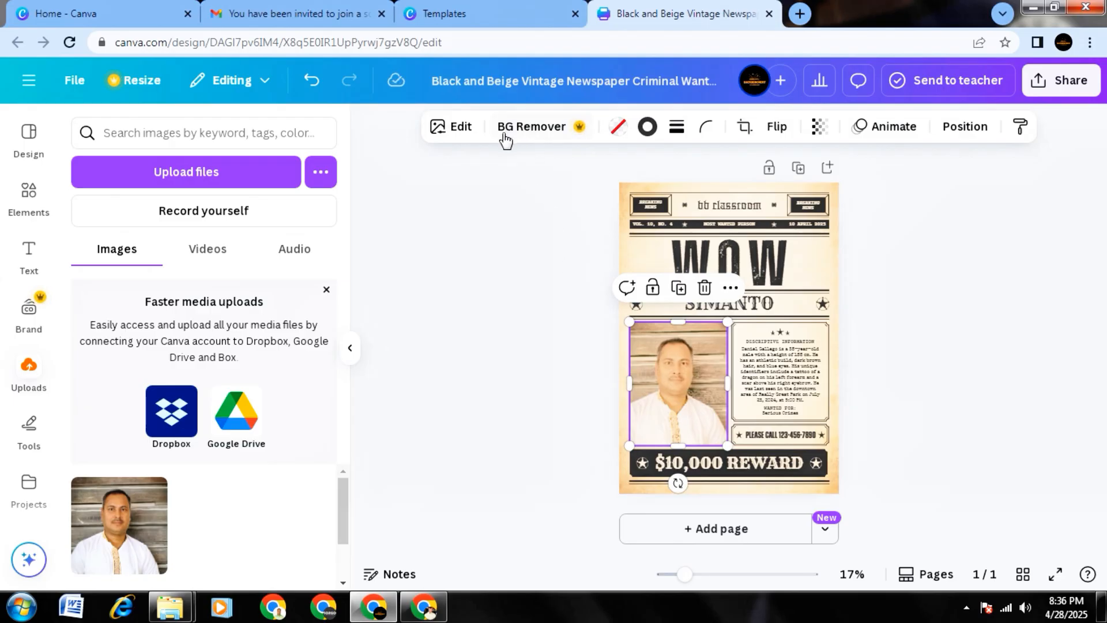
{"action": "left_click", "coordinate": [536, 128]}
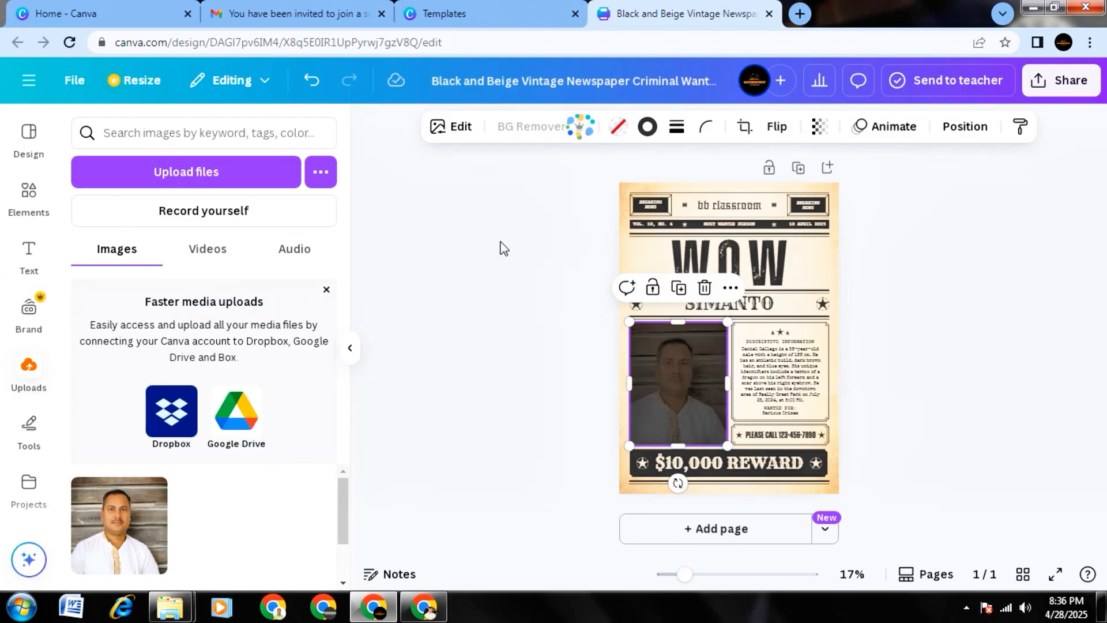
{"action": "left_click", "coordinate": [942, 455]}
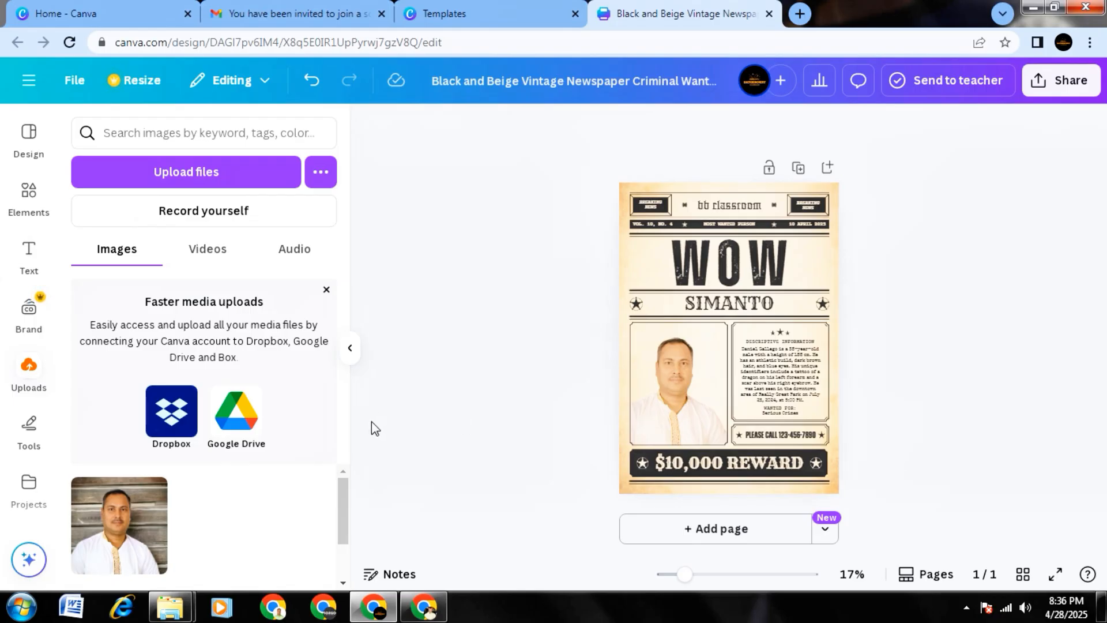
{"action": "left_click", "coordinate": [350, 353]}
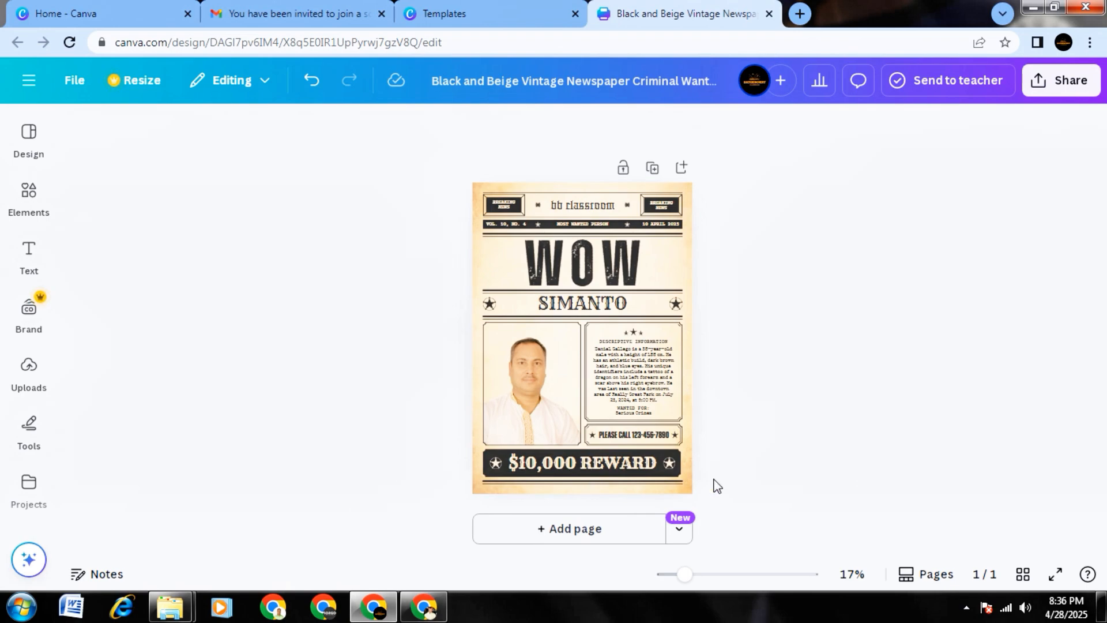
Duplicate the finished poster page and compare the original with the copy on page 2.
{"action": "left_click", "coordinate": [653, 169]}
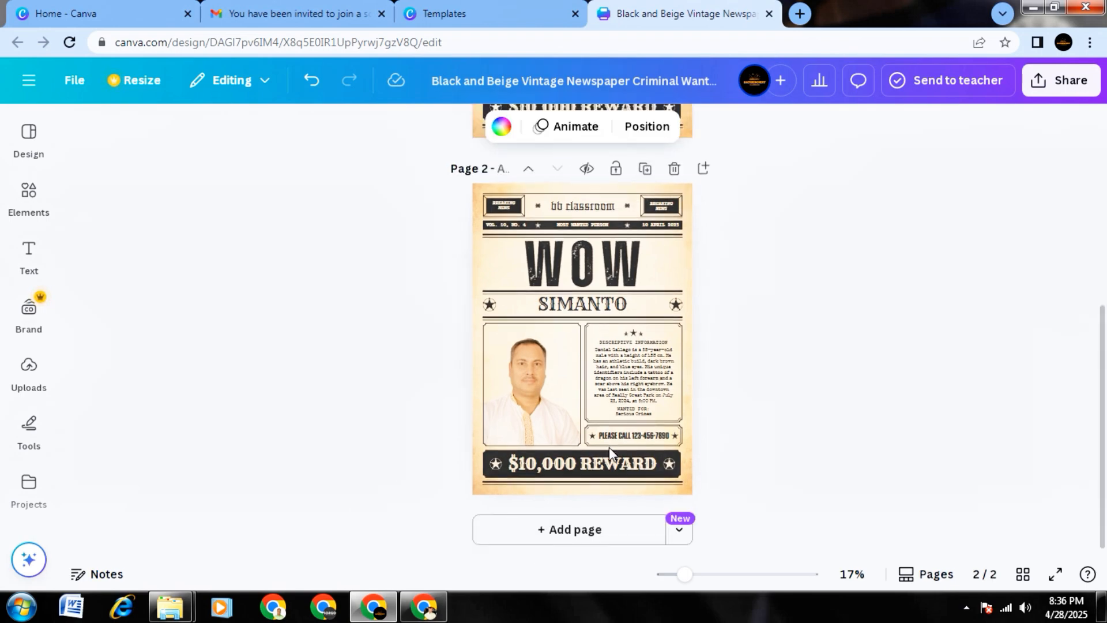
{"action": "scroll", "coordinate": [693, 428], "scroll_direction": "up", "scroll_amount": 3}
{"action": "scroll", "coordinate": [696, 428], "scroll_direction": "down", "scroll_amount": 3}
{"action": "scroll", "coordinate": [697, 428], "scroll_direction": "up", "scroll_amount": 5}
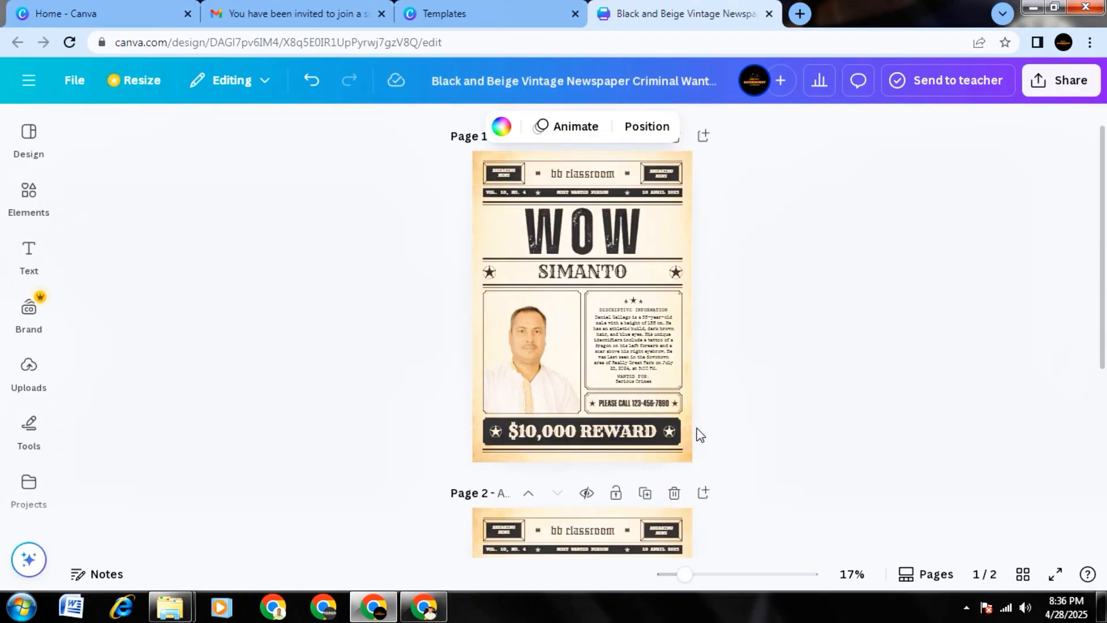
{"action": "scroll", "coordinate": [697, 428], "scroll_direction": "down", "scroll_amount": 5}
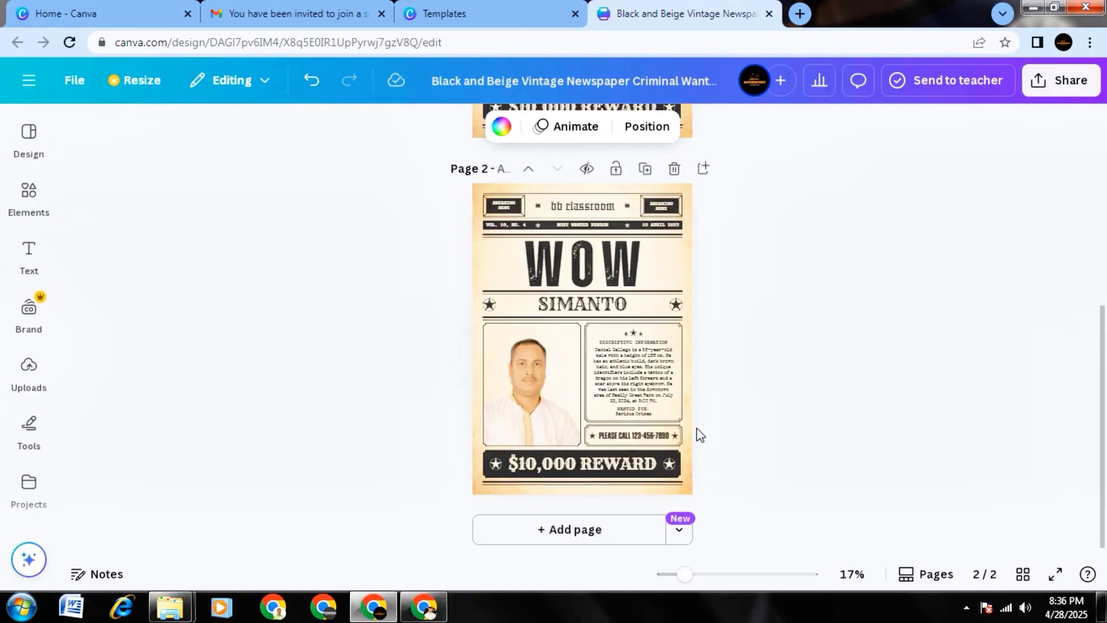
Delete the "WOW" headline and the name line beneath it from page 2.
{"action": "left_click", "coordinate": [593, 274]}
{"action": "key", "text": "Delete"}
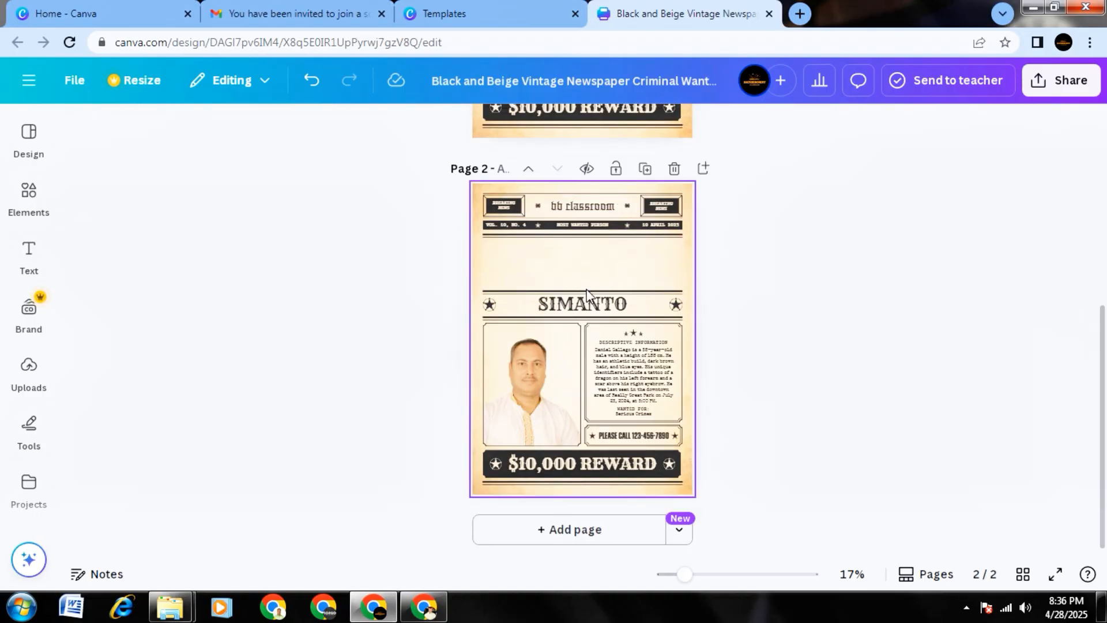
{"action": "left_click", "coordinate": [587, 313]}
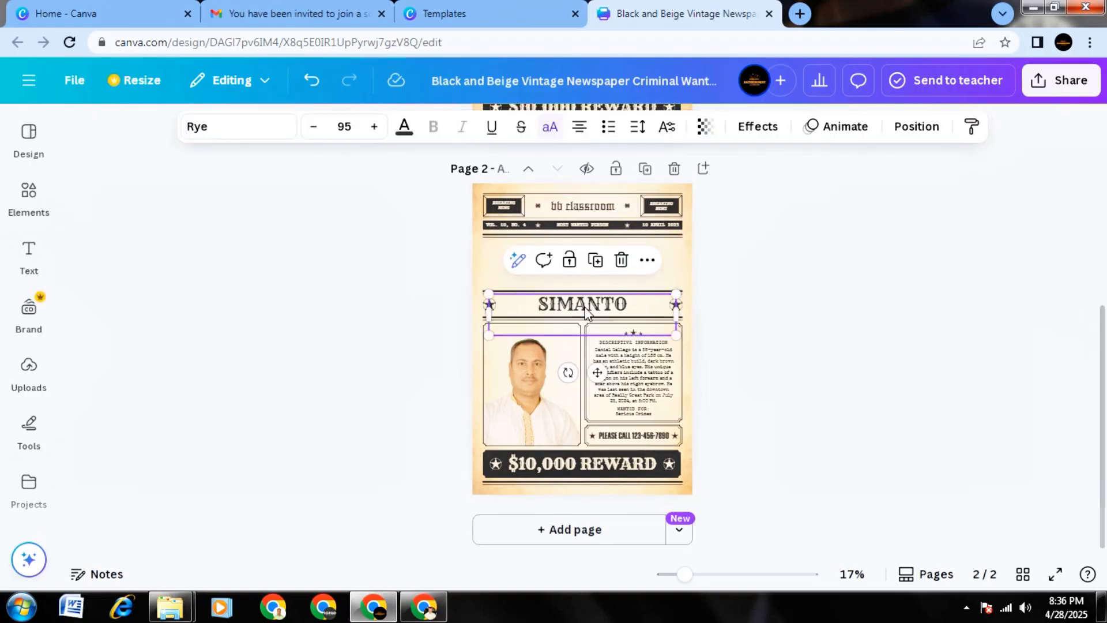
{"action": "left_click", "coordinate": [621, 262]}
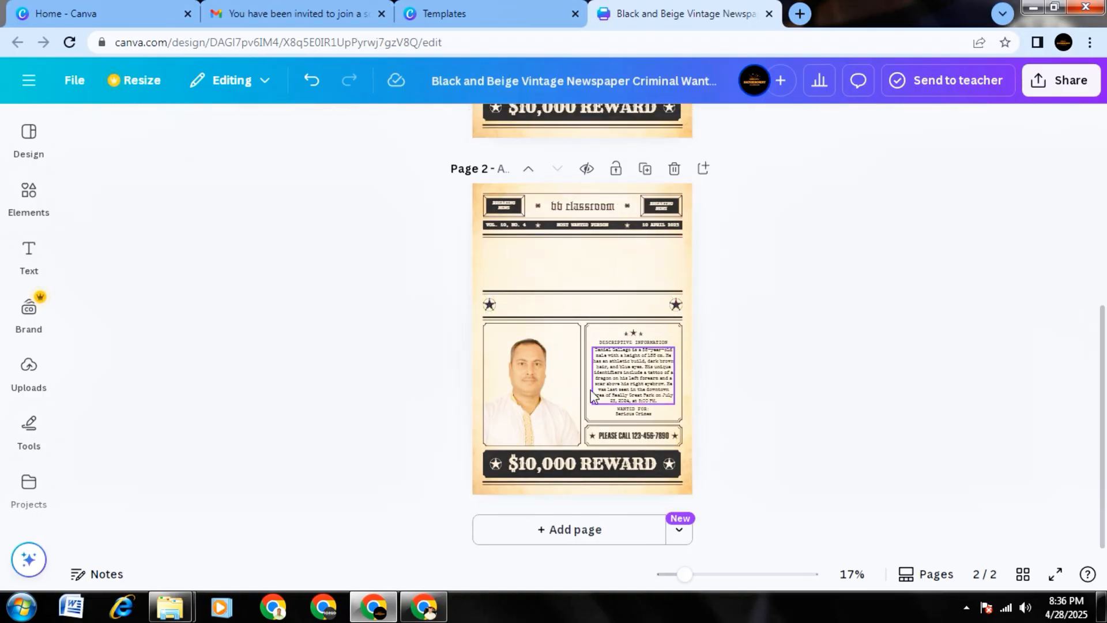
Delete the description paragraph, its "Descriptive Information" heading, and the "Wanted for" and "Serious Crimes" lines from the information box on page 2.
{"action": "left_click", "coordinate": [563, 379]}
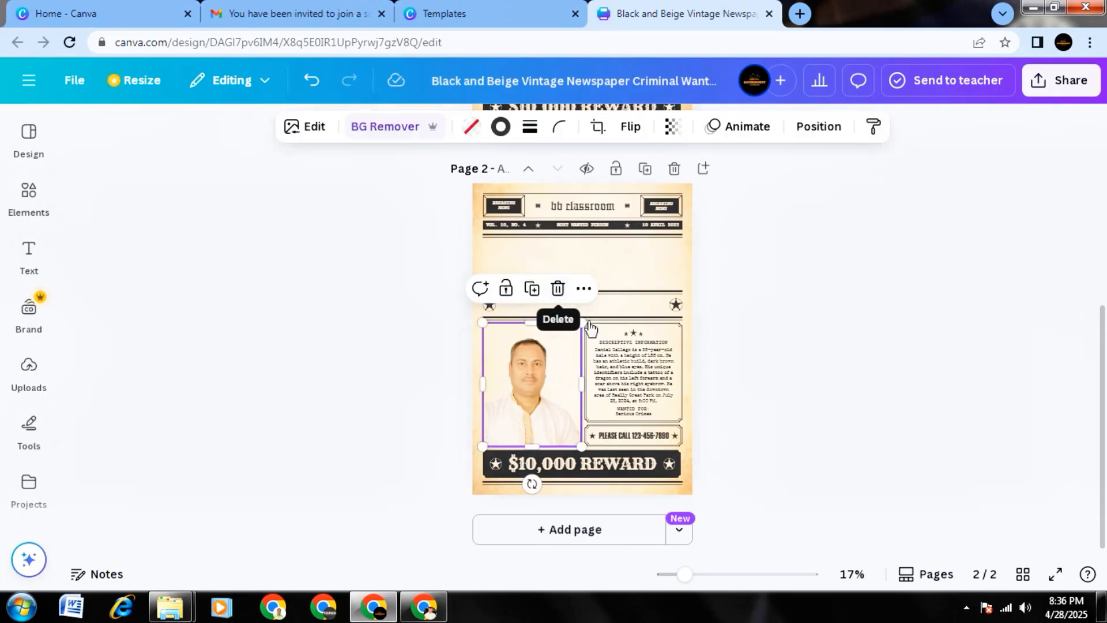
{"action": "left_click", "coordinate": [632, 374]}
{"action": "left_click", "coordinate": [672, 312]}
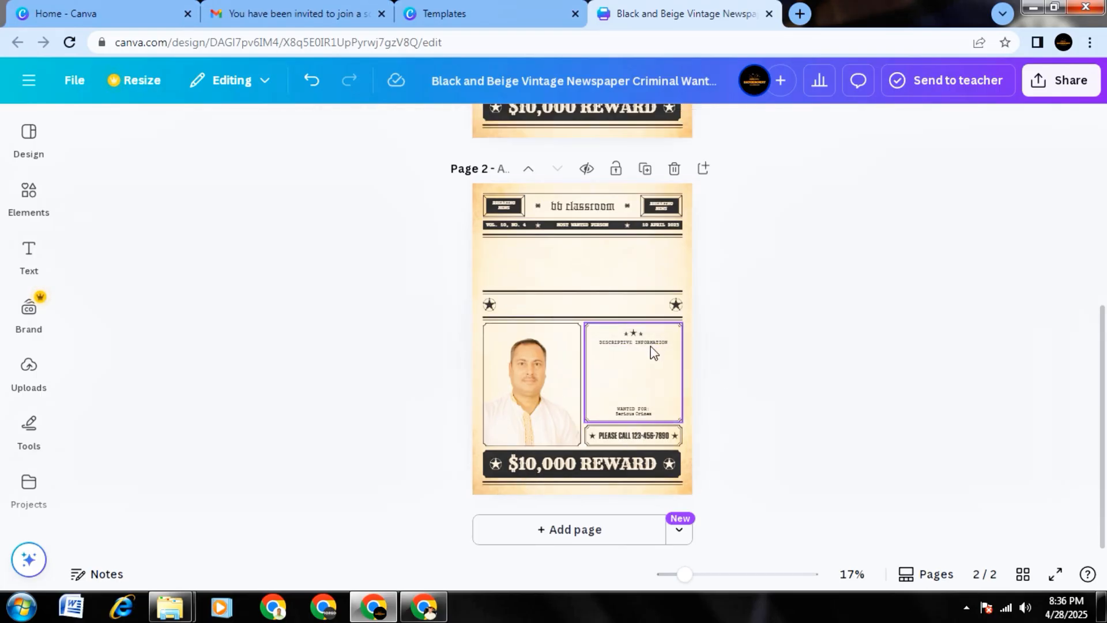
{"action": "left_click", "coordinate": [640, 339]}
{"action": "left_click", "coordinate": [664, 343]}
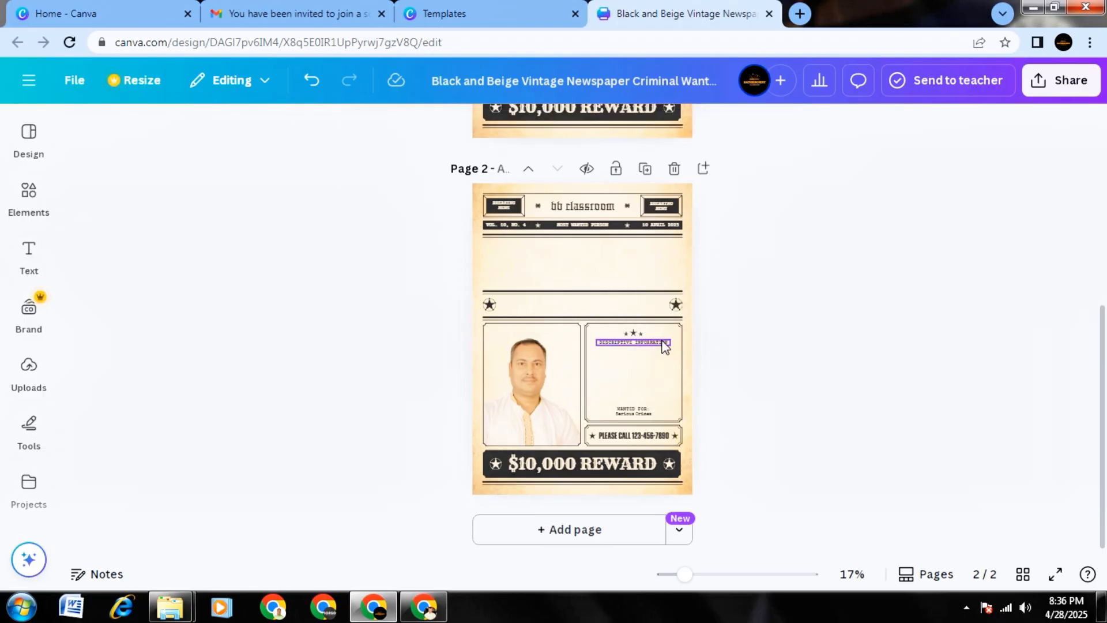
{"action": "left_click", "coordinate": [673, 306]}
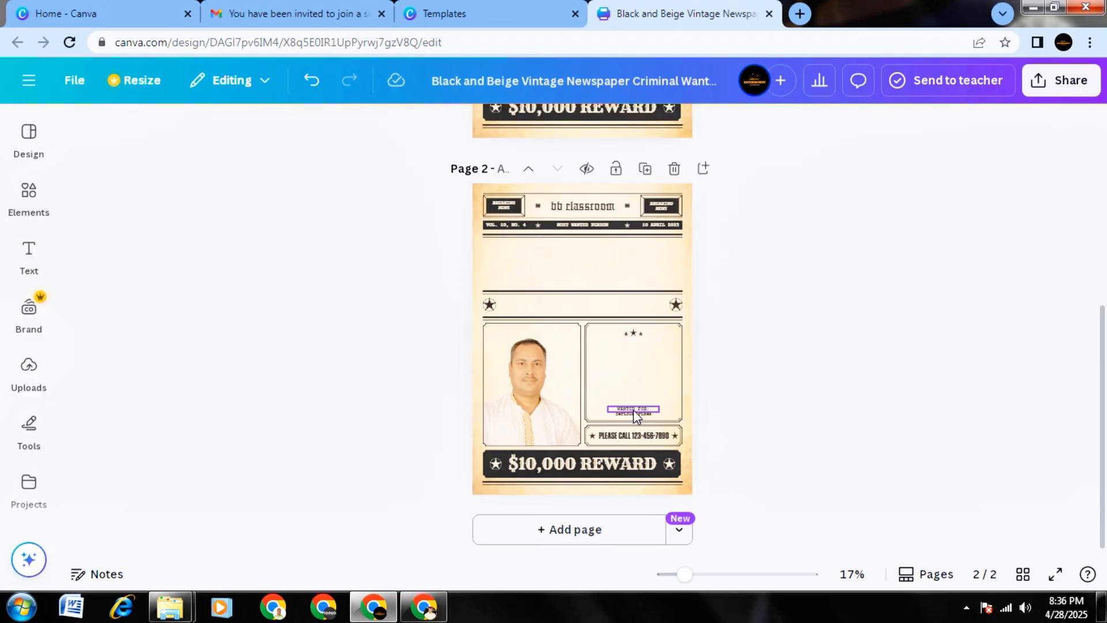
{"action": "left_click", "coordinate": [634, 410]}
{"action": "left_click", "coordinate": [672, 374]}
{"action": "left_click", "coordinate": [641, 415]}
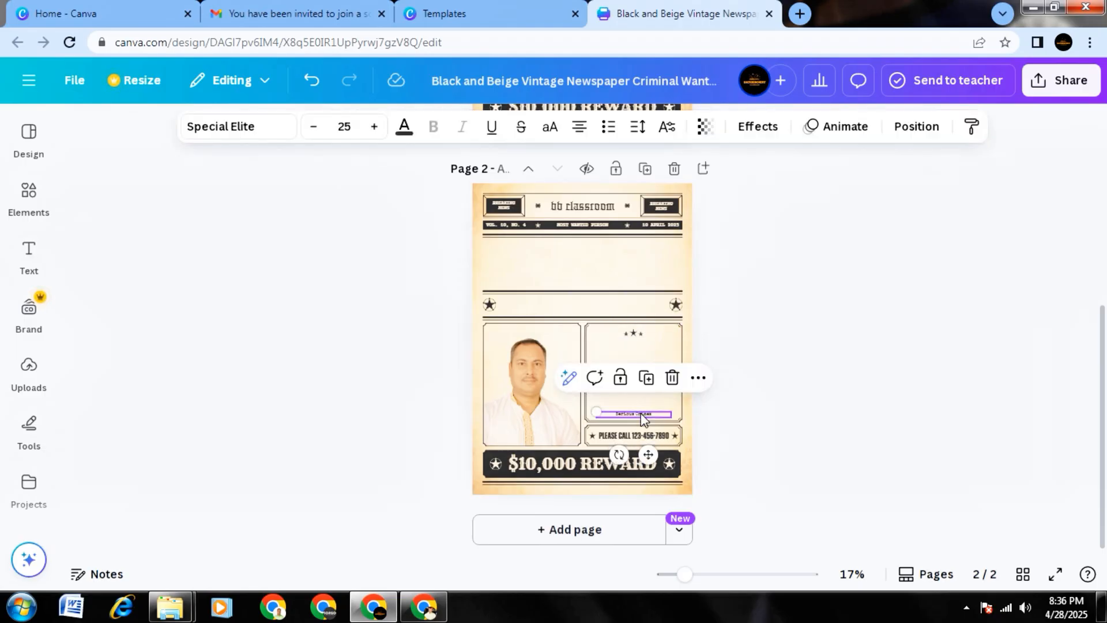
{"action": "left_click", "coordinate": [672, 378]}
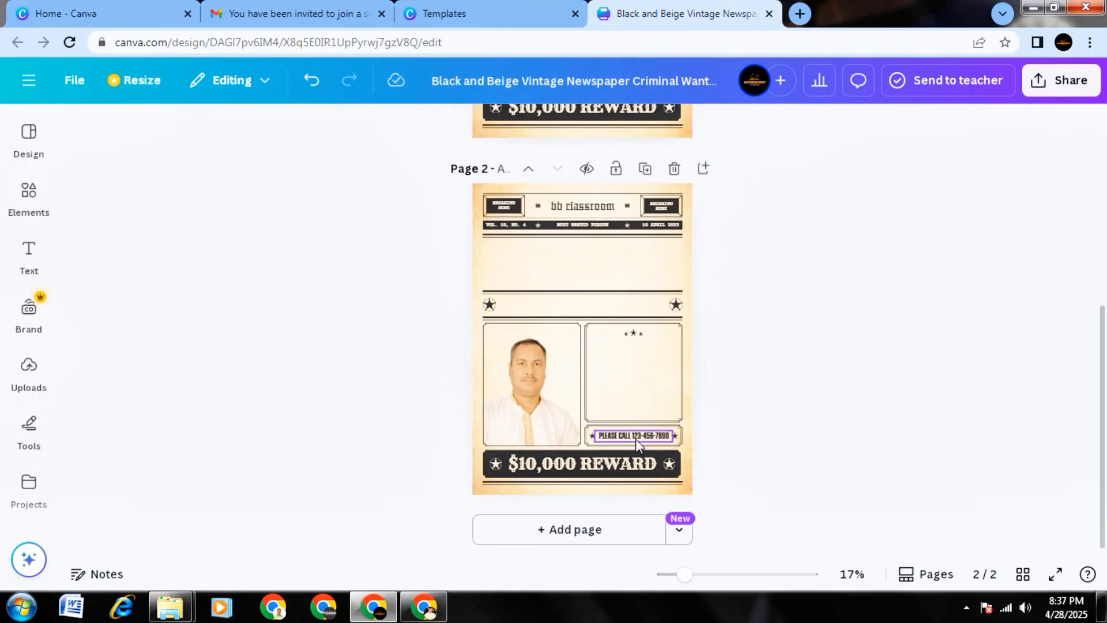
Delete the "Please call" phone line and the "$10,000 REWARD" text from page 2.
{"action": "left_click", "coordinate": [636, 438]}
{"action": "left_click", "coordinate": [673, 400]}
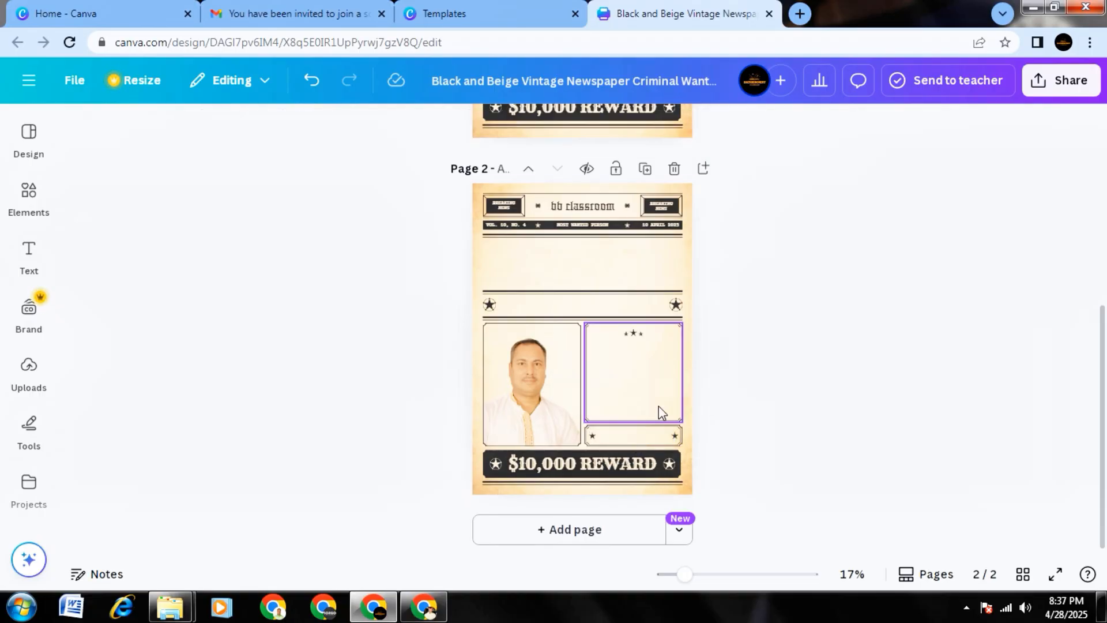
{"action": "left_click", "coordinate": [603, 458]}
{"action": "left_click", "coordinate": [618, 421]}
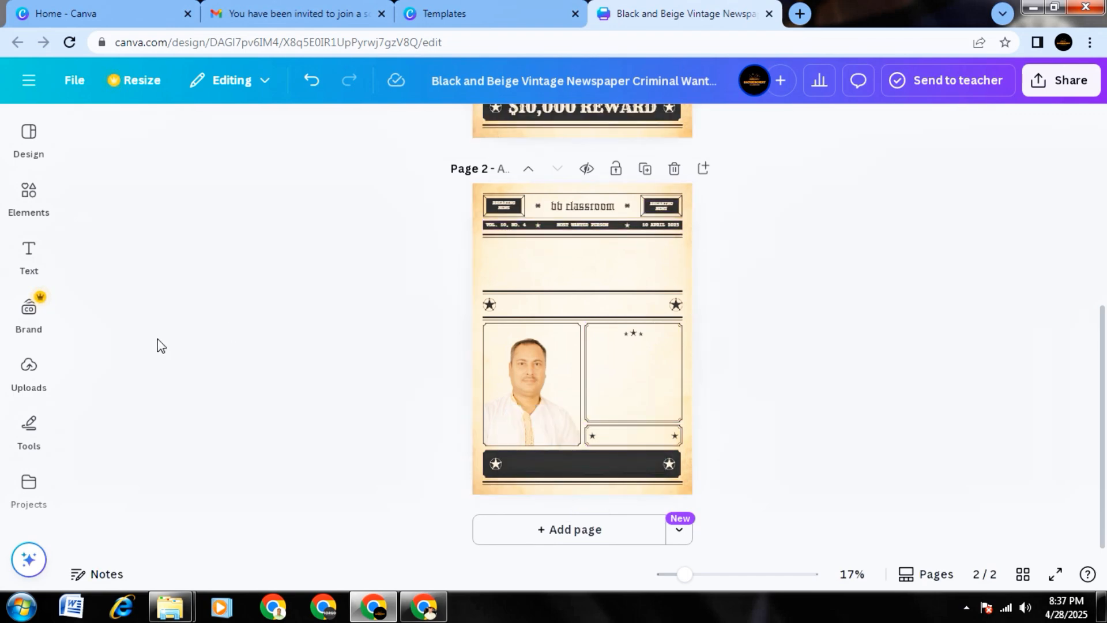
Browse the full collection of lines and shapes in the elements library.
{"action": "mouse_move", "coordinate": [36, 323]}
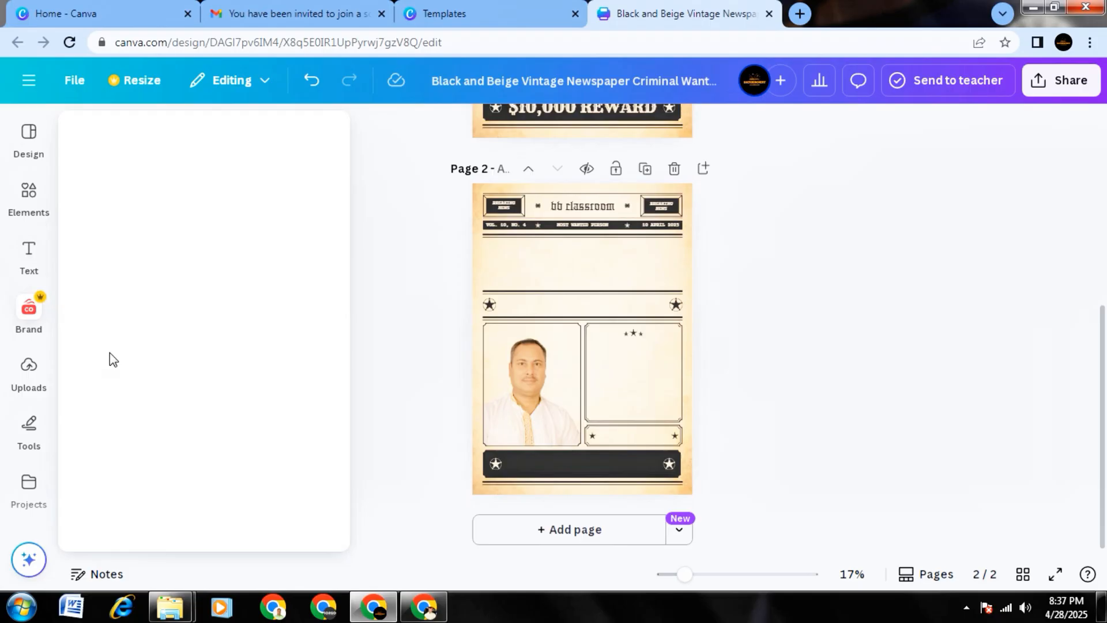
{"action": "left_click", "coordinate": [23, 199]}
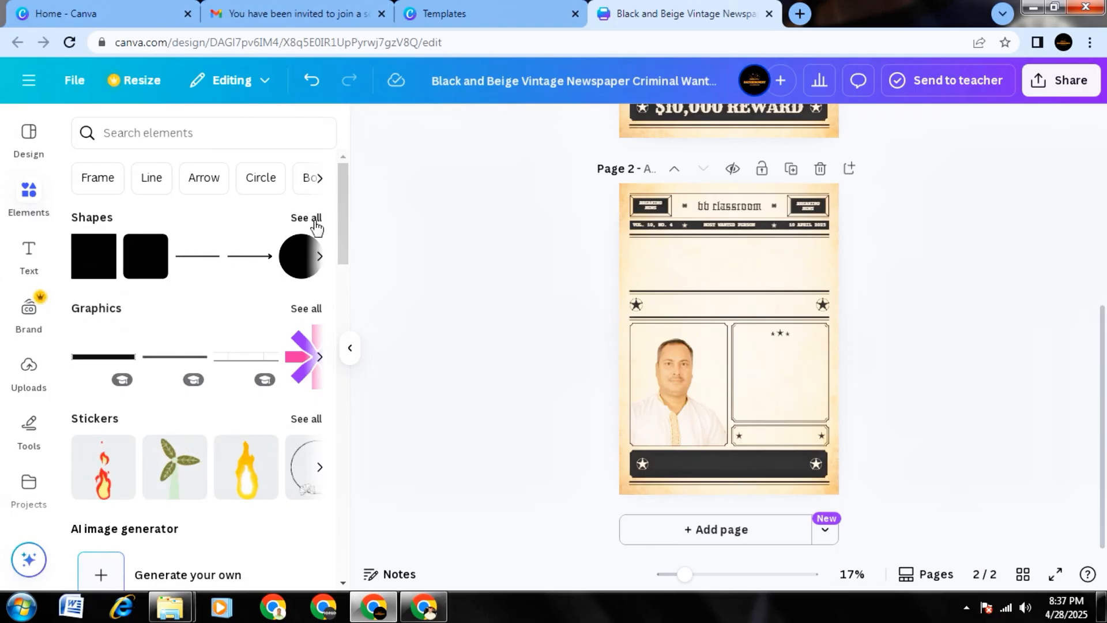
{"action": "left_click", "coordinate": [306, 218]}
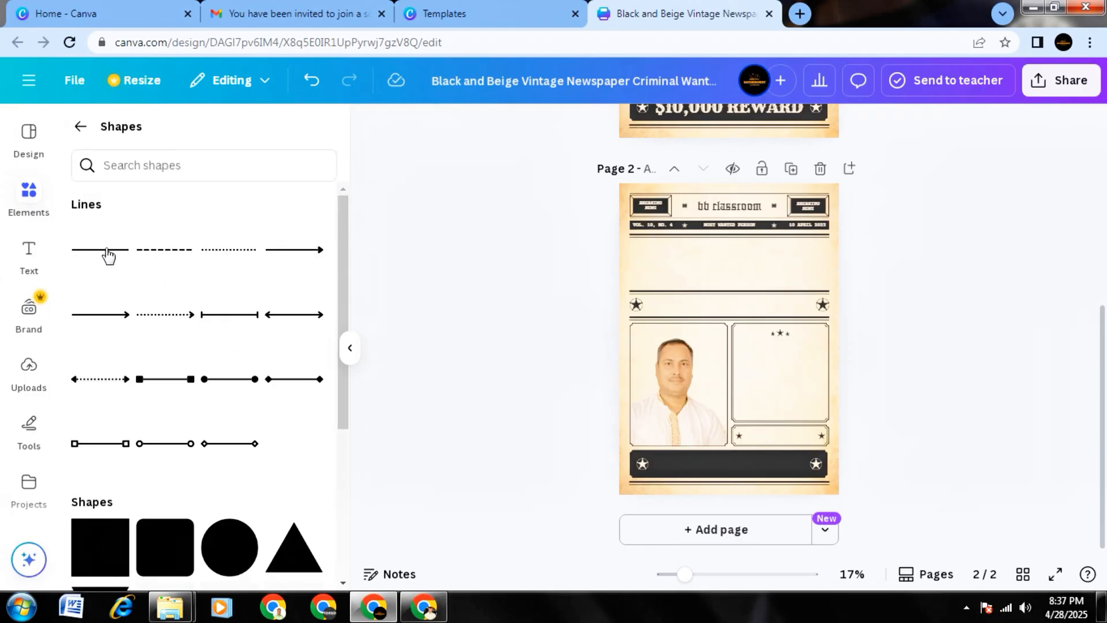
{"action": "scroll", "coordinate": [250, 364], "scroll_direction": "down", "scroll_amount": 3}
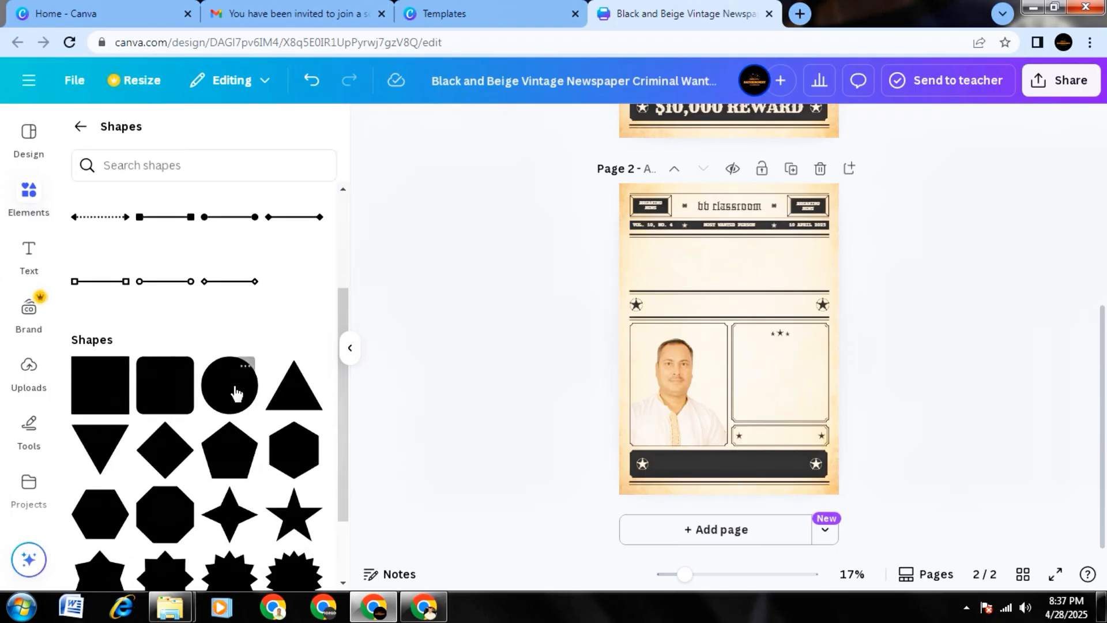
{"action": "scroll", "coordinate": [237, 394], "scroll_direction": "down", "scroll_amount": 5}
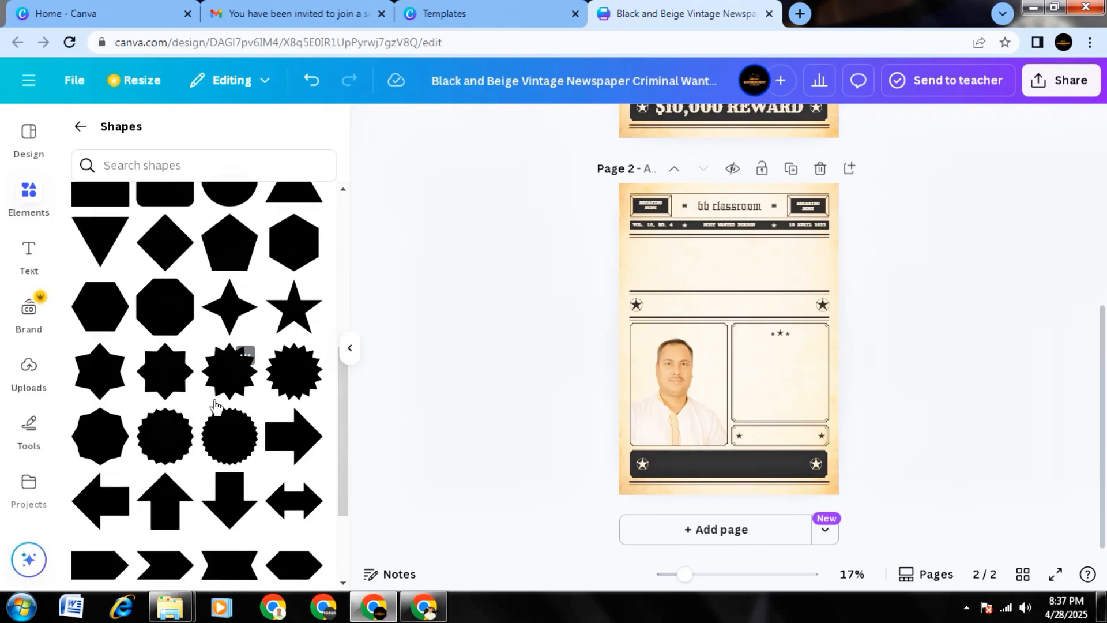
{"action": "scroll", "coordinate": [231, 438], "scroll_direction": "down", "scroll_amount": 8}
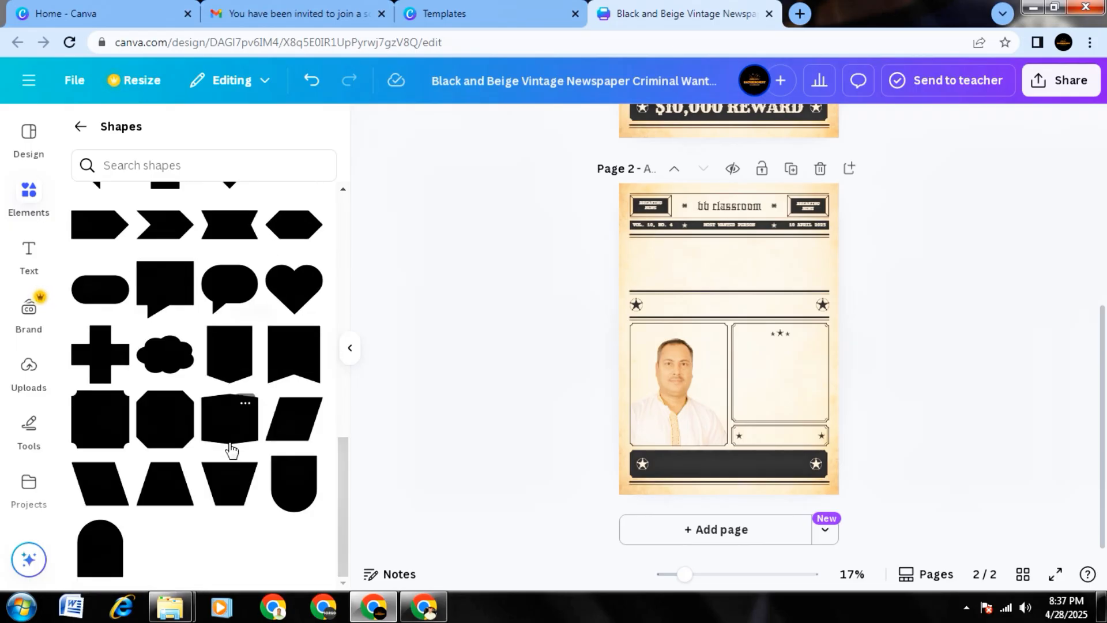
{"action": "scroll", "coordinate": [226, 454], "scroll_direction": "up", "scroll_amount": 15}
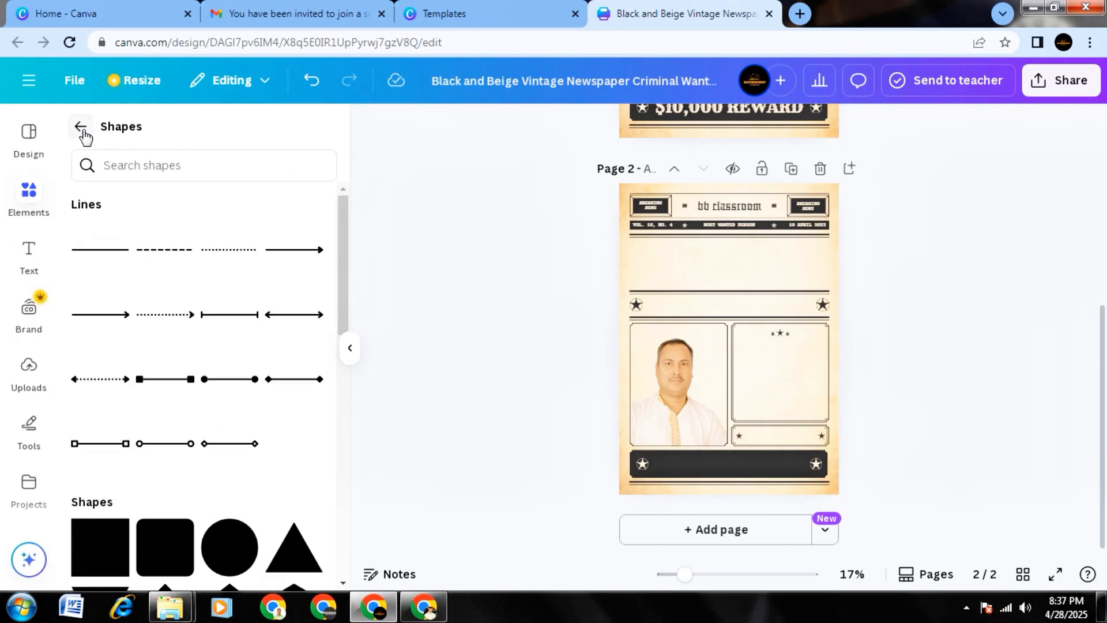
Browse the full graphics library, including the featured graphics and the row of magic recommendations.
{"action": "left_click", "coordinate": [83, 130]}
{"action": "scroll", "coordinate": [165, 297], "scroll_direction": "down", "scroll_amount": 2}
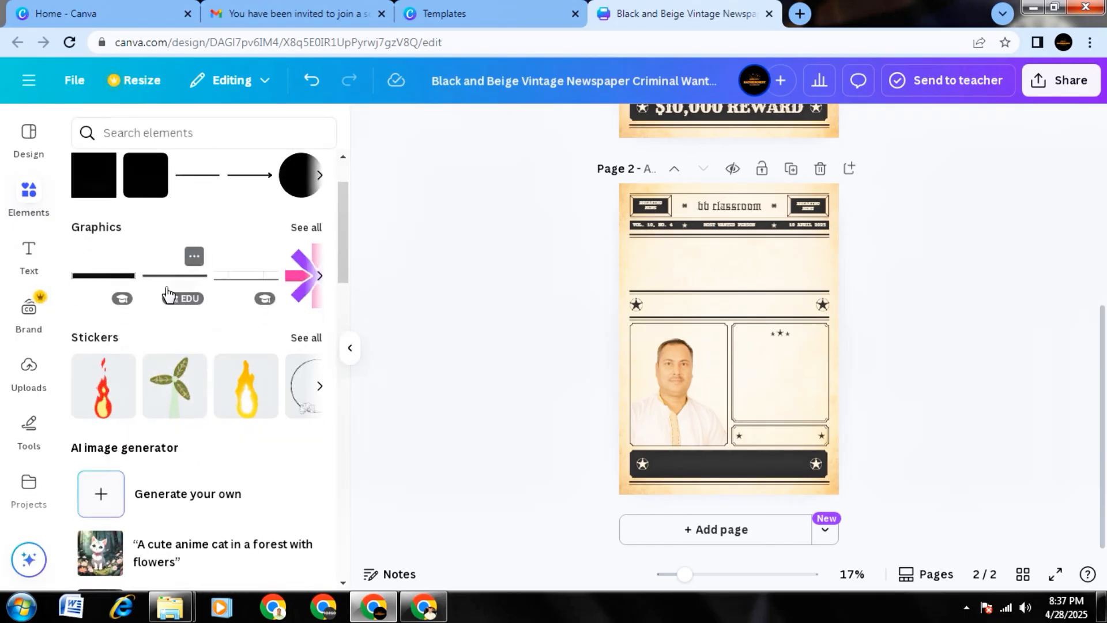
{"action": "left_click", "coordinate": [306, 228]}
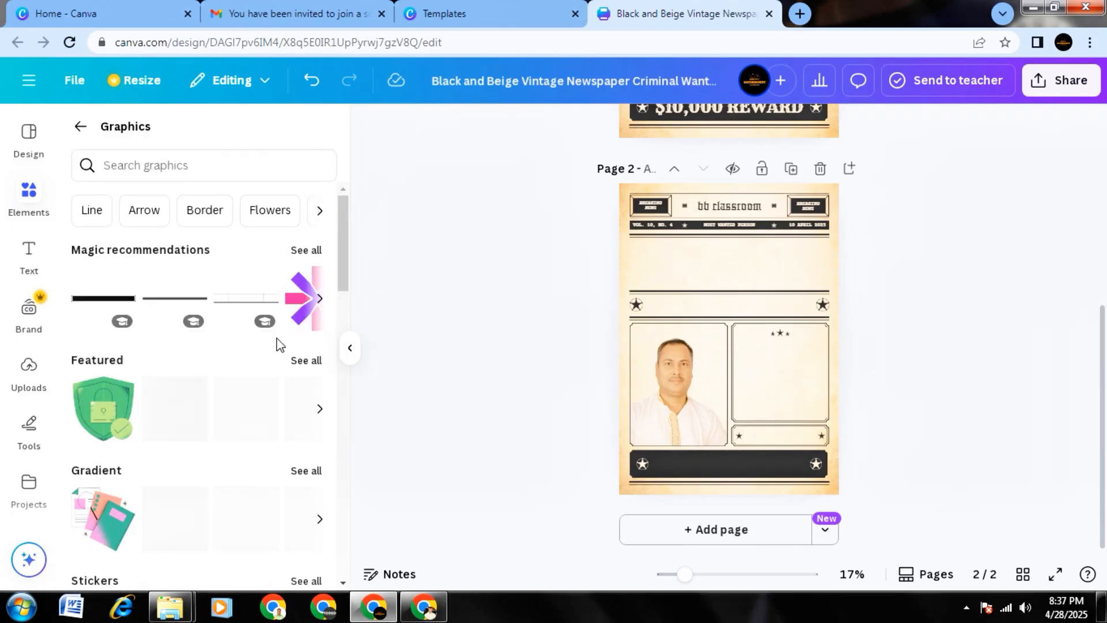
{"action": "scroll", "coordinate": [277, 343], "scroll_direction": "down", "scroll_amount": 2}
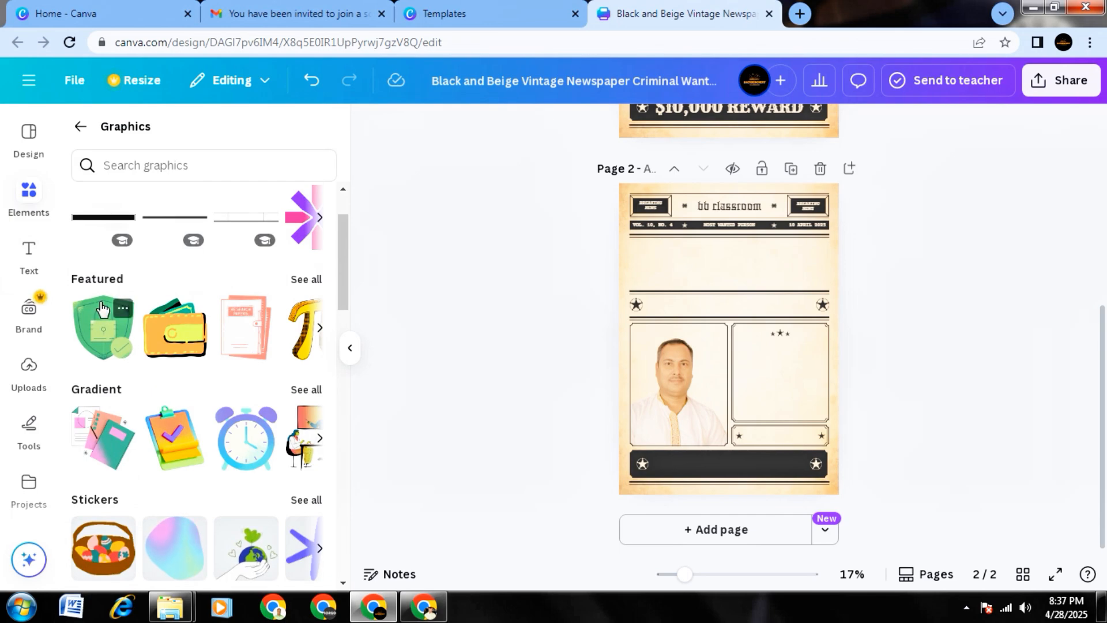
{"action": "scroll", "coordinate": [109, 336], "scroll_direction": "up", "scroll_amount": 2}
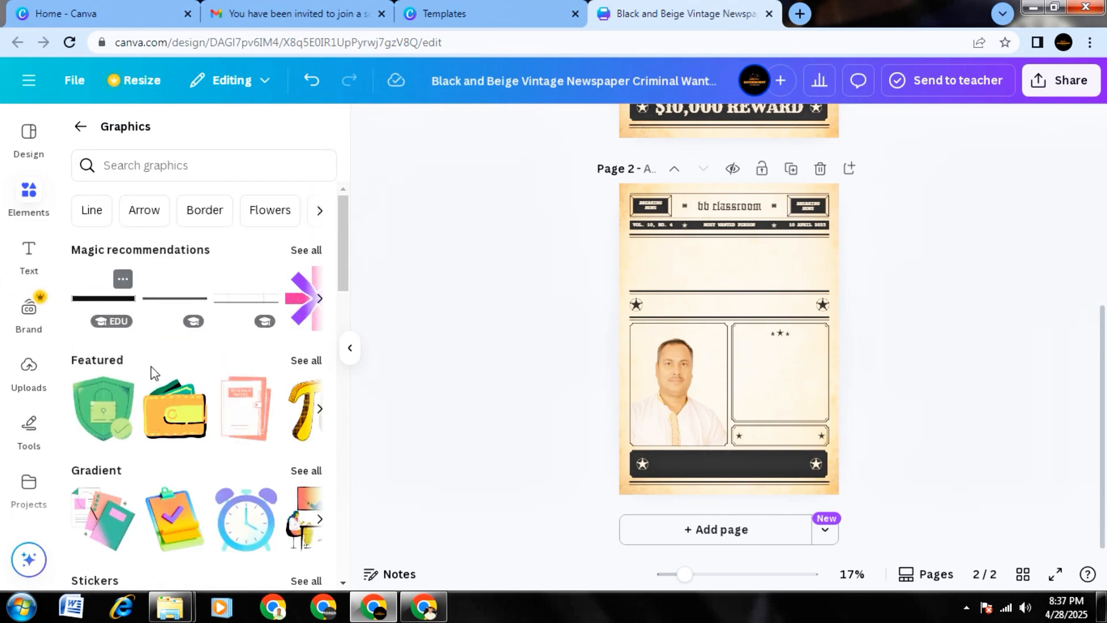
{"action": "scroll", "coordinate": [151, 370], "scroll_direction": "down", "scroll_amount": 2}
{"action": "scroll", "coordinate": [151, 370], "scroll_direction": "up", "scroll_amount": 2}
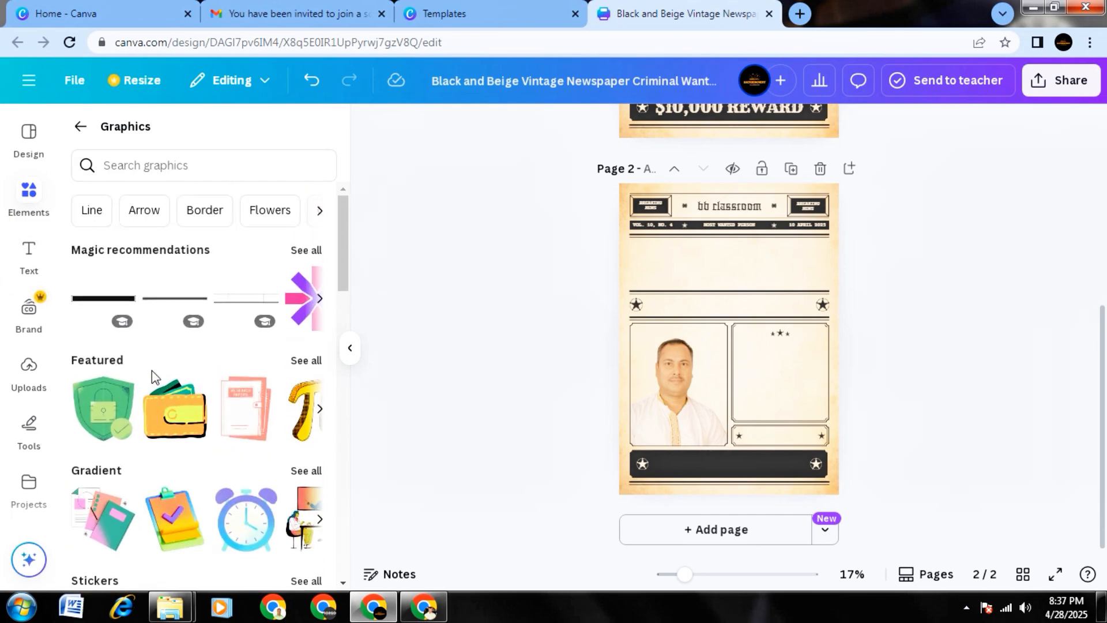
{"action": "left_click", "coordinate": [321, 299]}
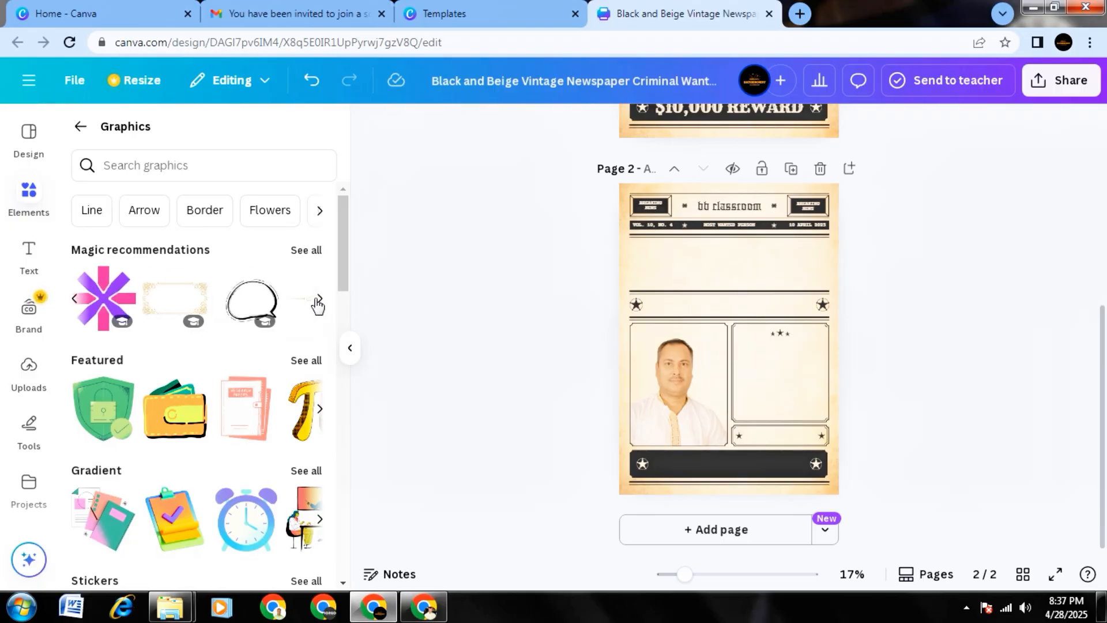
{"action": "left_click", "coordinate": [321, 300]}
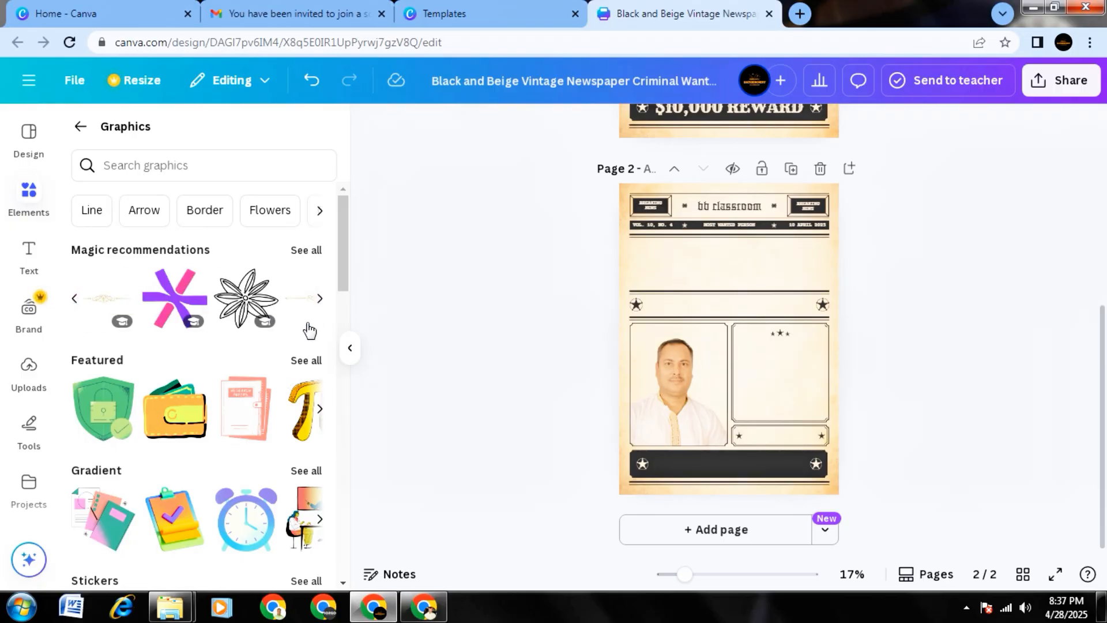
Add the pink research papers graphic from the featured set and place it in the information box on page 2.
{"action": "scroll", "coordinate": [287, 378], "scroll_direction": "down", "scroll_amount": 4}
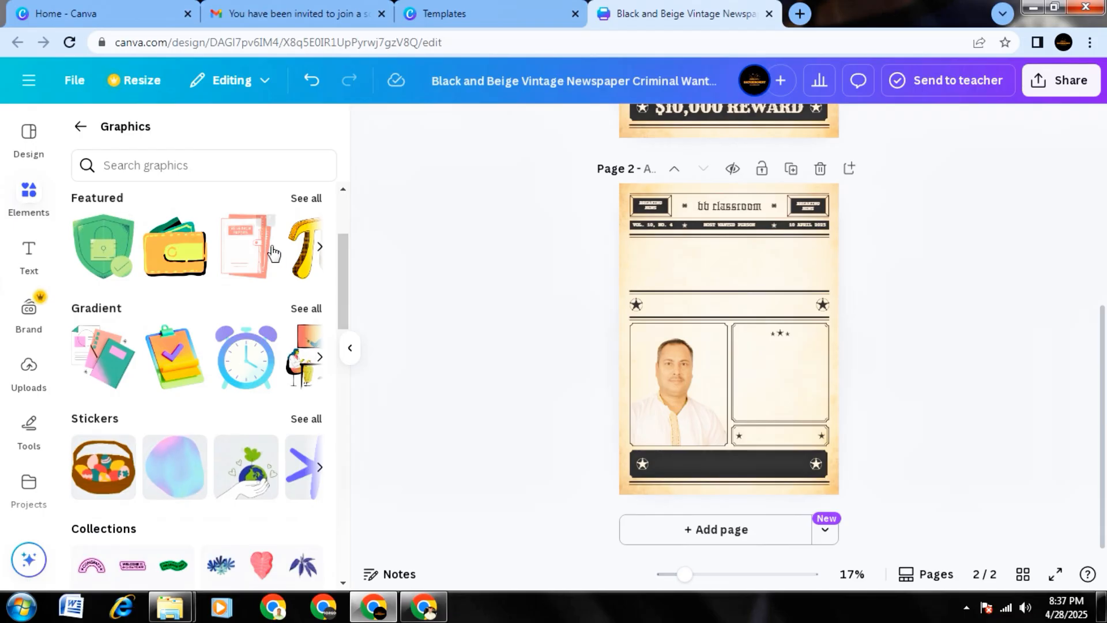
{"action": "left_click", "coordinate": [242, 261]}
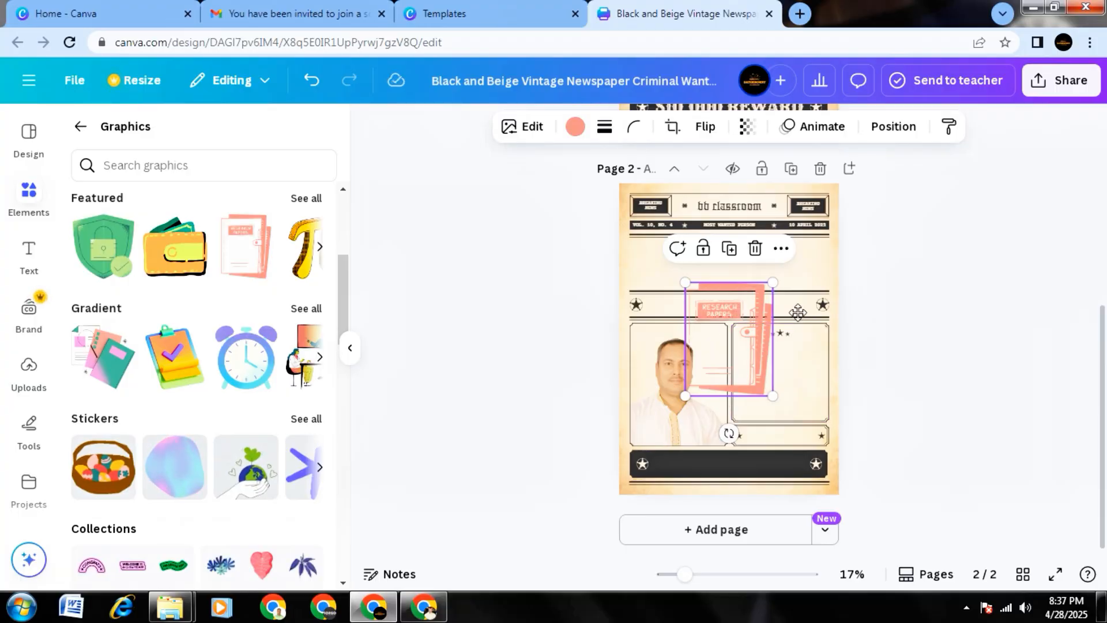
{"action": "left_click_drag", "start_coordinate": [714, 391], "coordinate": [775, 383]}
{"action": "left_click", "coordinate": [940, 361]}
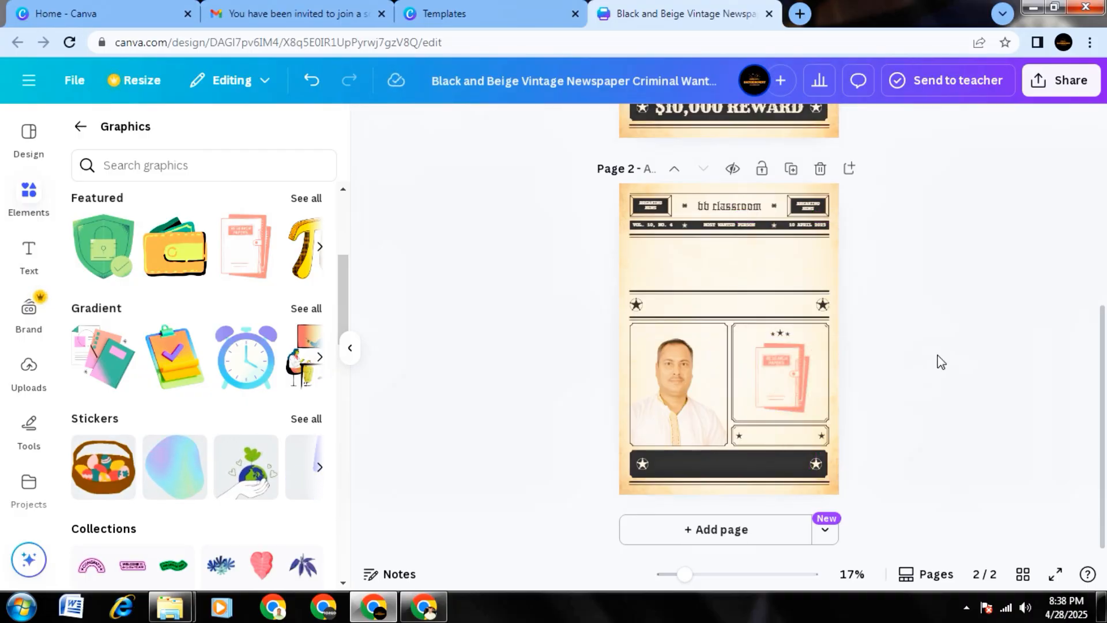
Browse the themed graphics collections, from Colorful Team Badges down to Vivid Leaves.
{"action": "scroll", "coordinate": [162, 316], "scroll_direction": "down", "scroll_amount": 6}
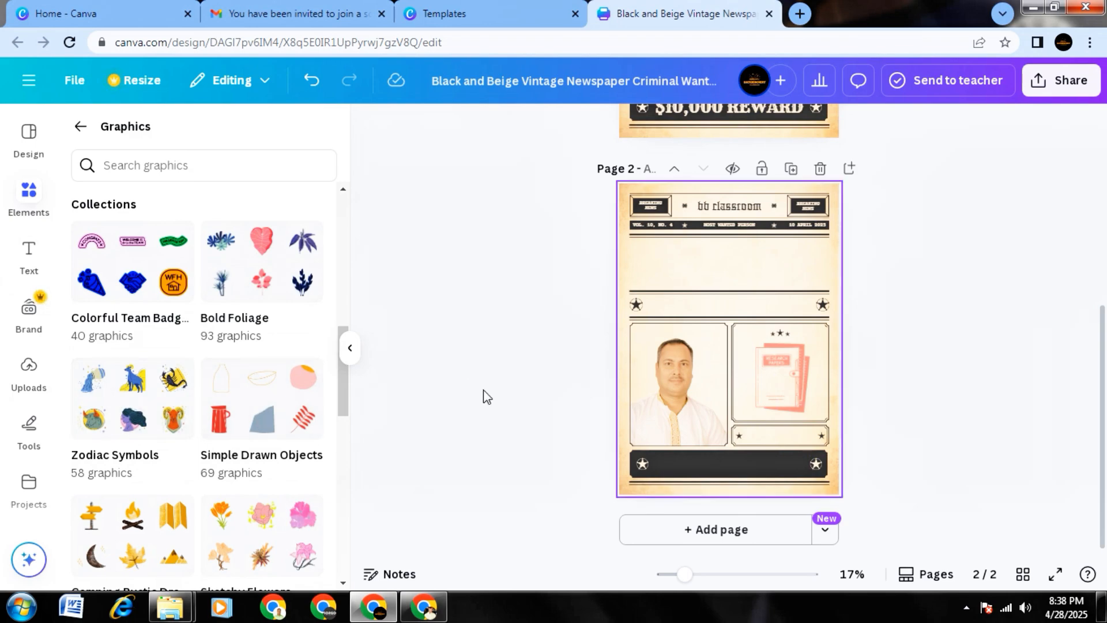
{"action": "scroll", "coordinate": [218, 433], "scroll_direction": "down", "scroll_amount": 7}
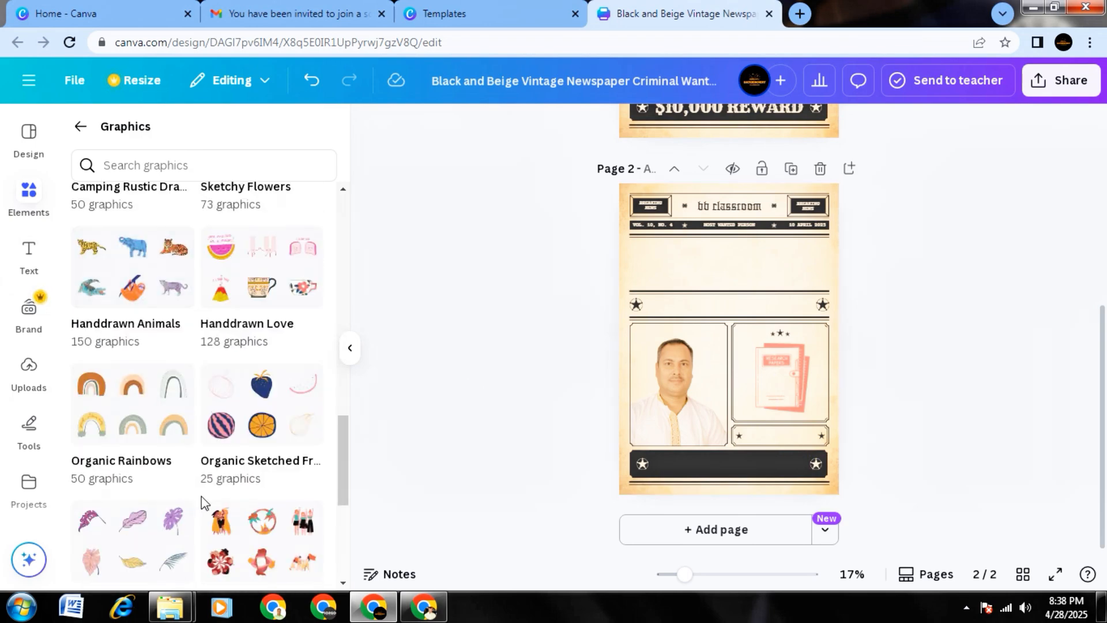
{"action": "scroll", "coordinate": [203, 502], "scroll_direction": "down", "scroll_amount": 8}
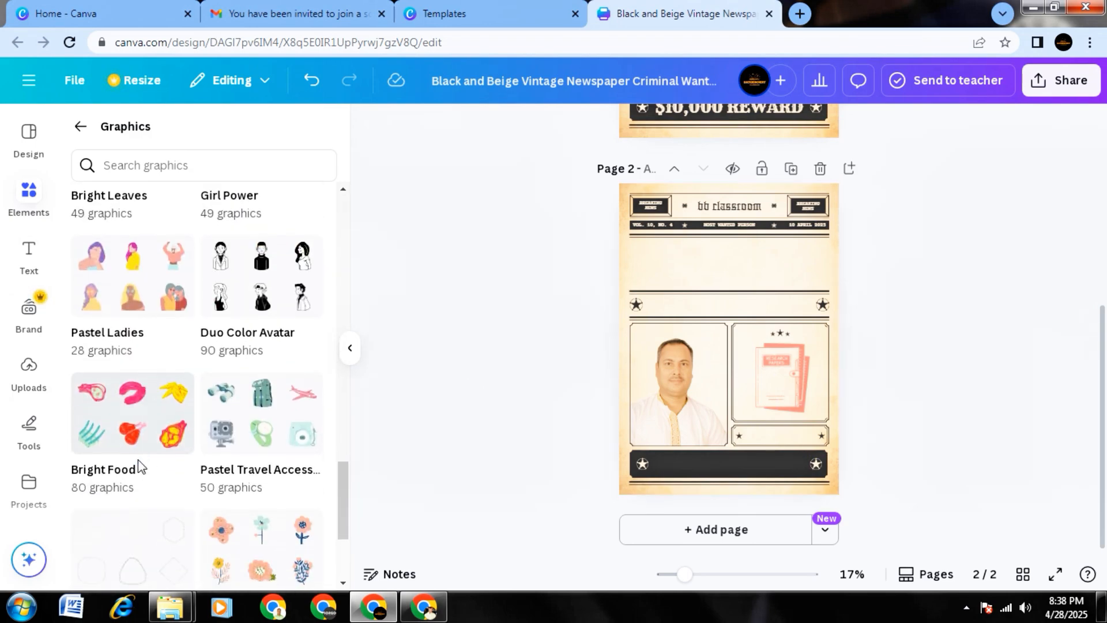
{"action": "scroll", "coordinate": [138, 460], "scroll_direction": "down", "scroll_amount": 3}
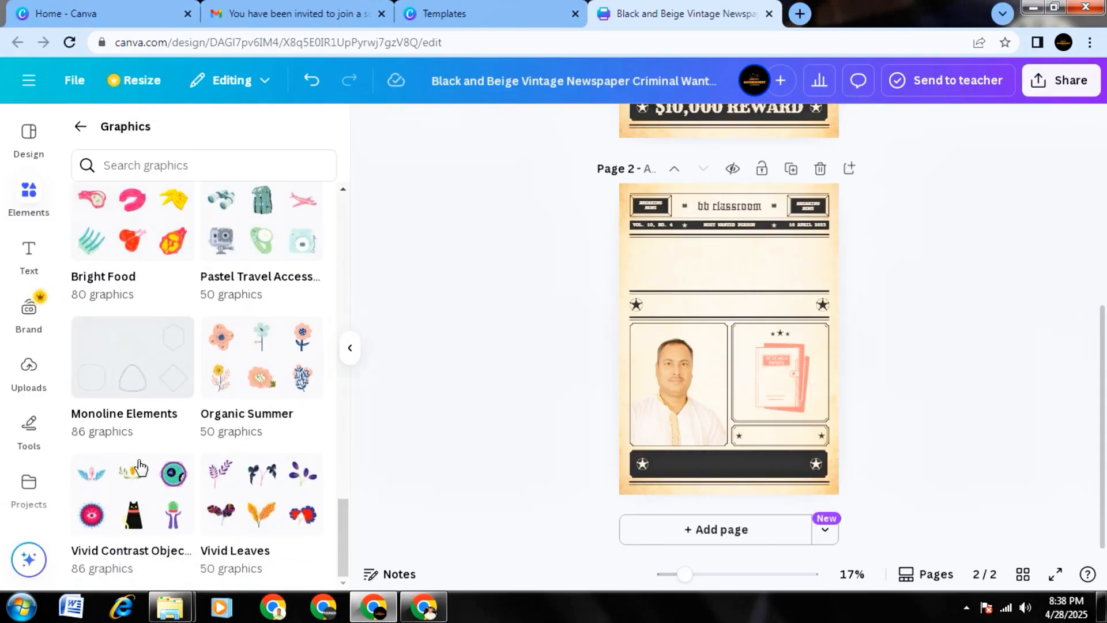
{"action": "scroll", "coordinate": [218, 487], "scroll_direction": "up", "scroll_amount": 15}
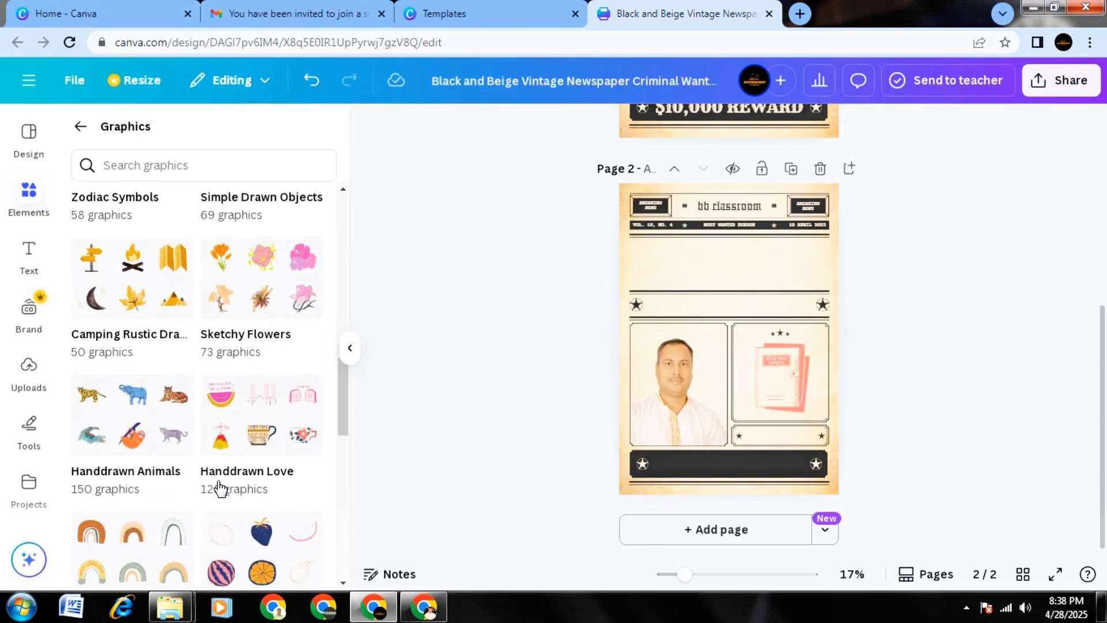
{"action": "scroll", "coordinate": [221, 488], "scroll_direction": "up", "scroll_amount": 10}
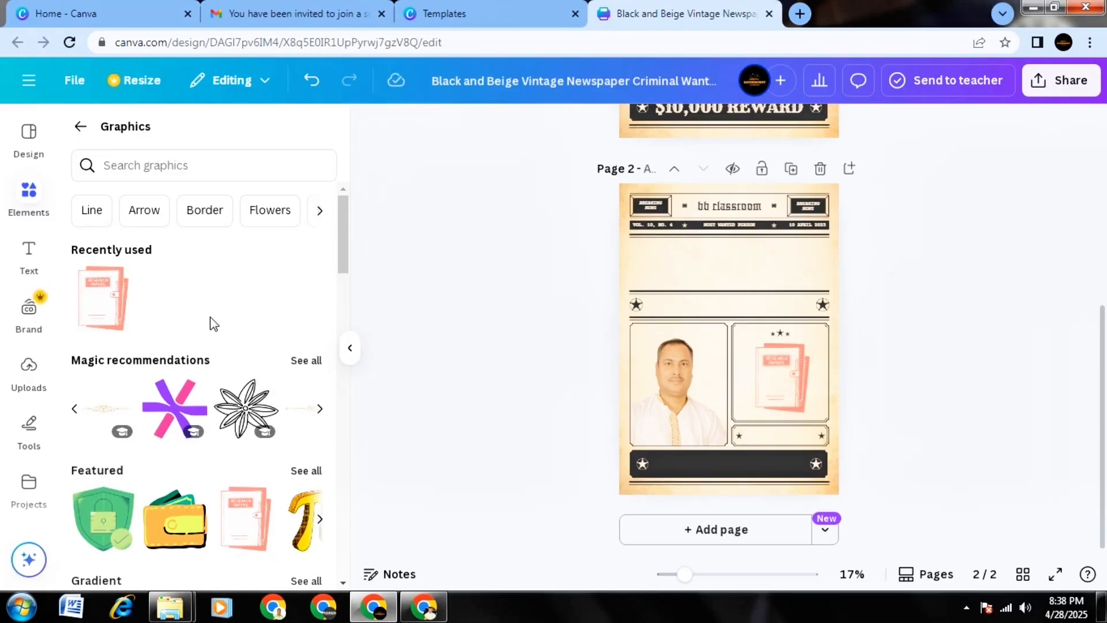
Return to the elements overview and look through its shapes, graphics, stickers, photos and videos sections.
{"action": "left_click", "coordinate": [82, 124]}
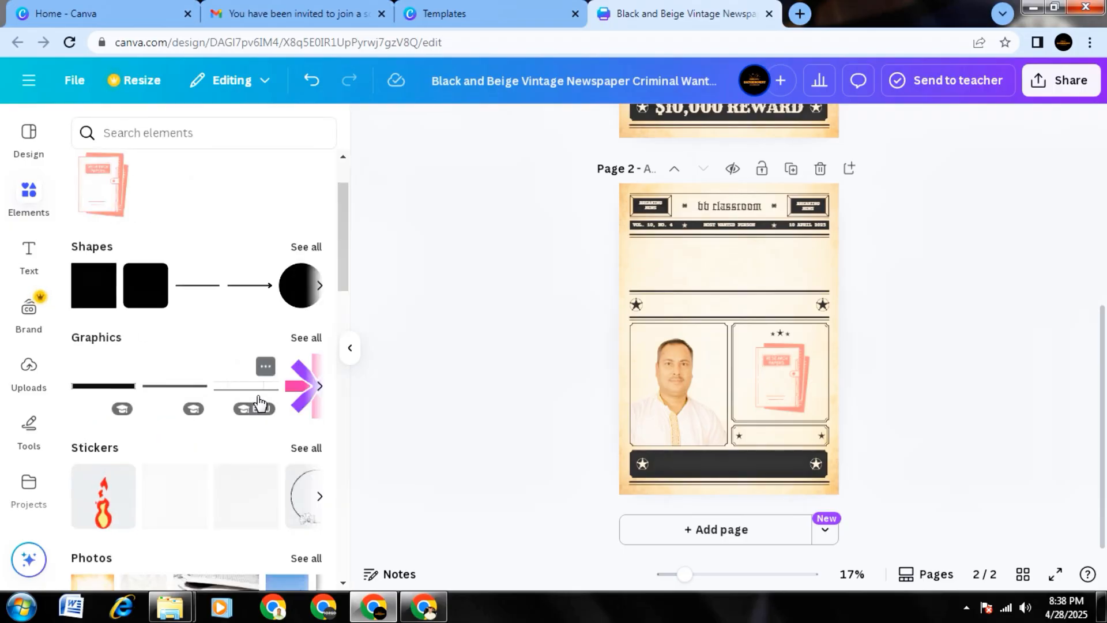
{"action": "scroll", "coordinate": [180, 323], "scroll_direction": "down", "scroll_amount": 1}
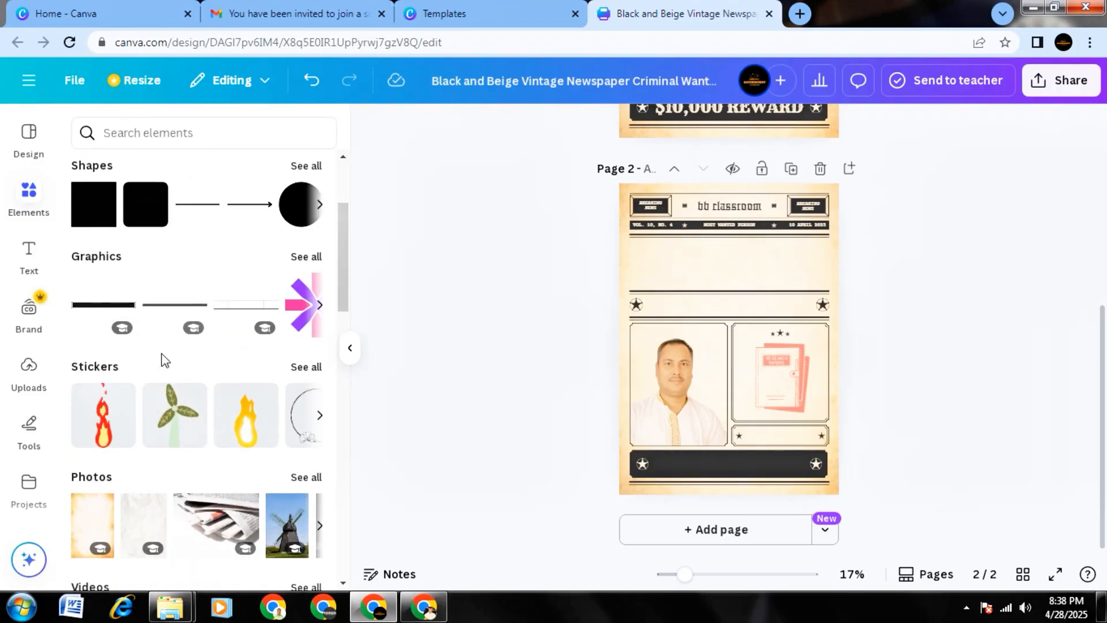
{"action": "scroll", "coordinate": [101, 332], "scroll_direction": "down", "scroll_amount": 2}
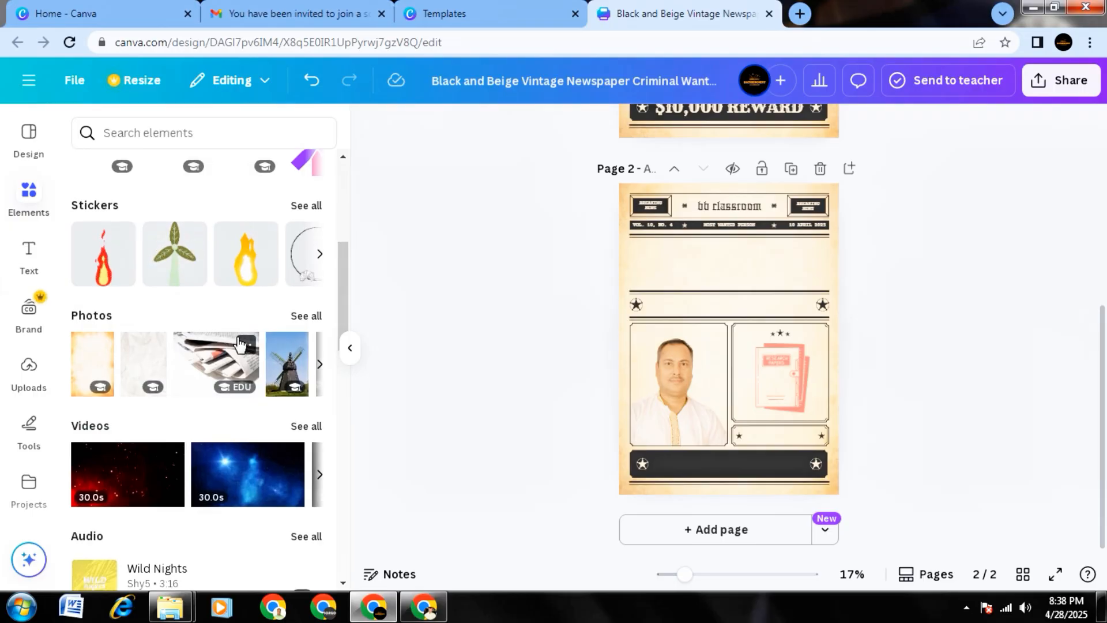
{"action": "scroll", "coordinate": [231, 340], "scroll_direction": "up", "scroll_amount": 4}
{"action": "scroll", "coordinate": [236, 345], "scroll_direction": "down", "scroll_amount": 2}
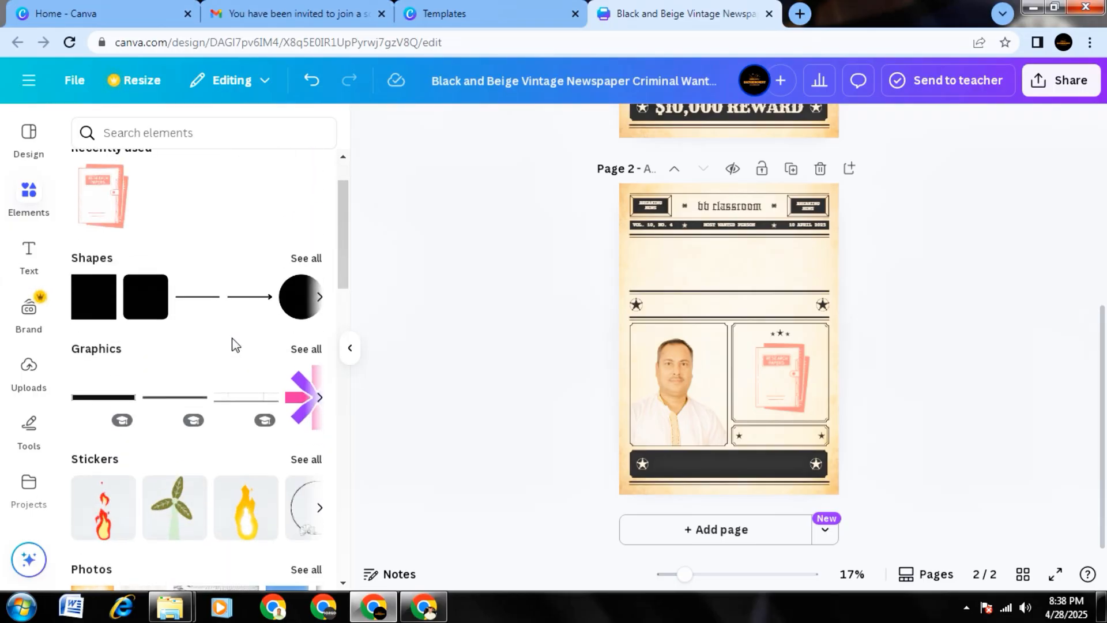
{"action": "scroll", "coordinate": [236, 345], "scroll_direction": "up", "scroll_amount": 2}
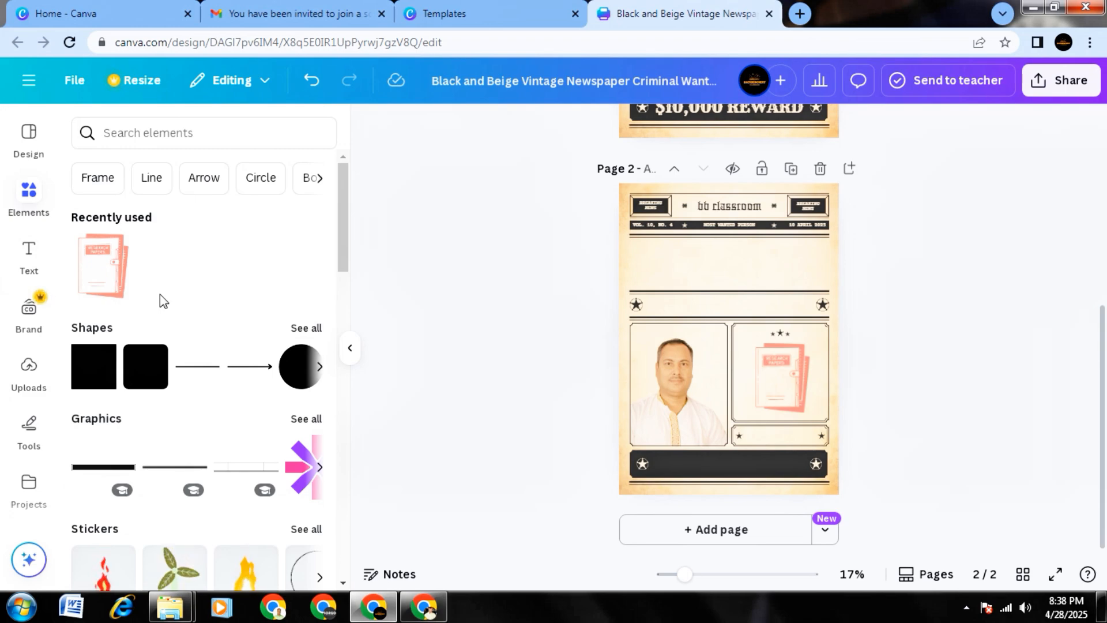
{"action": "scroll", "coordinate": [205, 341], "scroll_direction": "down", "scroll_amount": 2}
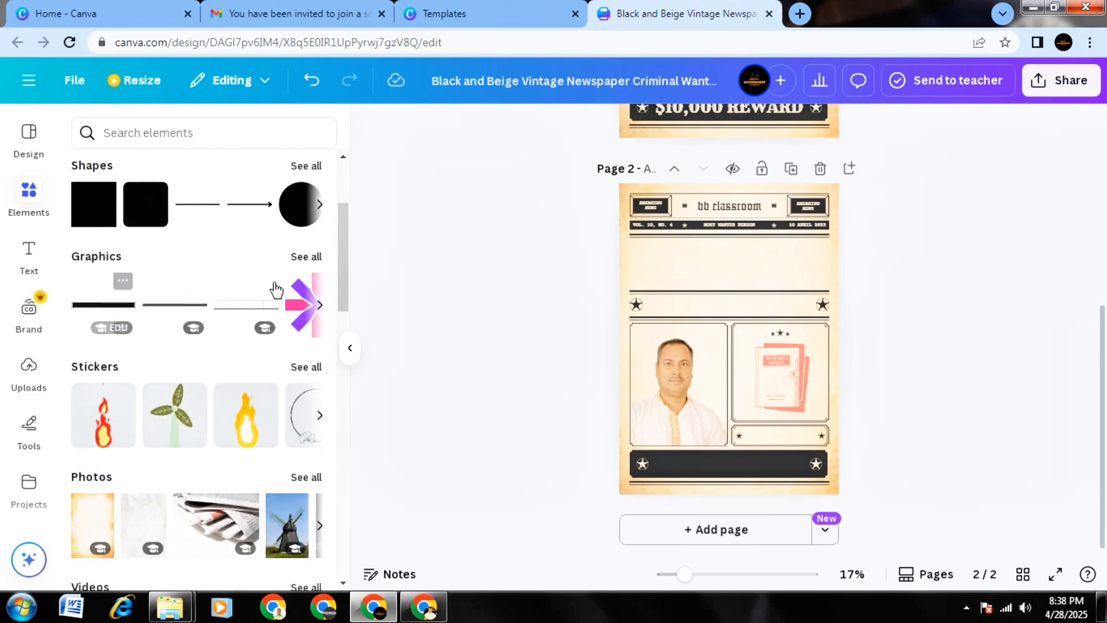
Reopen the full graphics library and review its magic recommendations, featured, gradient and stickers groups.
{"action": "left_click", "coordinate": [306, 256]}
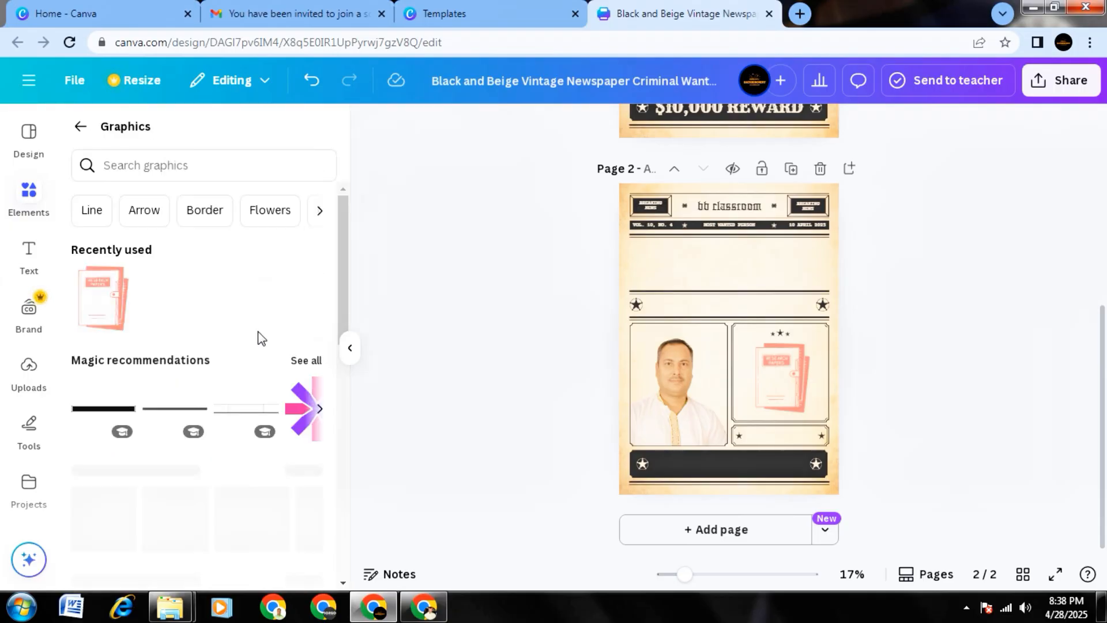
{"action": "scroll", "coordinate": [234, 352], "scroll_direction": "down", "scroll_amount": 2}
{"action": "scroll", "coordinate": [236, 352], "scroll_direction": "up", "scroll_amount": 1}
{"action": "scroll", "coordinate": [236, 353], "scroll_direction": "down", "scroll_amount": 2}
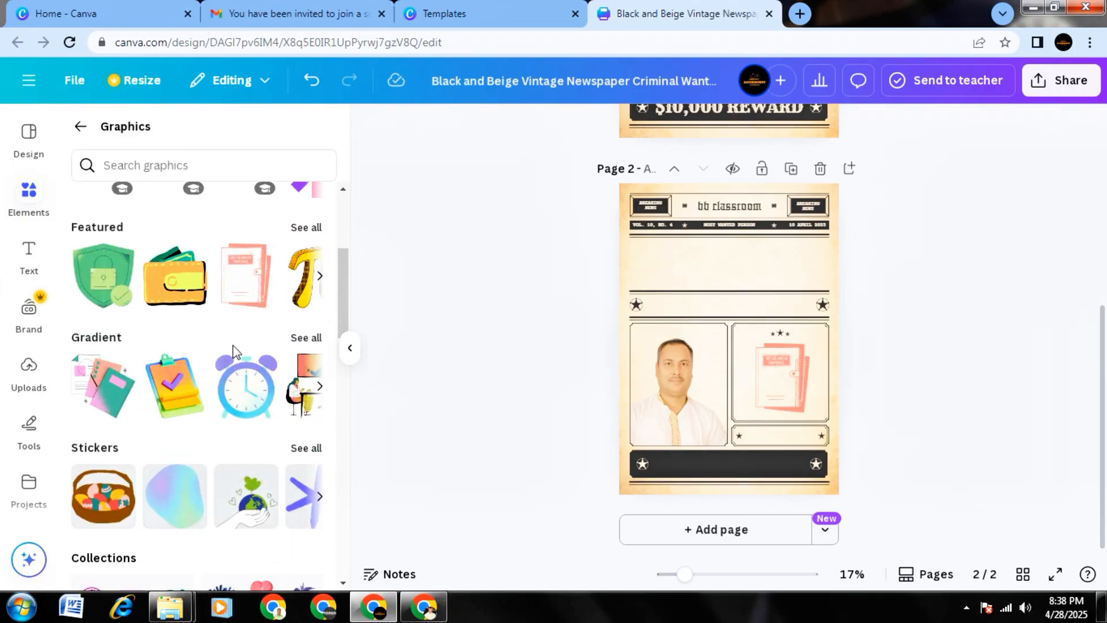
{"action": "scroll", "coordinate": [237, 352], "scroll_direction": "up", "scroll_amount": 2}
{"action": "scroll", "coordinate": [210, 396], "scroll_direction": "down", "scroll_amount": 4}
{"action": "scroll", "coordinate": [210, 395], "scroll_direction": "up", "scroll_amount": 5}
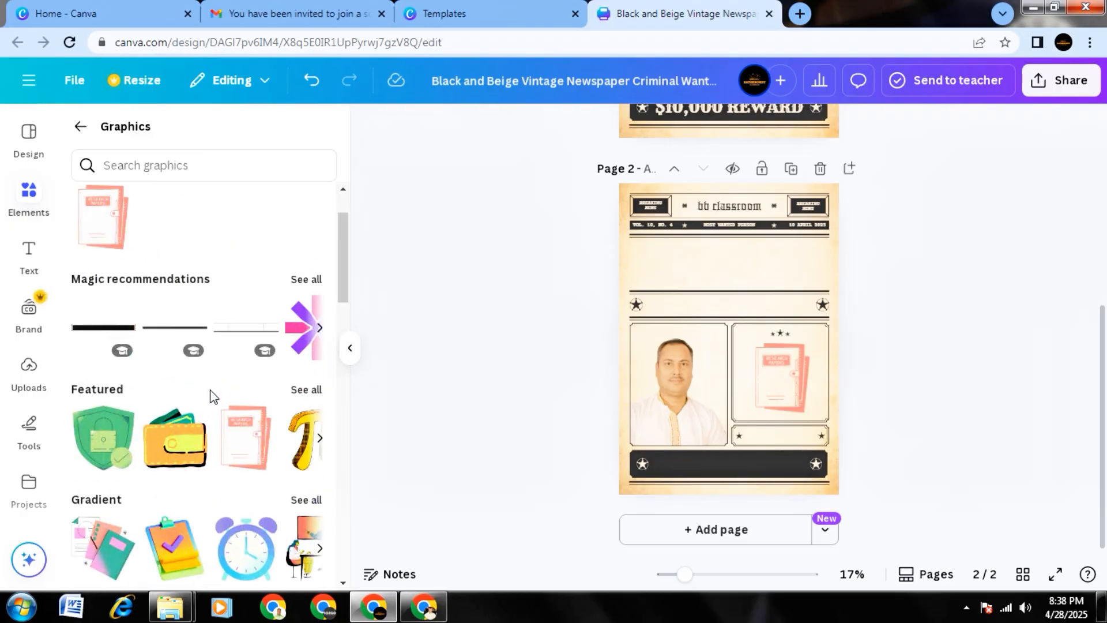
Add the yellow flame sticker to page 2 and move it to the empty area below the header.
{"action": "left_click", "coordinate": [77, 126]}
{"action": "scroll", "coordinate": [208, 315], "scroll_direction": "down", "scroll_amount": 2}
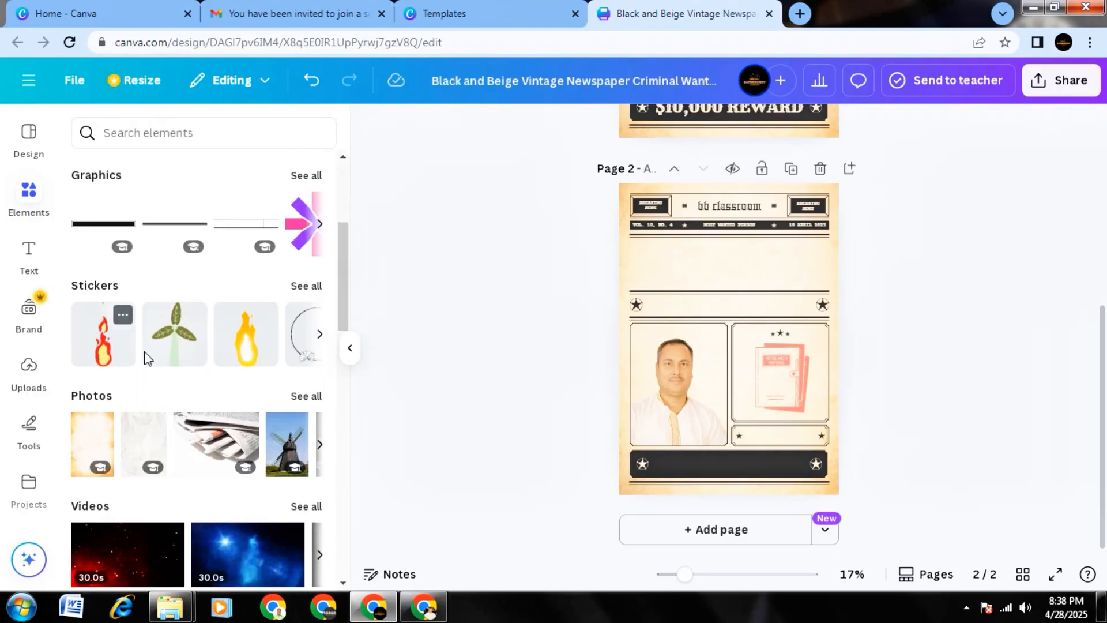
{"action": "left_click", "coordinate": [254, 355]}
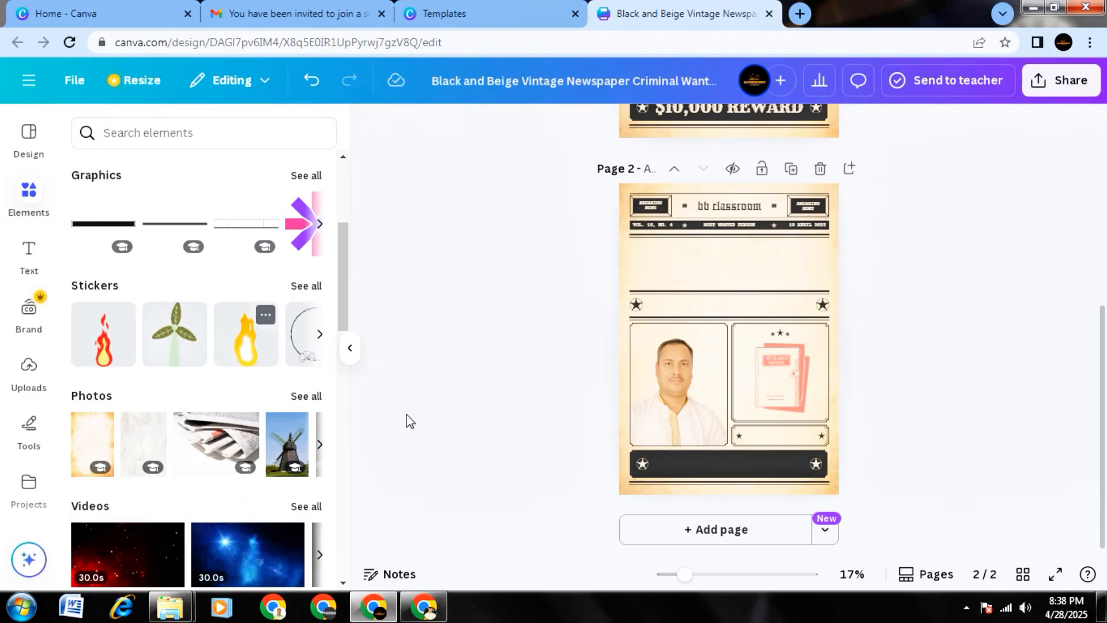
{"action": "left_click_drag", "start_coordinate": [678, 474], "coordinate": [684, 265]}
Delete the research papers graphic and center the flame sticker in the information box on page 2.
{"action": "left_click", "coordinate": [798, 348]}
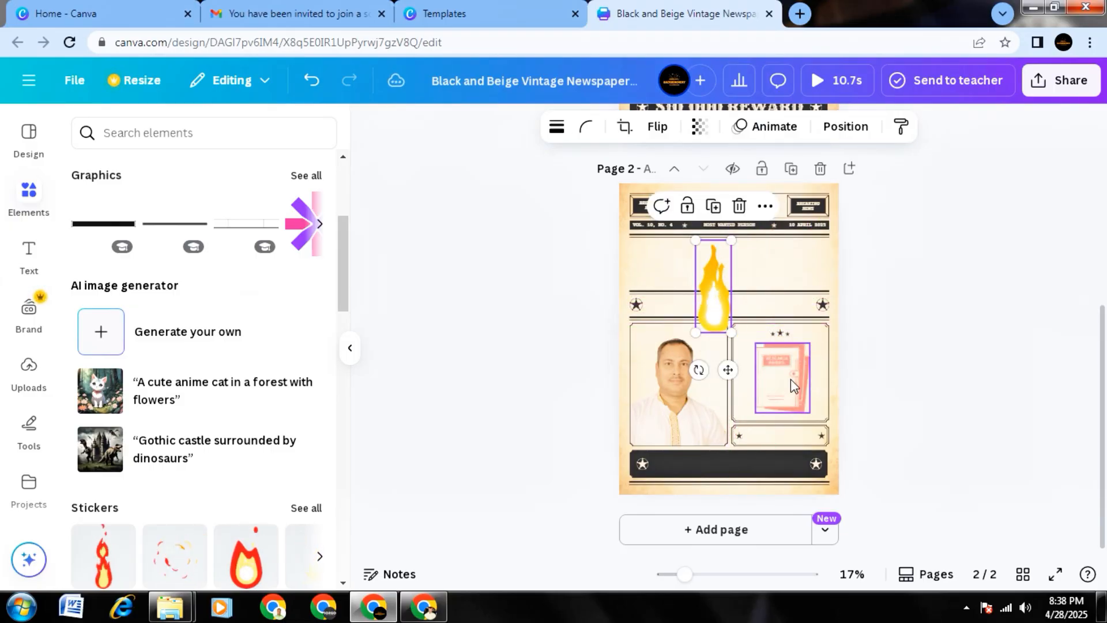
{"action": "left_click", "coordinate": [809, 310]}
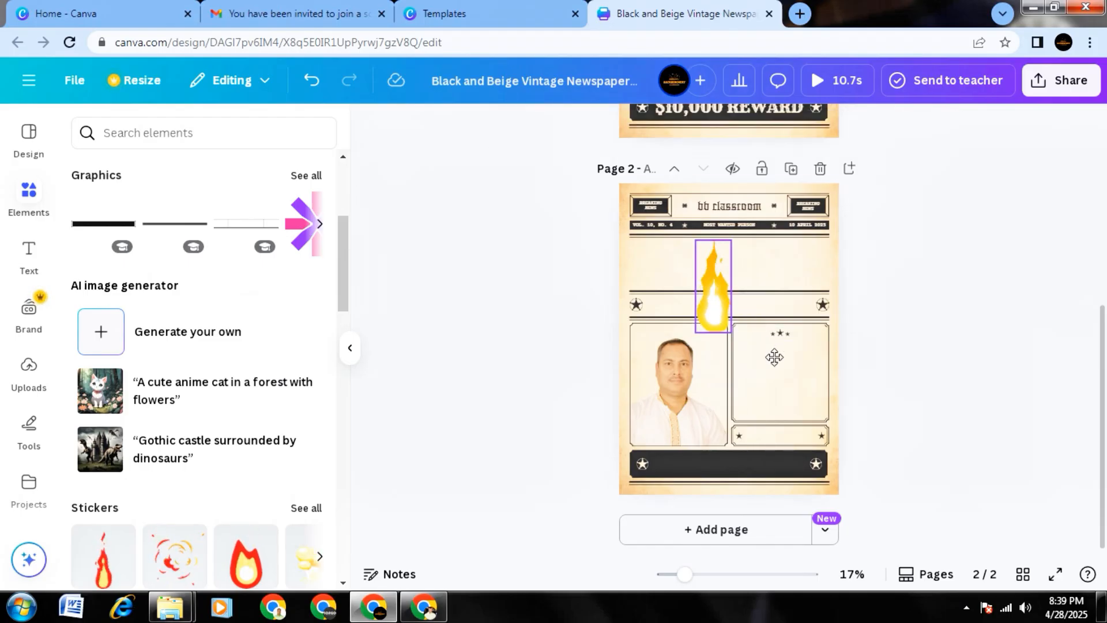
{"action": "left_click_drag", "start_coordinate": [774, 358], "coordinate": [787, 393]}
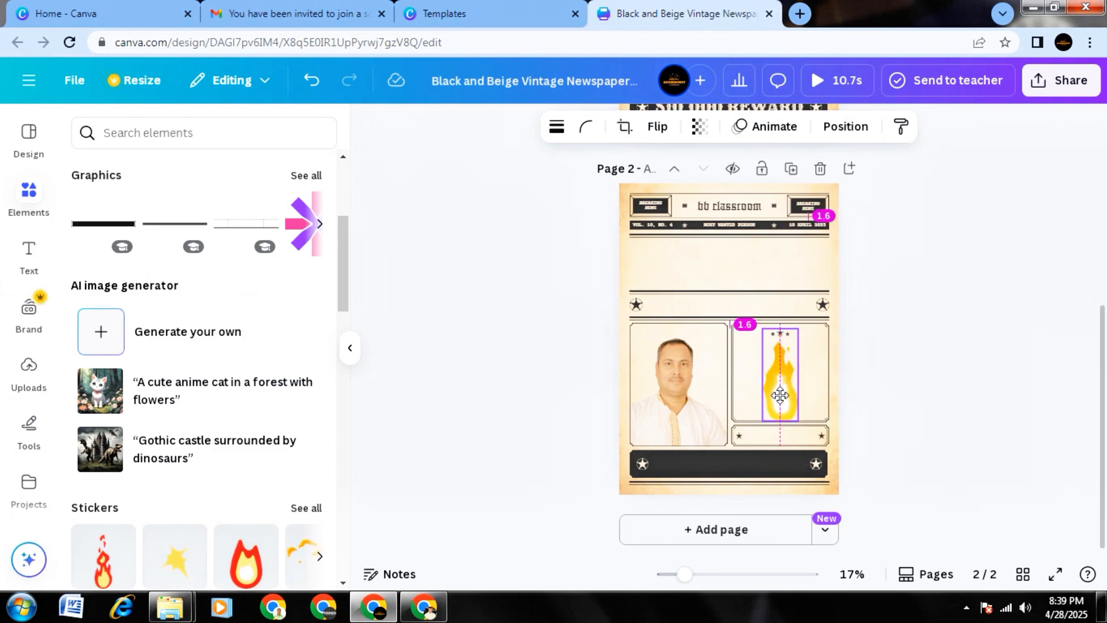
{"action": "left_click_drag", "start_coordinate": [780, 395], "coordinate": [781, 396]}
{"action": "left_click", "coordinate": [895, 410]}
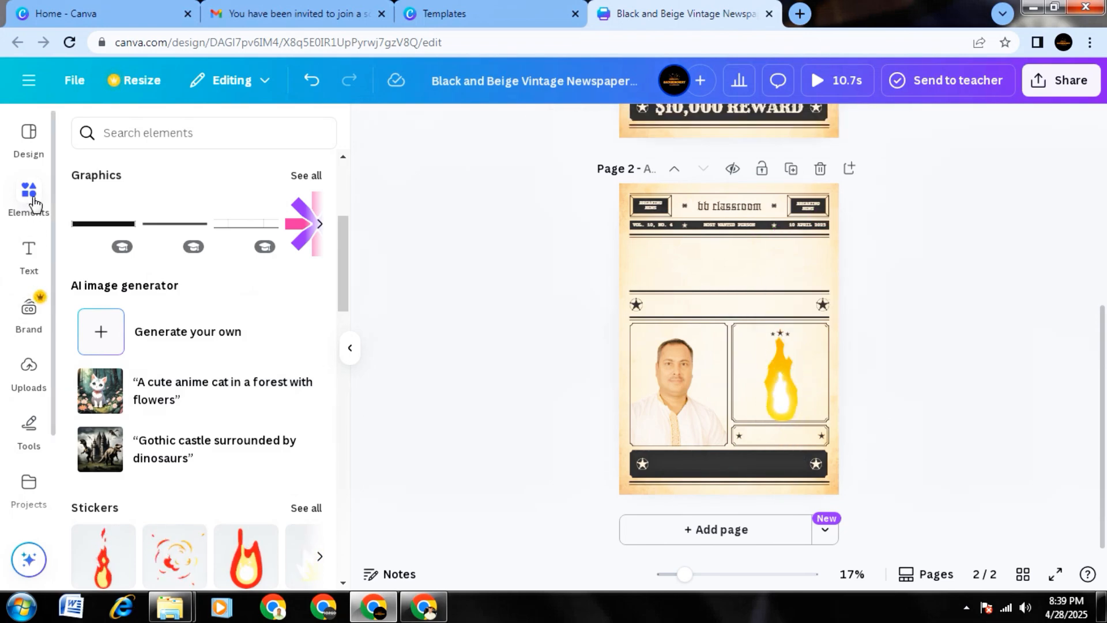
Look through the recently used elements, the AI image generator suggestions, the stickers and the photos.
{"action": "scroll", "coordinate": [221, 346], "scroll_direction": "down", "scroll_amount": 3}
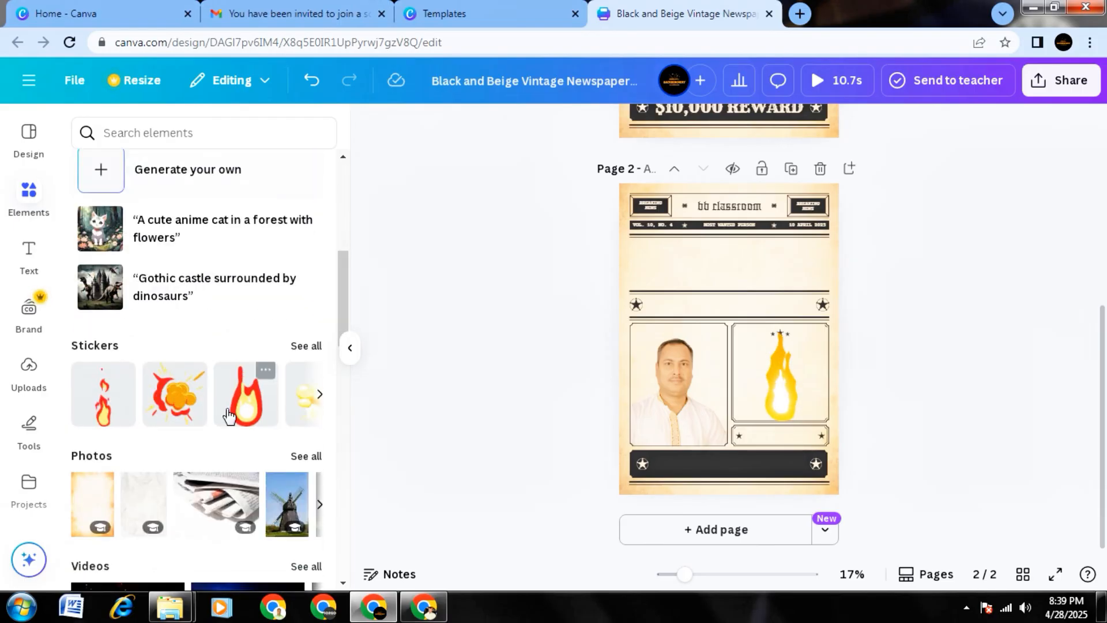
{"action": "scroll", "coordinate": [227, 407], "scroll_direction": "up", "scroll_amount": 4}
{"action": "scroll", "coordinate": [134, 330], "scroll_direction": "up", "scroll_amount": 3}
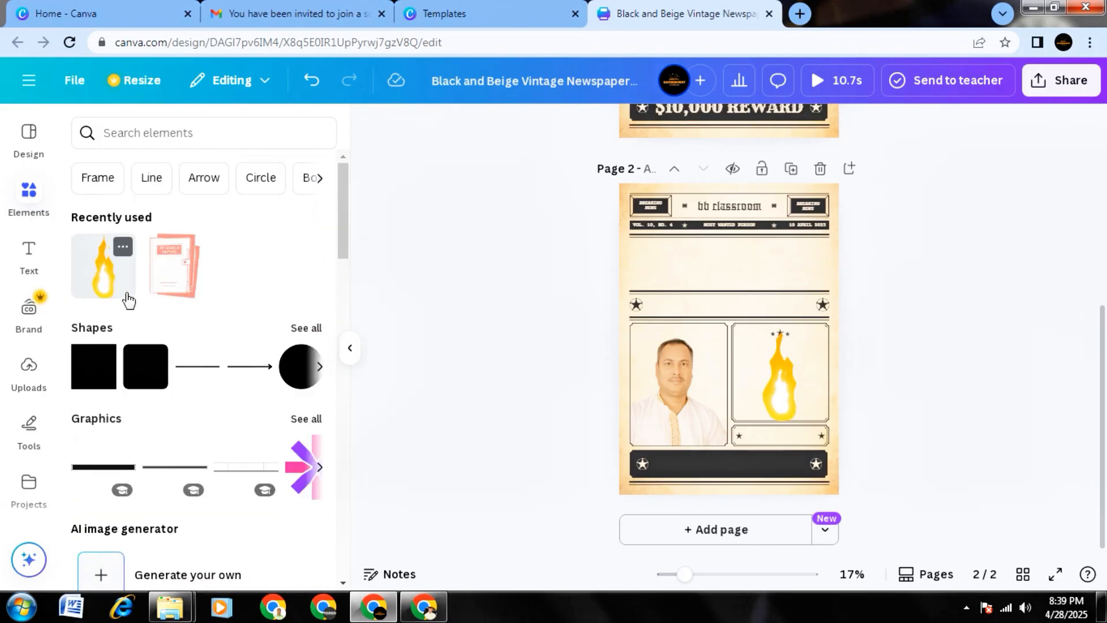
{"action": "left_click", "coordinate": [27, 201]}
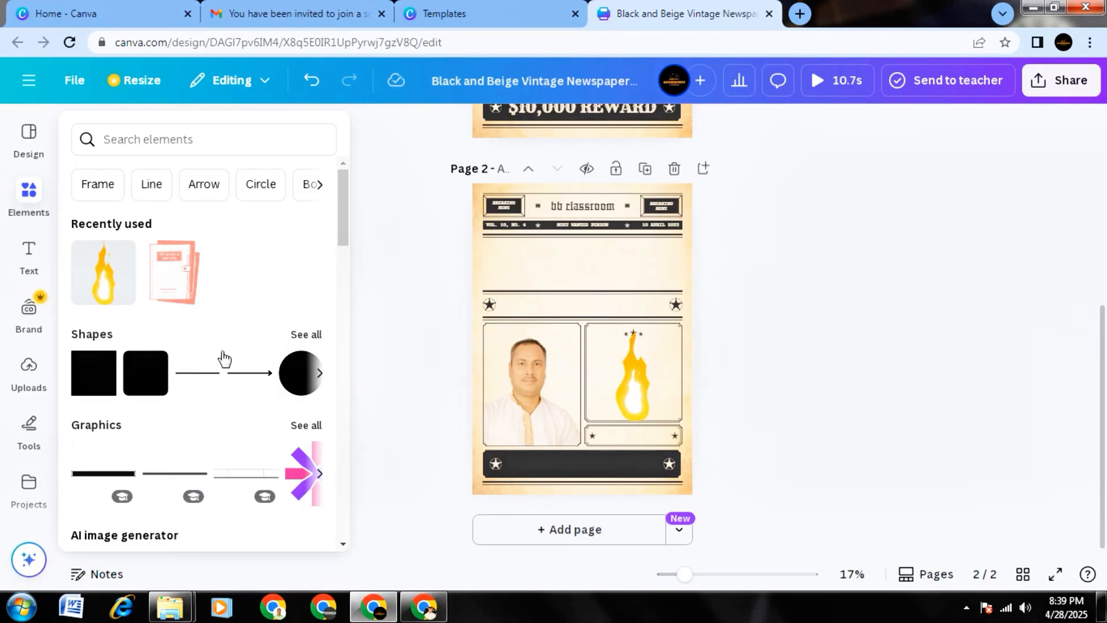
{"action": "scroll", "coordinate": [270, 391], "scroll_direction": "down", "scroll_amount": 3}
{"action": "scroll", "coordinate": [273, 397], "scroll_direction": "down", "scroll_amount": 1}
{"action": "scroll", "coordinate": [214, 392], "scroll_direction": "down", "scroll_amount": 2}
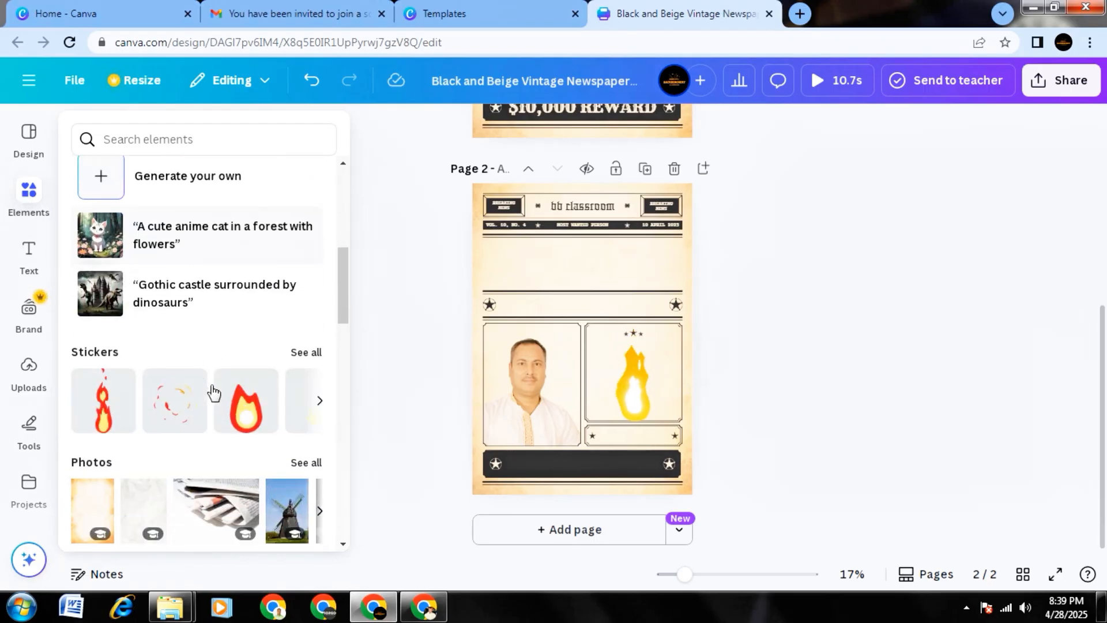
Open the full photo library and look through its magic recommendations and trending photos.
{"action": "scroll", "coordinate": [102, 257], "scroll_direction": "up", "scroll_amount": 1}
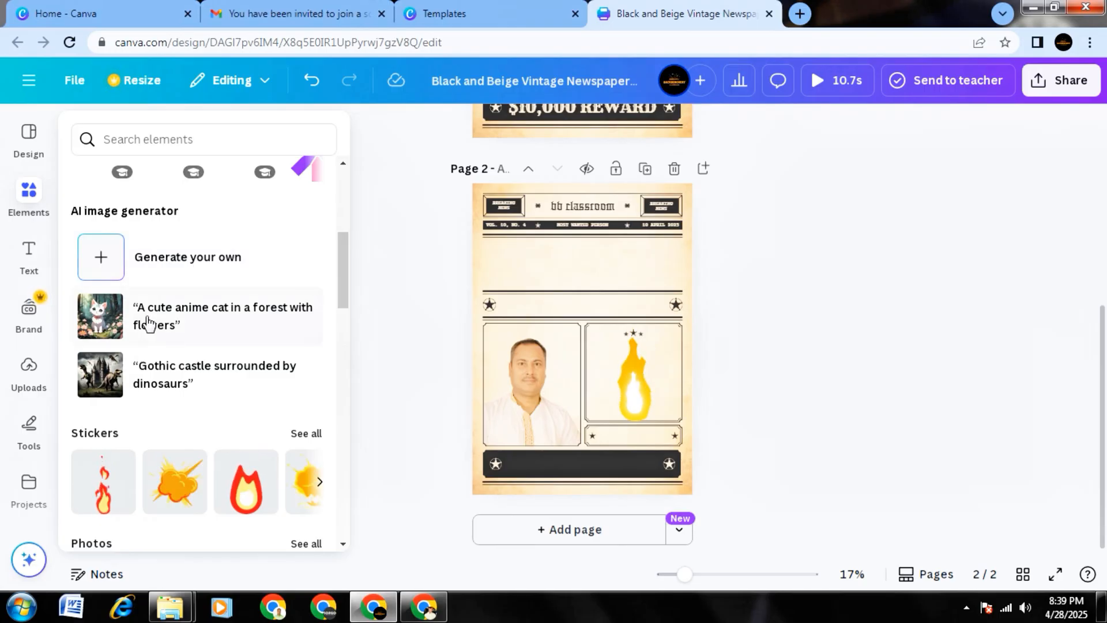
{"action": "scroll", "coordinate": [150, 327], "scroll_direction": "down", "scroll_amount": 2}
{"action": "scroll", "coordinate": [151, 330], "scroll_direction": "down", "scroll_amount": 1}
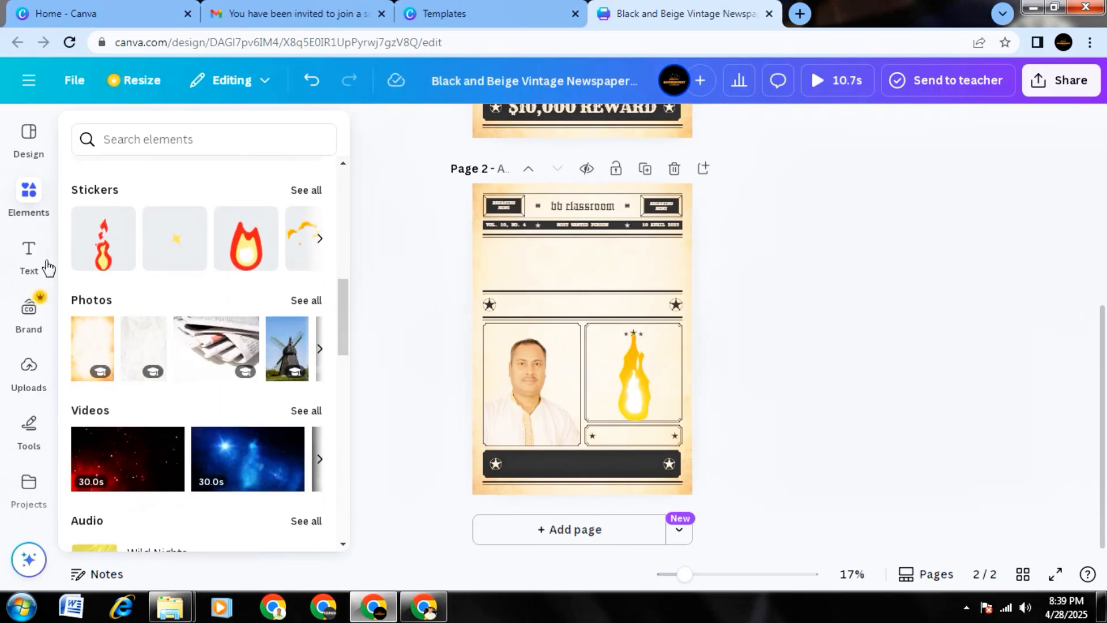
{"action": "left_click", "coordinate": [319, 348]}
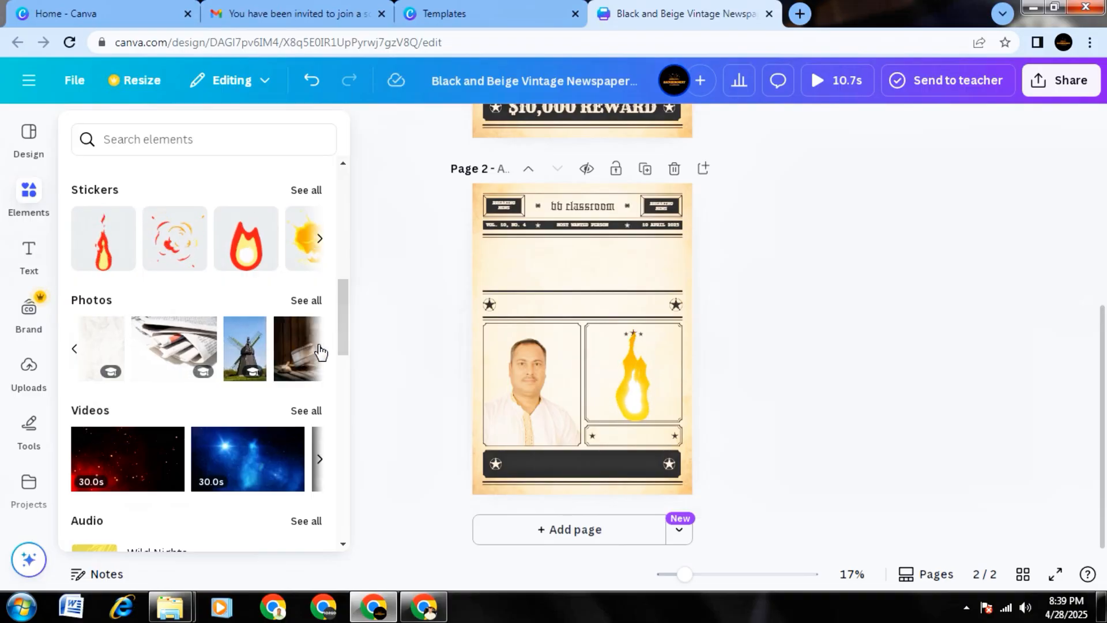
{"action": "left_click", "coordinate": [306, 301]}
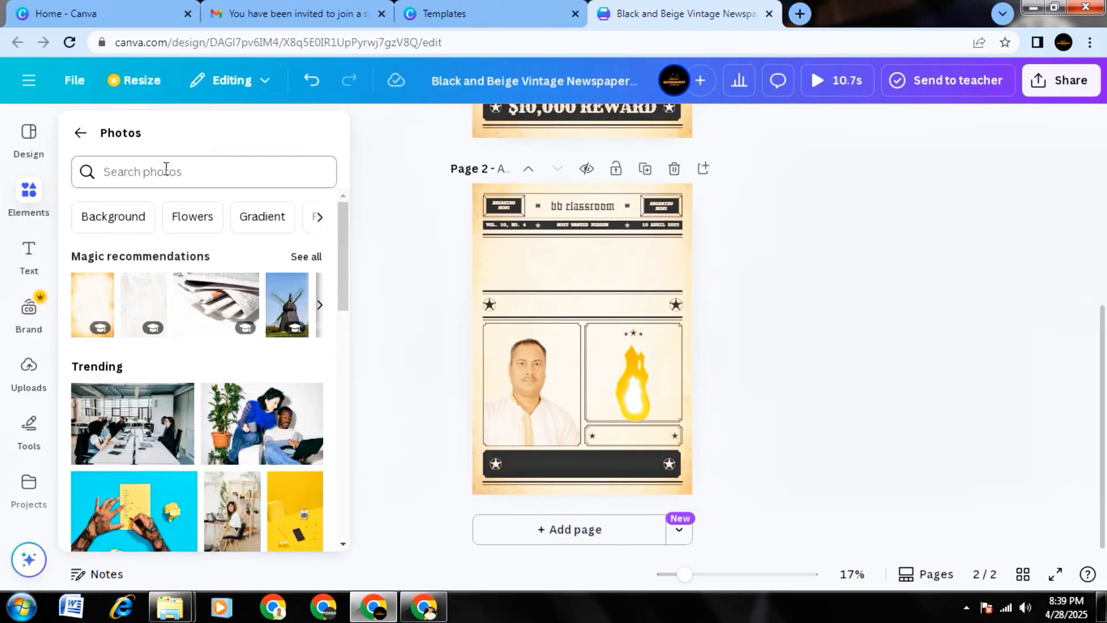
{"action": "scroll", "coordinate": [195, 361], "scroll_direction": "down", "scroll_amount": 3}
{"action": "scroll", "coordinate": [173, 250], "scroll_direction": "up", "scroll_amount": 3}
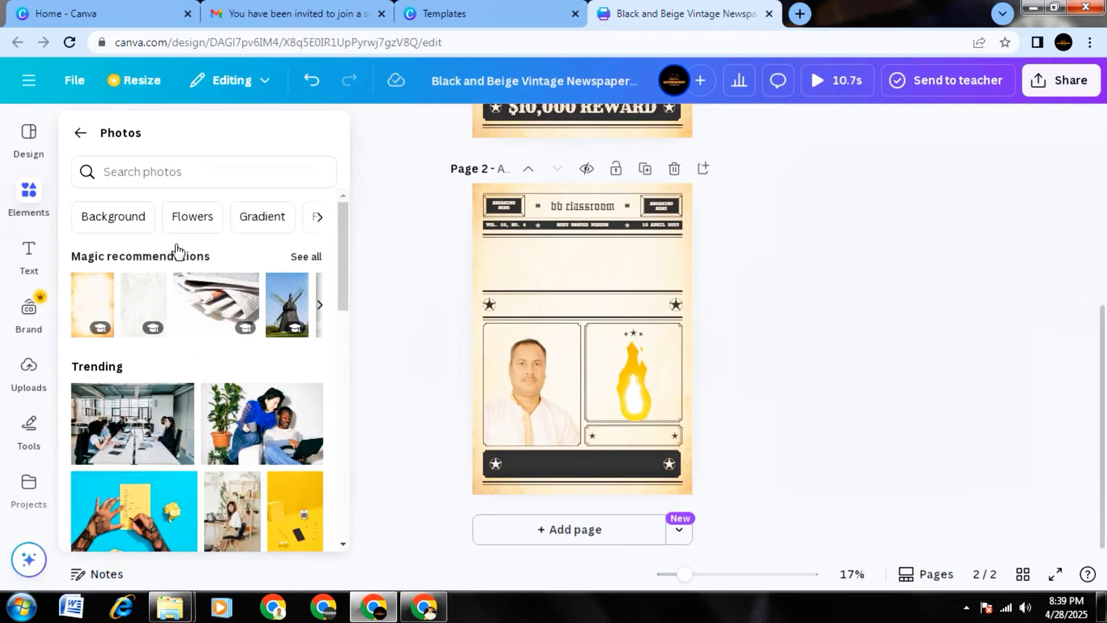
{"action": "scroll", "coordinate": [188, 392], "scroll_direction": "down", "scroll_amount": 5}
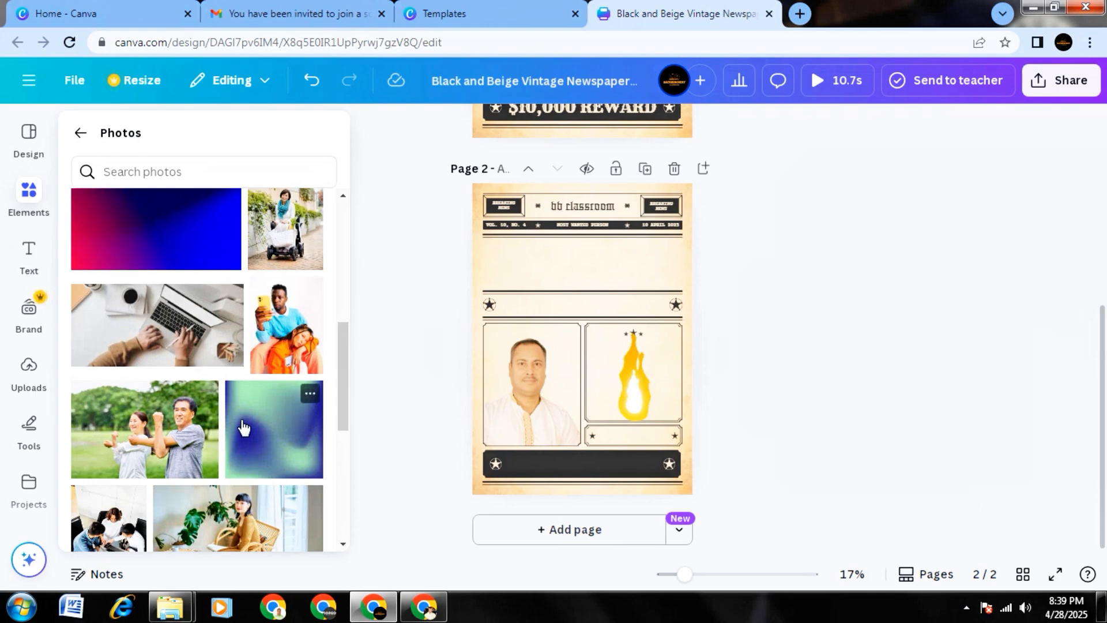
{"action": "scroll", "coordinate": [236, 433], "scroll_direction": "down", "scroll_amount": 2}
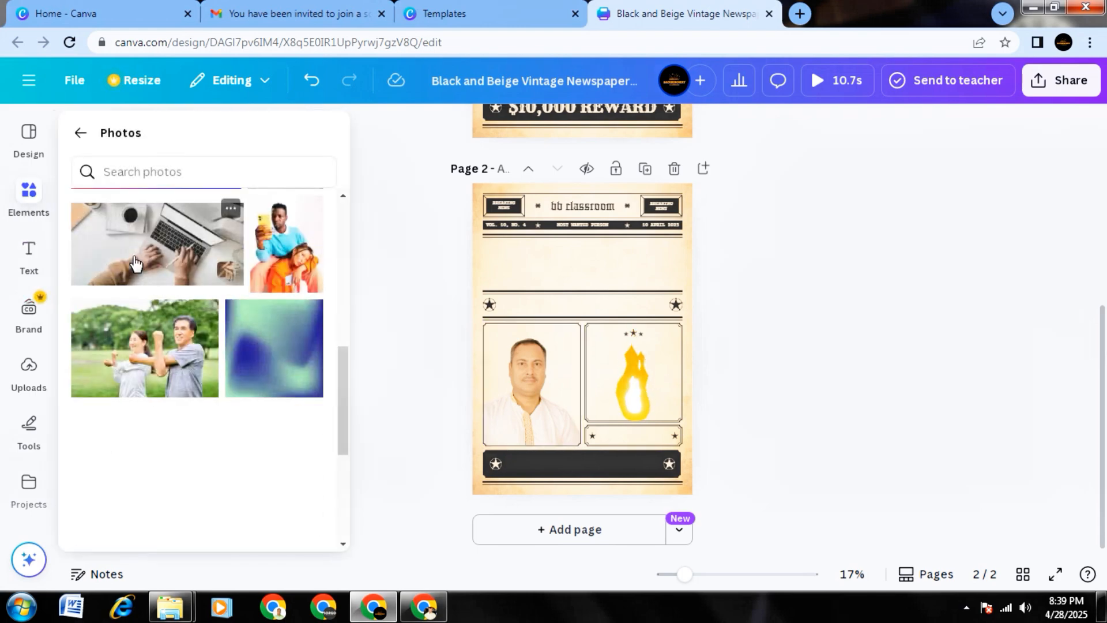
{"action": "left_click", "coordinate": [36, 198]}
{"action": "scroll", "coordinate": [228, 372], "scroll_direction": "down", "scroll_amount": 2}
{"action": "scroll", "coordinate": [240, 466], "scroll_direction": "up", "scroll_amount": 4}
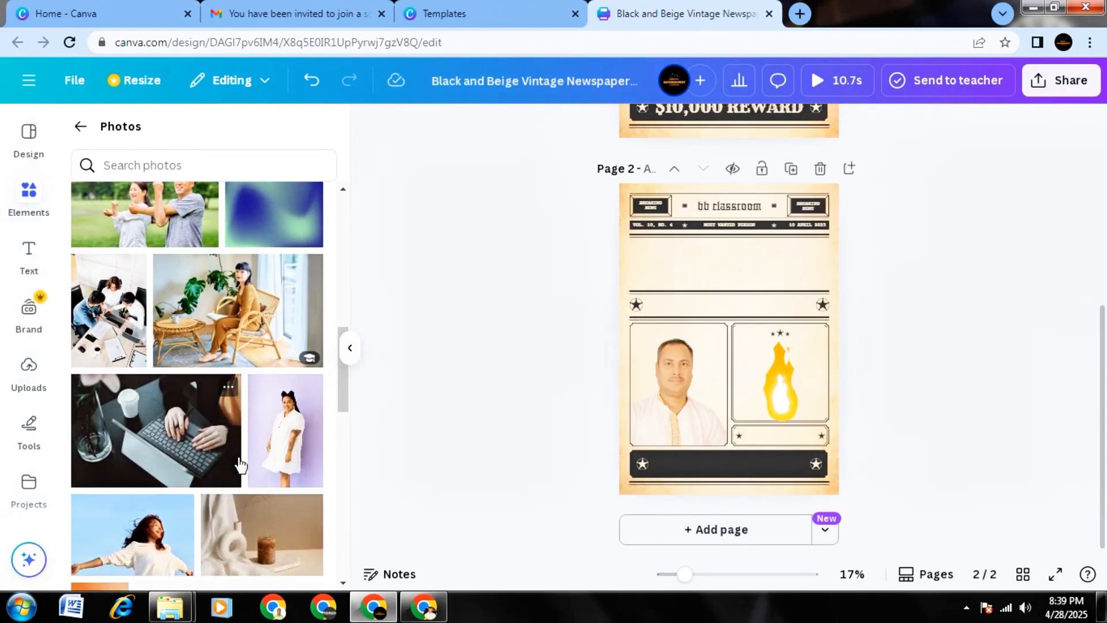
Return to the elements overview and look over the audio tracks and the charts group.
{"action": "left_click", "coordinate": [82, 126]}
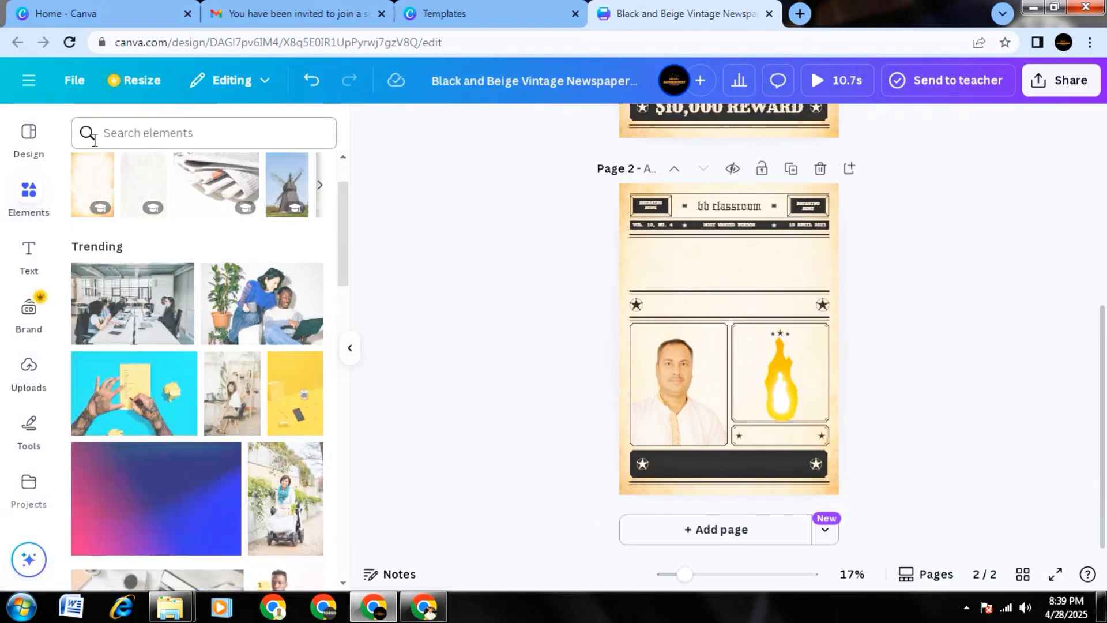
{"action": "scroll", "coordinate": [210, 369], "scroll_direction": "down", "scroll_amount": 5}
{"action": "scroll", "coordinate": [220, 379], "scroll_direction": "down", "scroll_amount": 2}
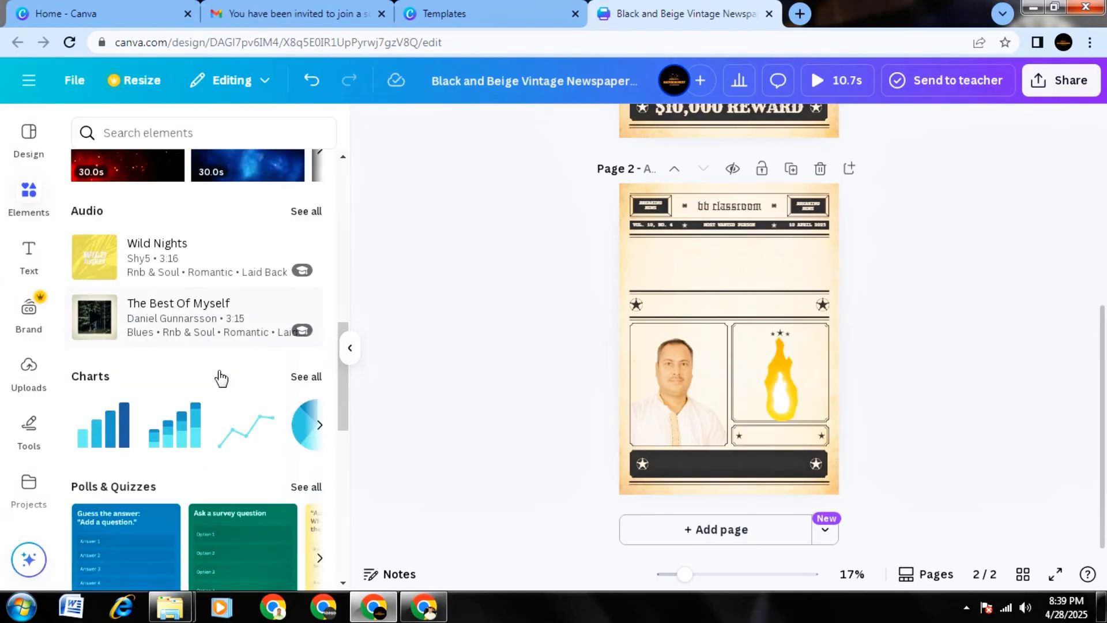
{"action": "mouse_move", "coordinate": [99, 267]}
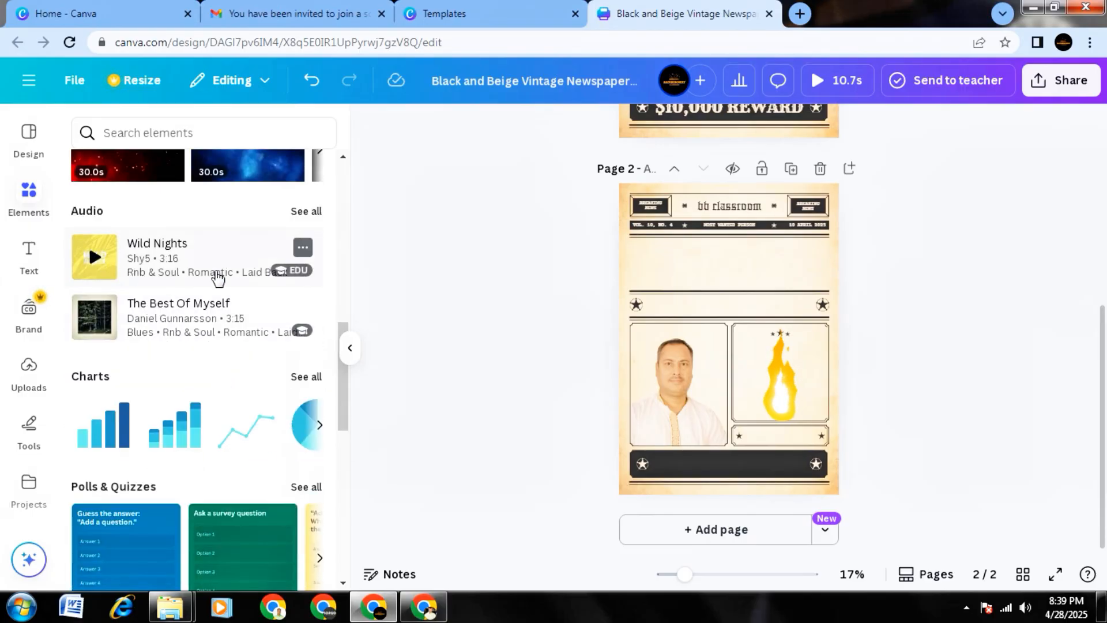
{"action": "scroll", "coordinate": [205, 346], "scroll_direction": "down", "scroll_amount": 2}
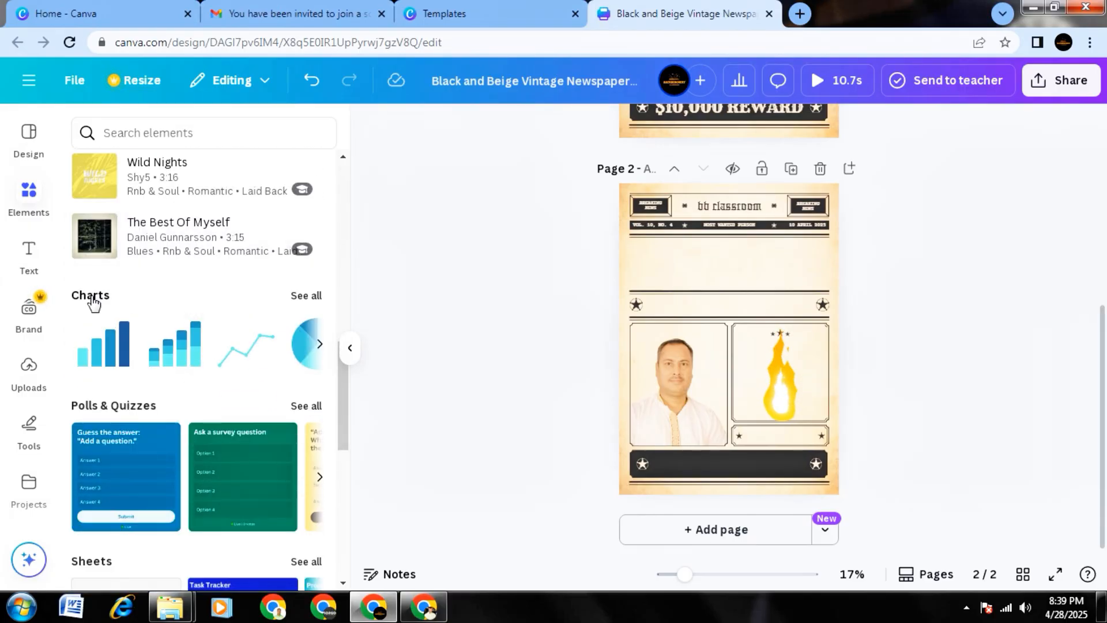
Open the full chart collection and review its chart types, from bar and line charts to infographics and other charts.
{"action": "left_click", "coordinate": [300, 296]}
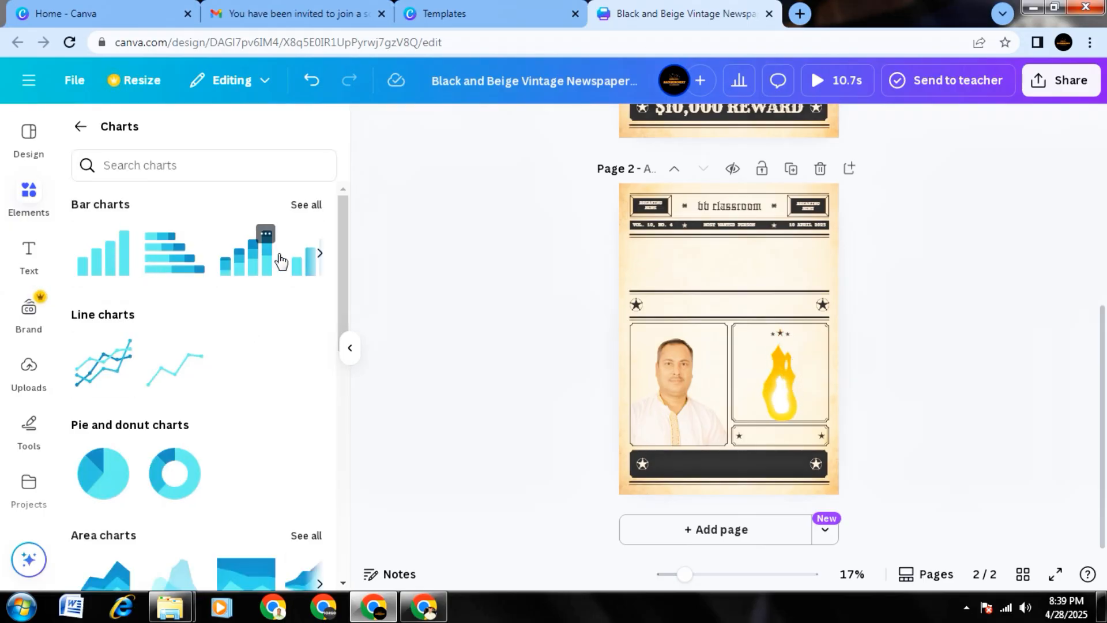
{"action": "scroll", "coordinate": [265, 343], "scroll_direction": "down", "scroll_amount": 2}
{"action": "scroll", "coordinate": [251, 351], "scroll_direction": "down", "scroll_amount": 4}
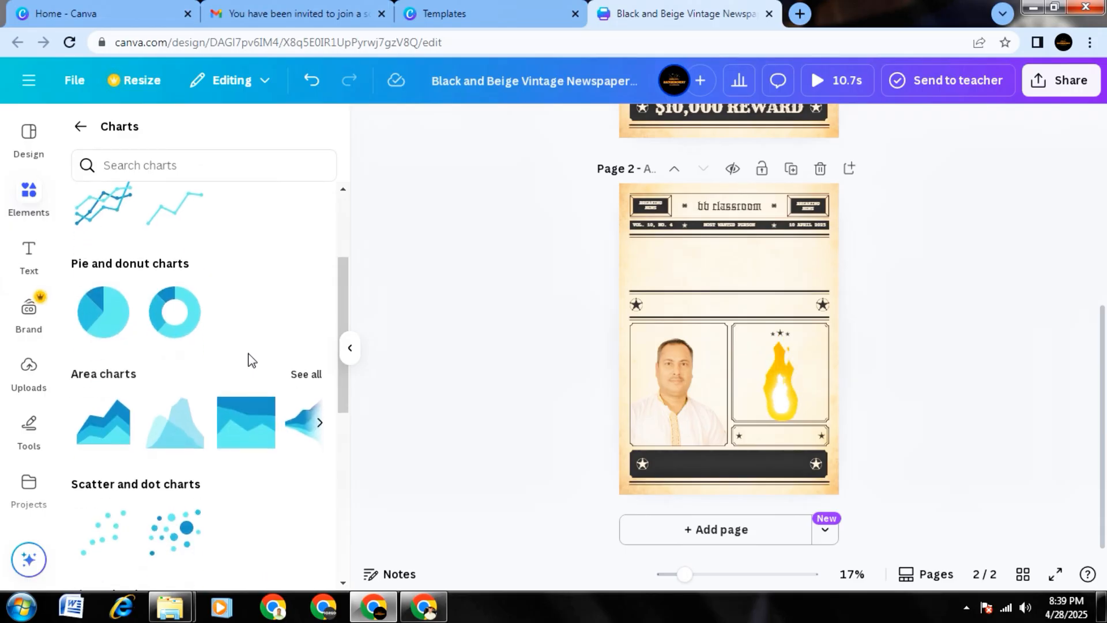
{"action": "scroll", "coordinate": [205, 395], "scroll_direction": "down", "scroll_amount": 6}
{"action": "scroll", "coordinate": [205, 396], "scroll_direction": "down", "scroll_amount": 4}
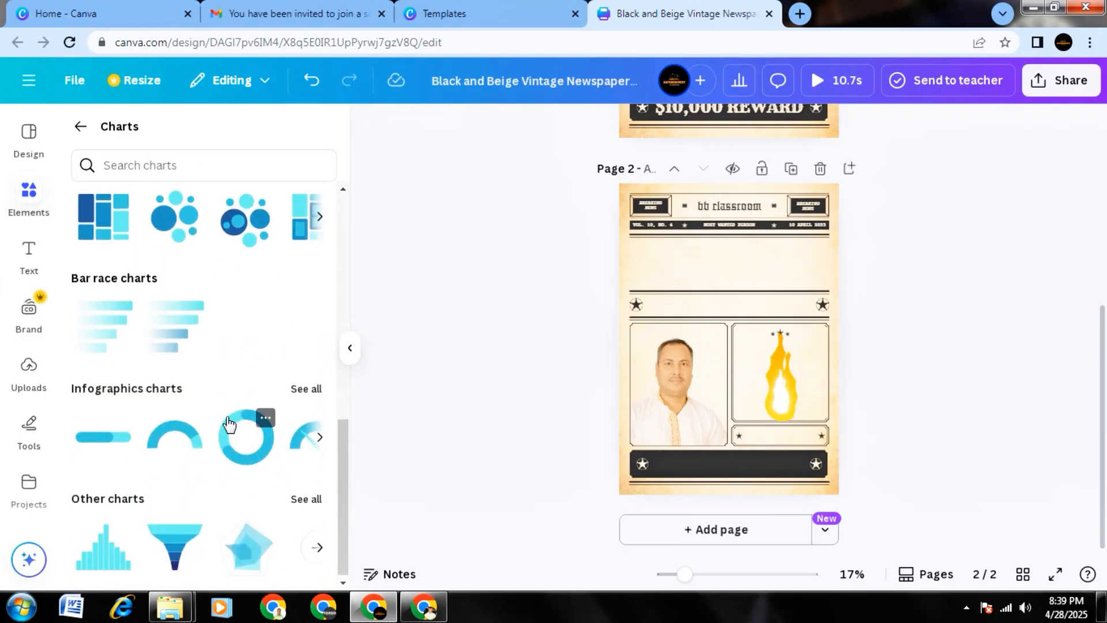
{"action": "scroll", "coordinate": [229, 425], "scroll_direction": "up", "scroll_amount": 15}
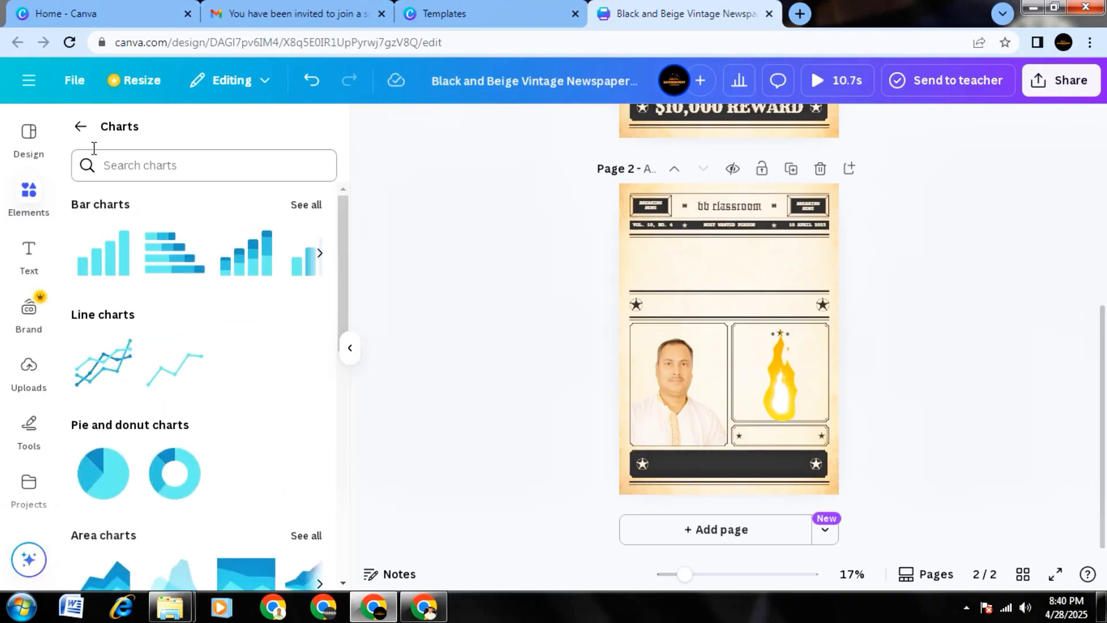
Add the yes-or-no question quiz from the full polls and quizzes collection to page 2 and delete its extra copy.
{"action": "left_click", "coordinate": [80, 127]}
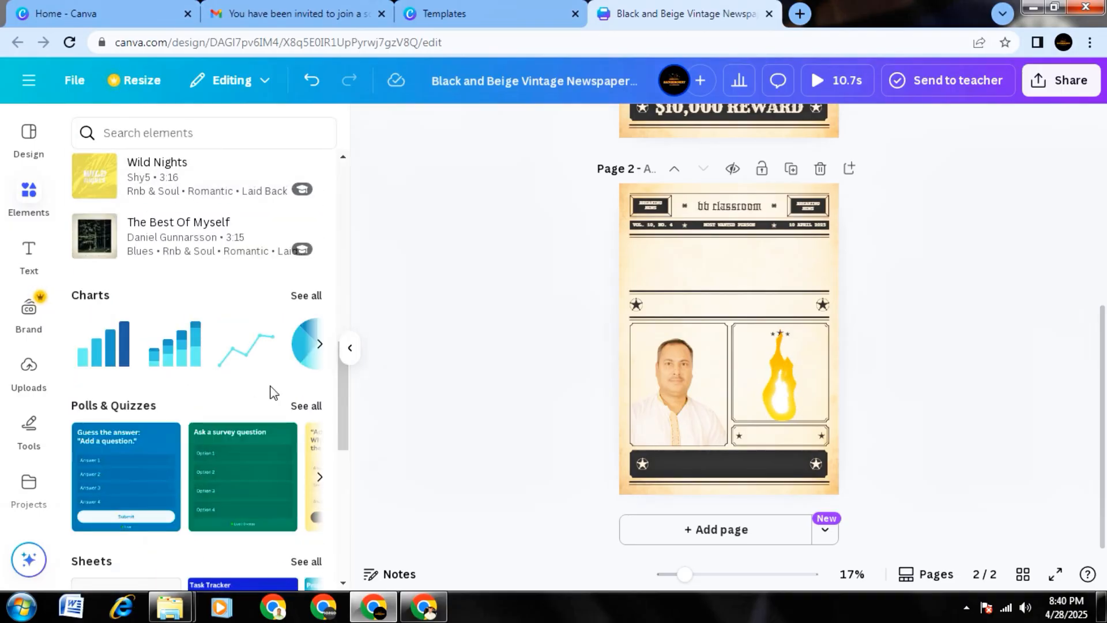
{"action": "scroll", "coordinate": [271, 388], "scroll_direction": "down", "scroll_amount": 2}
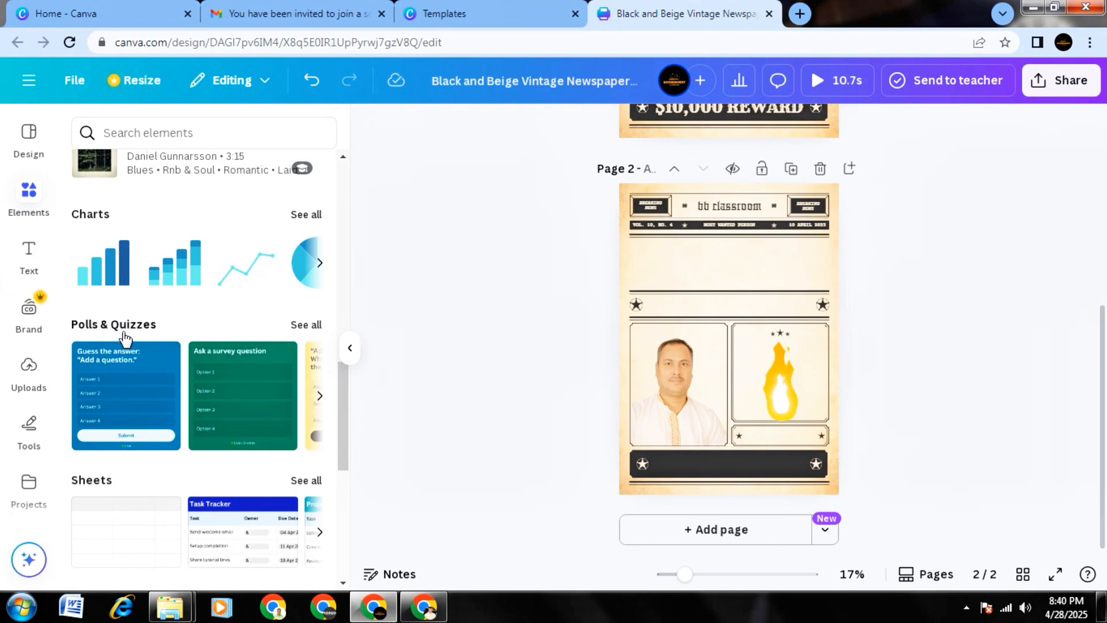
{"action": "scroll", "coordinate": [113, 261], "scroll_direction": "down", "scroll_amount": 2}
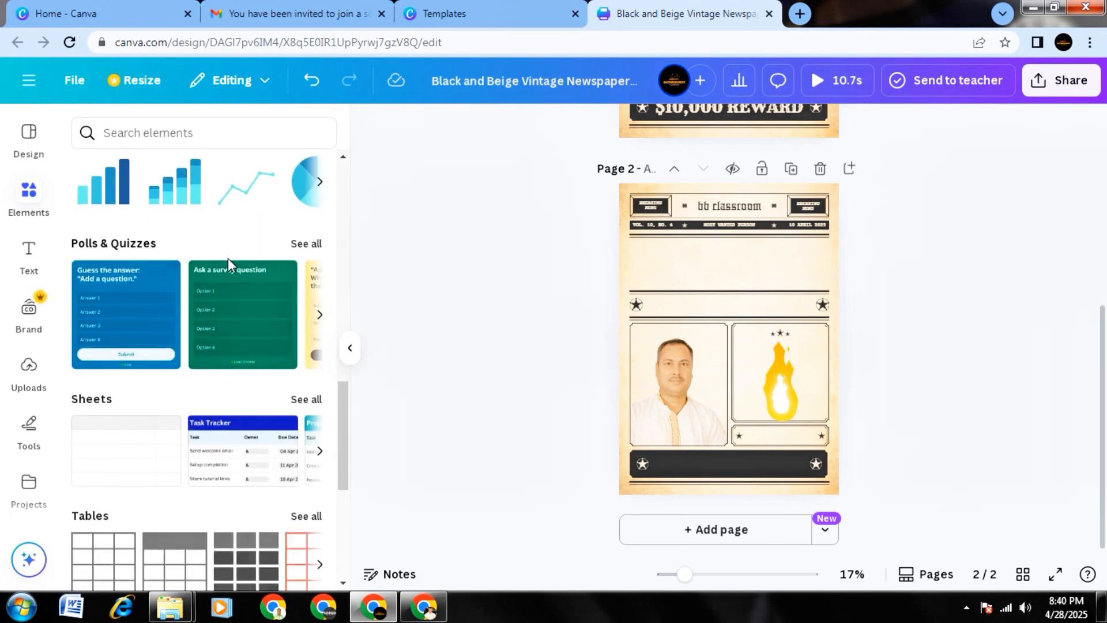
{"action": "left_click", "coordinate": [302, 246]}
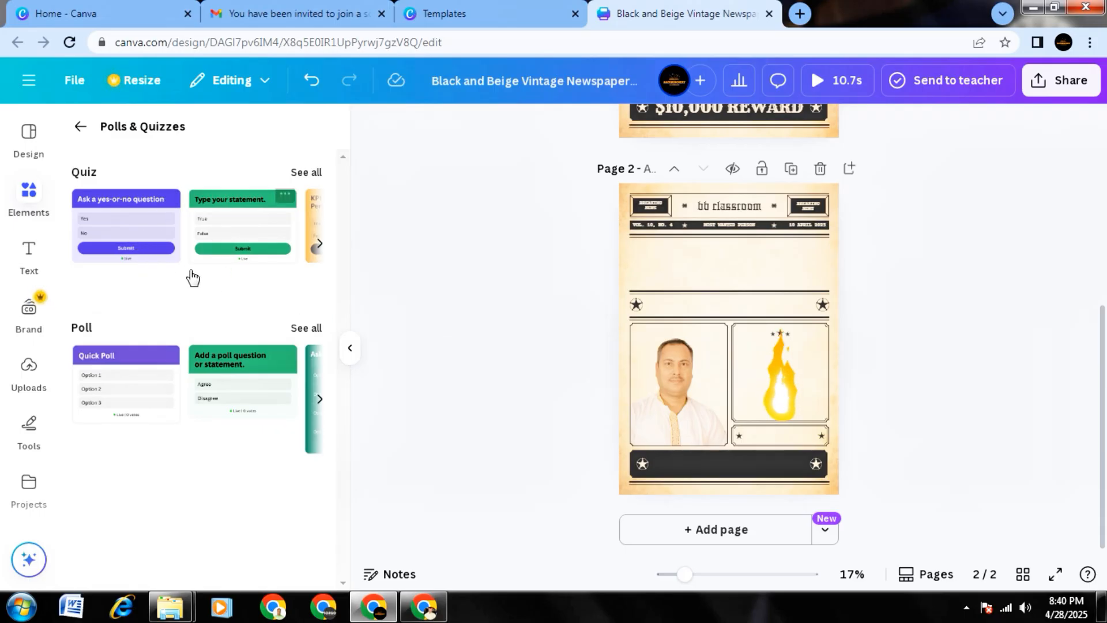
{"action": "left_click", "coordinate": [142, 227]}
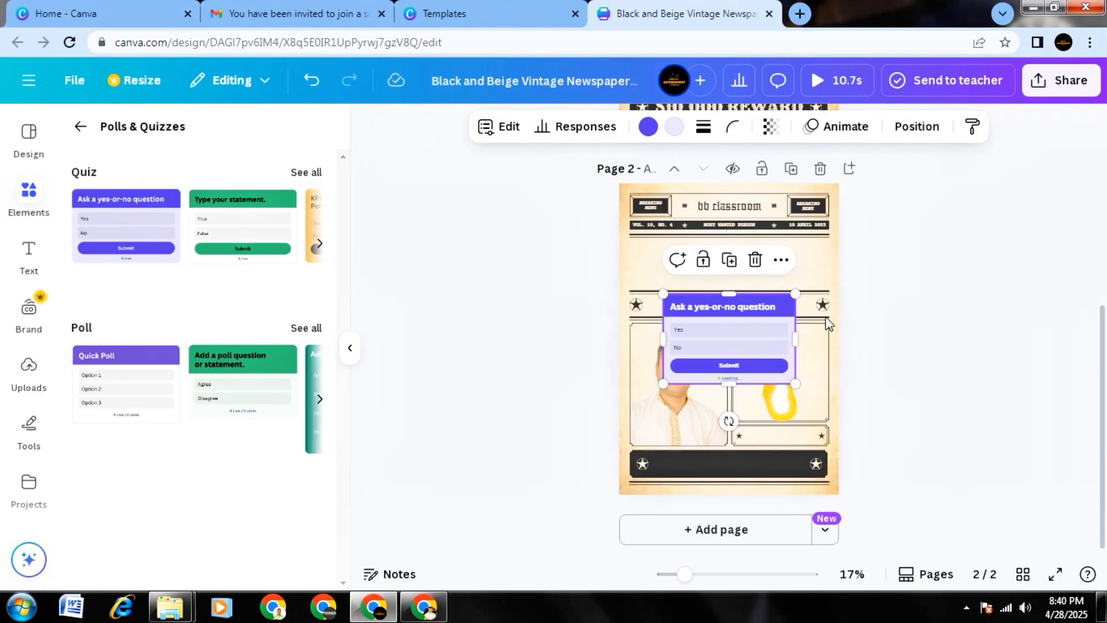
{"action": "left_click_drag", "start_coordinate": [704, 306], "coordinate": [723, 271]}
{"action": "left_click_drag", "start_coordinate": [715, 335], "coordinate": [695, 368]}
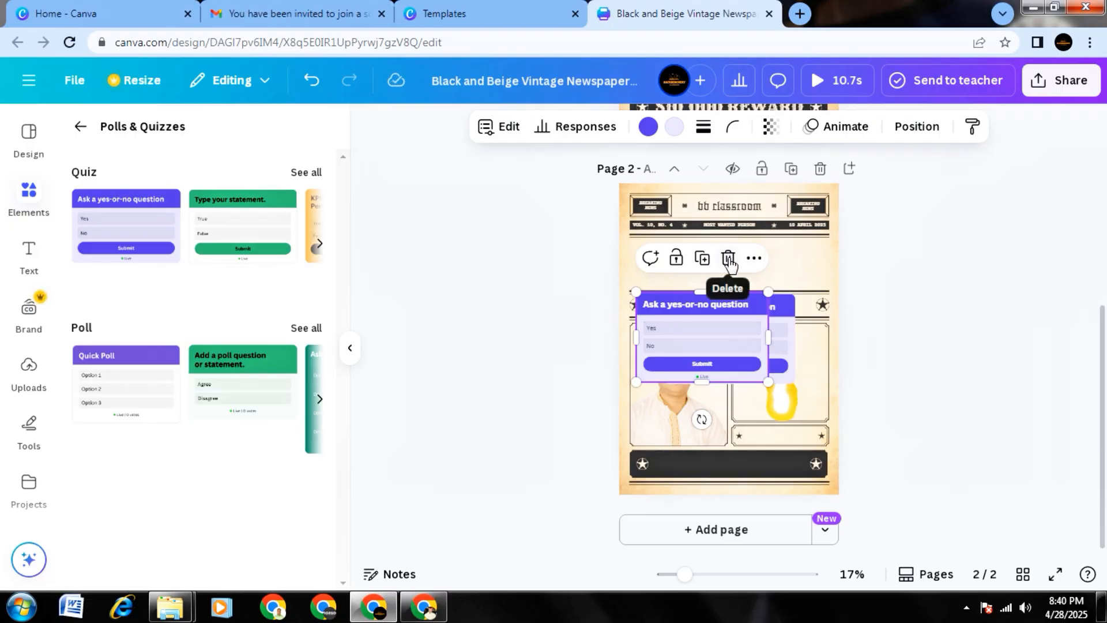
{"action": "left_click", "coordinate": [729, 260]}
Open the remaining yes-or-no quiz on page 2 for editing and delete it from the page.
{"action": "left_click", "coordinate": [742, 331]}
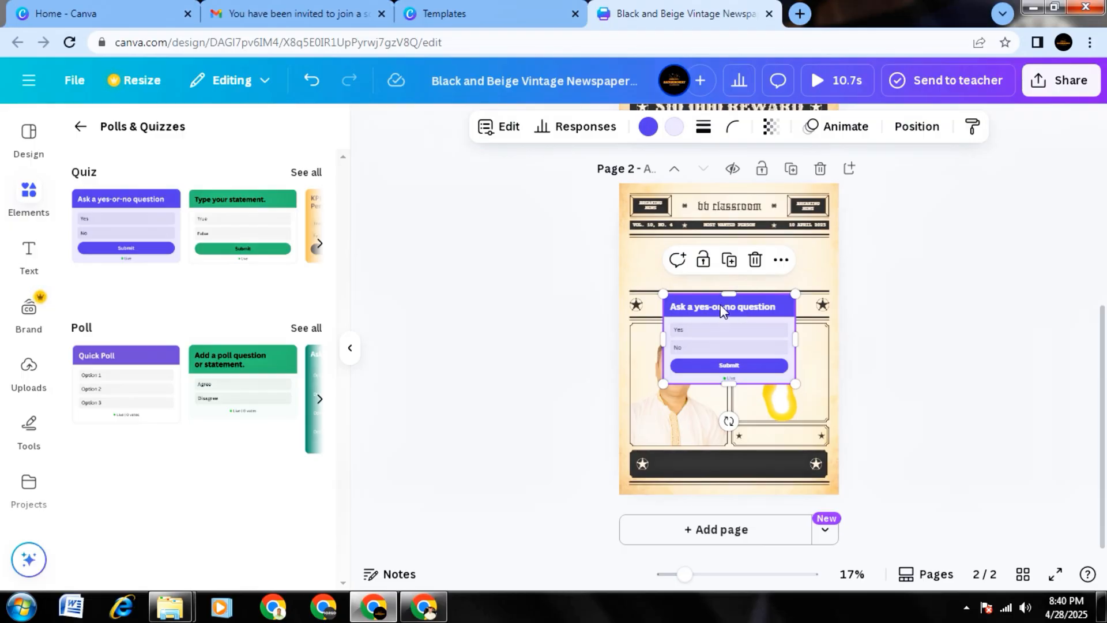
{"action": "left_click", "coordinate": [707, 327]}
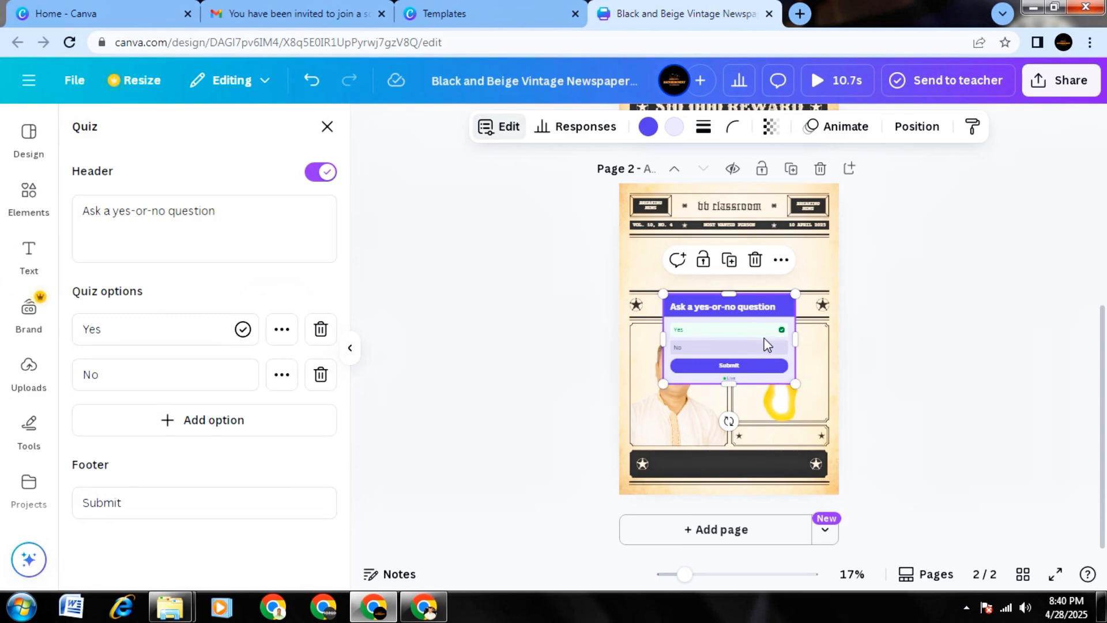
{"action": "left_click", "coordinate": [756, 260]}
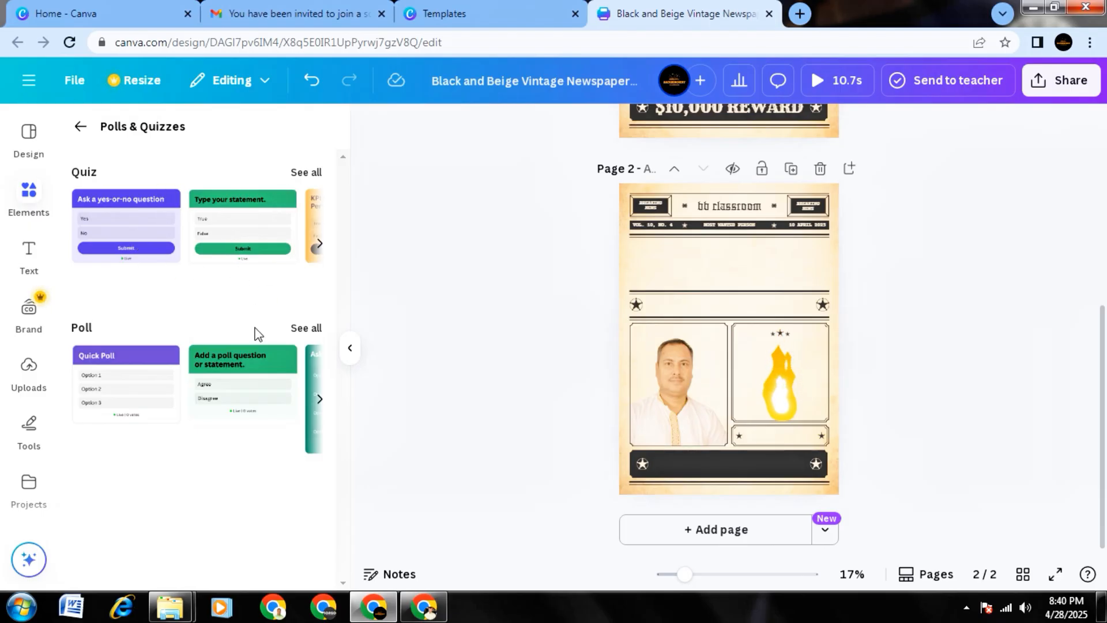
Look through the full collection of poll templates and return to the polls and quizzes overview.
{"action": "left_click", "coordinate": [307, 328]}
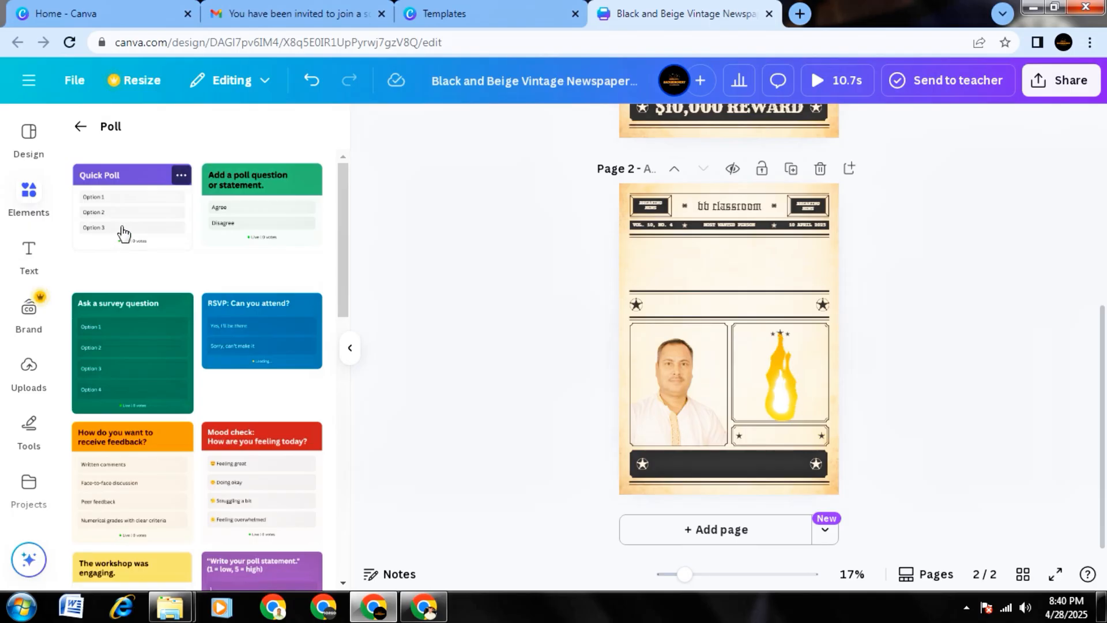
{"action": "scroll", "coordinate": [272, 259], "scroll_direction": "down", "scroll_amount": 5}
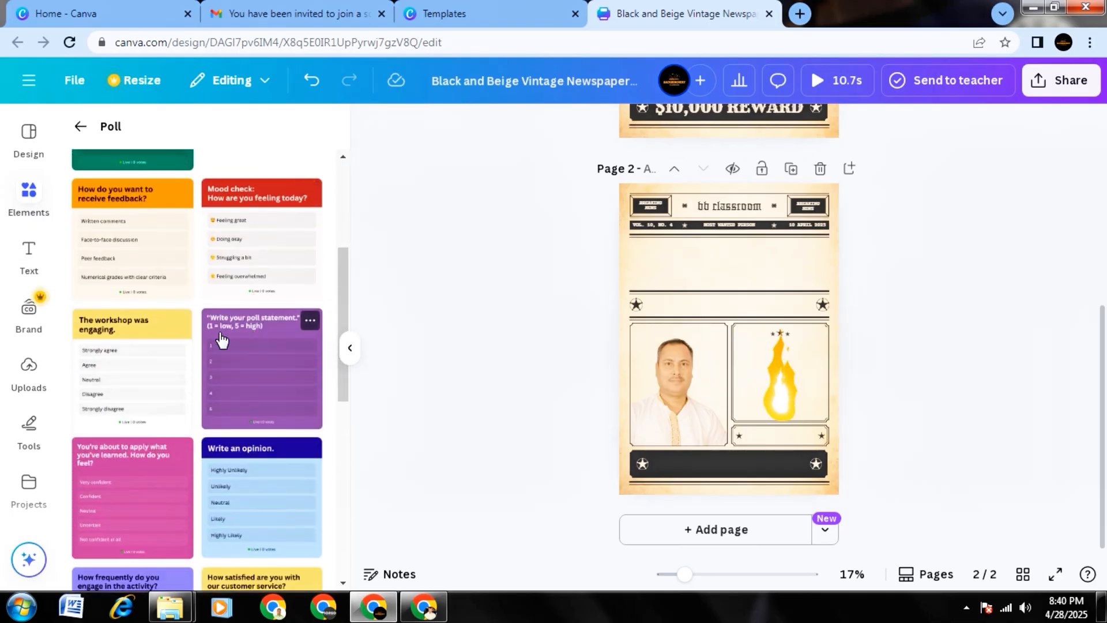
{"action": "scroll", "coordinate": [260, 355], "scroll_direction": "down", "scroll_amount": 5}
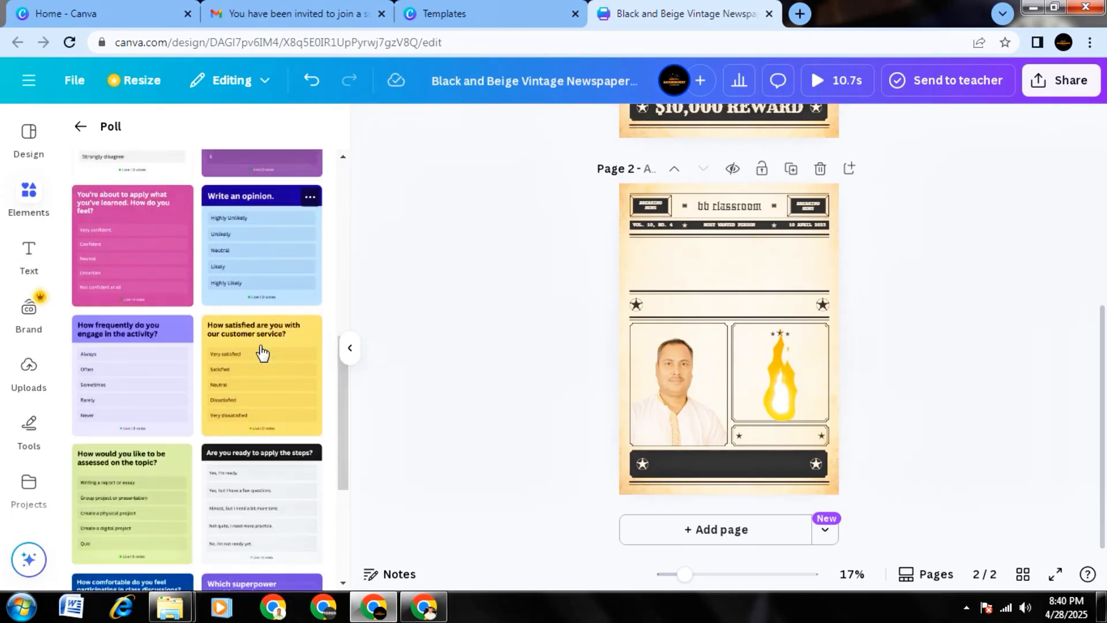
{"action": "scroll", "coordinate": [262, 353], "scroll_direction": "down", "scroll_amount": 8}
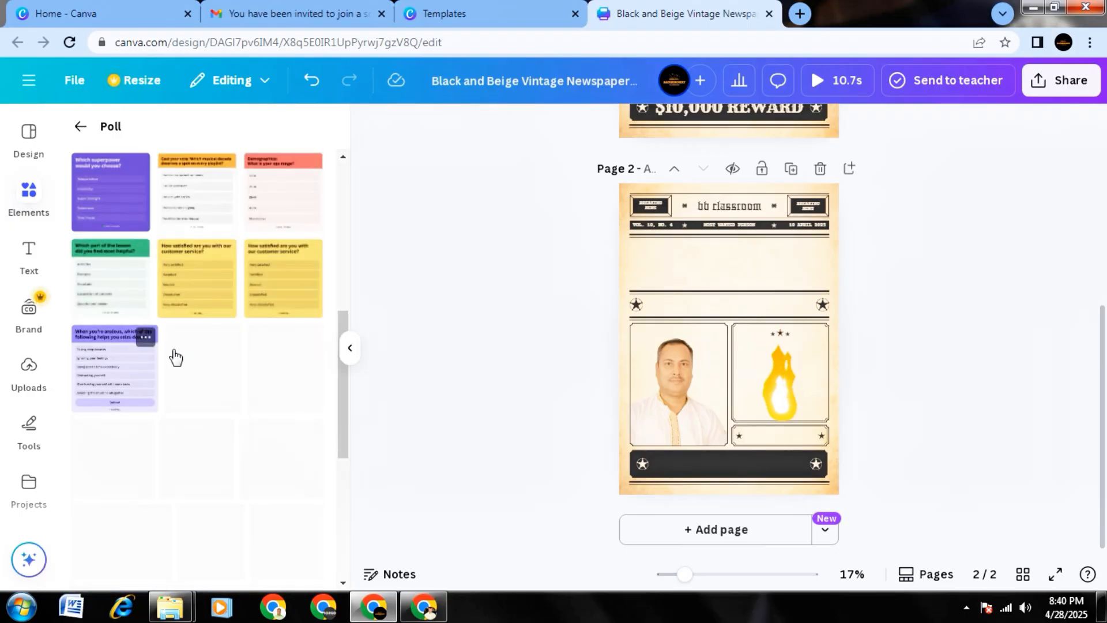
{"action": "scroll", "coordinate": [176, 358], "scroll_direction": "down", "scroll_amount": 10}
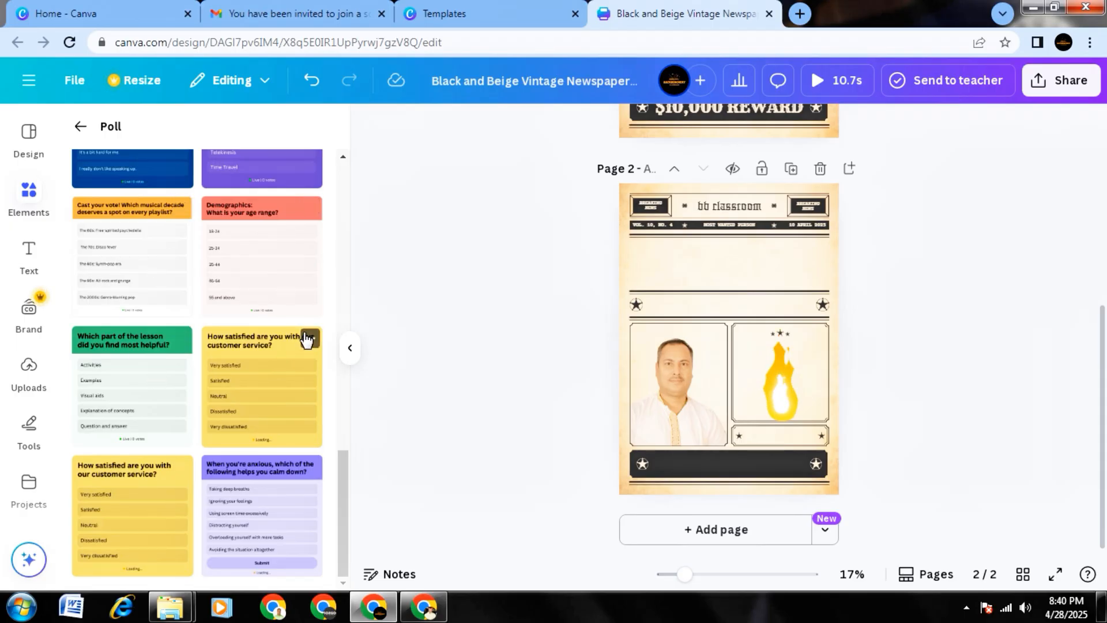
{"action": "left_click", "coordinate": [81, 127]}
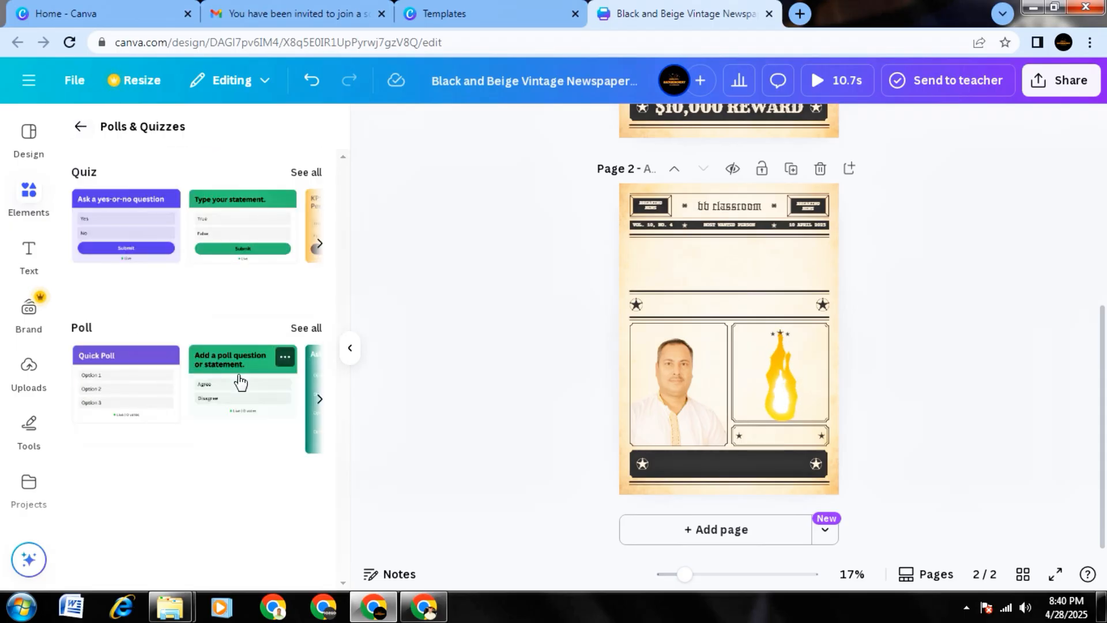
View the brand templates and brand kit briefly, and return to the elements overview to look at sheets, tables and frames.
{"action": "left_click", "coordinate": [350, 349]}
{"action": "left_click", "coordinate": [39, 309]}
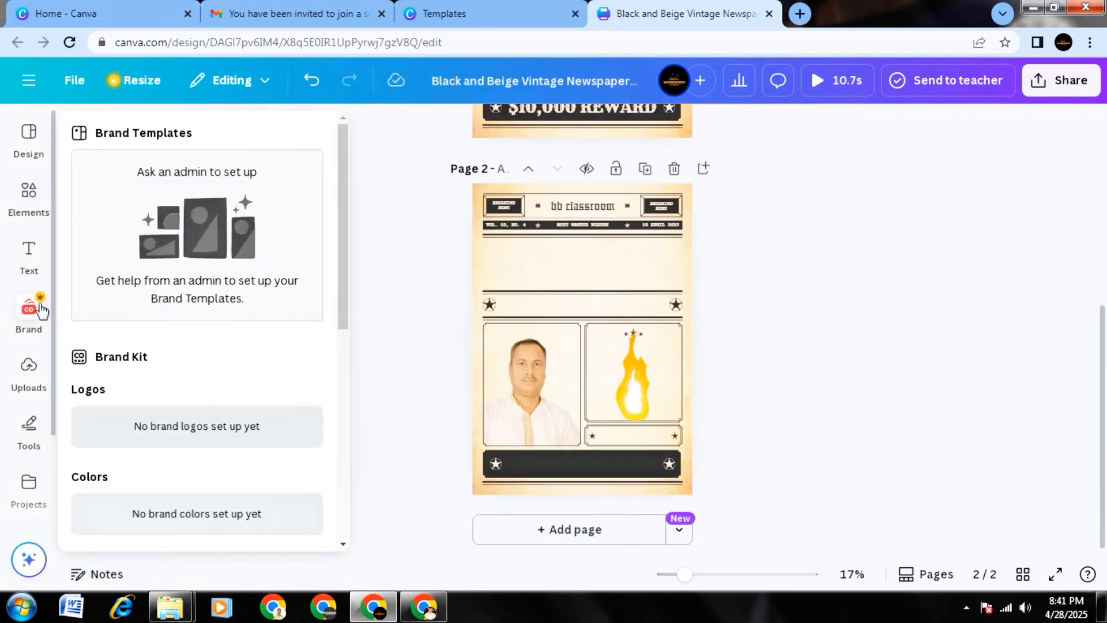
{"action": "left_click", "coordinate": [39, 216]}
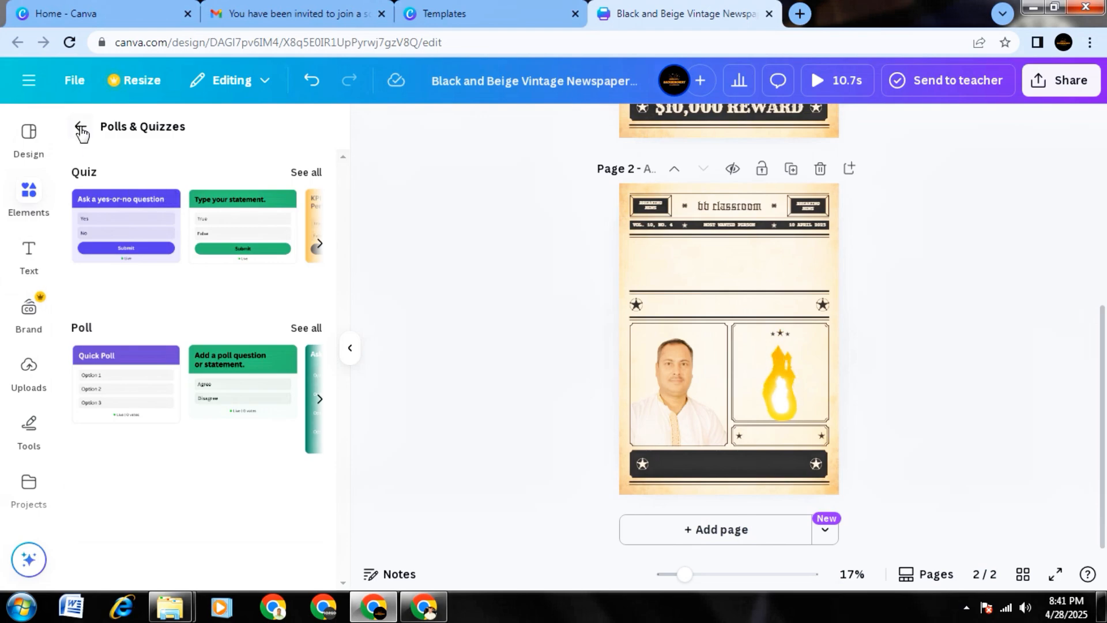
{"action": "left_click", "coordinate": [81, 128]}
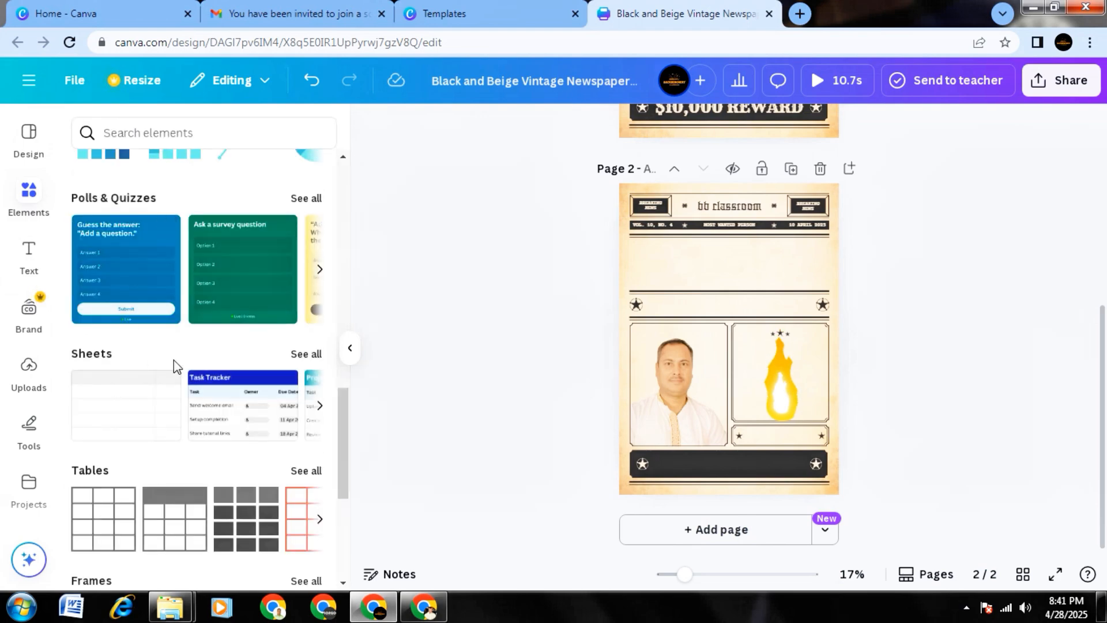
{"action": "scroll", "coordinate": [174, 355], "scroll_direction": "down", "scroll_amount": 2}
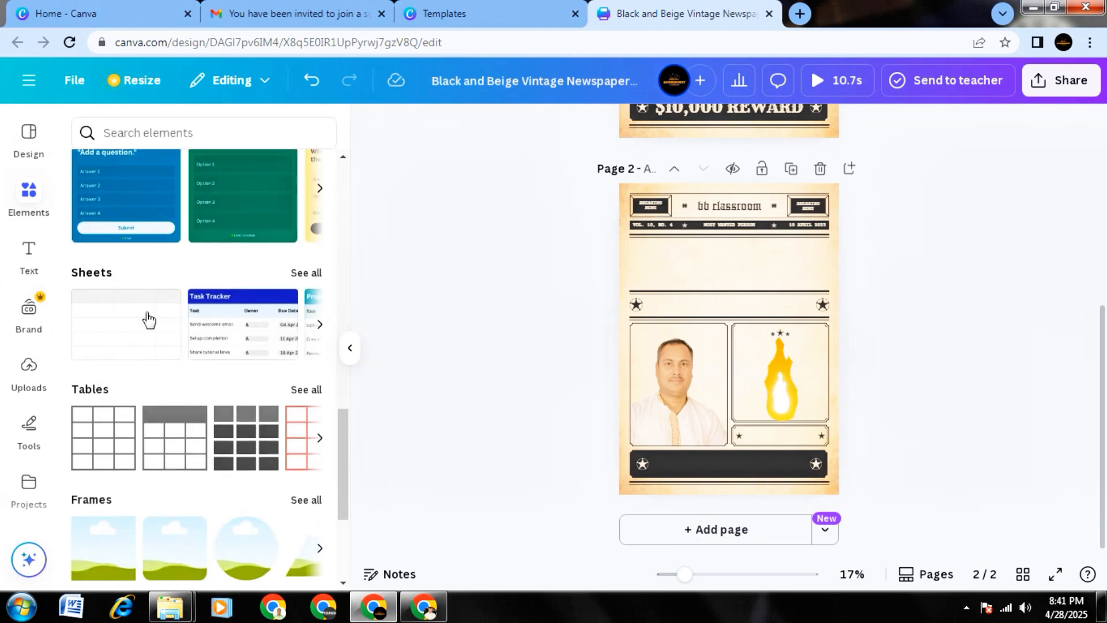
Look through the sheet templates in the elements overview, and continue past the tables to the frames and grids.
{"action": "left_click", "coordinate": [320, 324]}
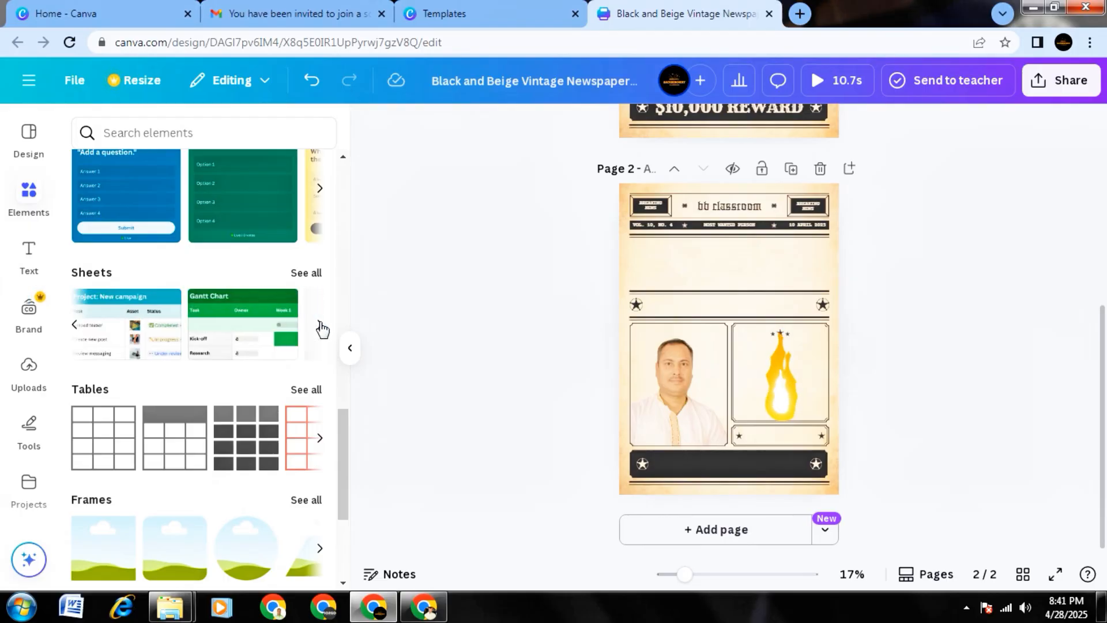
{"action": "left_click", "coordinate": [320, 324]}
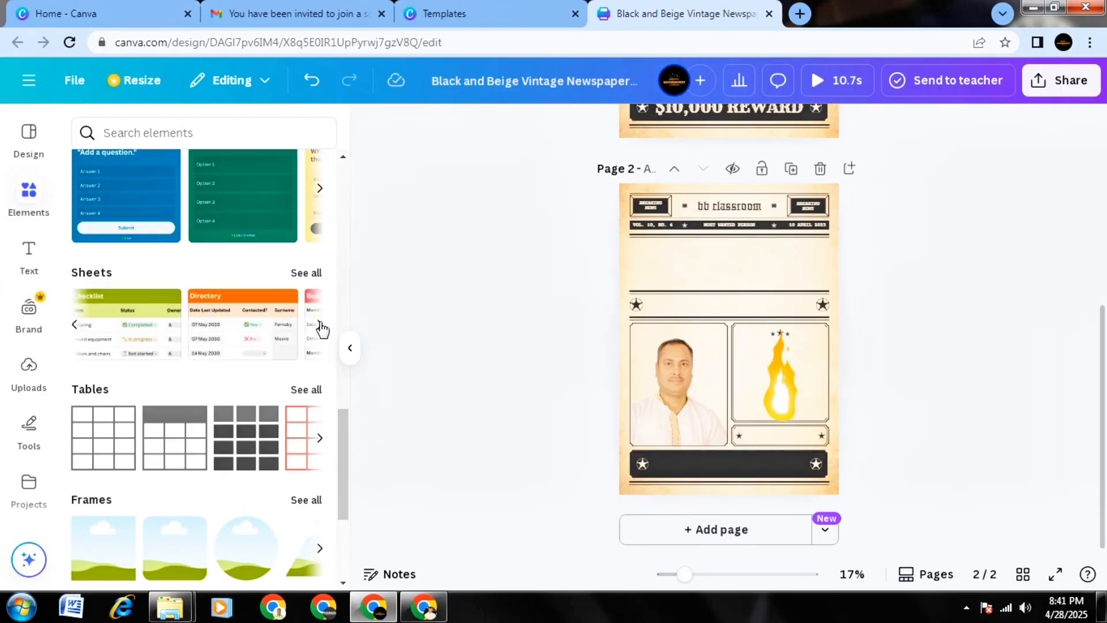
{"action": "left_click", "coordinate": [320, 324]}
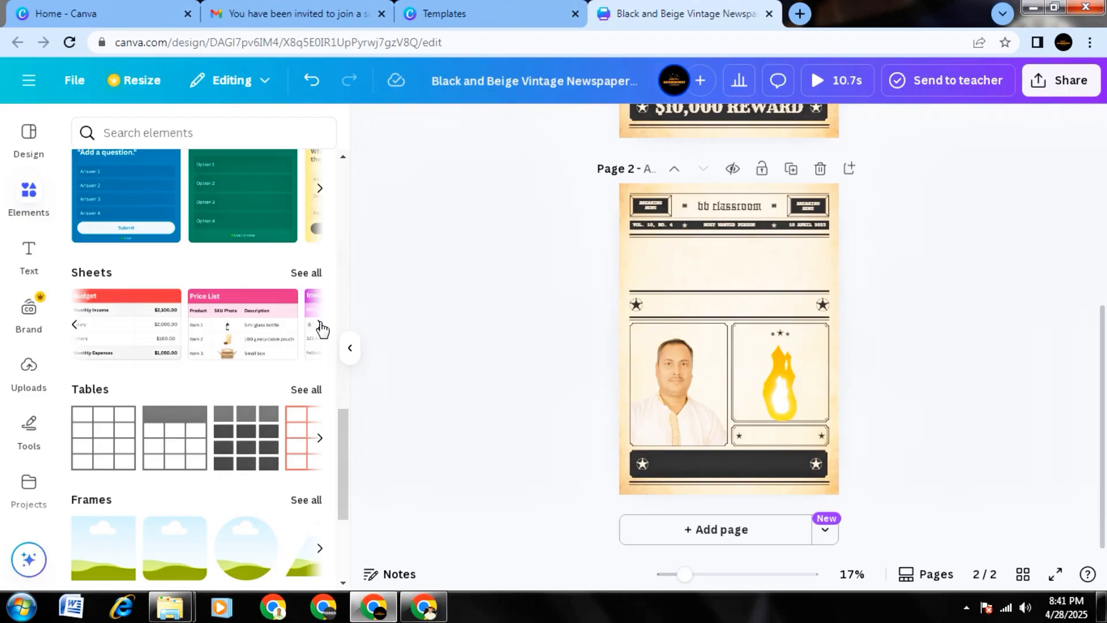
{"action": "left_click", "coordinate": [321, 327]}
{"action": "scroll", "coordinate": [299, 352], "scroll_direction": "down", "scroll_amount": 3}
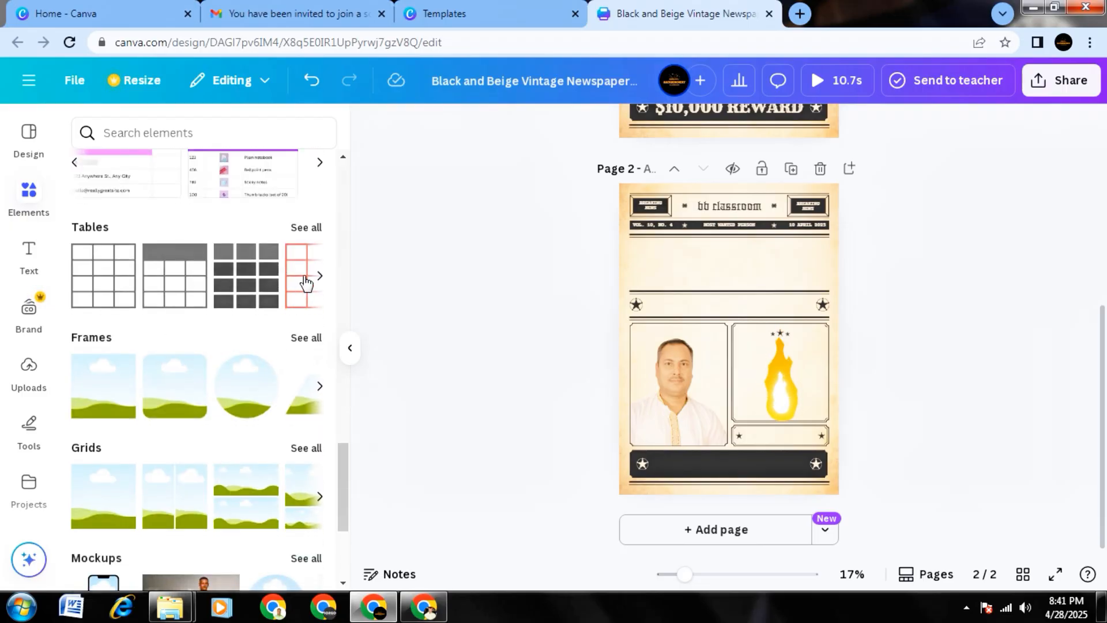
{"action": "scroll", "coordinate": [202, 289], "scroll_direction": "down", "scroll_amount": 2}
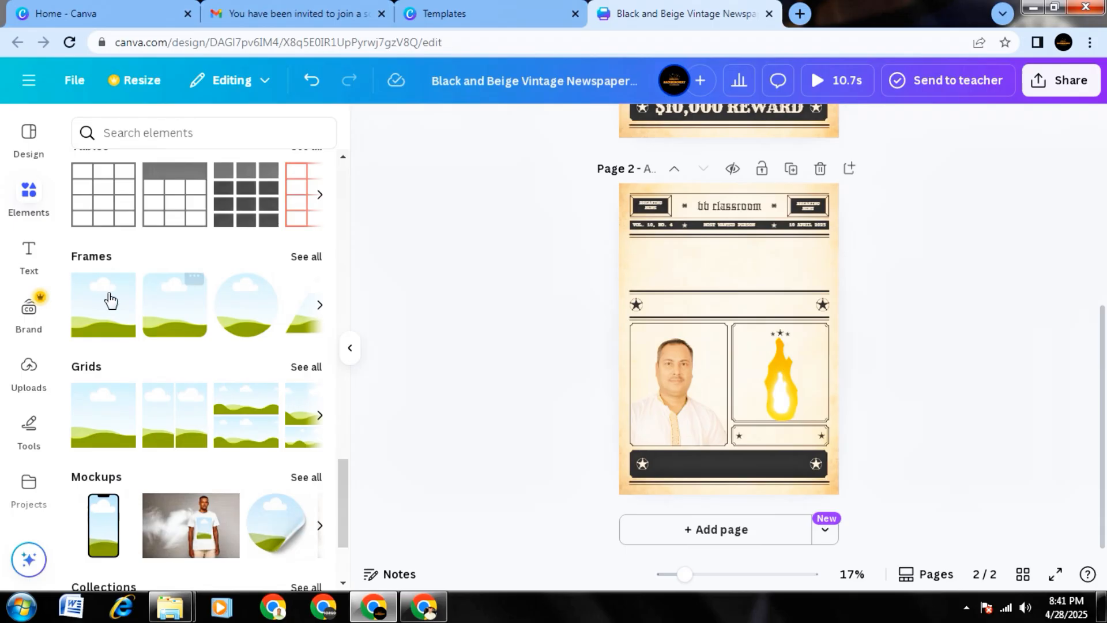
Add the circular frame to page 2, move it upward, nudge the portrait photo slightly up, and browse more frame shapes.
{"action": "left_click", "coordinate": [253, 321]}
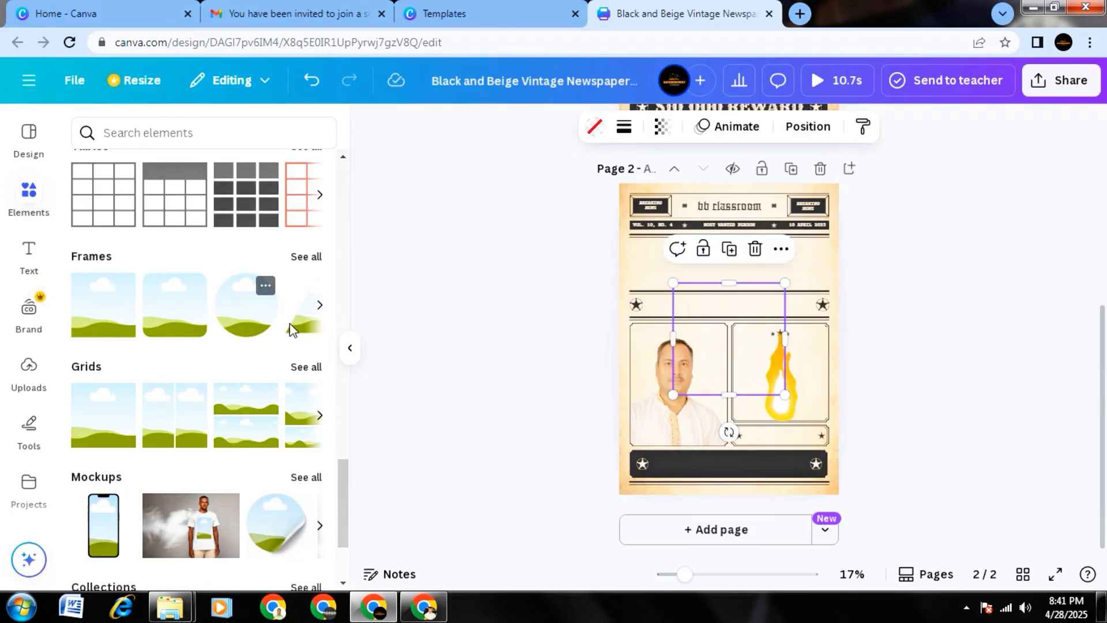
{"action": "left_click_drag", "start_coordinate": [741, 356], "coordinate": [742, 320]}
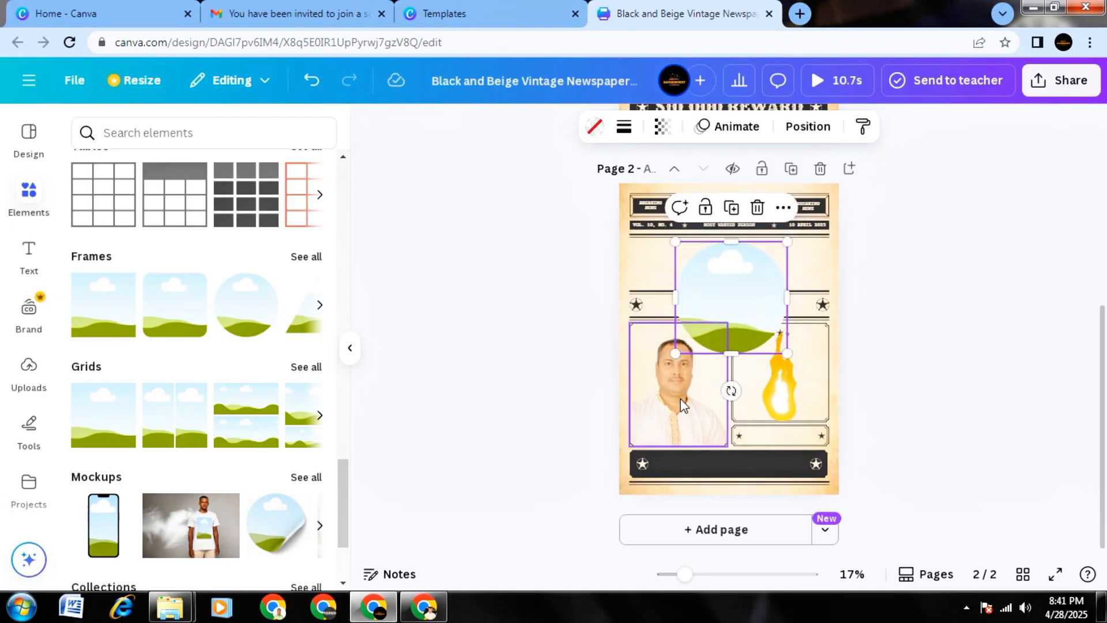
{"action": "mouse_move", "coordinate": [681, 405]}
{"action": "left_mouse_down"}
{"action": "mouse_move", "coordinate": [729, 369]}
{"action": "mouse_move", "coordinate": [734, 299]}
{"action": "mouse_move", "coordinate": [692, 398]}
{"action": "mouse_move", "coordinate": [681, 395]}
{"action": "left_mouse_up"}
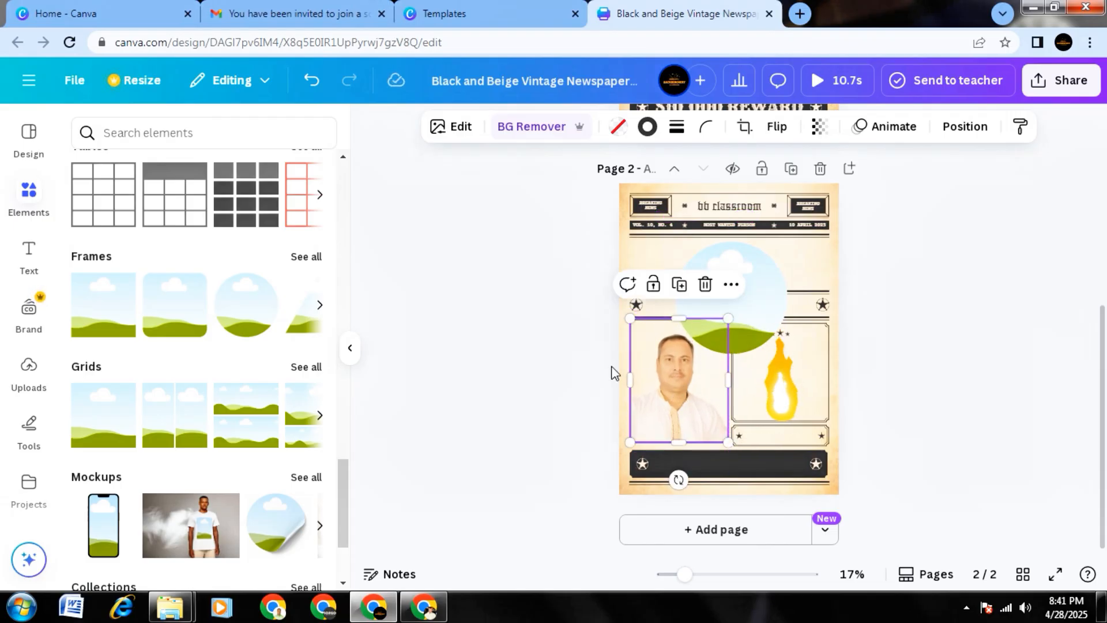
{"action": "left_click", "coordinate": [319, 305]}
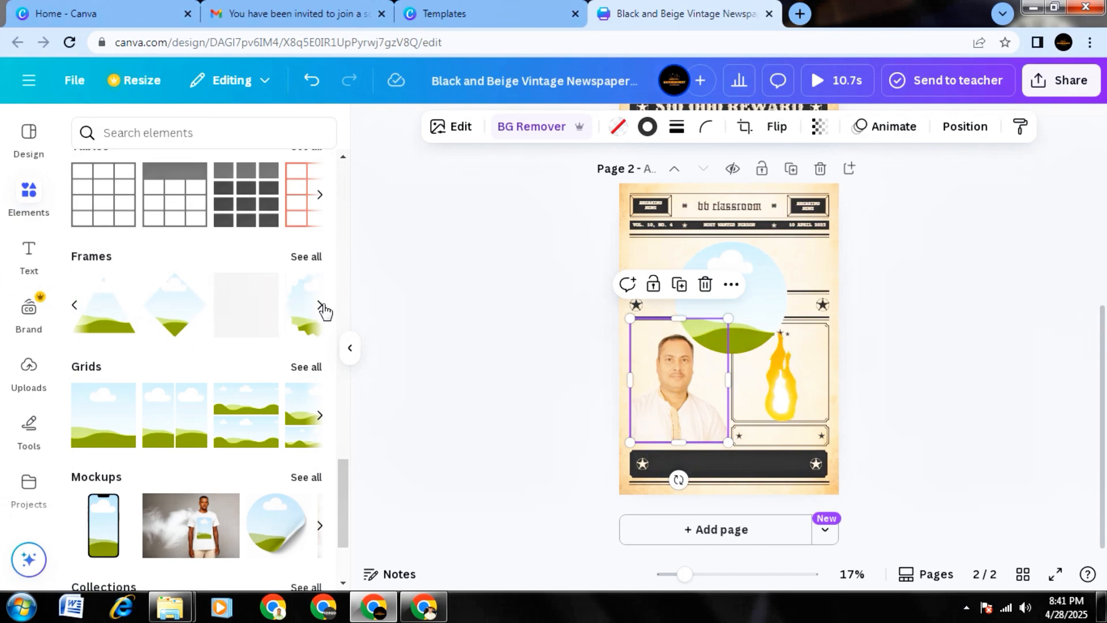
Fill the circular frame on page 2 with the uploaded portrait photo.
{"action": "left_click", "coordinate": [27, 366]}
{"action": "scroll", "coordinate": [231, 516], "scroll_direction": "down", "scroll_amount": 2}
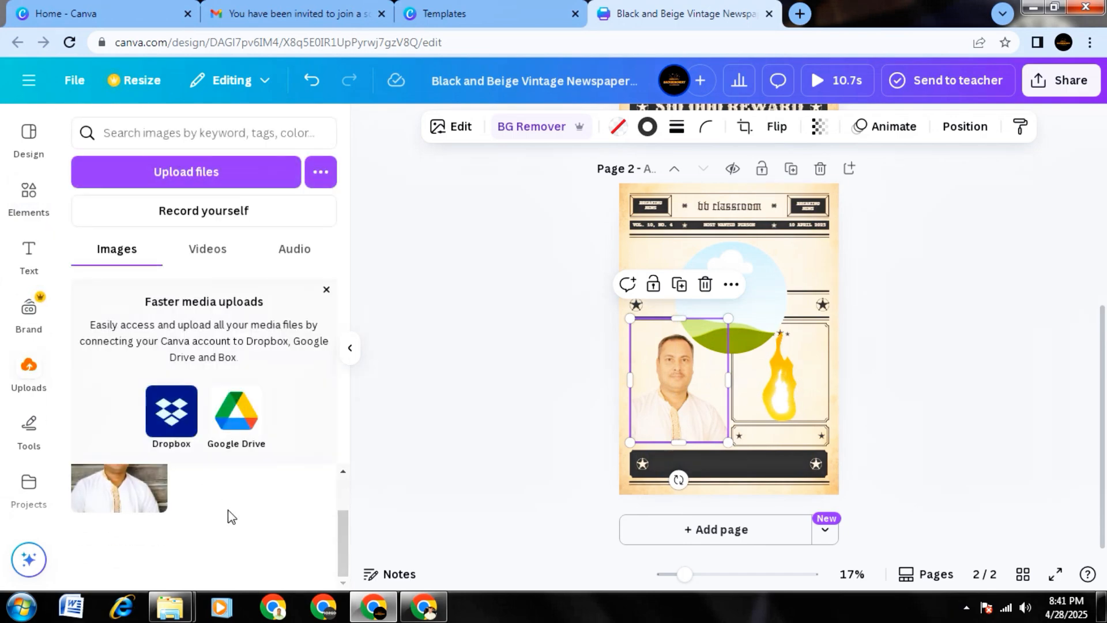
{"action": "scroll", "coordinate": [196, 522], "scroll_direction": "up", "scroll_amount": 2}
{"action": "left_click_drag", "start_coordinate": [116, 520], "coordinate": [759, 284]}
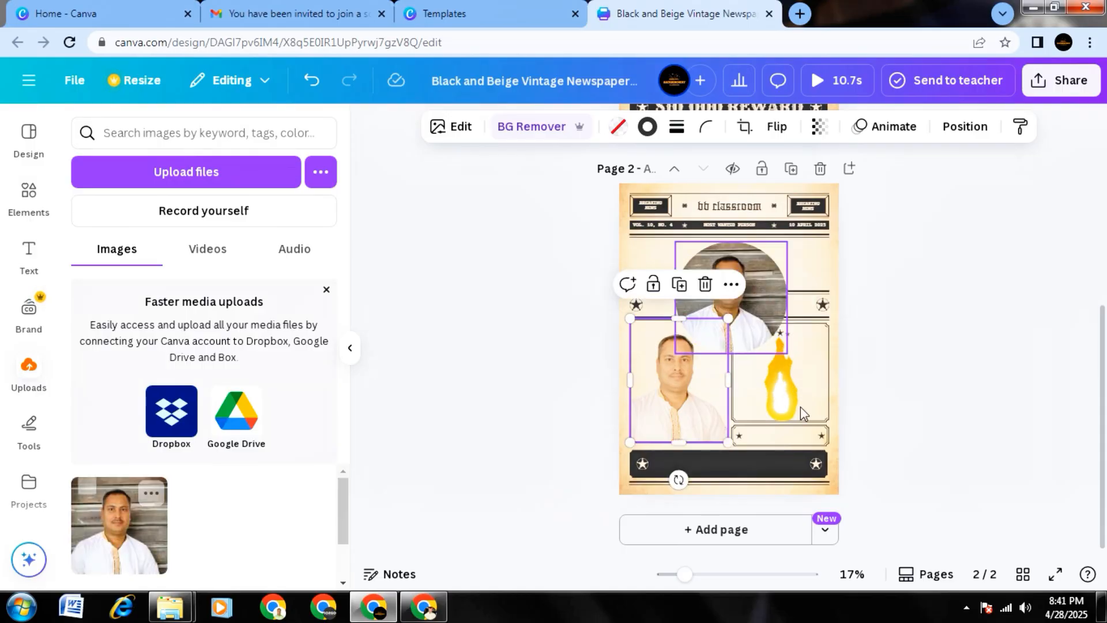
Reposition the circular framed photo near the page's upper middle and remove its background.
{"action": "left_click", "coordinate": [771, 278]}
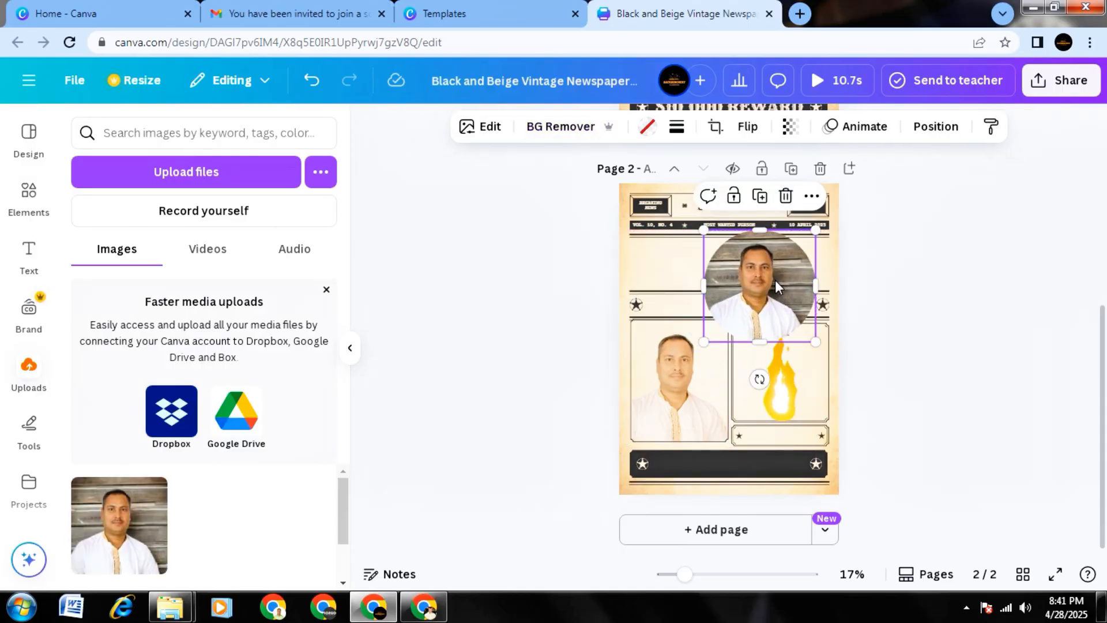
{"action": "left_click_drag", "start_coordinate": [773, 281], "coordinate": [755, 288]}
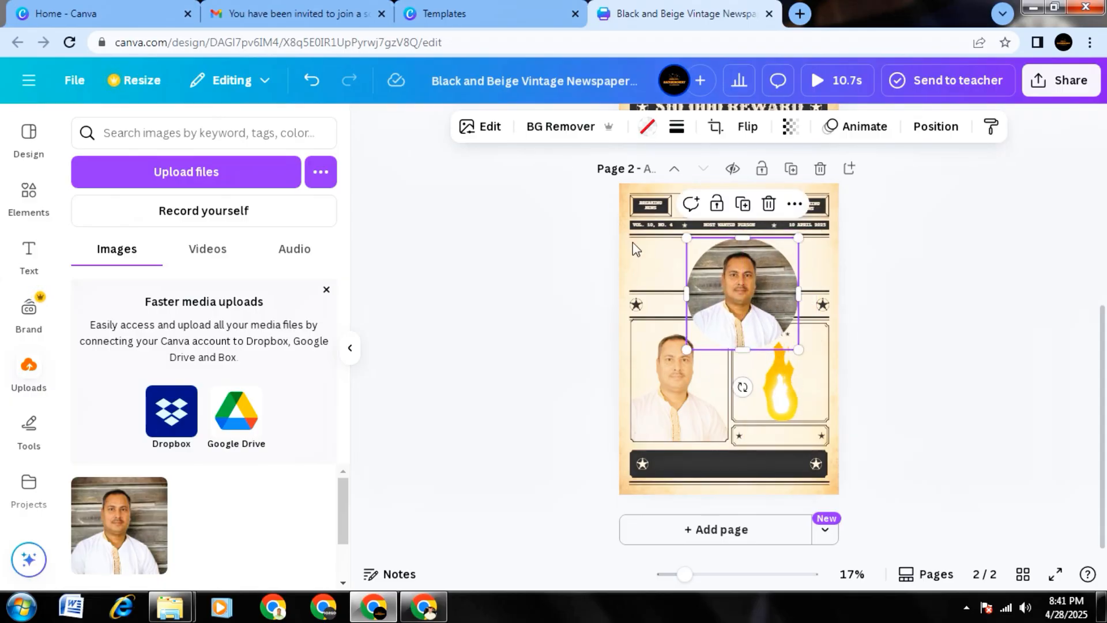
{"action": "left_click", "coordinate": [561, 133]}
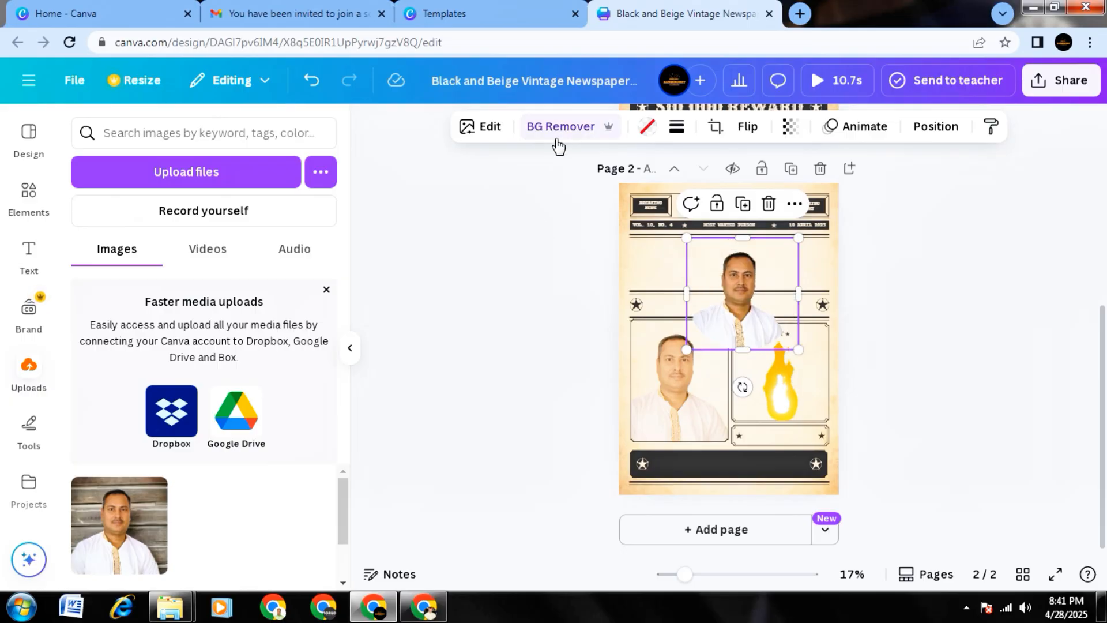
{"action": "left_click_drag", "start_coordinate": [741, 329], "coordinate": [704, 299]}
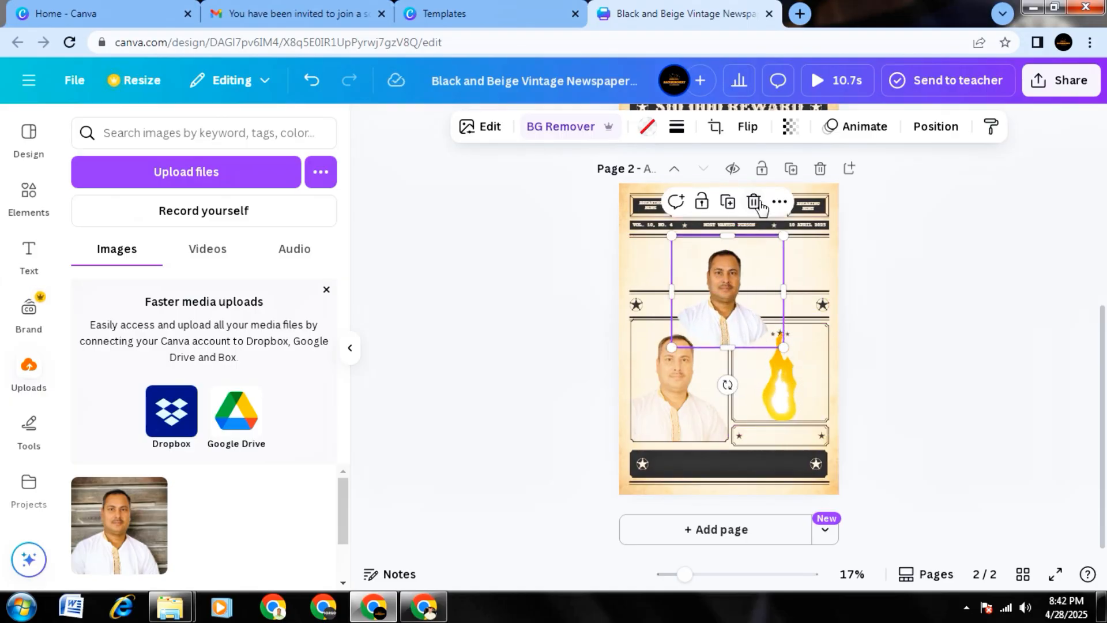
Delete the image from the circular frame and delete the empty frame from page 2.
{"action": "left_click", "coordinate": [753, 201]}
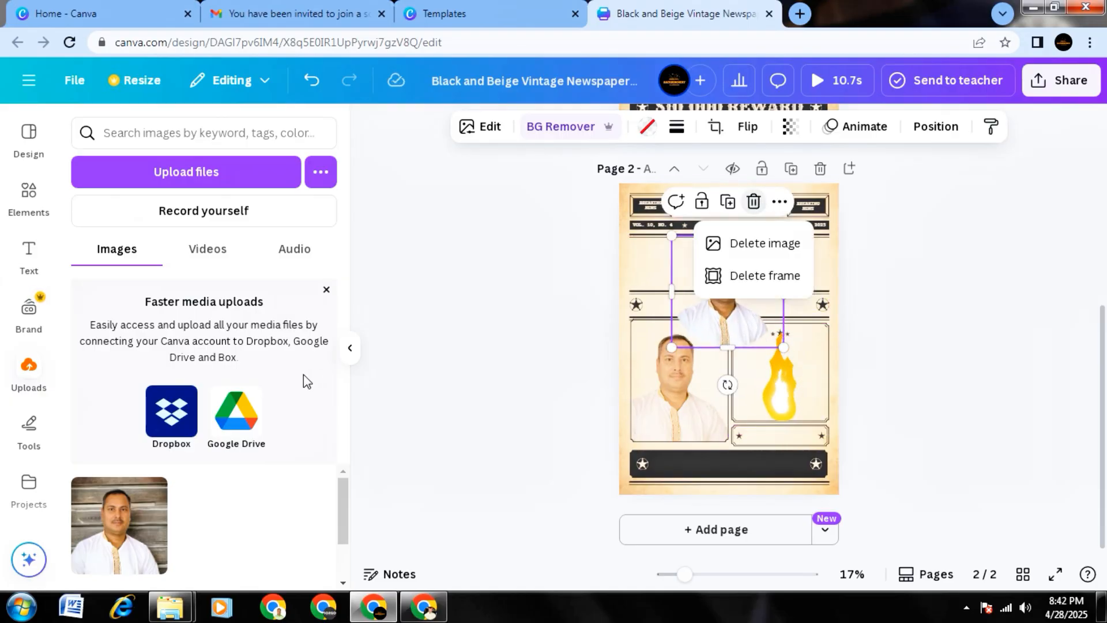
{"action": "left_click", "coordinate": [745, 248]}
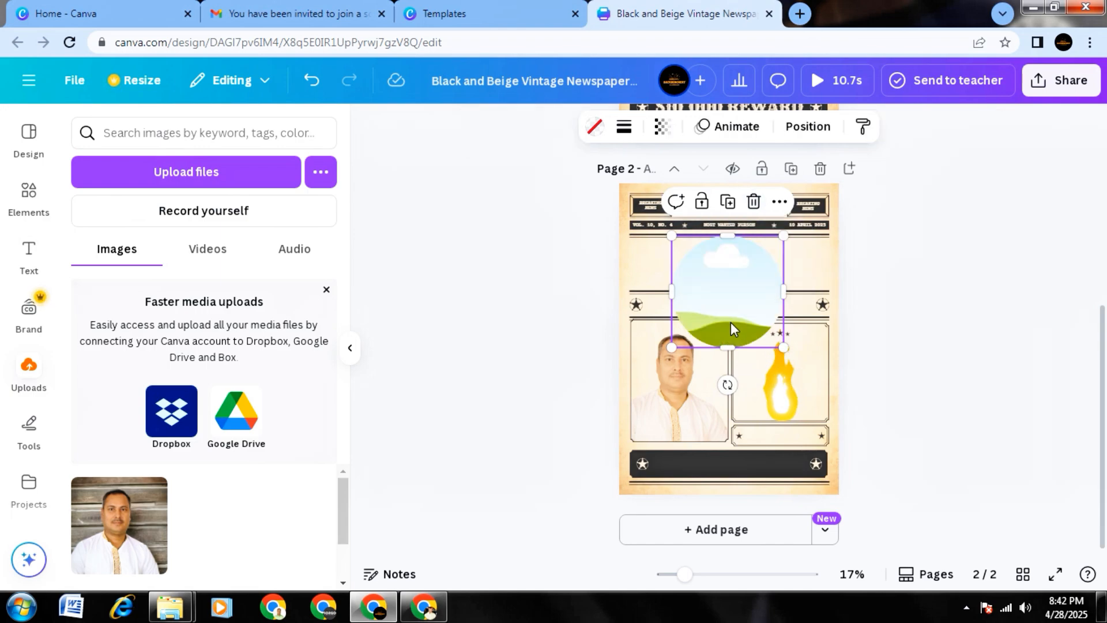
{"action": "left_click", "coordinate": [755, 202]}
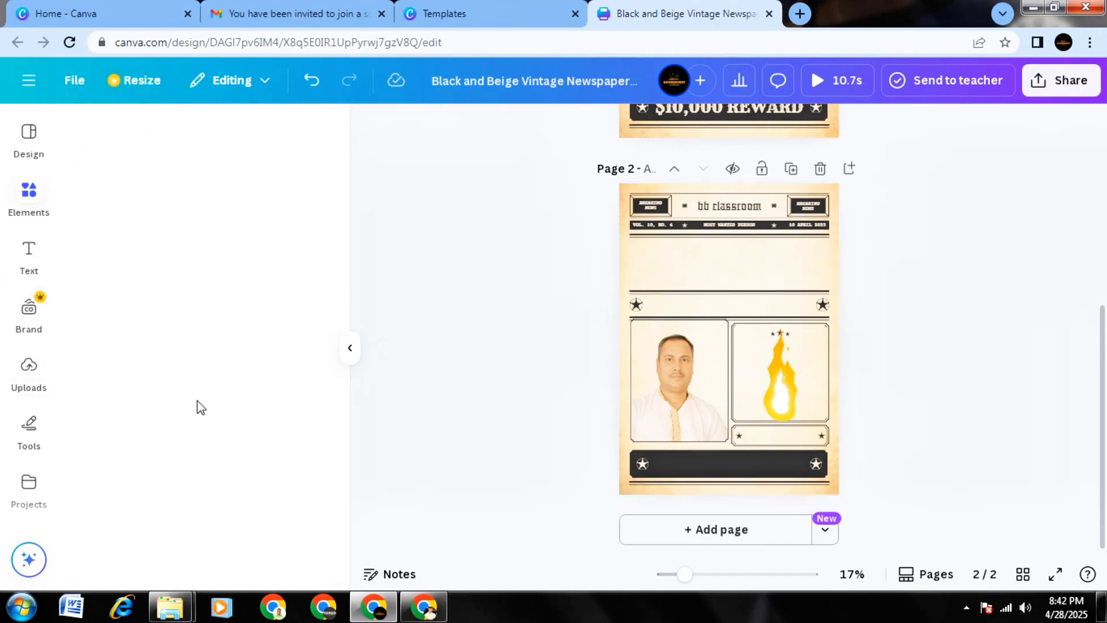
Look through the full collection of grid layouts and return to the elements overview.
{"action": "scroll", "coordinate": [213, 409], "scroll_direction": "down", "scroll_amount": 3}
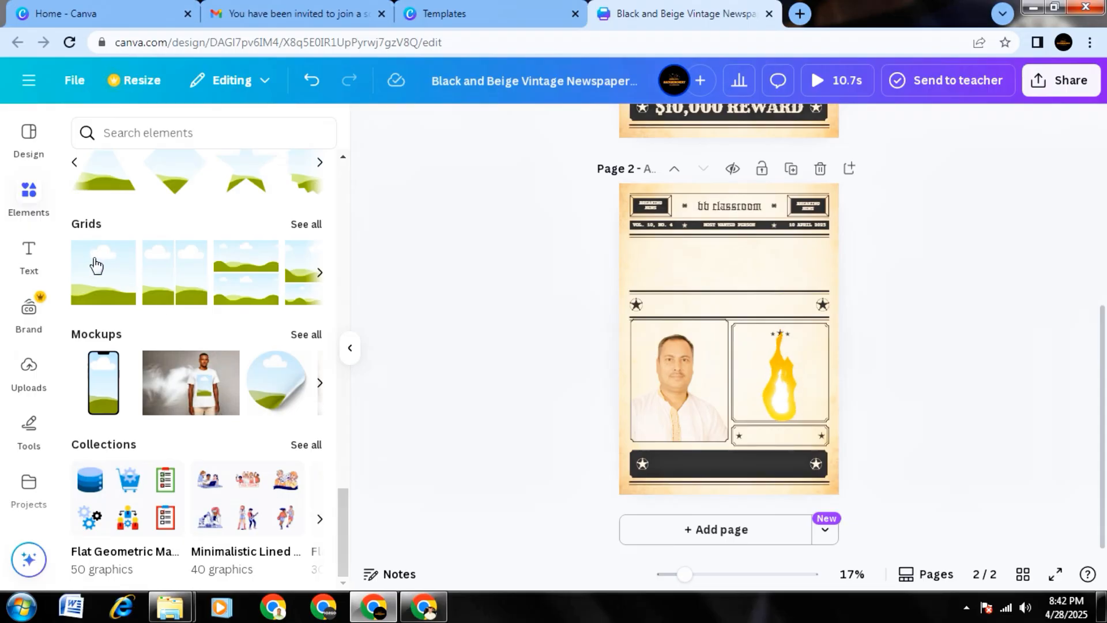
{"action": "left_click", "coordinate": [306, 224]}
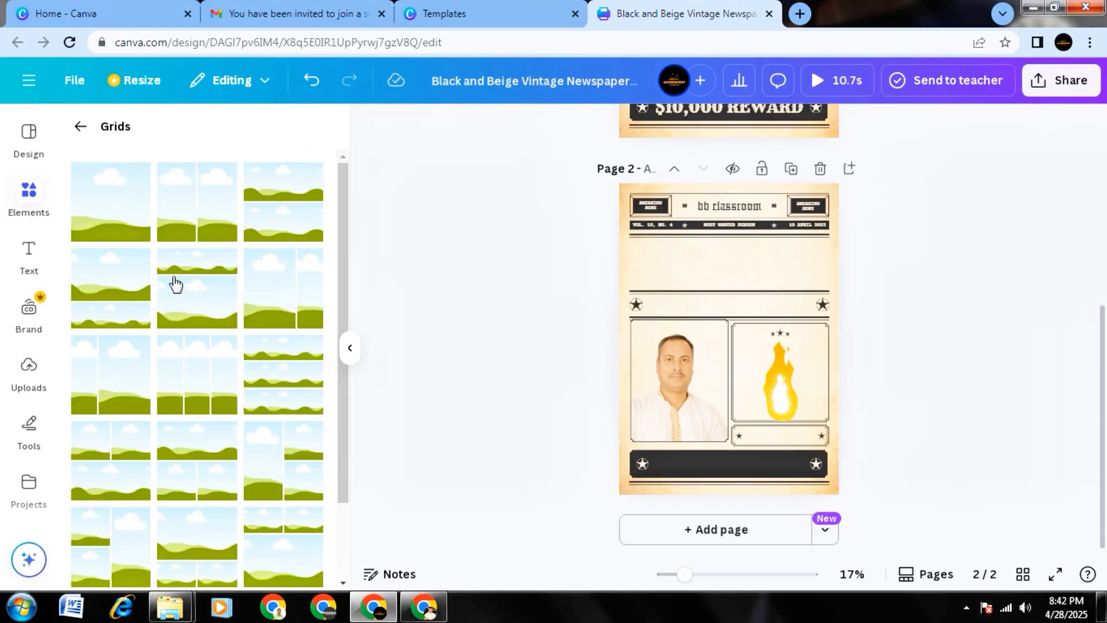
{"action": "scroll", "coordinate": [163, 411], "scroll_direction": "down", "scroll_amount": 2}
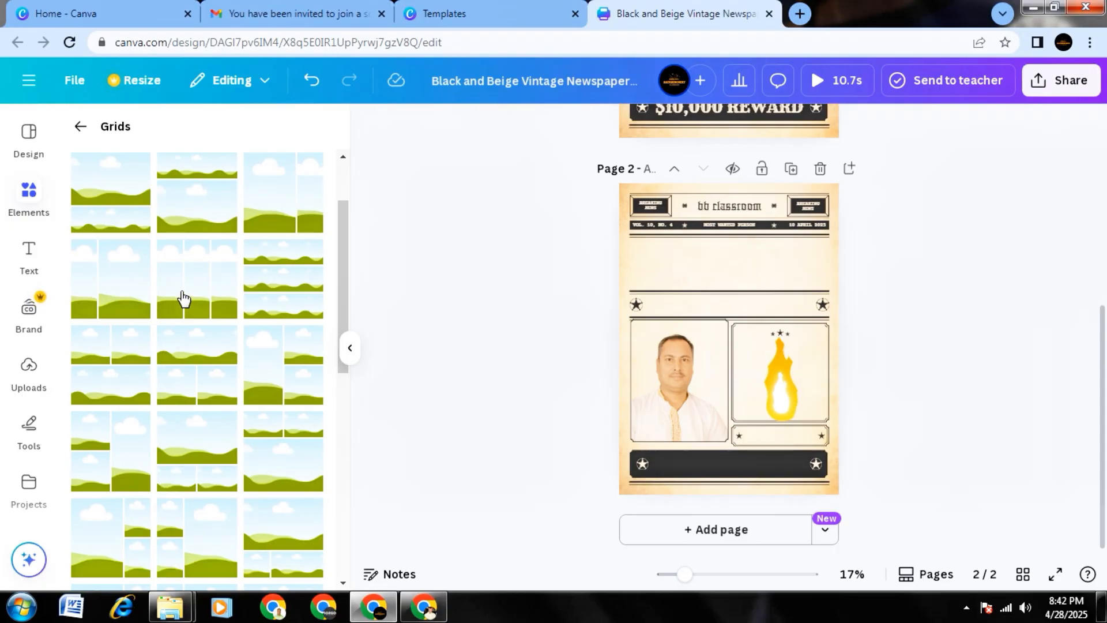
{"action": "scroll", "coordinate": [190, 378], "scroll_direction": "down", "scroll_amount": 2}
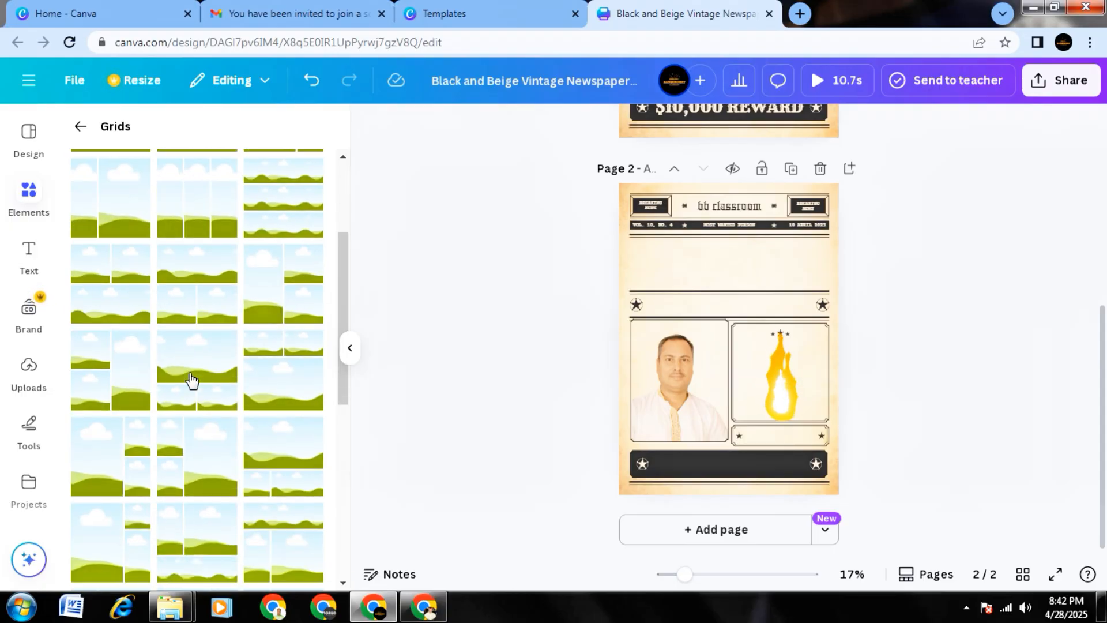
{"action": "scroll", "coordinate": [191, 379], "scroll_direction": "up", "scroll_amount": 4}
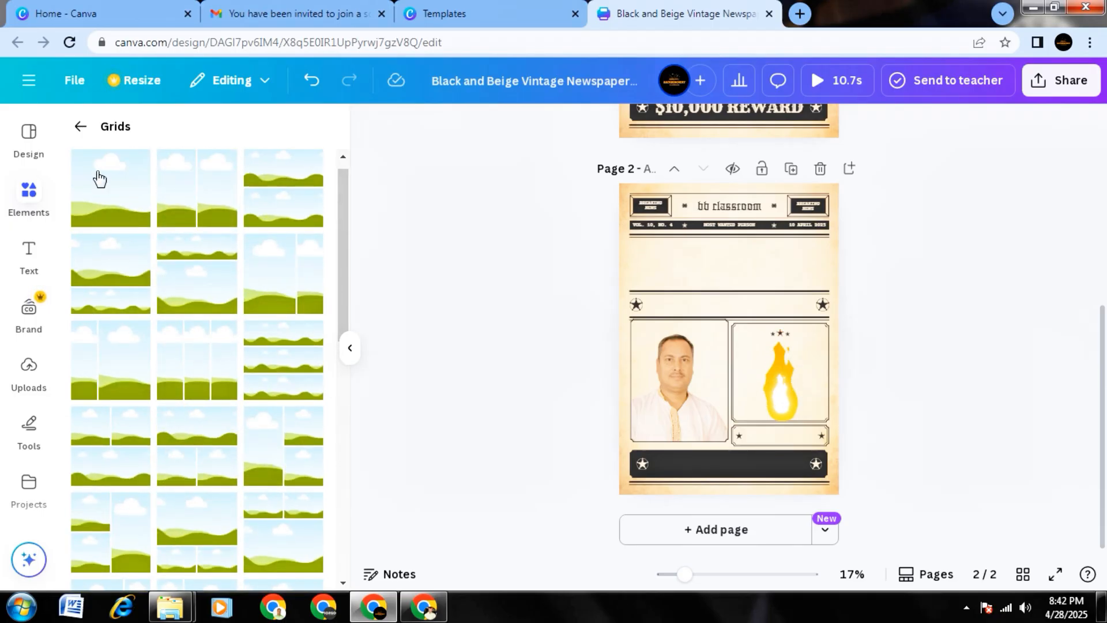
{"action": "left_click", "coordinate": [80, 128]}
Add the T-shirt mockup to page 2, enlarge it across the photo and flame panels, and align it above the dark banner.
{"action": "scroll", "coordinate": [231, 374], "scroll_direction": "down", "scroll_amount": 1}
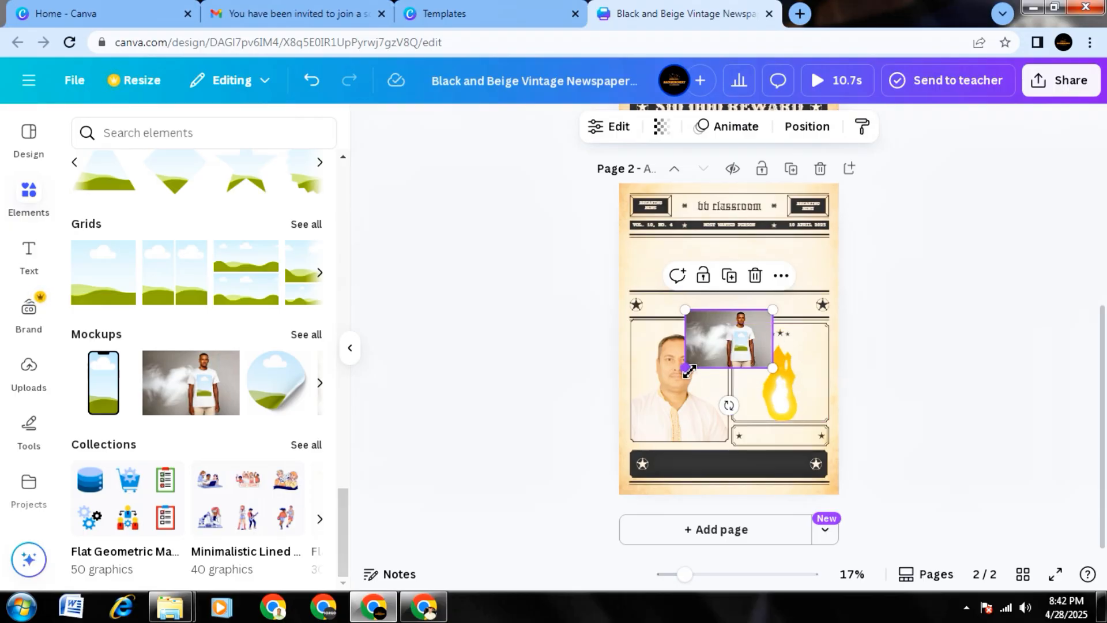
{"action": "left_click_drag", "start_coordinate": [689, 371], "coordinate": [656, 440]}
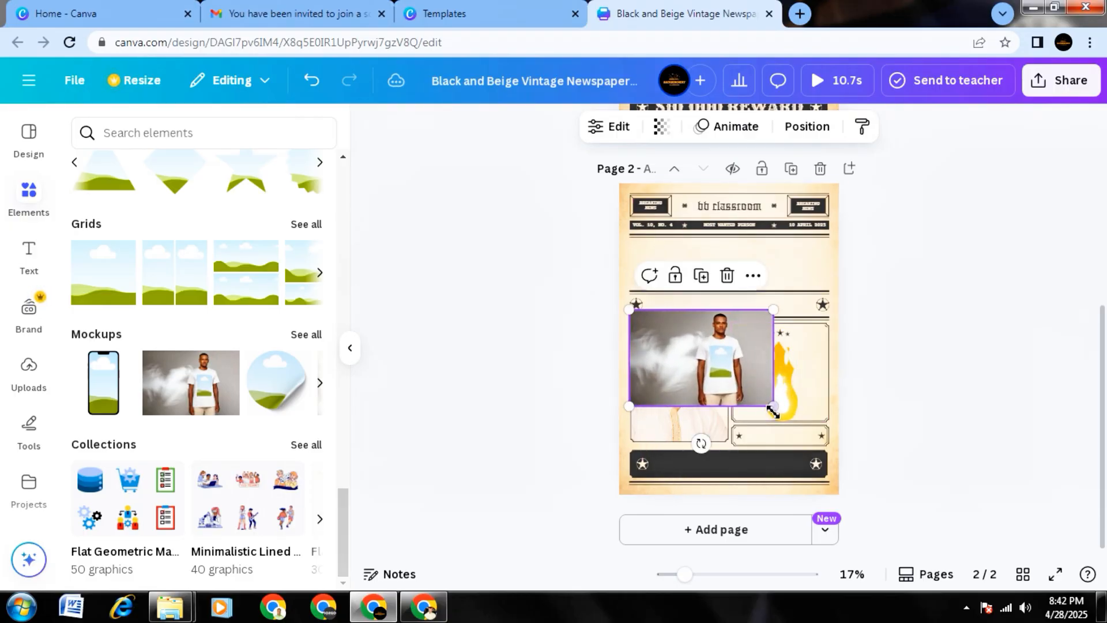
{"action": "left_click_drag", "start_coordinate": [772, 411], "coordinate": [829, 444]}
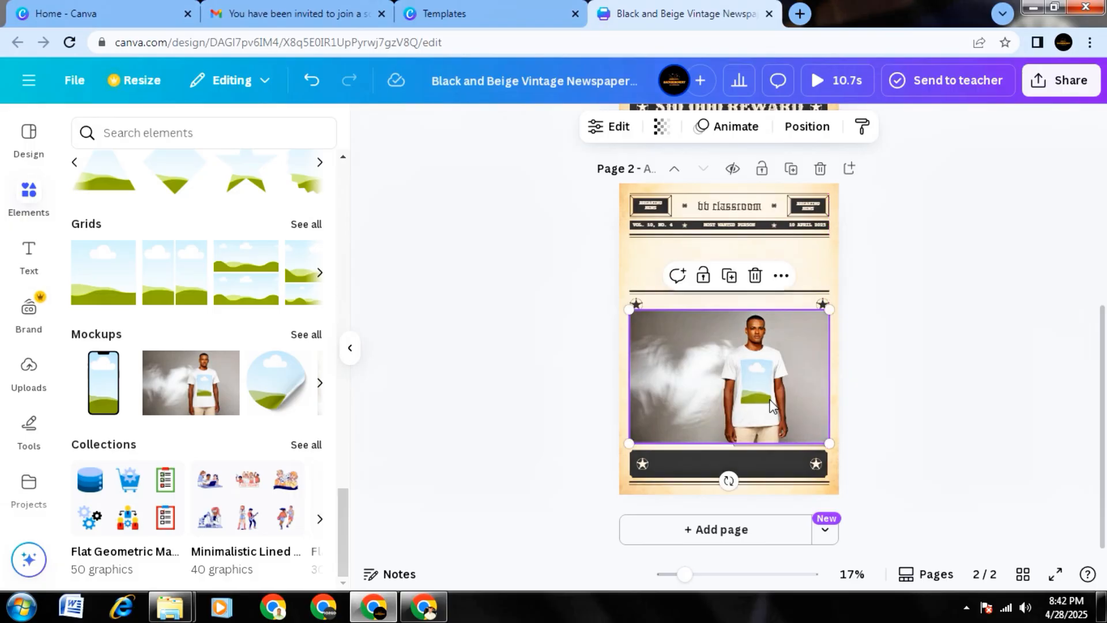
{"action": "left_click_drag", "start_coordinate": [768, 399], "coordinate": [769, 407]}
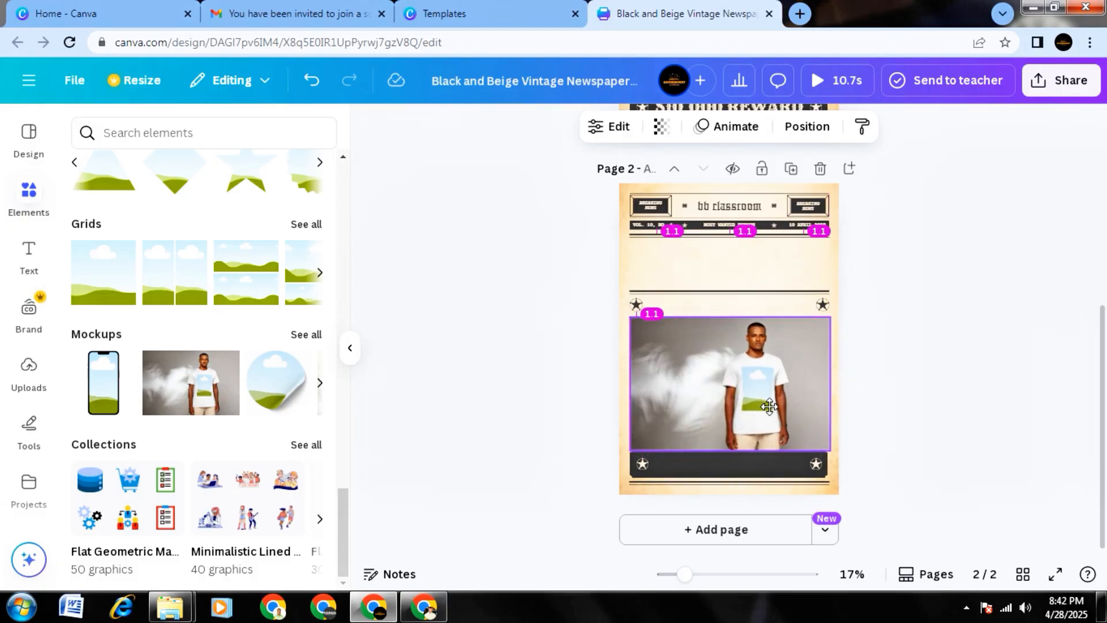
{"action": "left_click", "coordinate": [570, 403]}
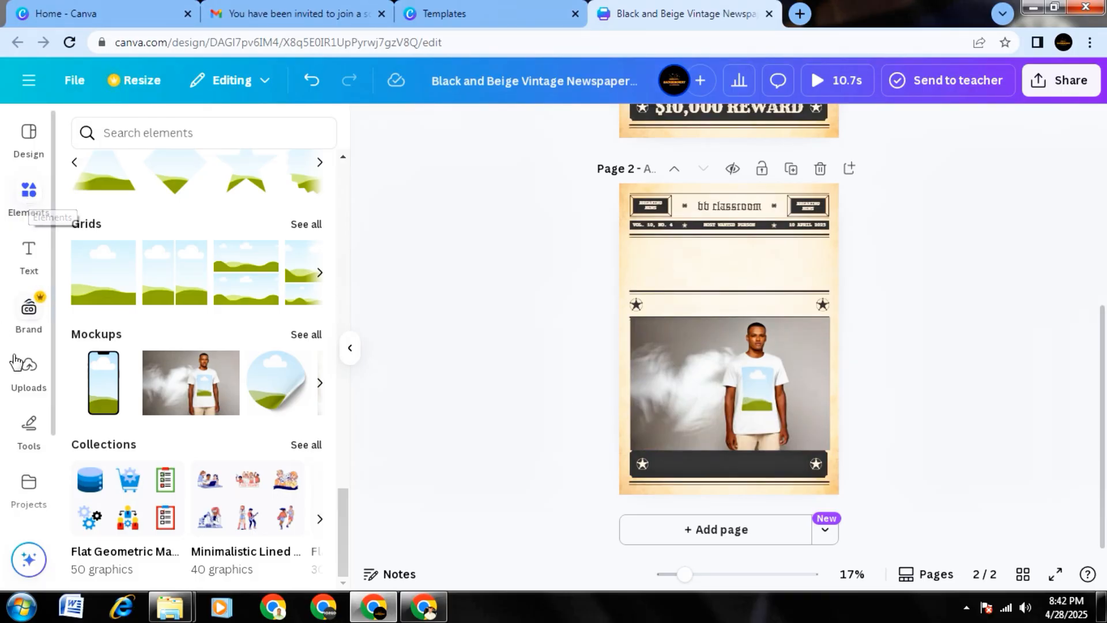
Place the uploaded portrait photo on the mockup's T-shirt, and delete the mockup from page 2.
{"action": "left_click", "coordinate": [30, 369]}
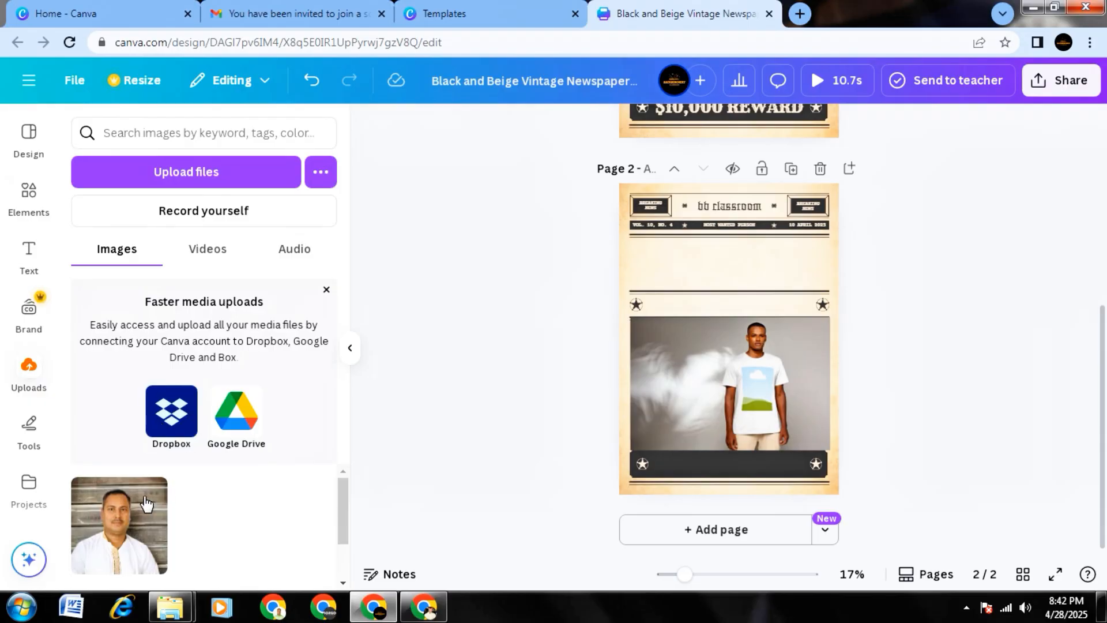
{"action": "left_click_drag", "start_coordinate": [139, 502], "coordinate": [760, 388]}
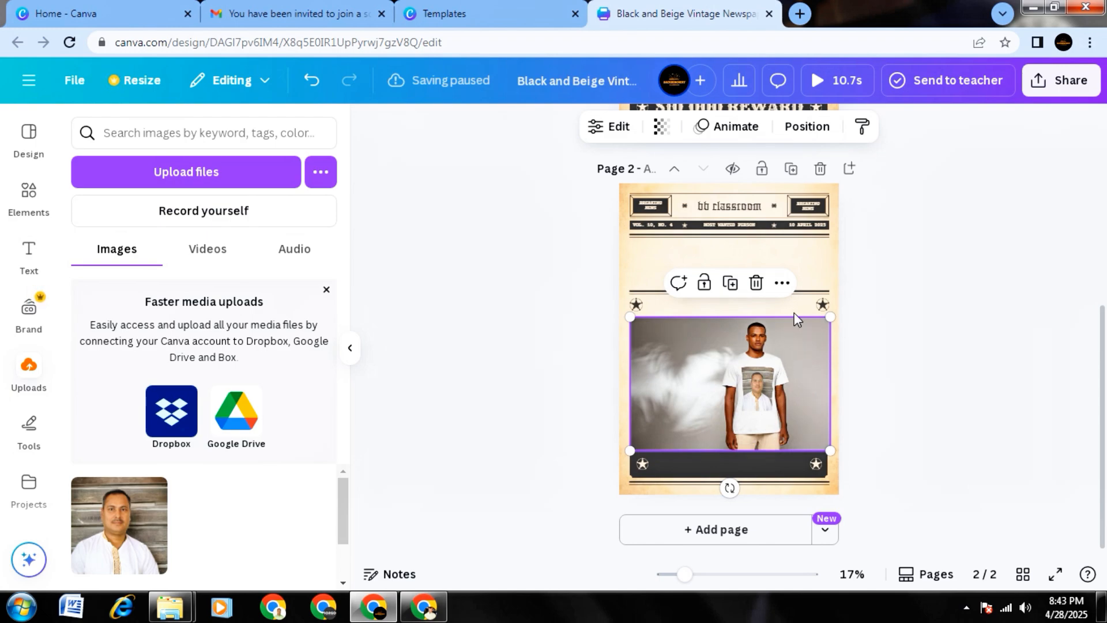
{"action": "left_click", "coordinate": [757, 283]}
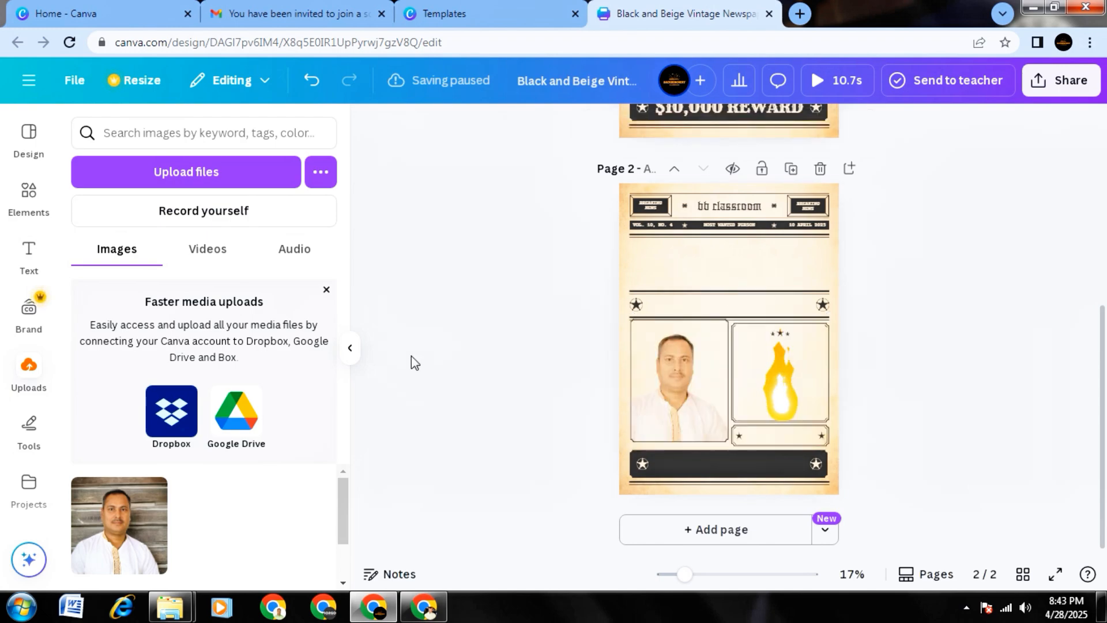
Open the full mockups collection from the elements overview and look through its smartphone mockups.
{"action": "left_click", "coordinate": [27, 202]}
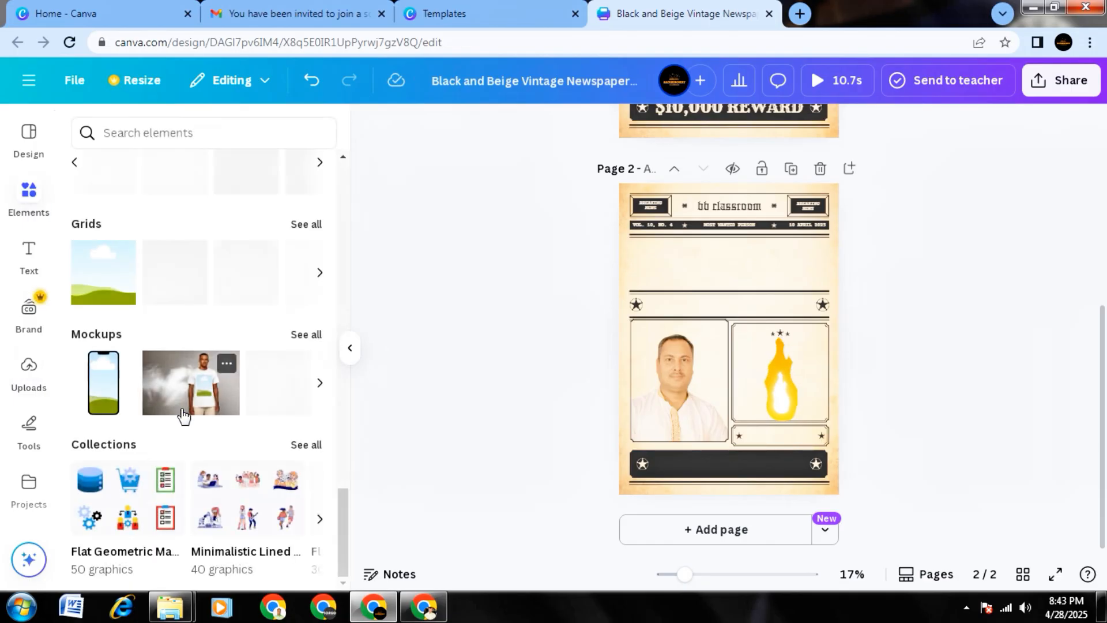
{"action": "left_click", "coordinate": [306, 336]}
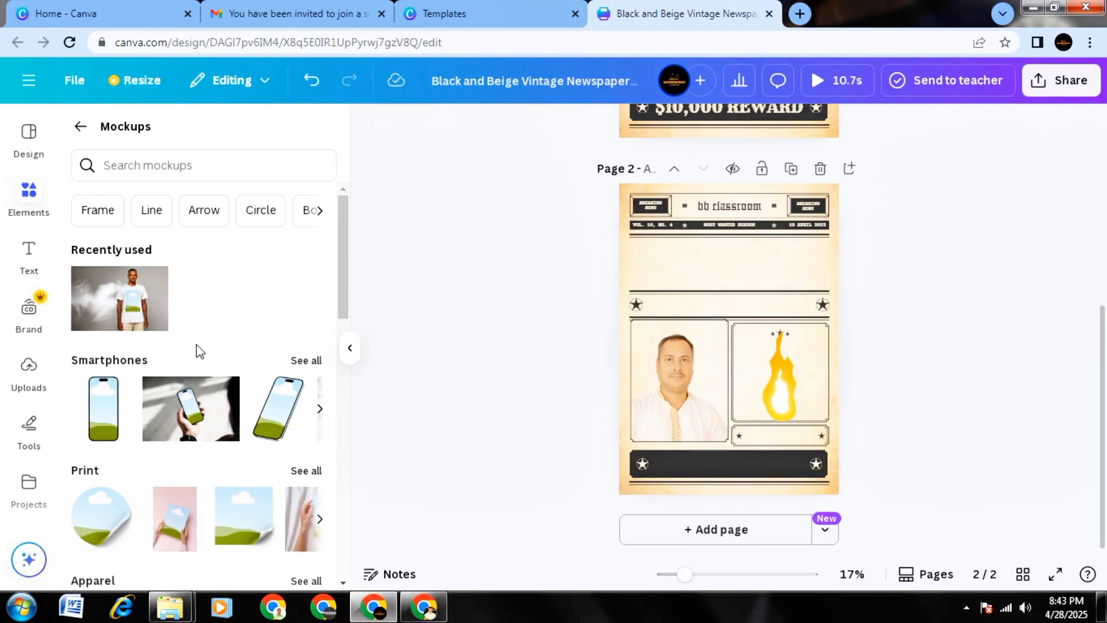
{"action": "left_click", "coordinate": [311, 361]}
{"action": "scroll", "coordinate": [237, 394], "scroll_direction": "down", "scroll_amount": 4}
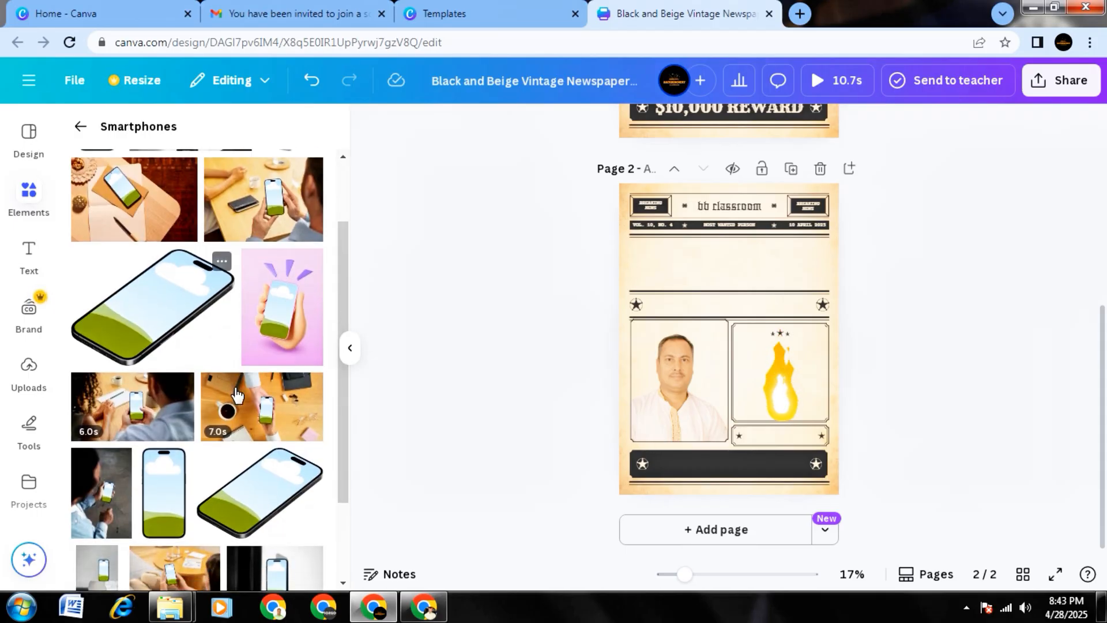
{"action": "scroll", "coordinate": [268, 460], "scroll_direction": "down", "scroll_amount": 1}
{"action": "scroll", "coordinate": [254, 444], "scroll_direction": "down", "scroll_amount": 3}
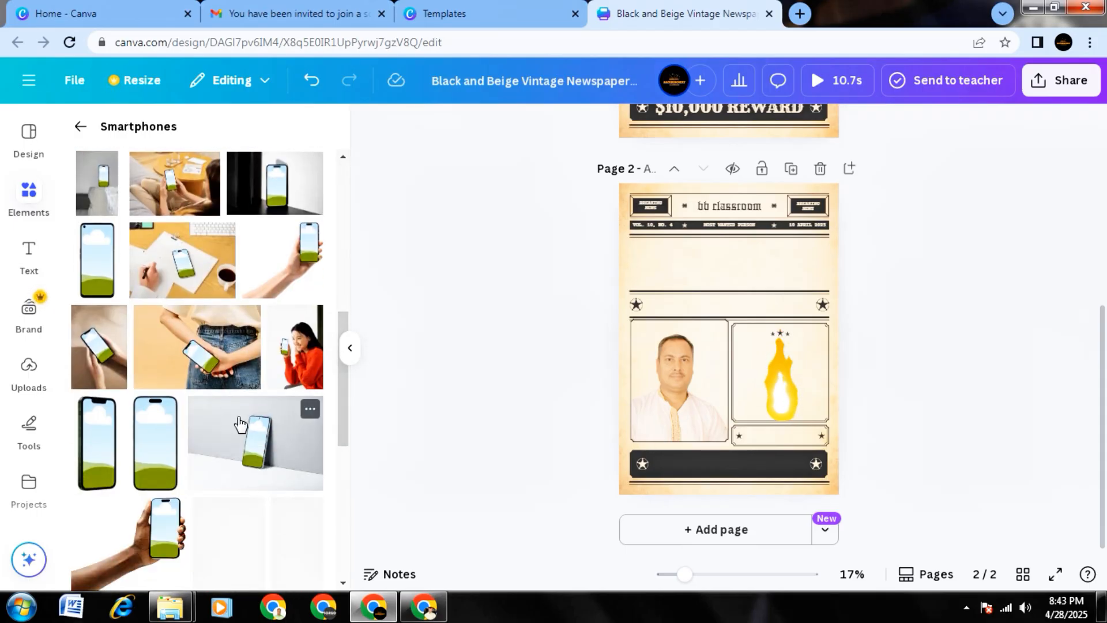
Look through the rest of the smartphone mockups and return to the mockup categories.
{"action": "scroll", "coordinate": [285, 415], "scroll_direction": "down", "scroll_amount": 3}
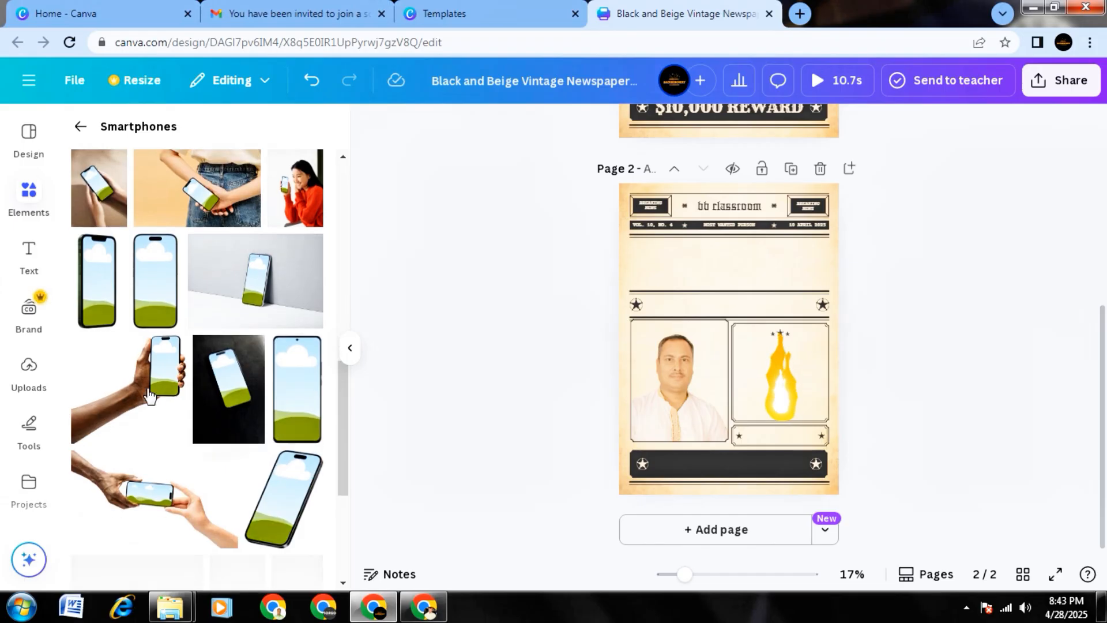
{"action": "scroll", "coordinate": [280, 445], "scroll_direction": "down", "scroll_amount": 3}
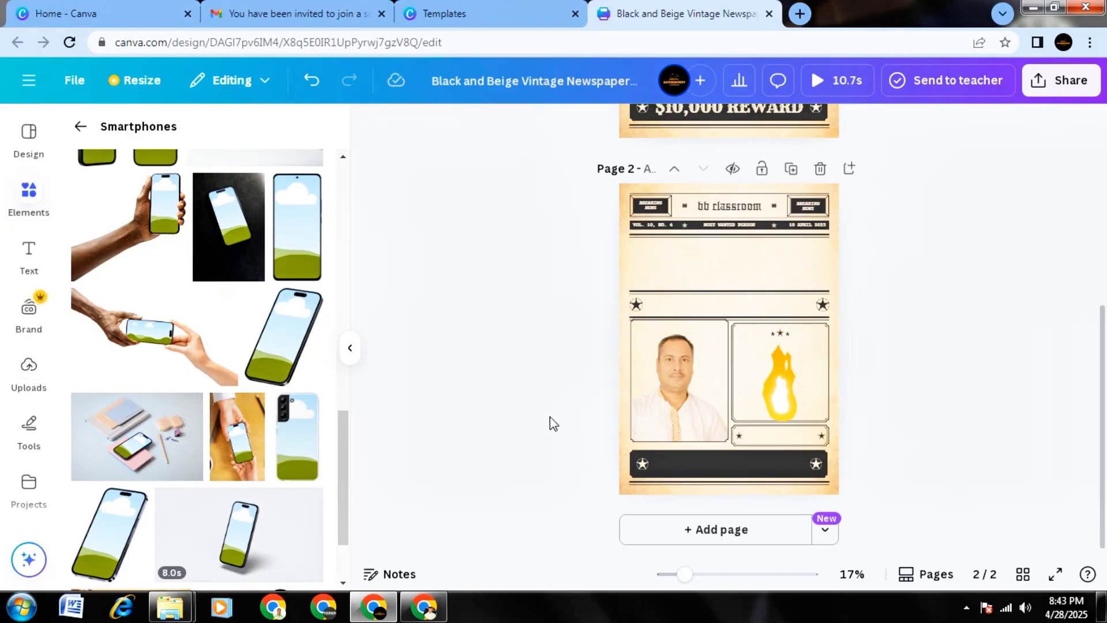
{"action": "scroll", "coordinate": [179, 472], "scroll_direction": "down", "scroll_amount": 6}
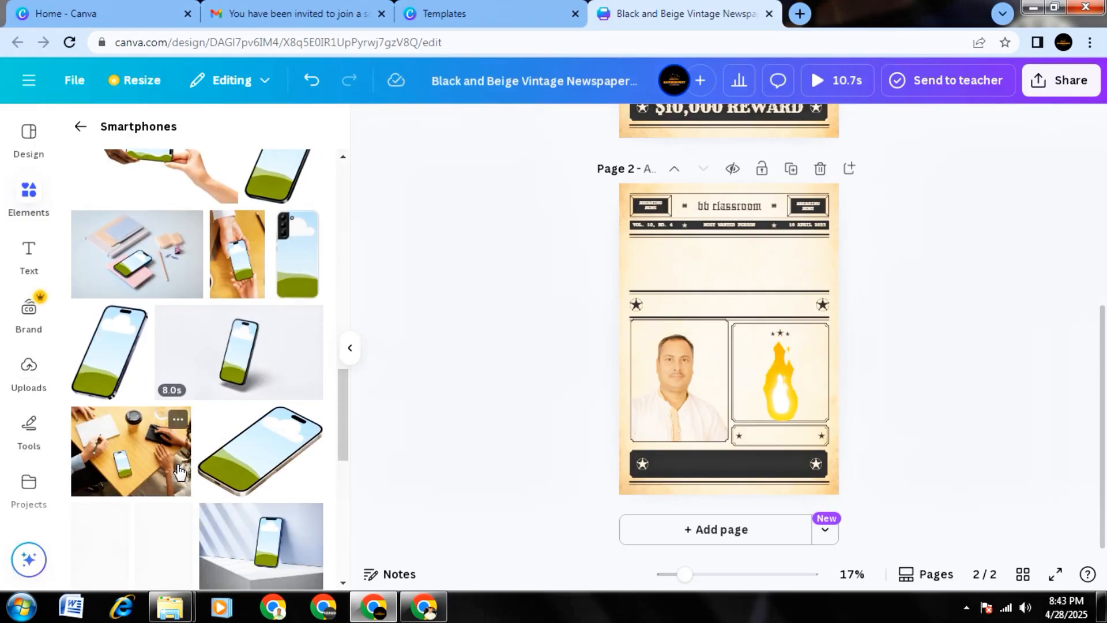
{"action": "scroll", "coordinate": [181, 472], "scroll_direction": "down", "scroll_amount": 5}
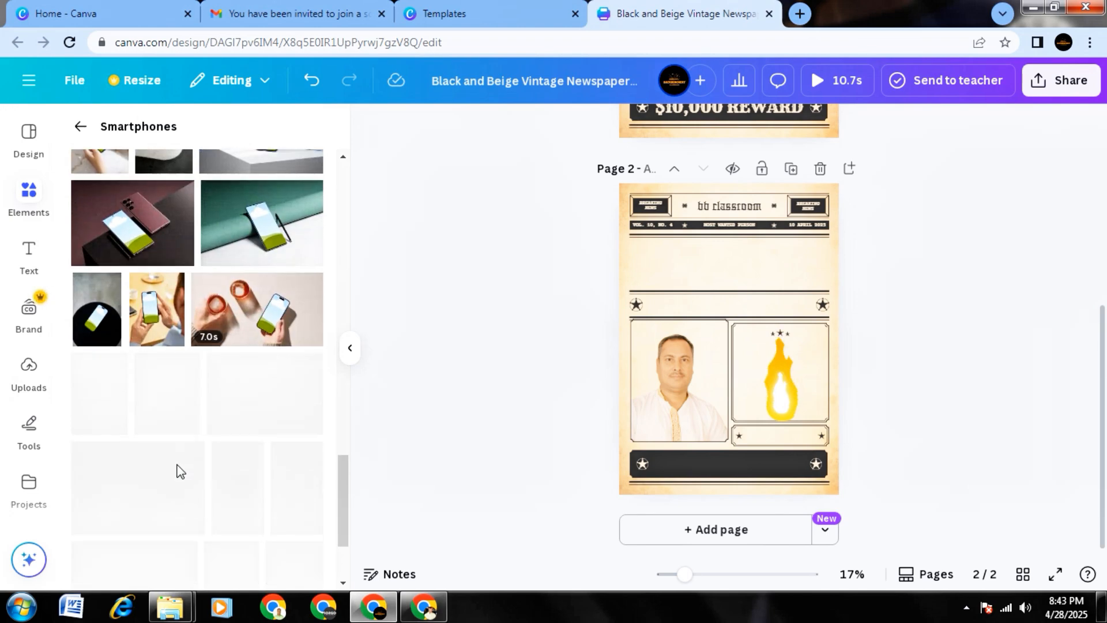
{"action": "scroll", "coordinate": [181, 472], "scroll_direction": "up", "scroll_amount": 4}
{"action": "scroll", "coordinate": [181, 470], "scroll_direction": "down", "scroll_amount": 10}
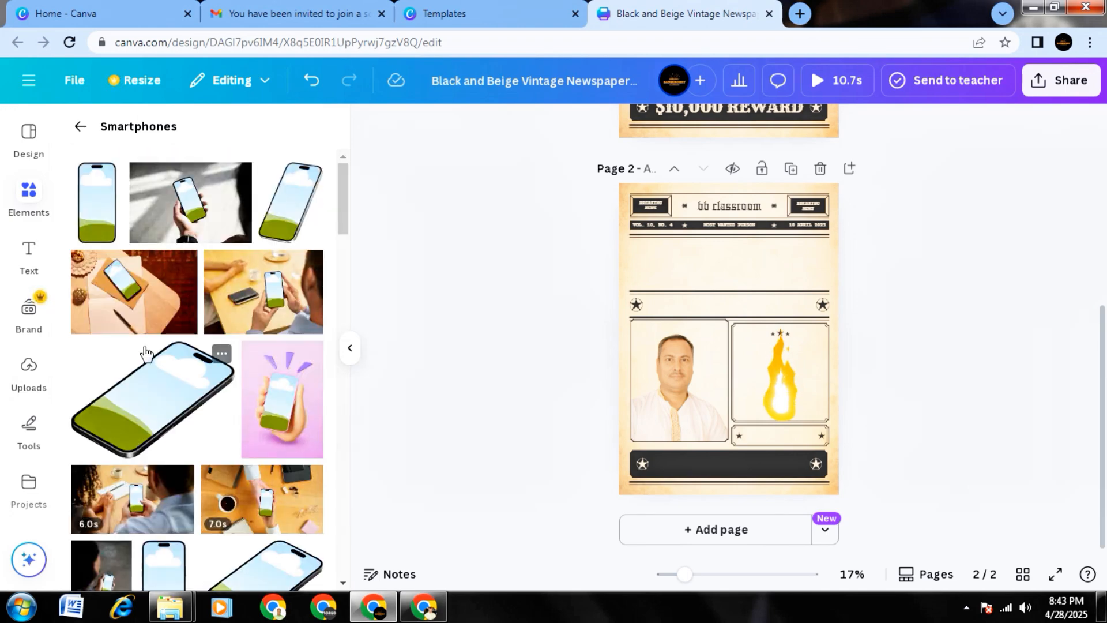
{"action": "left_click", "coordinate": [84, 127]}
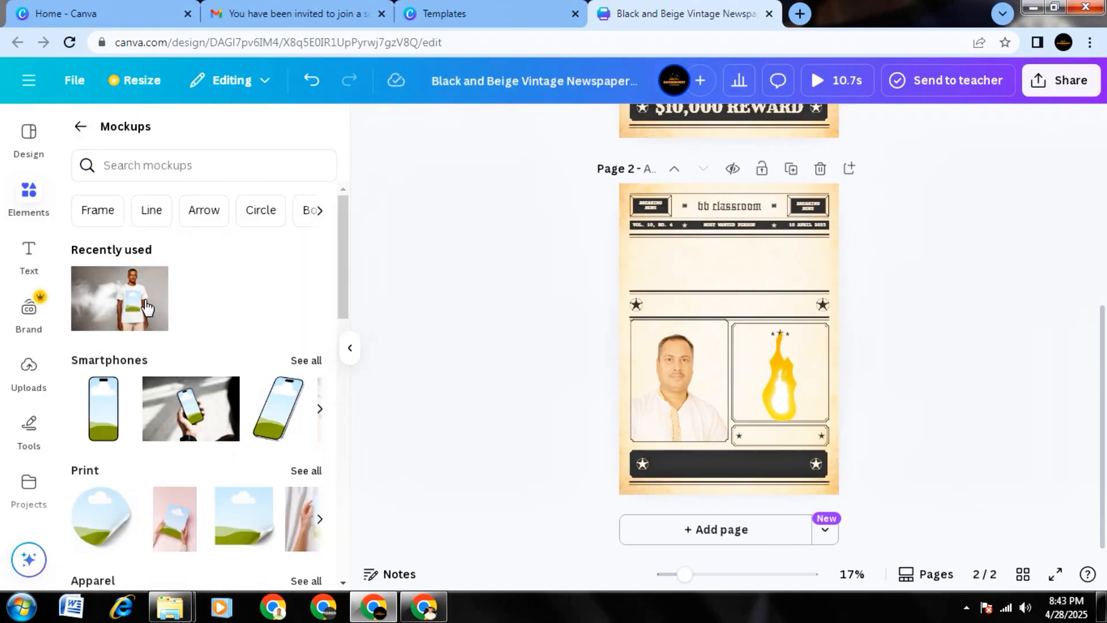
Add the outdoor billboard mockup with city buildings to page 2 and enlarge it across the page's lower half.
{"action": "scroll", "coordinate": [219, 369], "scroll_direction": "down", "scroll_amount": 5}
{"action": "scroll", "coordinate": [228, 384], "scroll_direction": "down", "scroll_amount": 2}
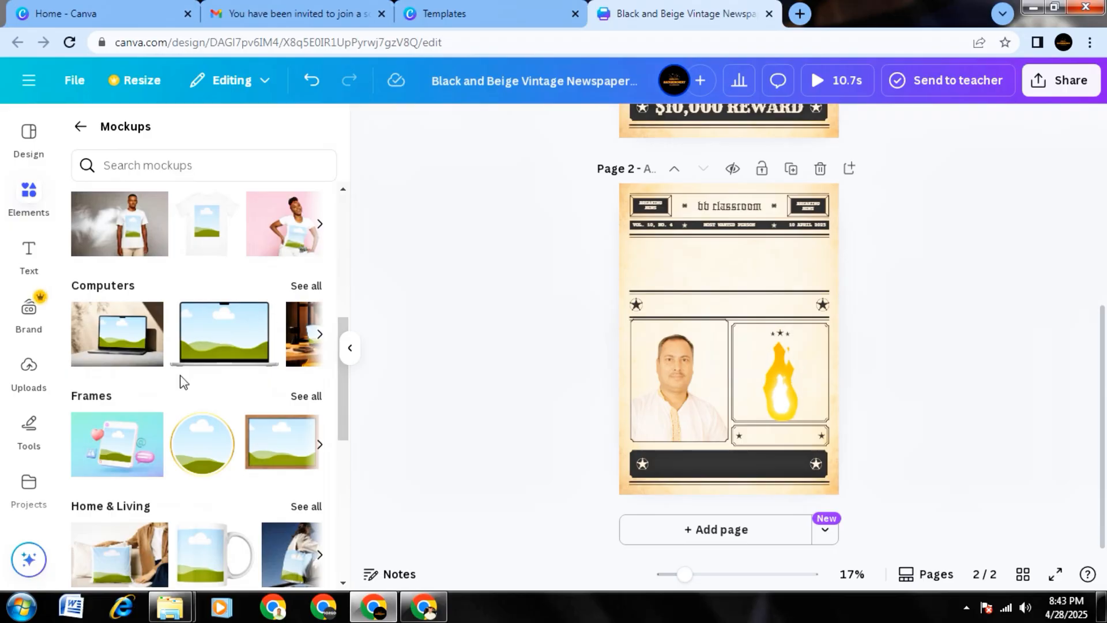
{"action": "scroll", "coordinate": [180, 375], "scroll_direction": "down", "scroll_amount": 2}
{"action": "scroll", "coordinate": [249, 359], "scroll_direction": "down", "scroll_amount": 4}
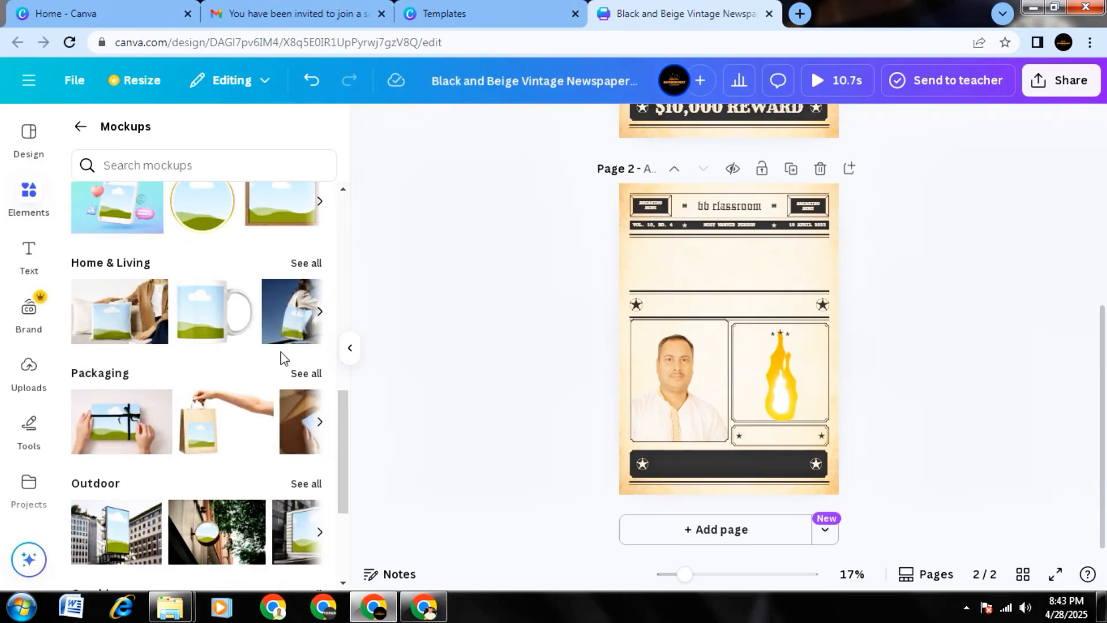
{"action": "scroll", "coordinate": [279, 354], "scroll_direction": "down", "scroll_amount": 2}
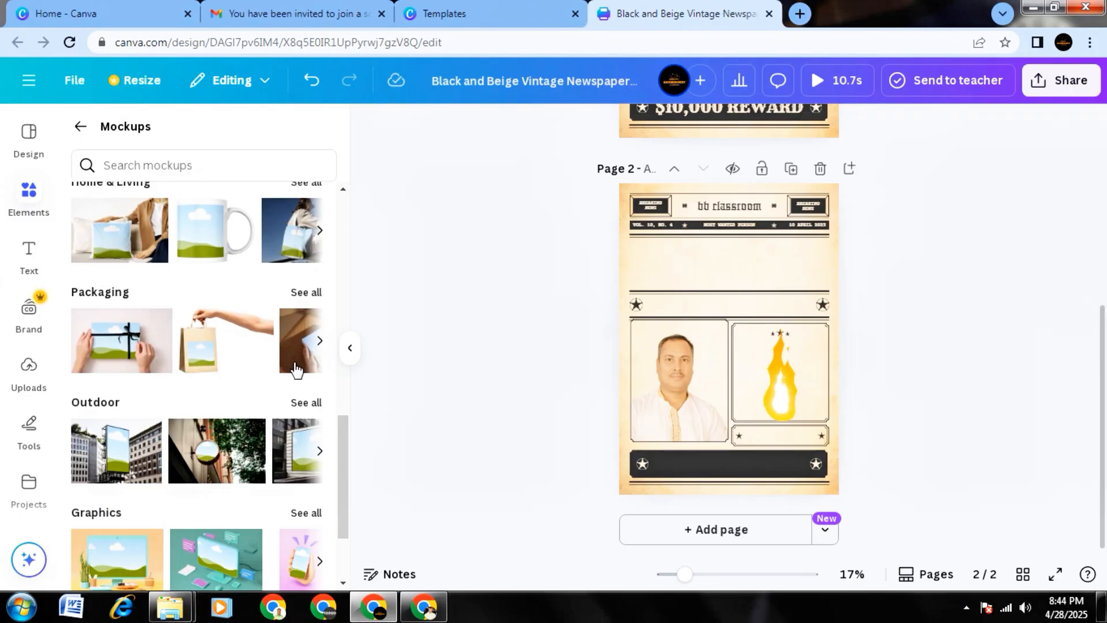
{"action": "scroll", "coordinate": [236, 369], "scroll_direction": "down", "scroll_amount": 2}
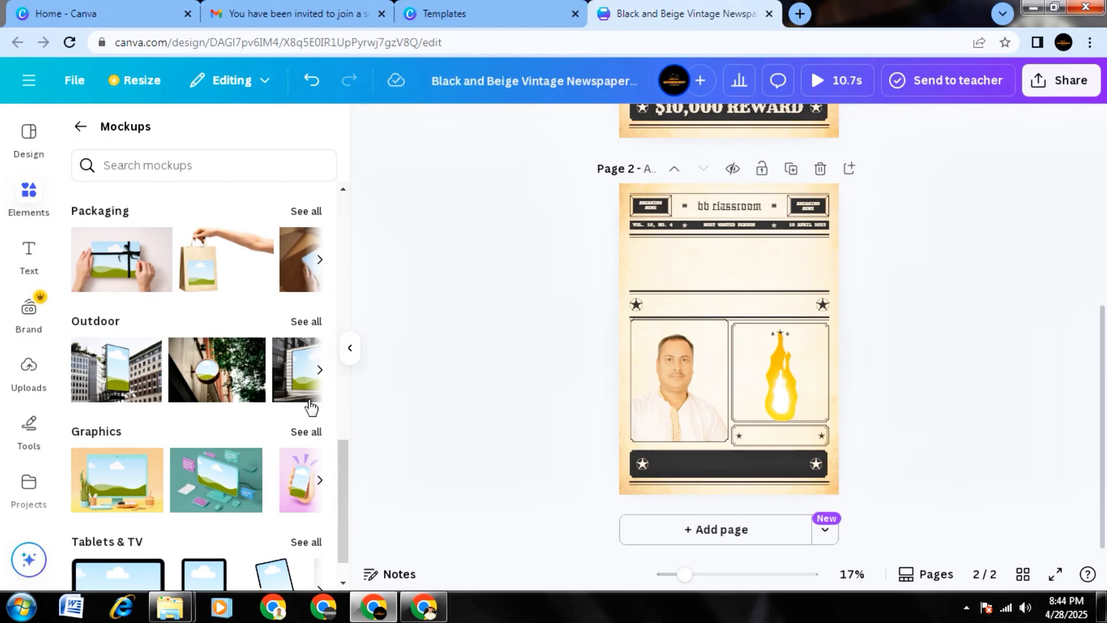
{"action": "left_click", "coordinate": [138, 376]}
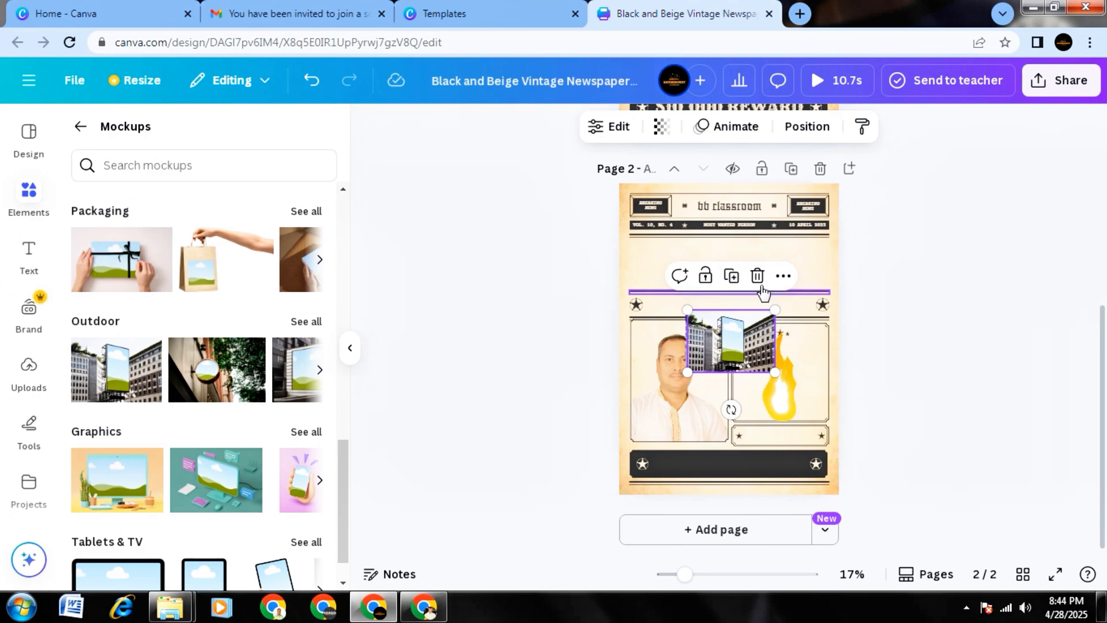
{"action": "left_click_drag", "start_coordinate": [732, 356], "coordinate": [614, 422]}
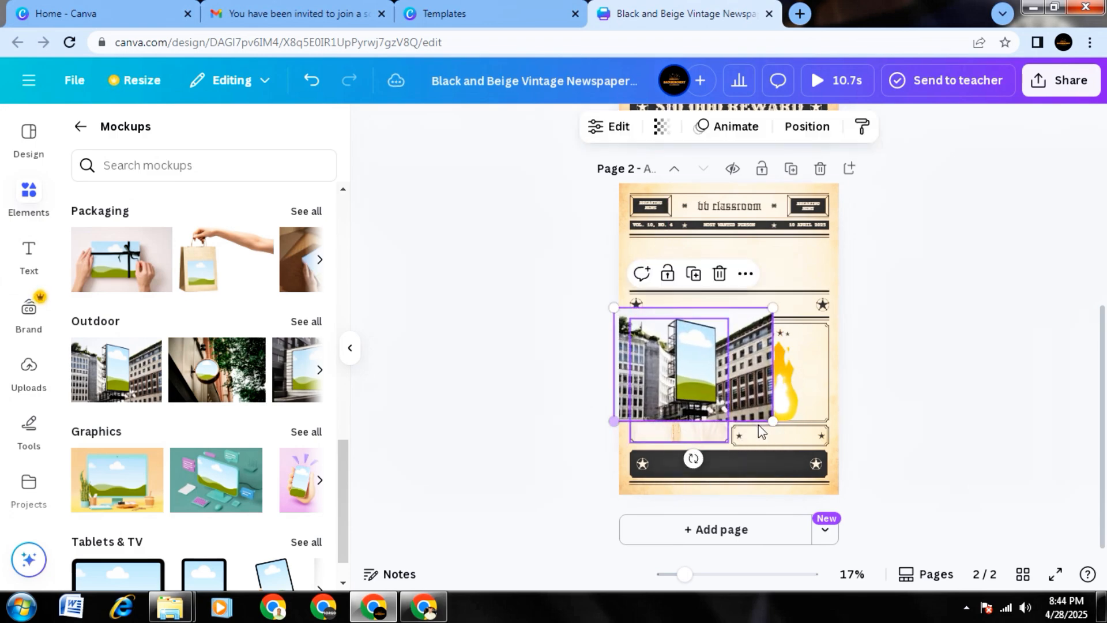
{"action": "left_click_drag", "start_coordinate": [772, 422], "coordinate": [760, 441]}
{"action": "left_click", "coordinate": [579, 397]}
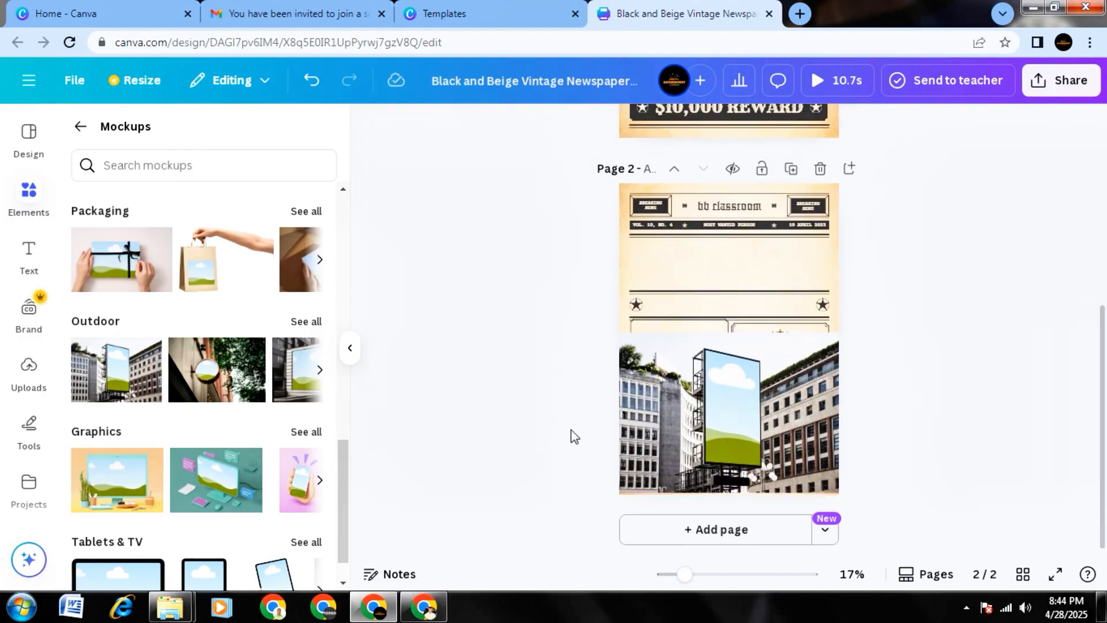
Place the uploaded portrait photo on the billboard, and delete the billboard mockup from page 2.
{"action": "left_click", "coordinate": [26, 372]}
{"action": "left_click_drag", "start_coordinate": [124, 501], "coordinate": [736, 417]}
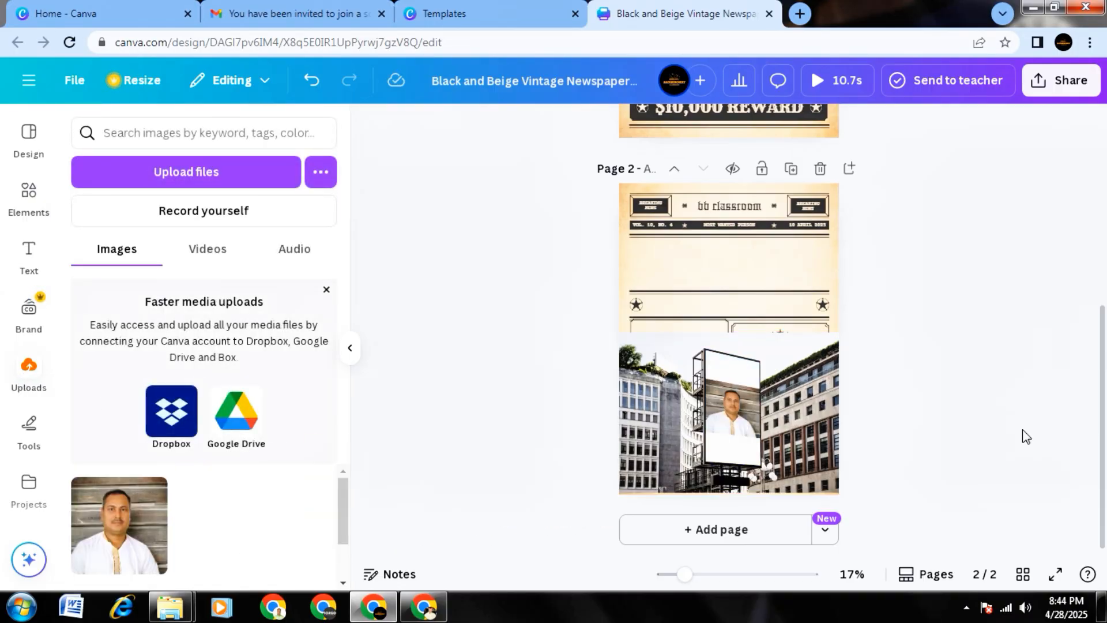
{"action": "left_click", "coordinate": [743, 420]}
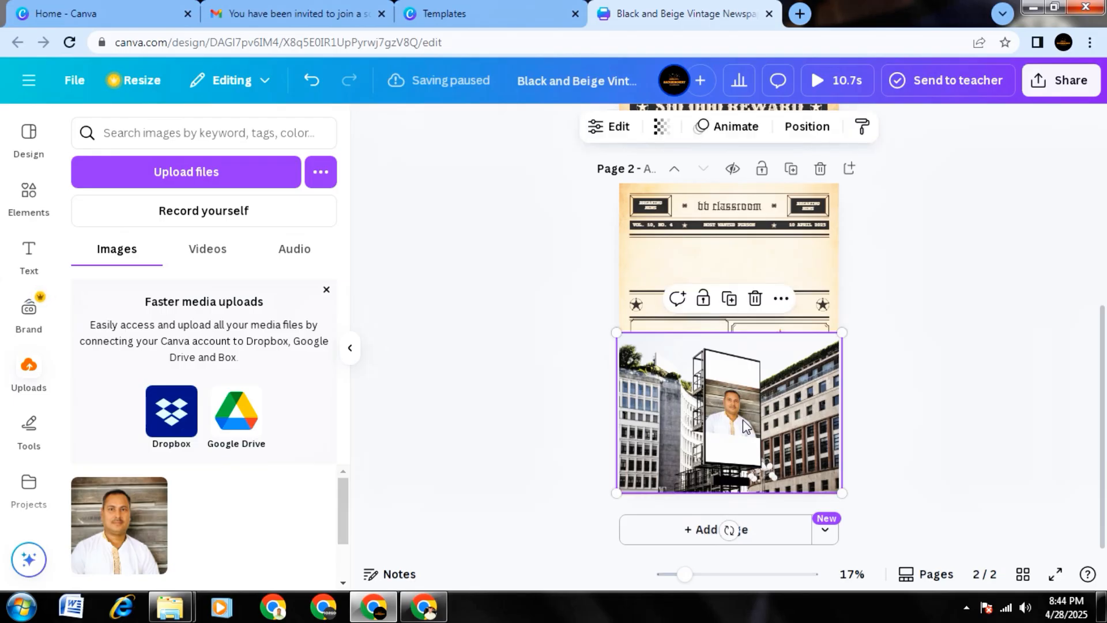
{"action": "left_click", "coordinate": [755, 299]}
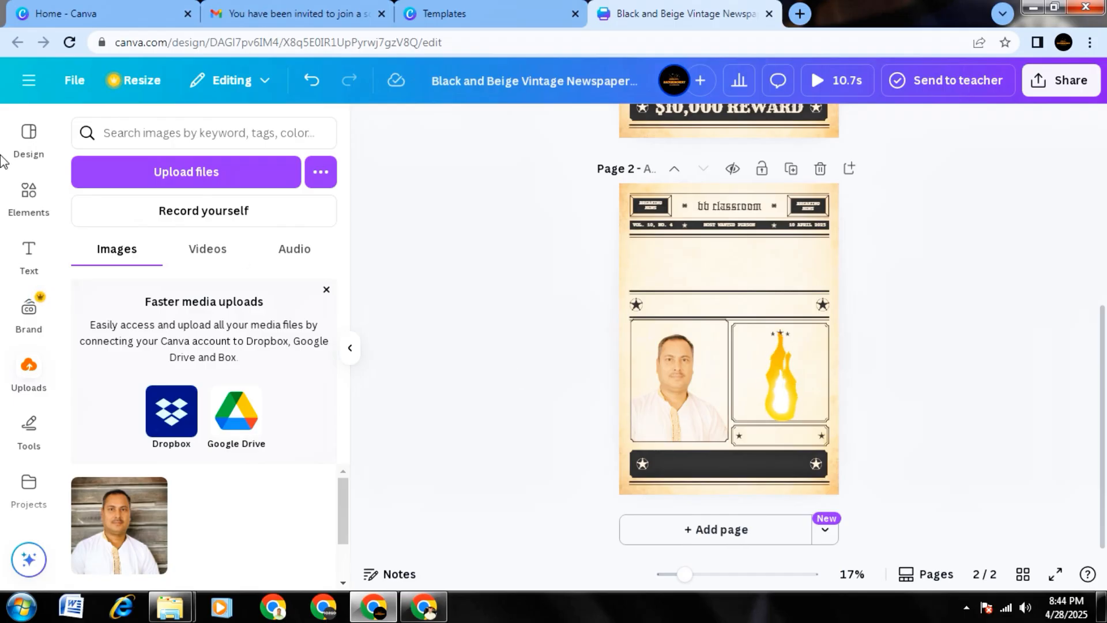
Look through the full Tablets & TV mockup collection and return to the mockup categories.
{"action": "left_click", "coordinate": [29, 196]}
{"action": "scroll", "coordinate": [158, 350], "scroll_direction": "down", "scroll_amount": 2}
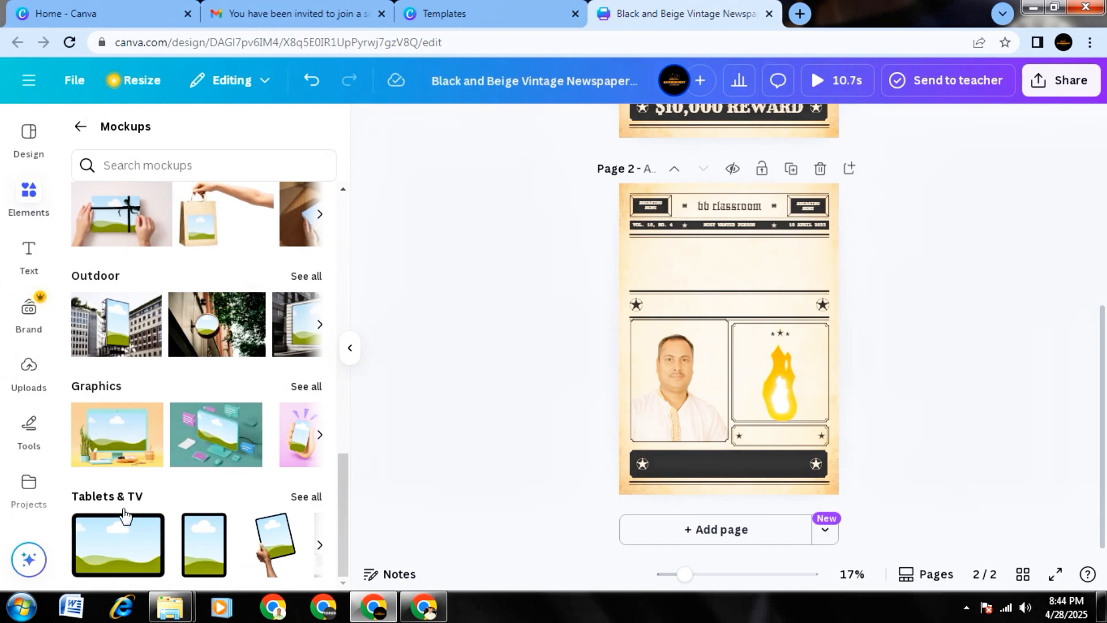
{"action": "left_click", "coordinate": [296, 499]}
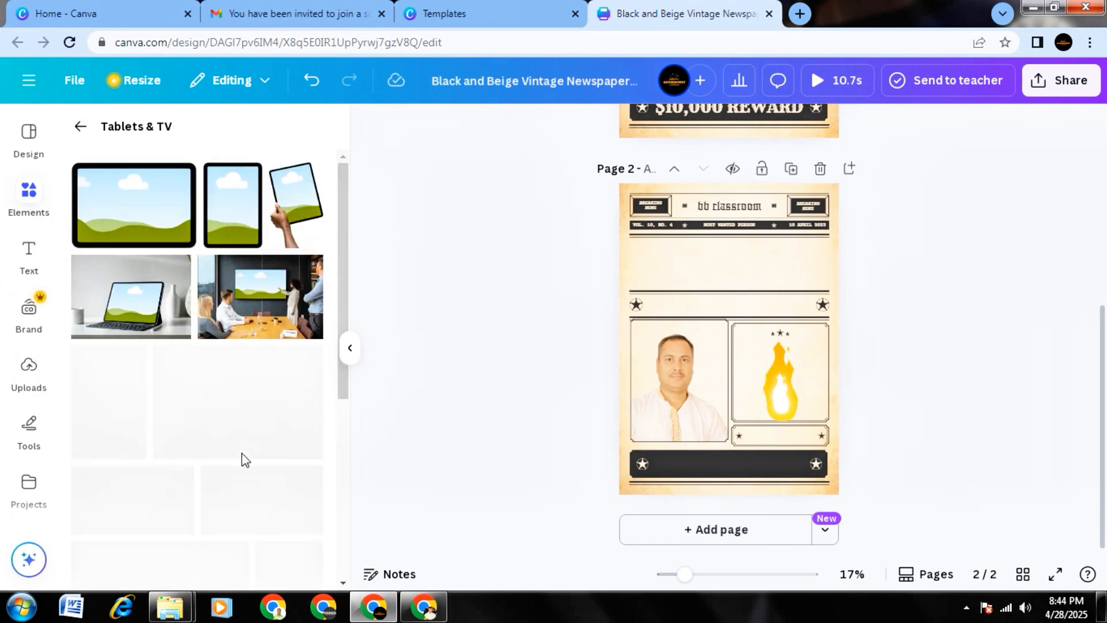
{"action": "scroll", "coordinate": [233, 417], "scroll_direction": "down", "scroll_amount": 5}
{"action": "scroll", "coordinate": [234, 416], "scroll_direction": "down", "scroll_amount": 3}
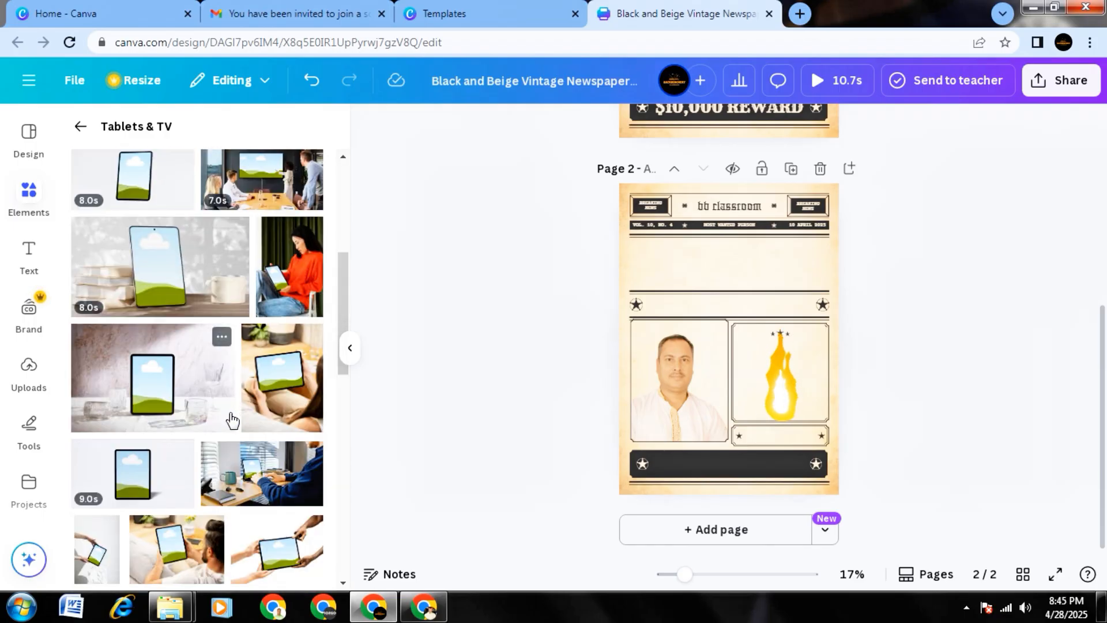
{"action": "scroll", "coordinate": [233, 419], "scroll_direction": "up", "scroll_amount": 3}
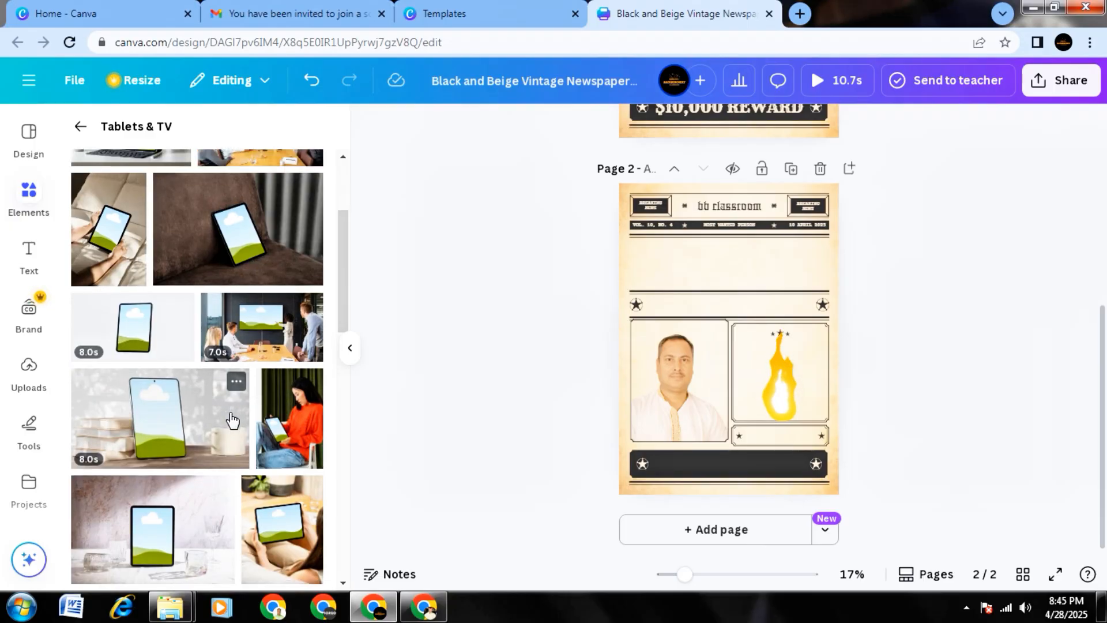
{"action": "scroll", "coordinate": [231, 415], "scroll_direction": "down", "scroll_amount": 3}
{"action": "scroll", "coordinate": [230, 415], "scroll_direction": "up", "scroll_amount": 6}
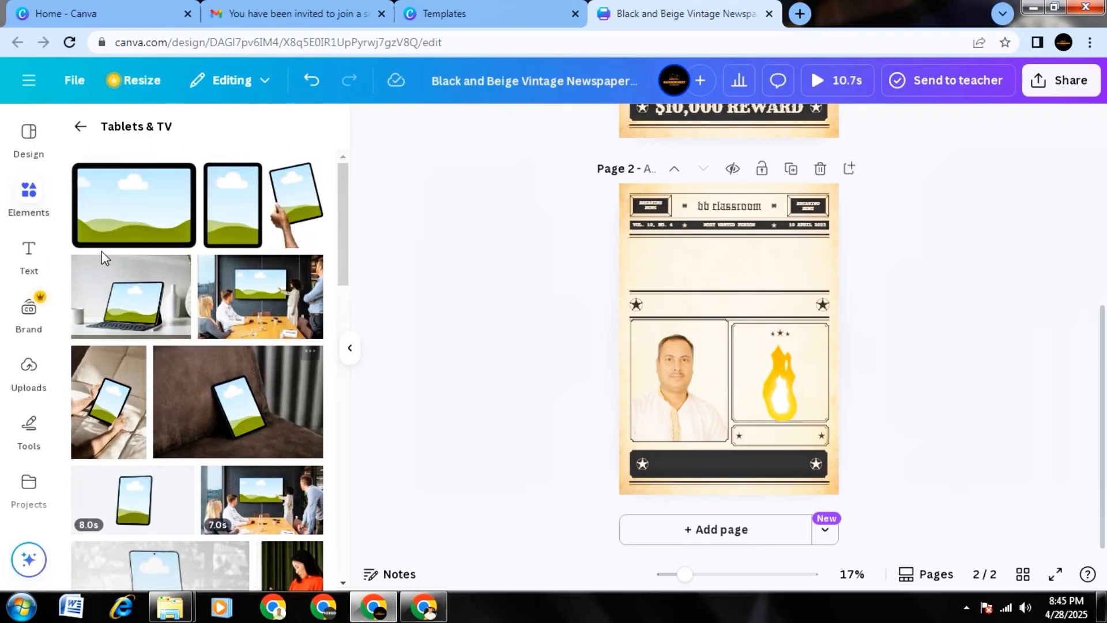
{"action": "left_click", "coordinate": [81, 127]}
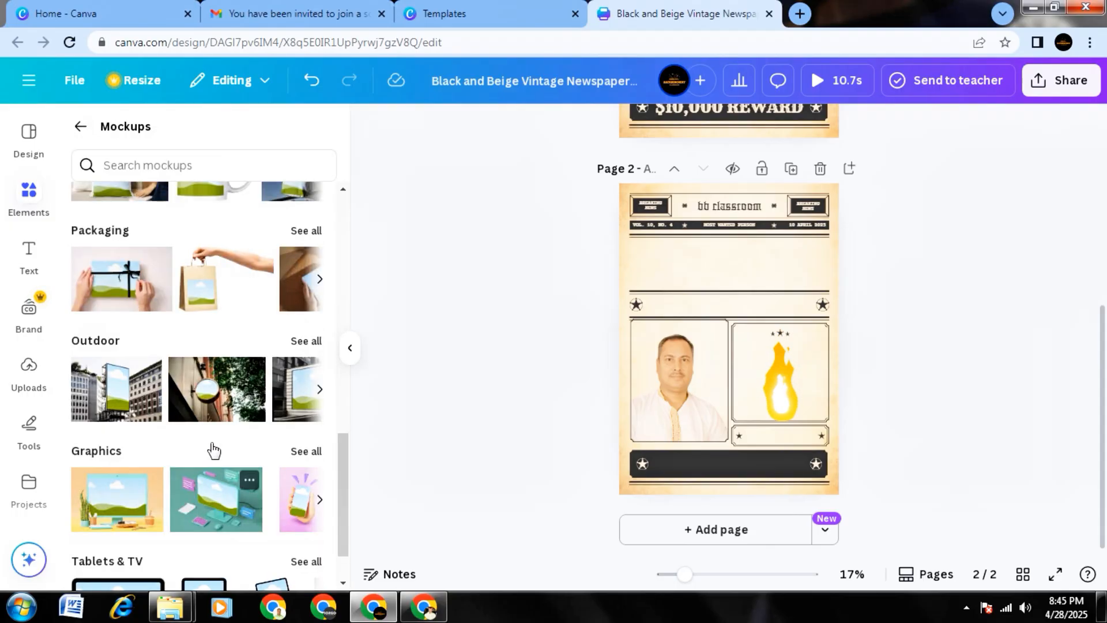
Return from the mockups to the elements overview and browse the graphics sets under Collections.
{"action": "scroll", "coordinate": [217, 449], "scroll_direction": "down", "scroll_amount": 1}
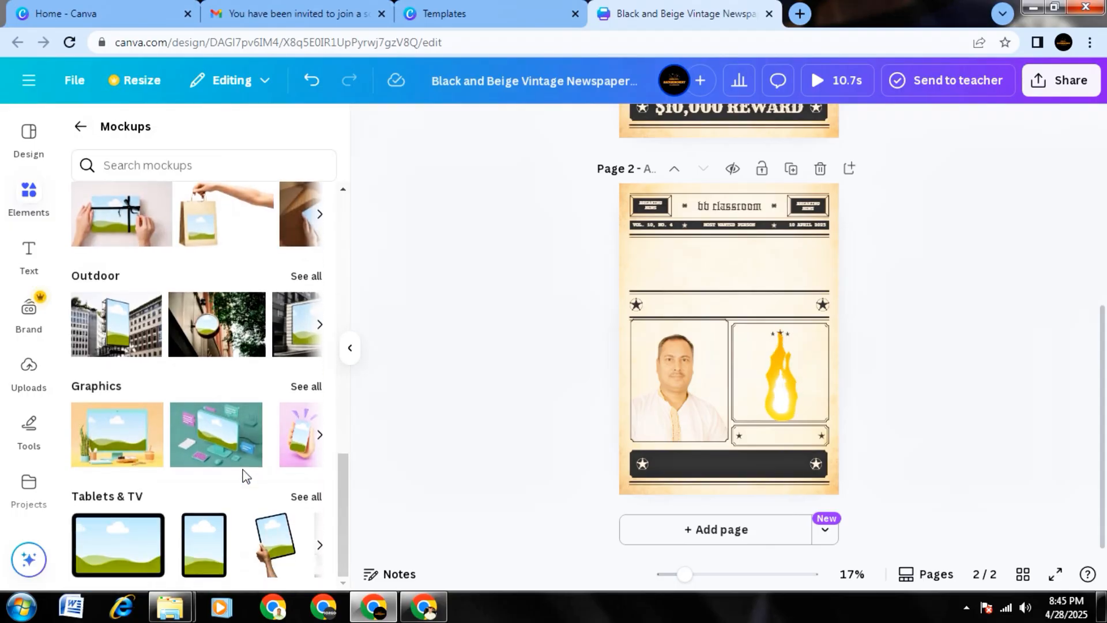
{"action": "scroll", "coordinate": [245, 476], "scroll_direction": "up", "scroll_amount": 15}
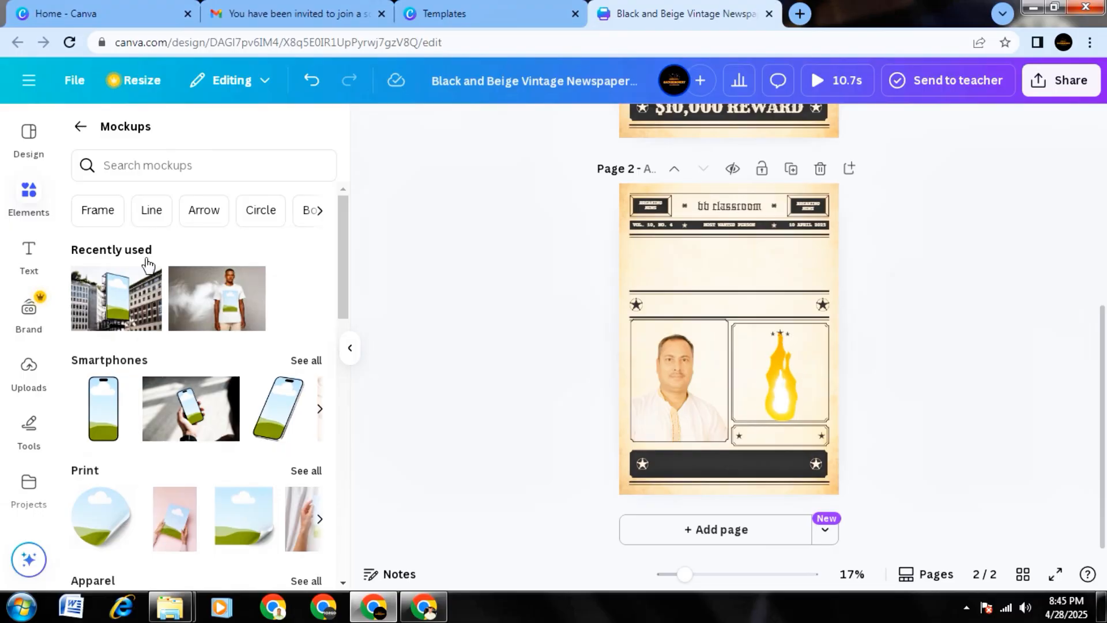
{"action": "left_click", "coordinate": [80, 124]}
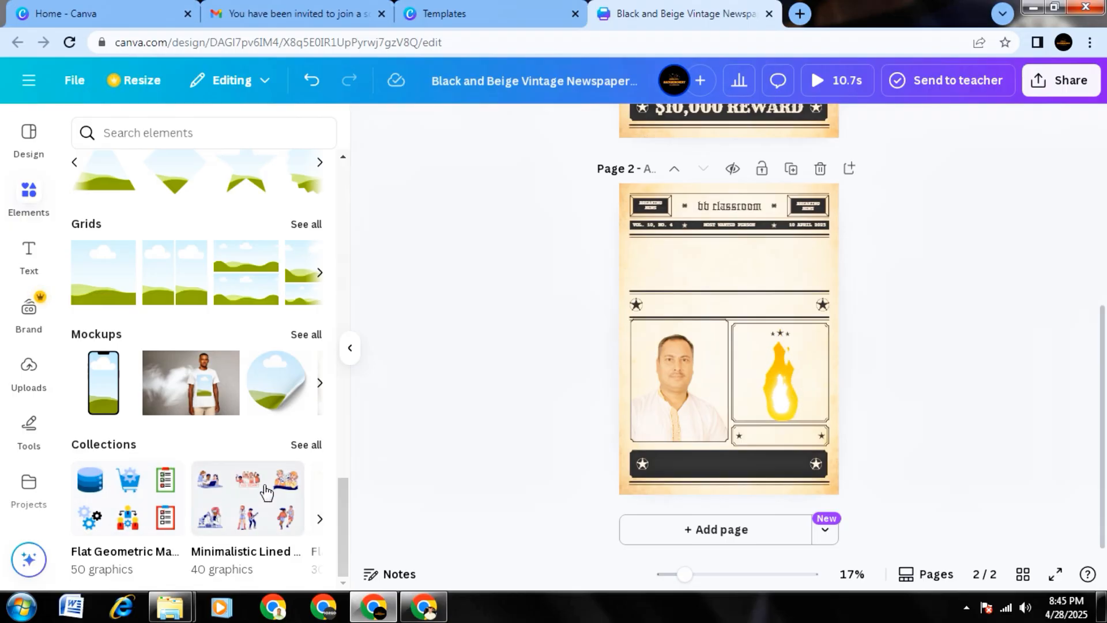
{"action": "left_click", "coordinate": [320, 520]}
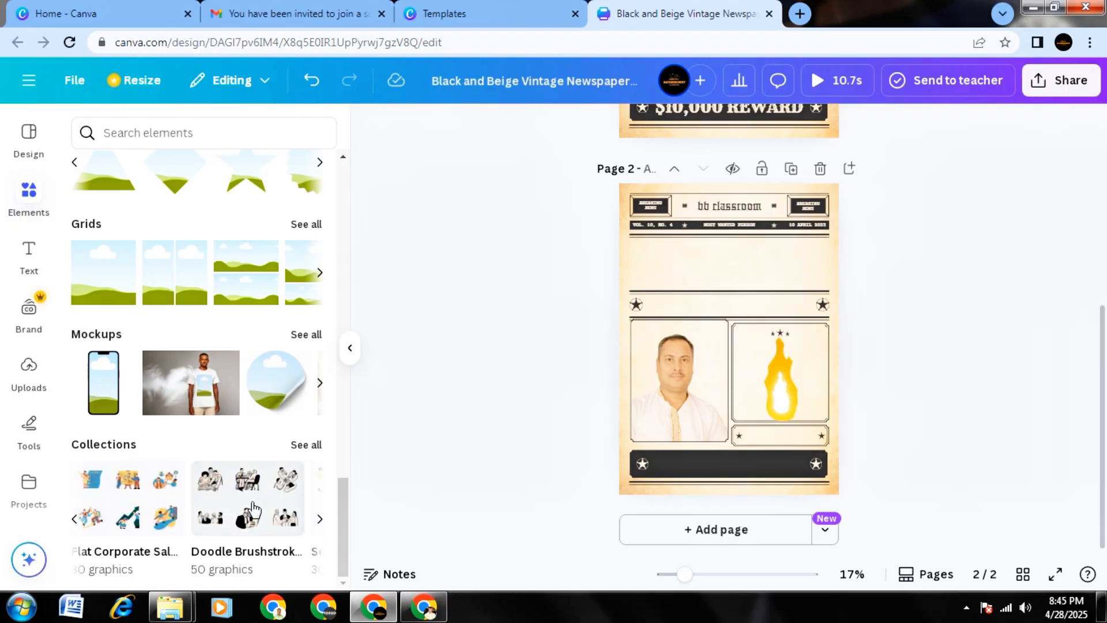
{"action": "left_click", "coordinate": [321, 522]}
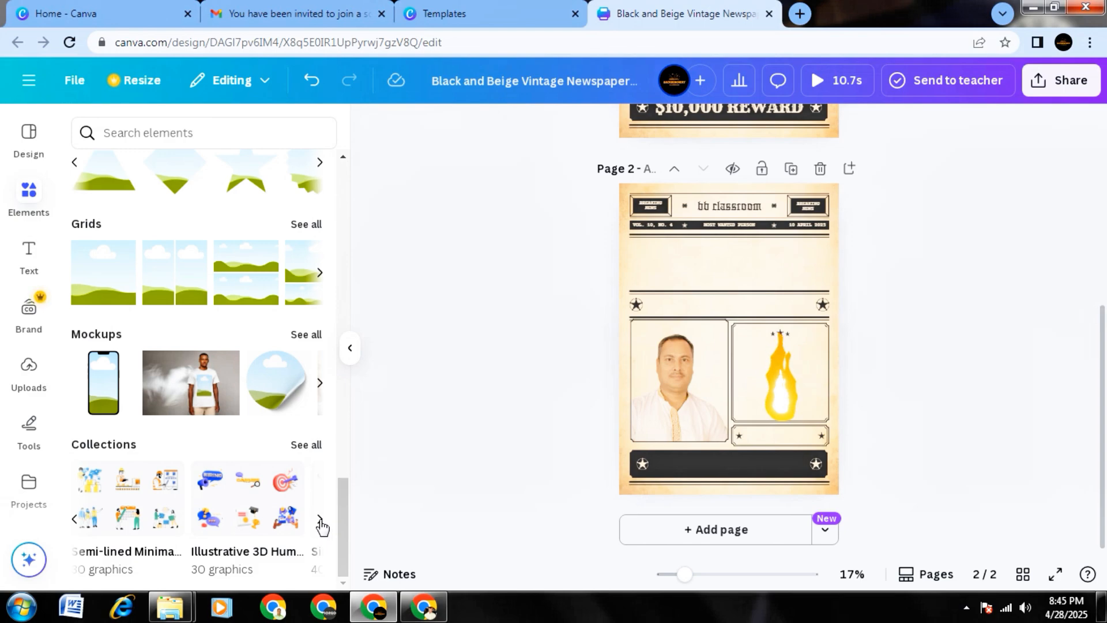
{"action": "left_click", "coordinate": [321, 520]}
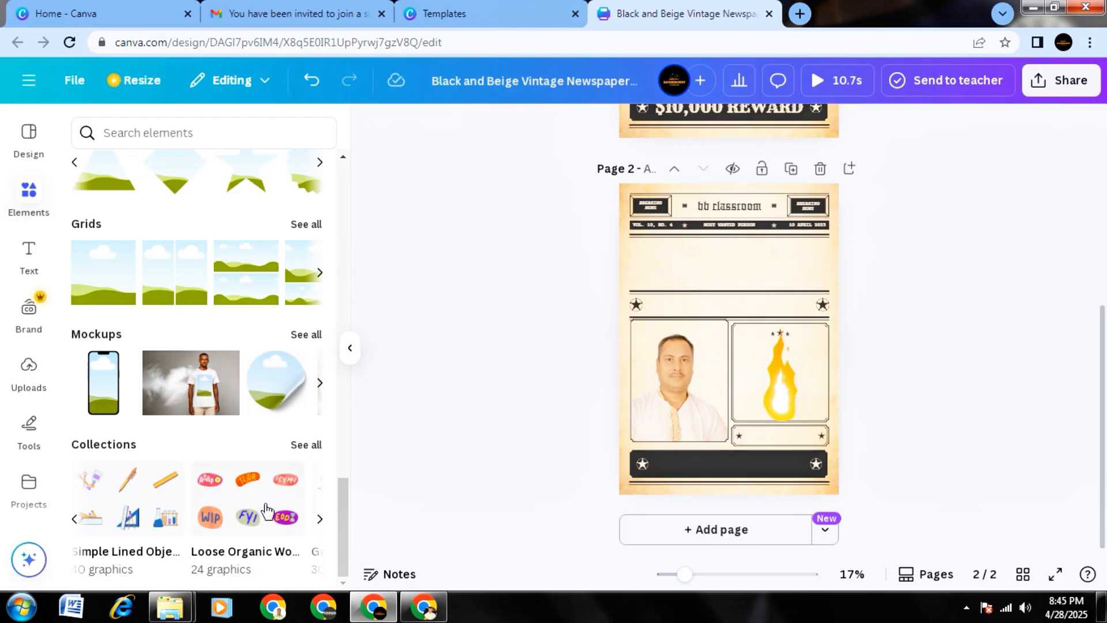
{"action": "scroll", "coordinate": [237, 506], "scroll_direction": "up", "scroll_amount": 4}
{"action": "scroll", "coordinate": [237, 506], "scroll_direction": "up", "scroll_amount": 15}
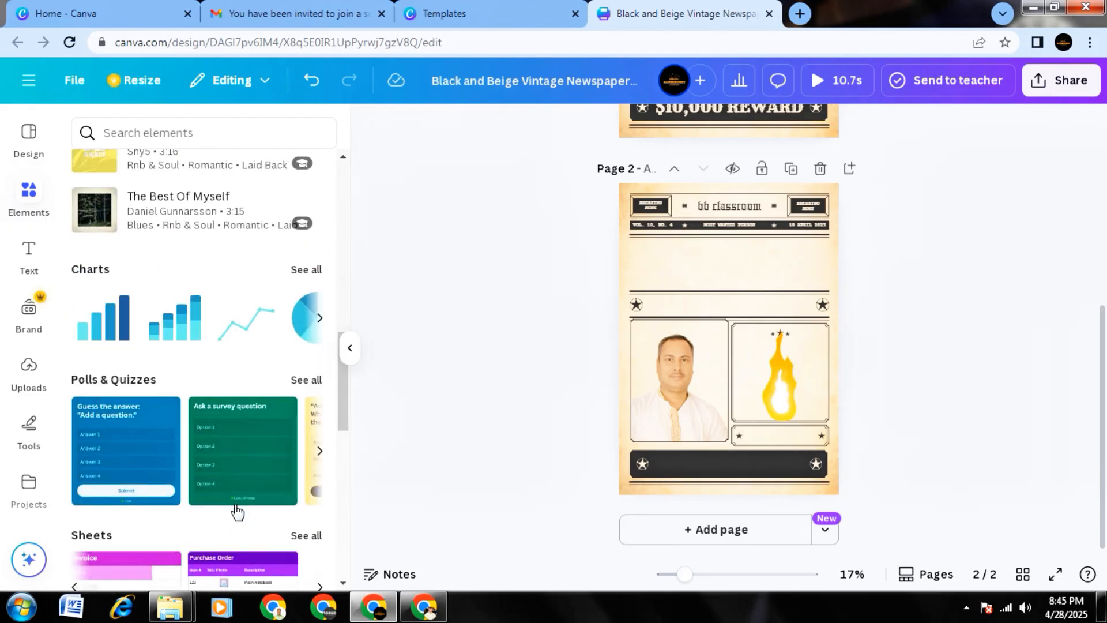
{"action": "scroll", "coordinate": [240, 531], "scroll_direction": "up", "scroll_amount": 6}
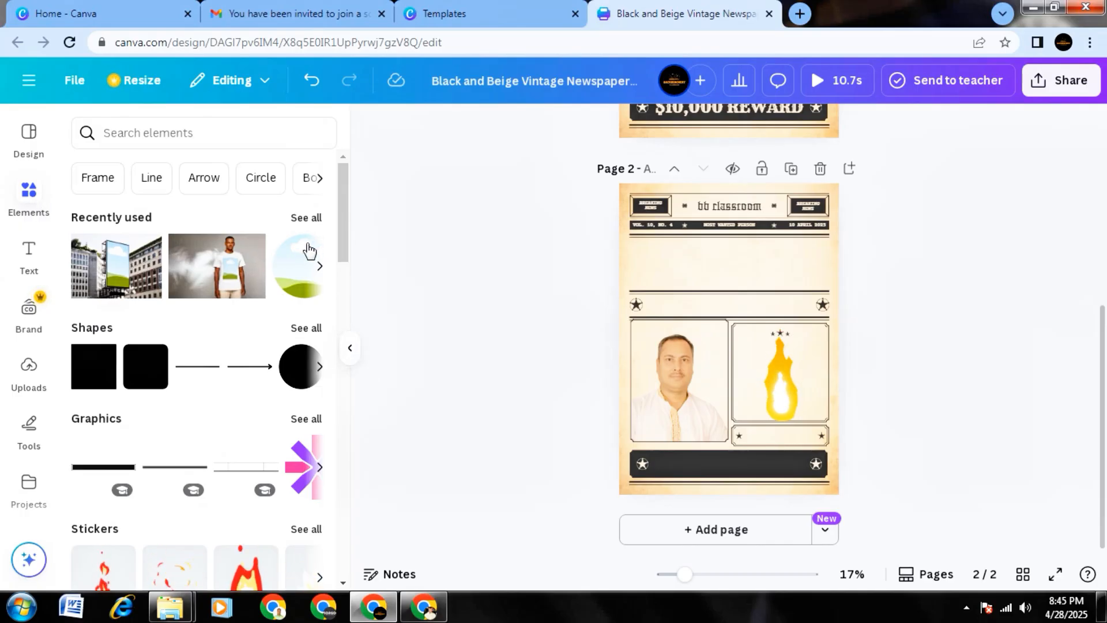
Collapse the elements side panel and delete page 2 from the poster design.
{"action": "left_click", "coordinate": [352, 355]}
{"action": "scroll", "coordinate": [843, 435], "scroll_direction": "up", "scroll_amount": 1}
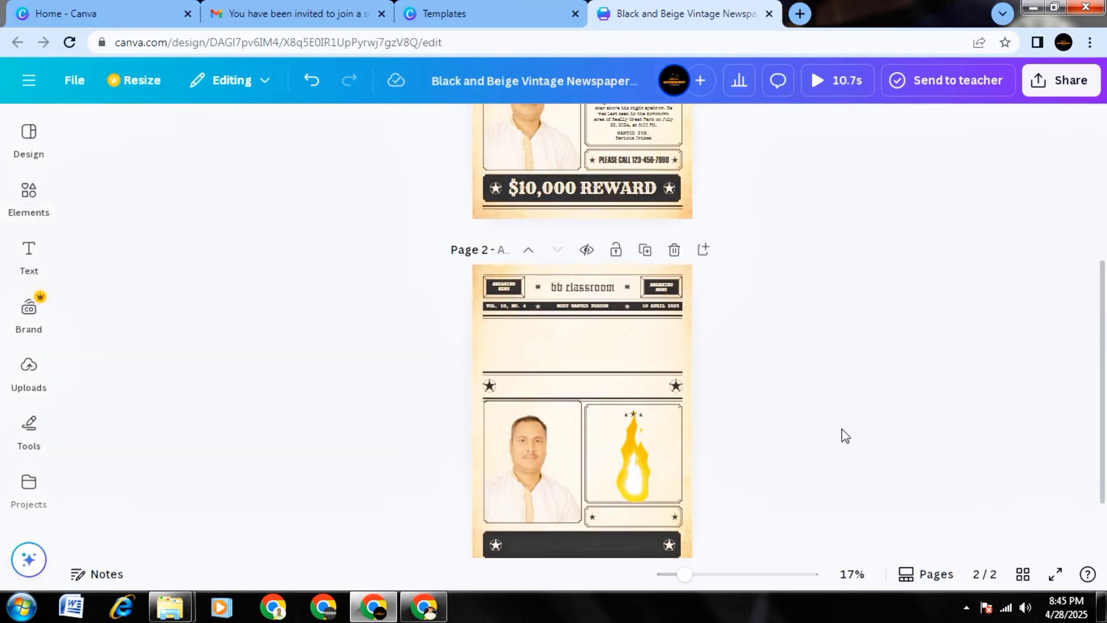
{"action": "left_click", "coordinate": [673, 251]}
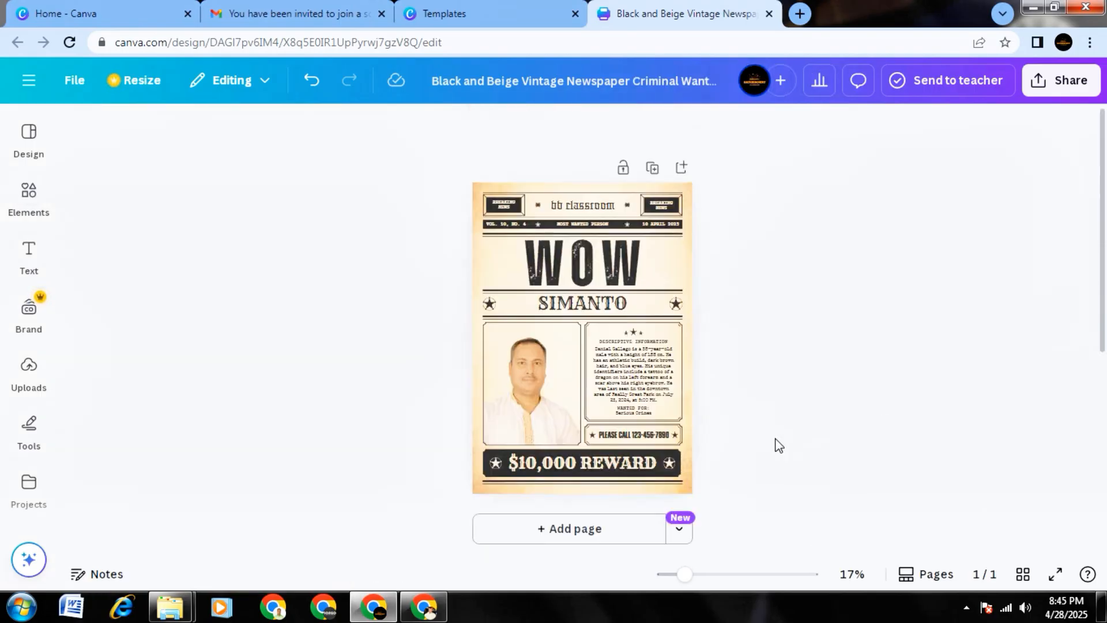
Change the WOW heading's text colour to a custom red, #C60B0B.
{"action": "left_click", "coordinate": [594, 263]}
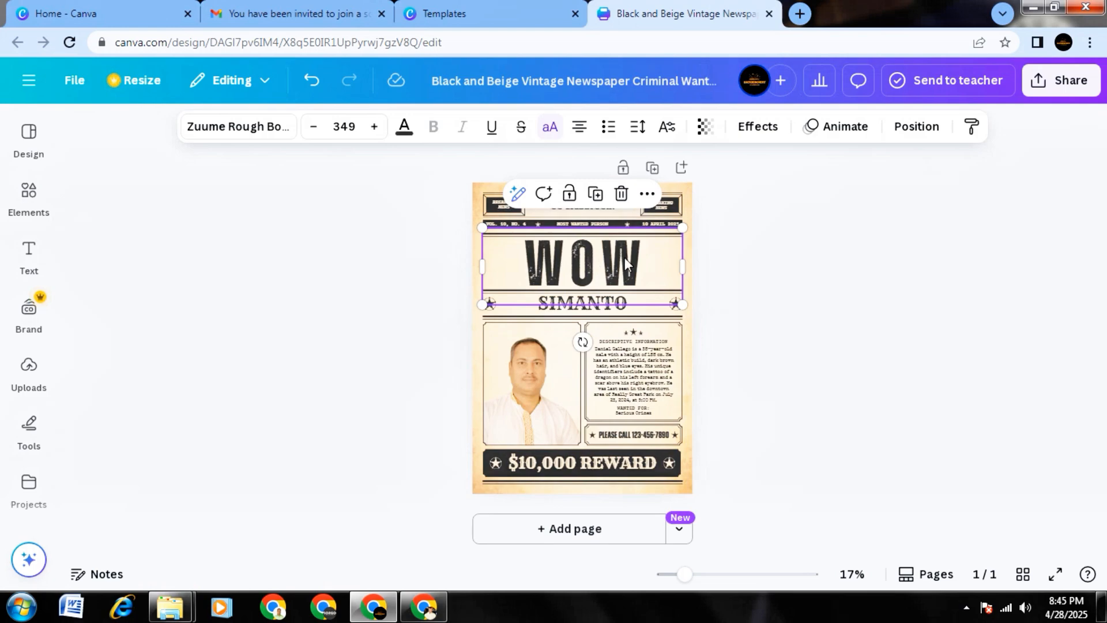
{"action": "double_click", "coordinate": [611, 268]}
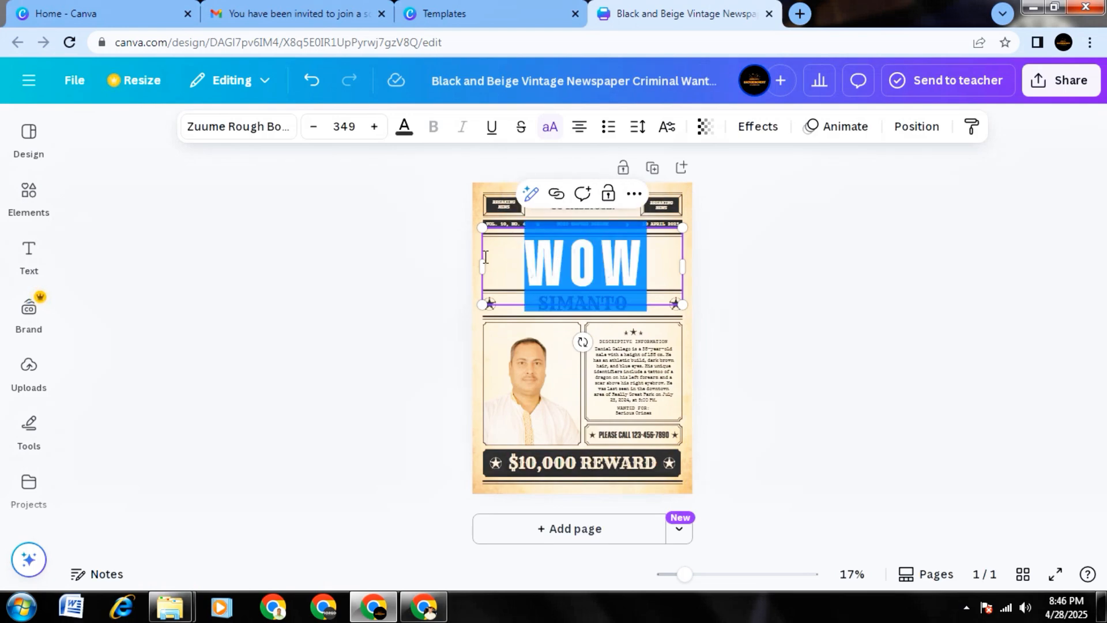
{"action": "left_click", "coordinate": [405, 130]}
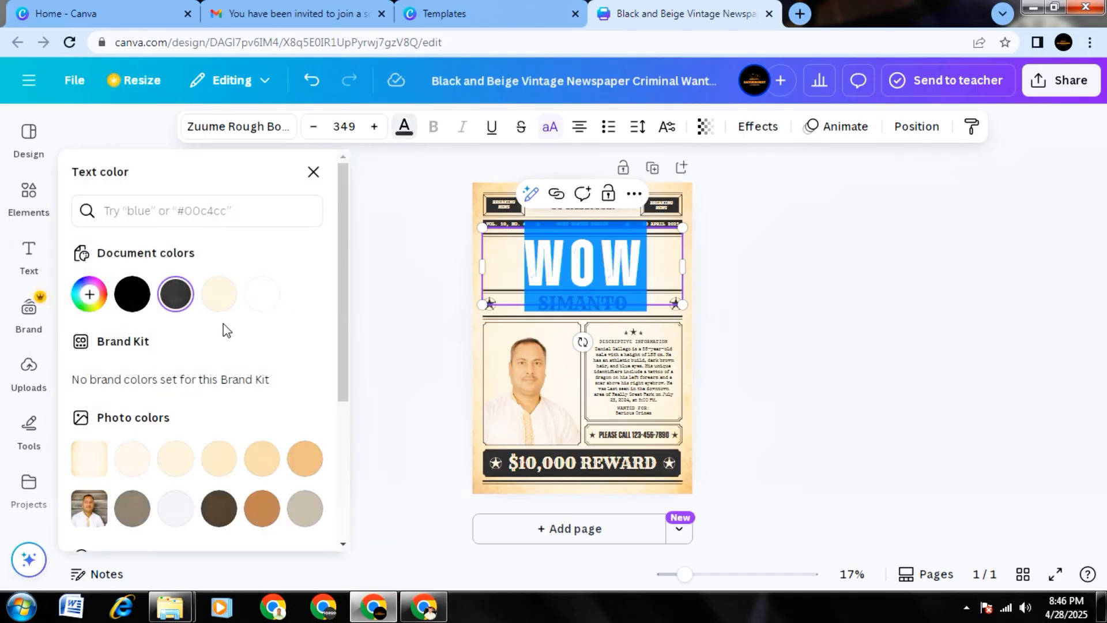
{"action": "scroll", "coordinate": [227, 349], "scroll_direction": "down", "scroll_amount": 3}
{"action": "scroll", "coordinate": [264, 369], "scroll_direction": "up", "scroll_amount": 2}
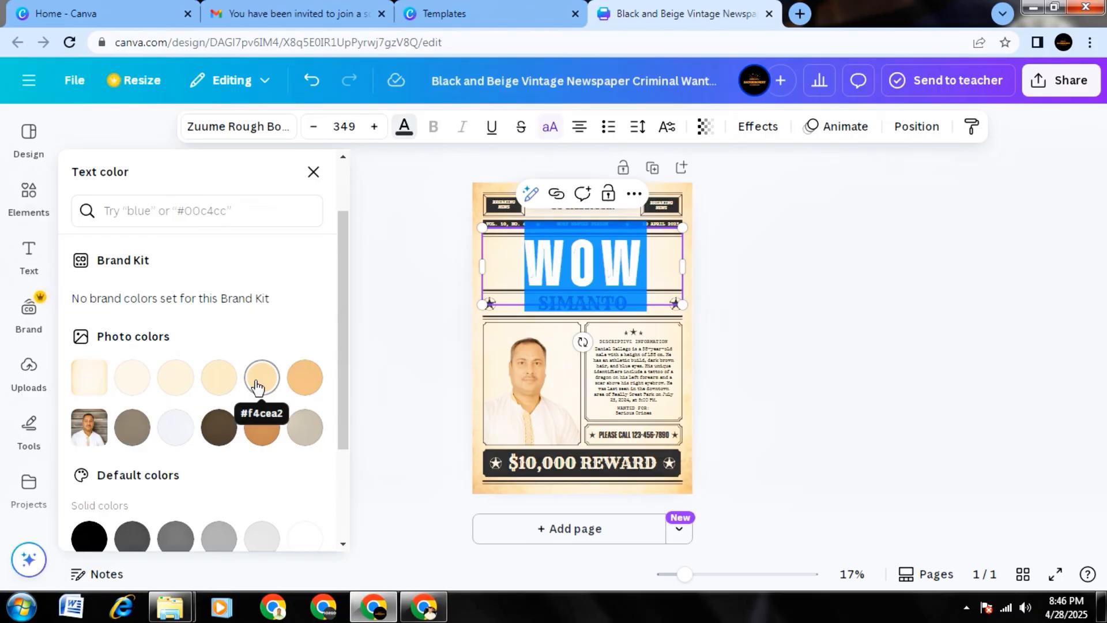
{"action": "scroll", "coordinate": [258, 385], "scroll_direction": "down", "scroll_amount": 3}
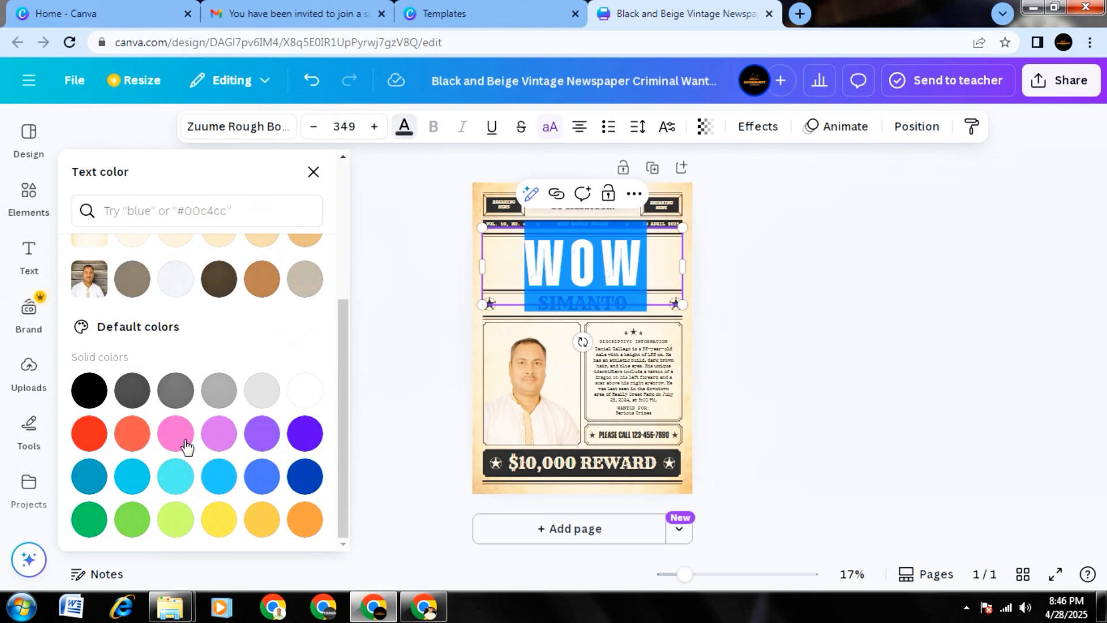
{"action": "scroll", "coordinate": [218, 468], "scroll_direction": "up", "scroll_amount": 5}
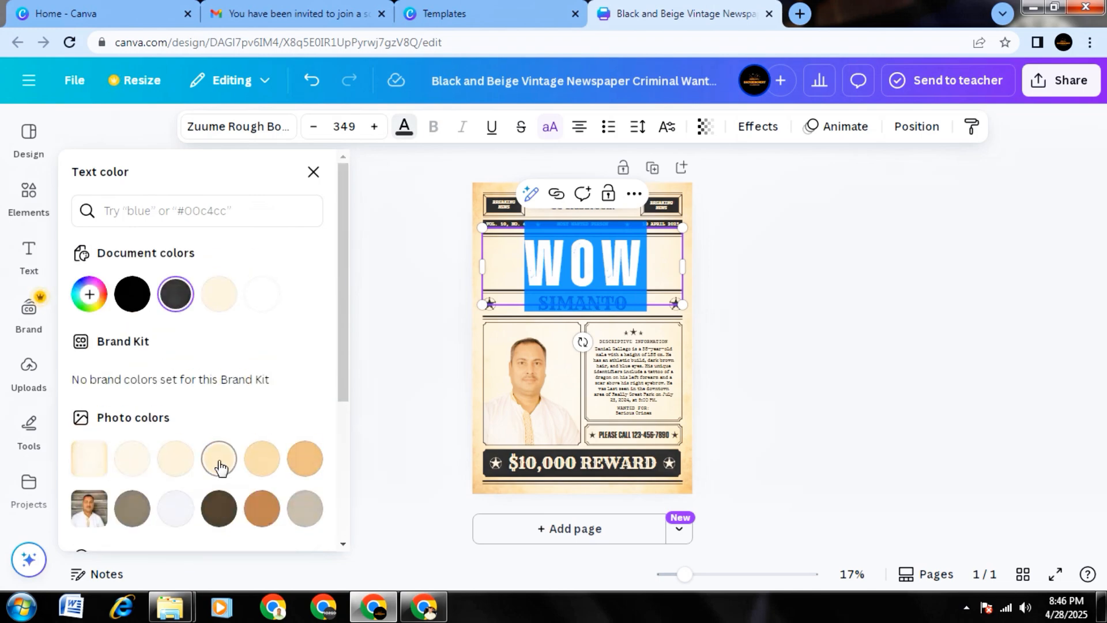
{"action": "left_click", "coordinate": [92, 296]}
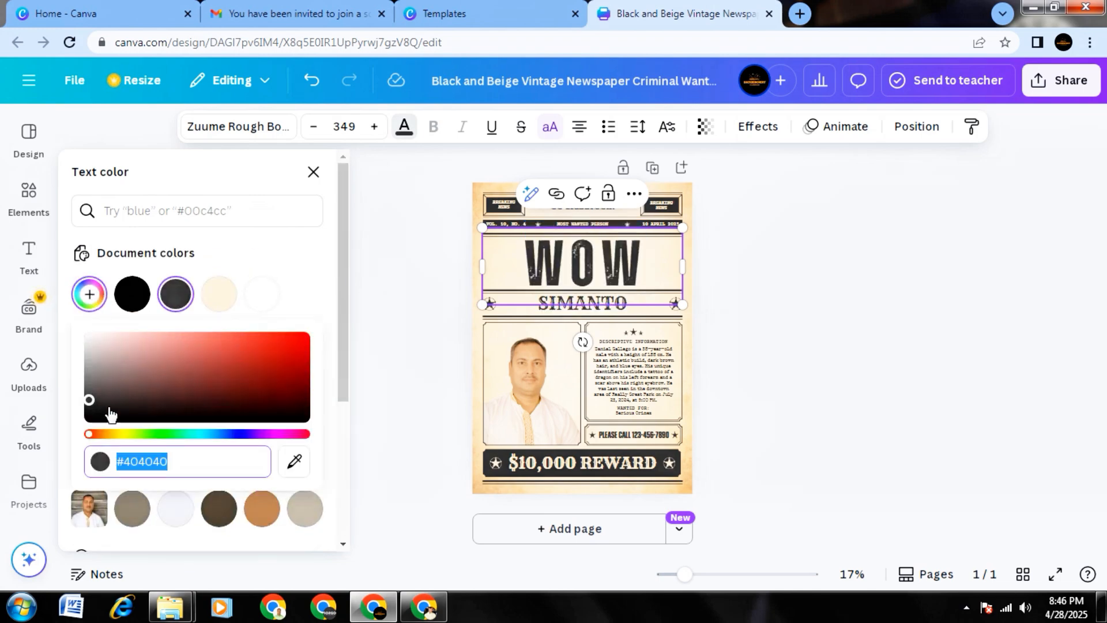
{"action": "left_click_drag", "start_coordinate": [109, 411], "coordinate": [295, 354]}
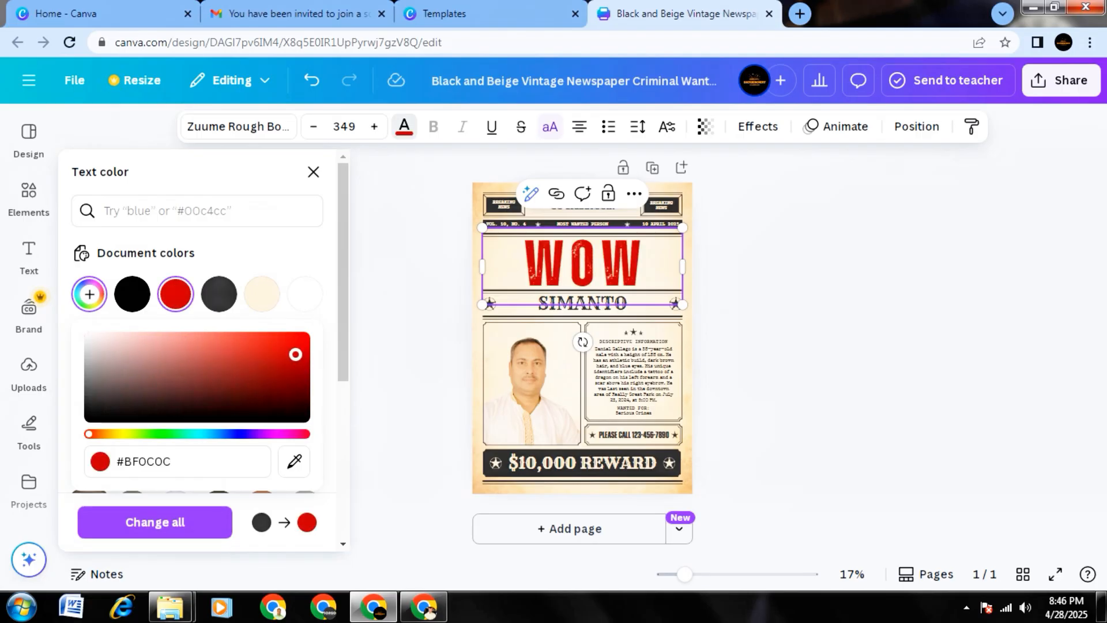
{"action": "left_click", "coordinate": [297, 351]}
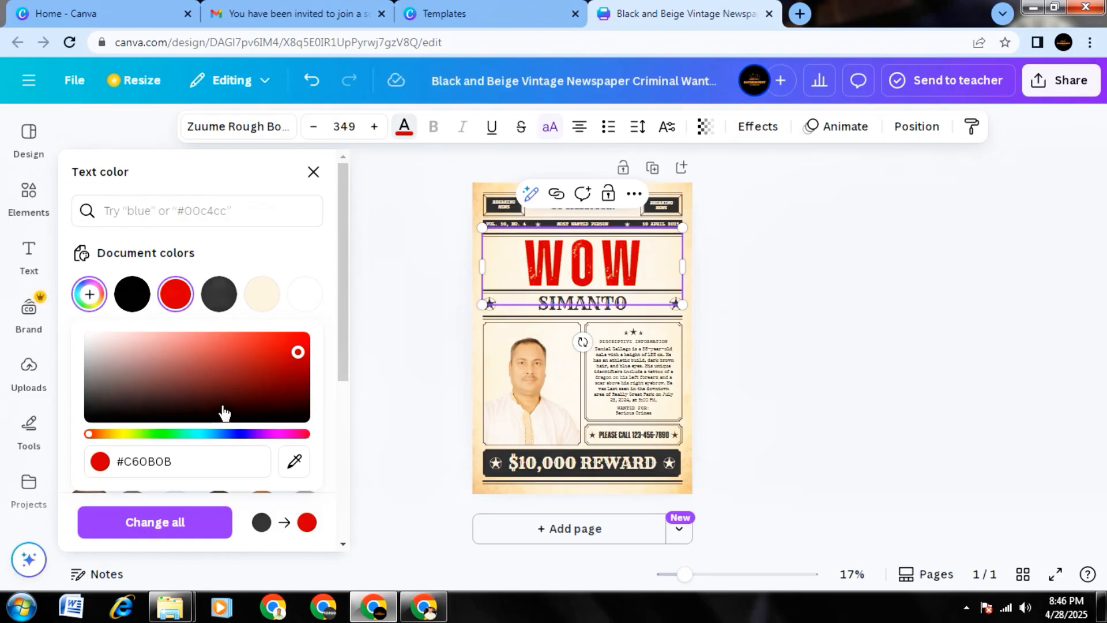
{"action": "left_click", "coordinate": [423, 353]}
{"action": "left_click", "coordinate": [424, 353]}
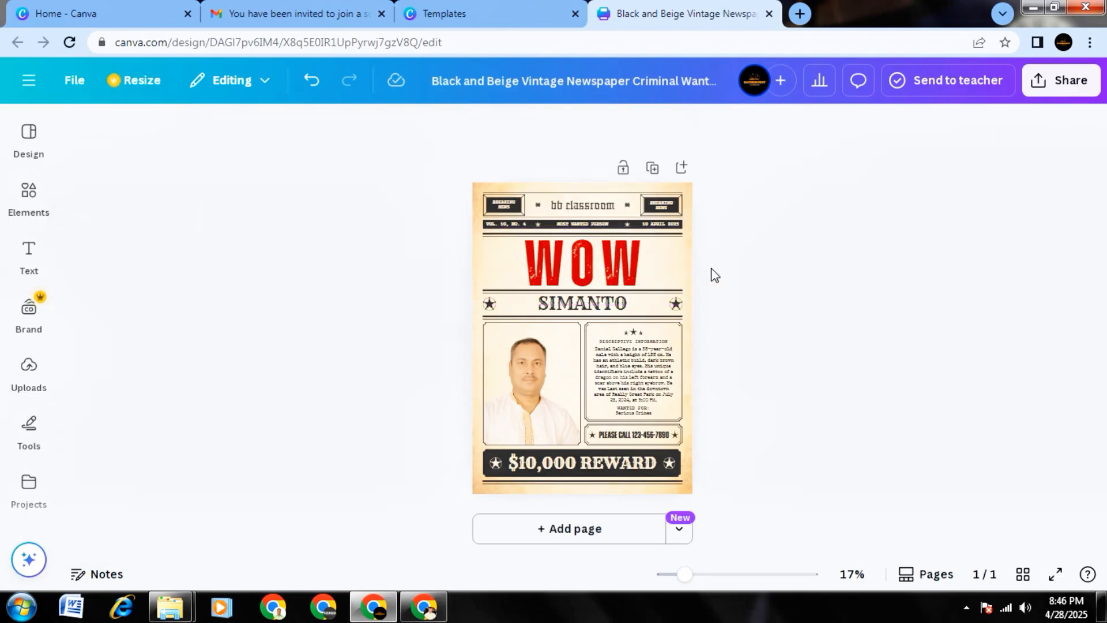
Recolour the name line below the WOW heading with the violet from the default solid colours.
{"action": "left_click", "coordinate": [596, 305]}
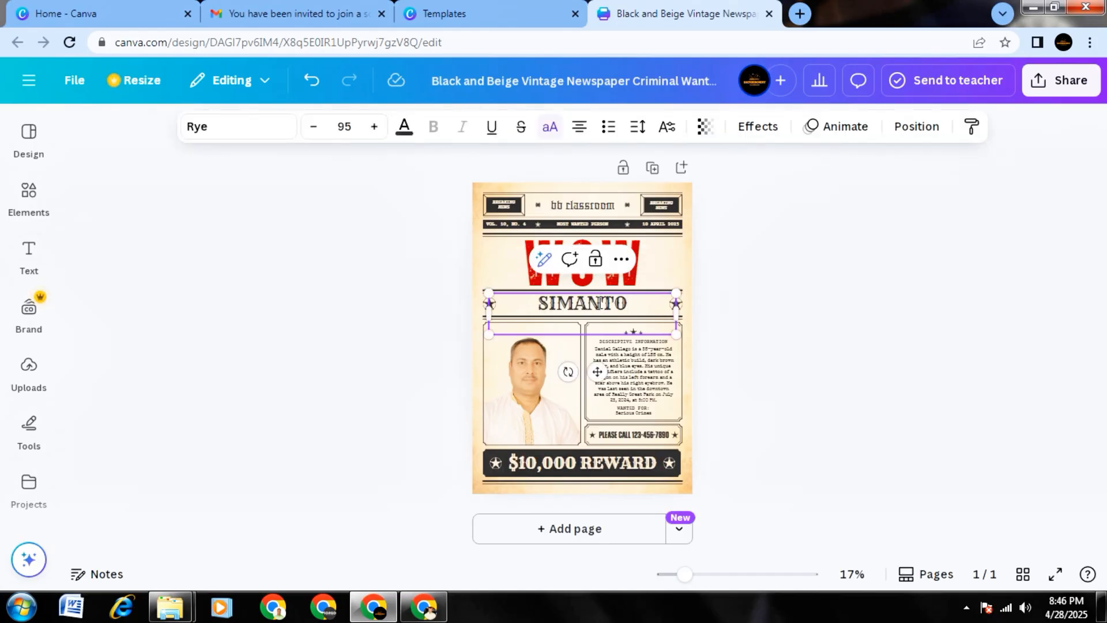
{"action": "double_click", "coordinate": [599, 303]}
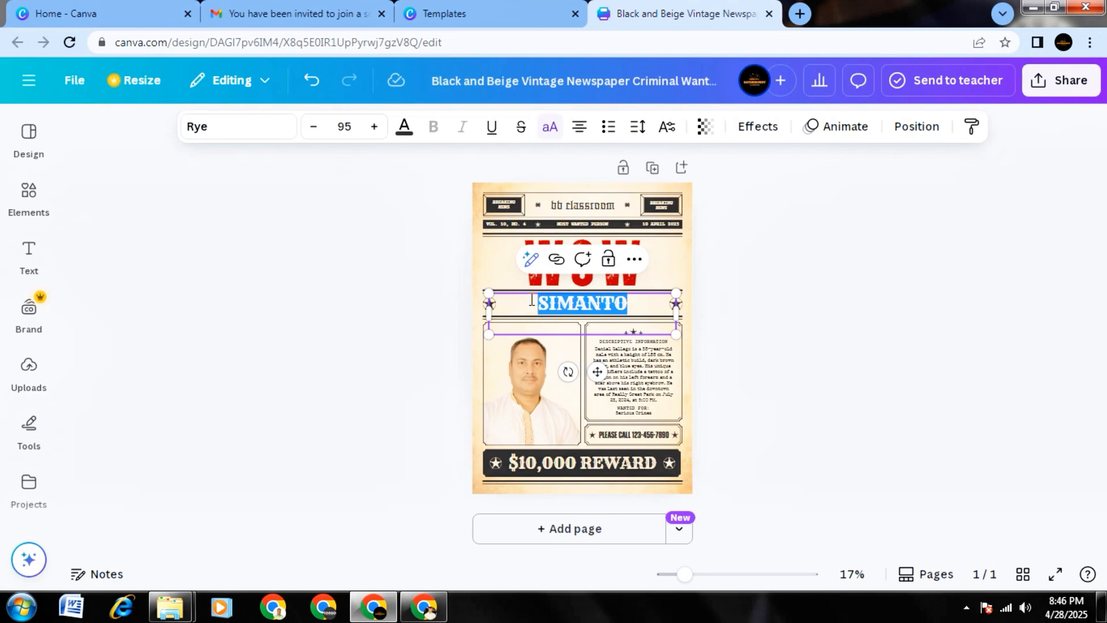
{"action": "left_click", "coordinate": [406, 128]}
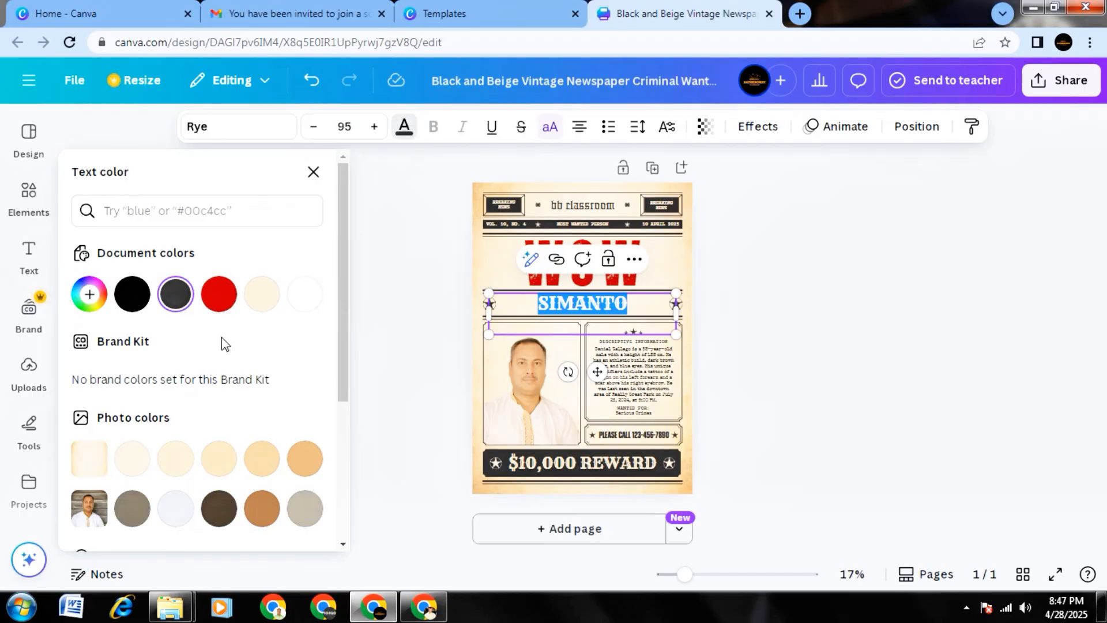
{"action": "scroll", "coordinate": [210, 334], "scroll_direction": "down", "scroll_amount": 3}
{"action": "scroll", "coordinate": [210, 334], "scroll_direction": "up", "scroll_amount": 3}
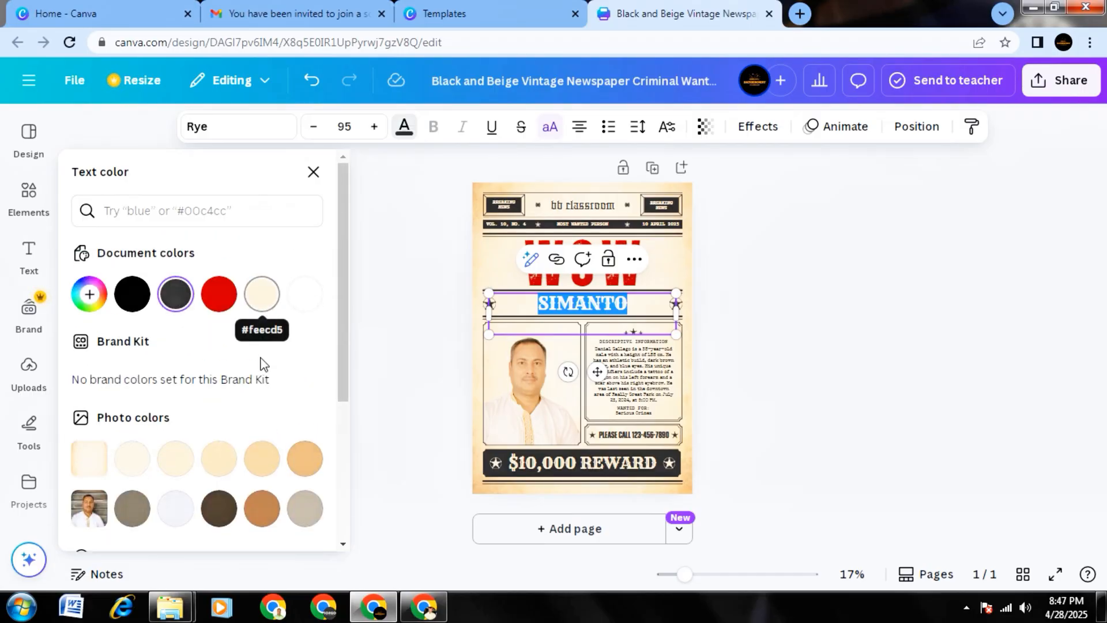
{"action": "scroll", "coordinate": [255, 417], "scroll_direction": "down", "scroll_amount": 3}
{"action": "scroll", "coordinate": [256, 417], "scroll_direction": "down", "scroll_amount": 2}
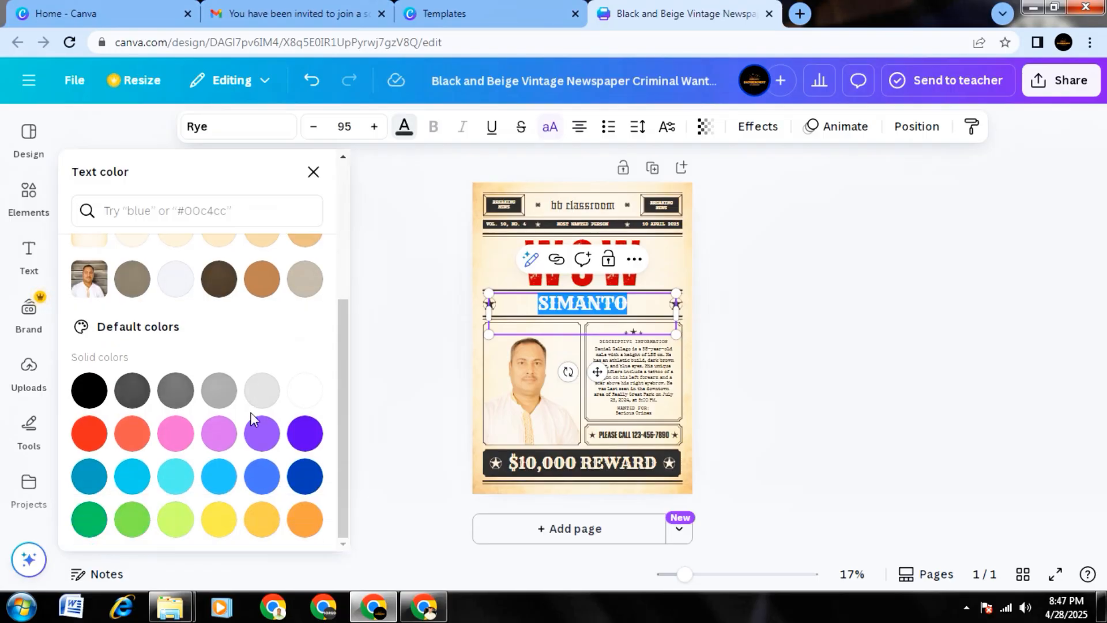
{"action": "left_click", "coordinate": [300, 439]}
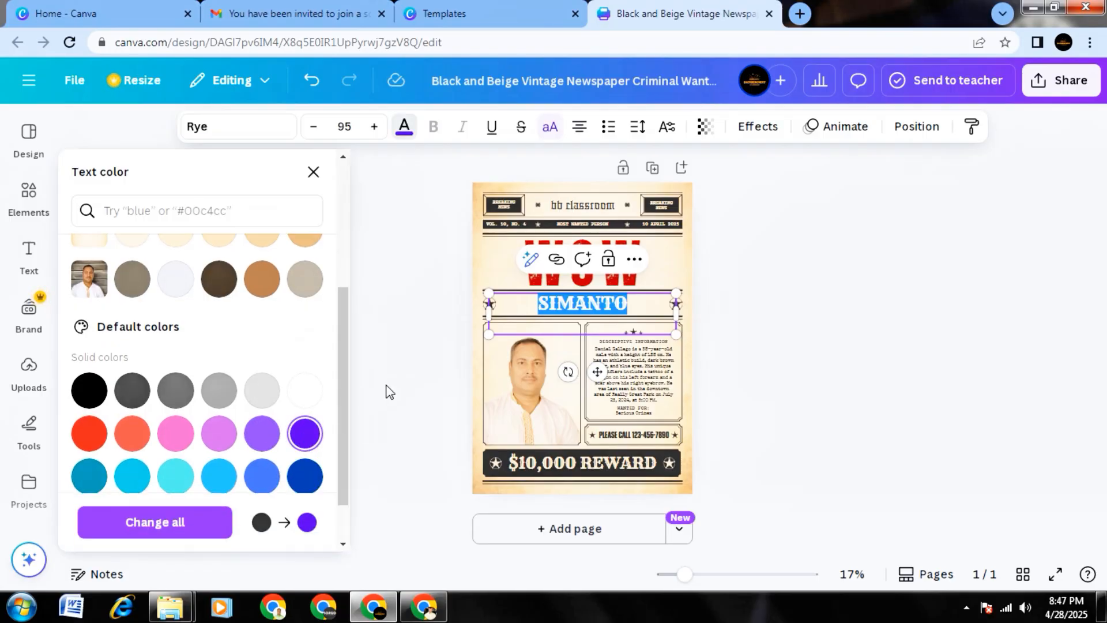
{"action": "left_click", "coordinate": [358, 390]}
{"action": "left_click", "coordinate": [335, 385]}
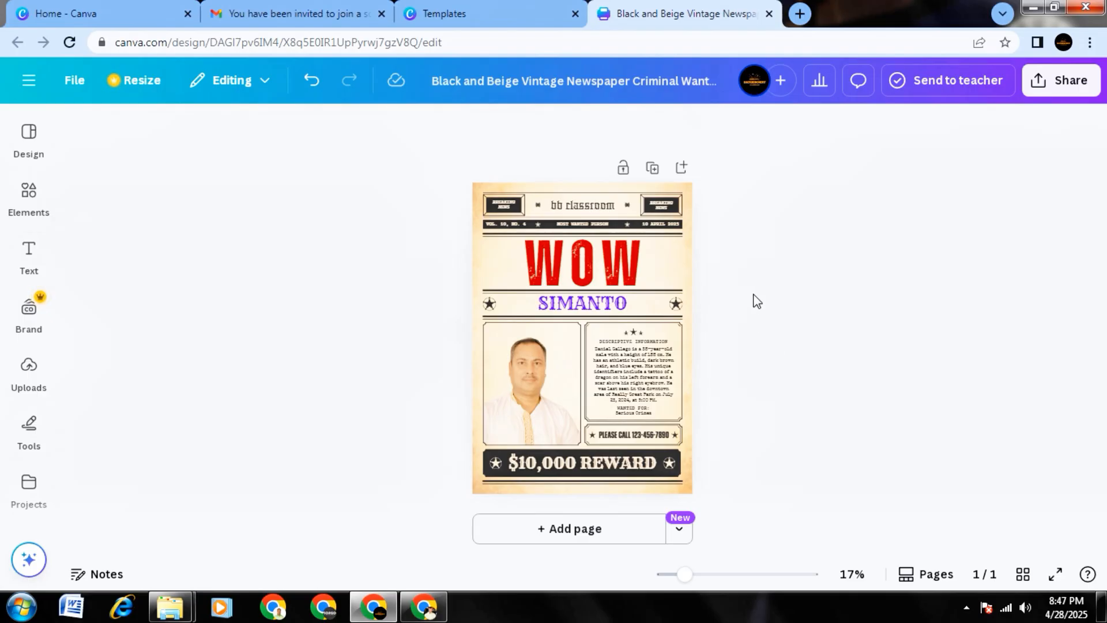
Change the WOW heading's font to Rye from the document fonts.
{"action": "left_click", "coordinate": [609, 265]}
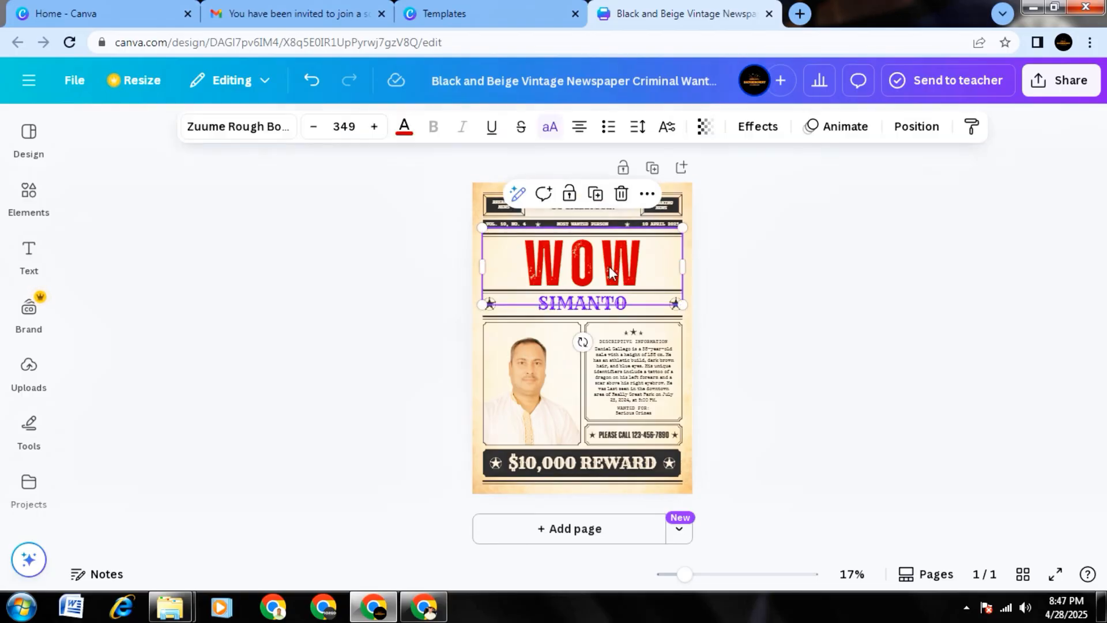
{"action": "double_click", "coordinate": [610, 266]}
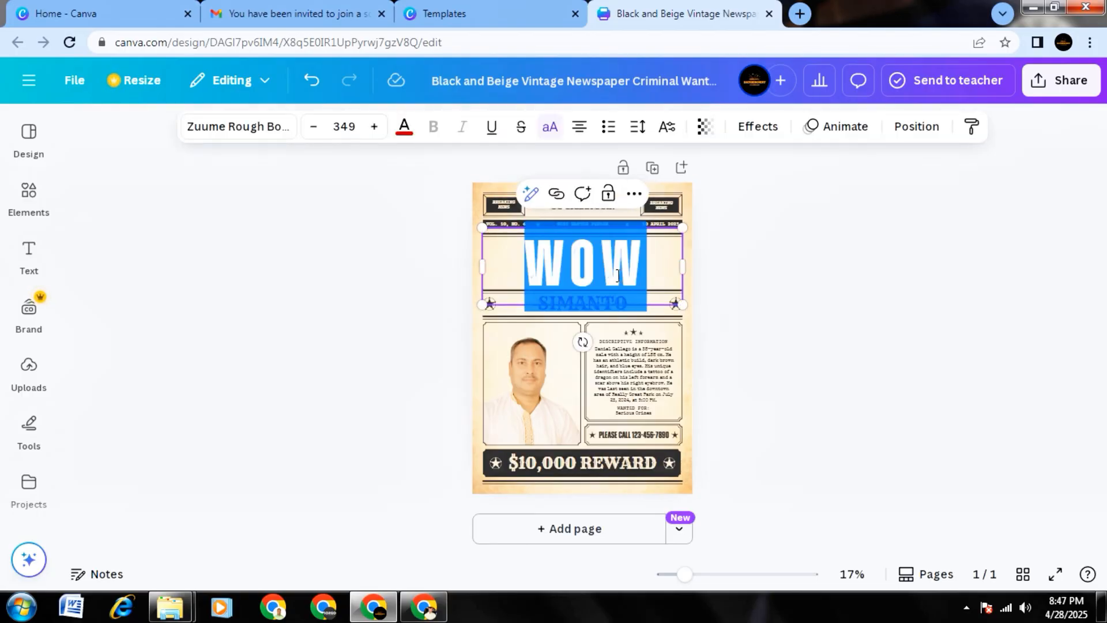
{"action": "left_click", "coordinate": [239, 128]}
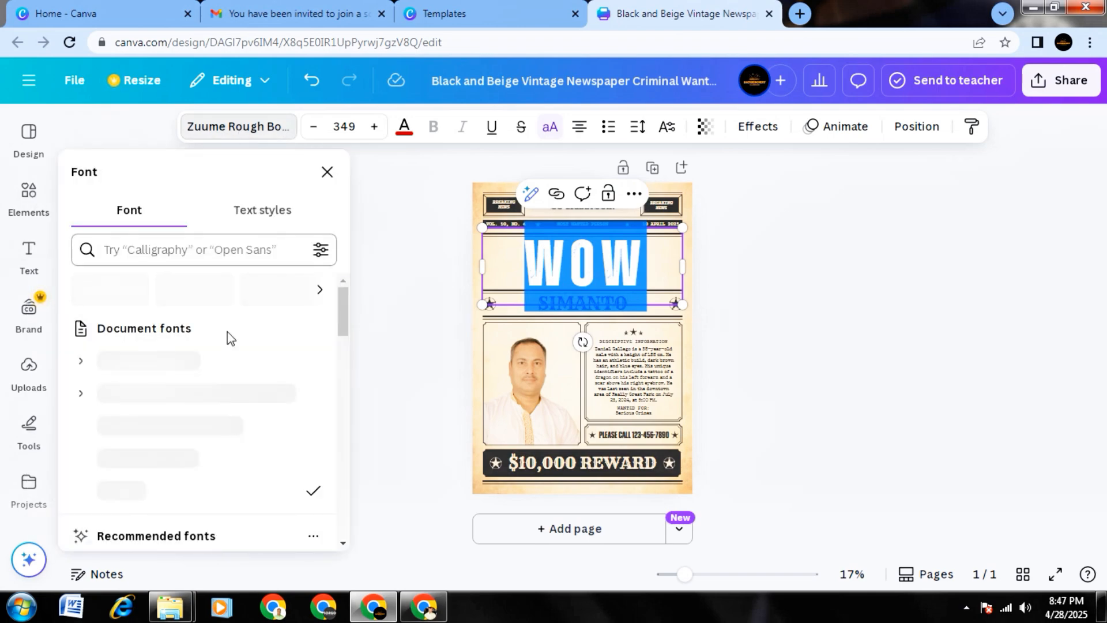
{"action": "scroll", "coordinate": [234, 367], "scroll_direction": "down", "scroll_amount": 1}
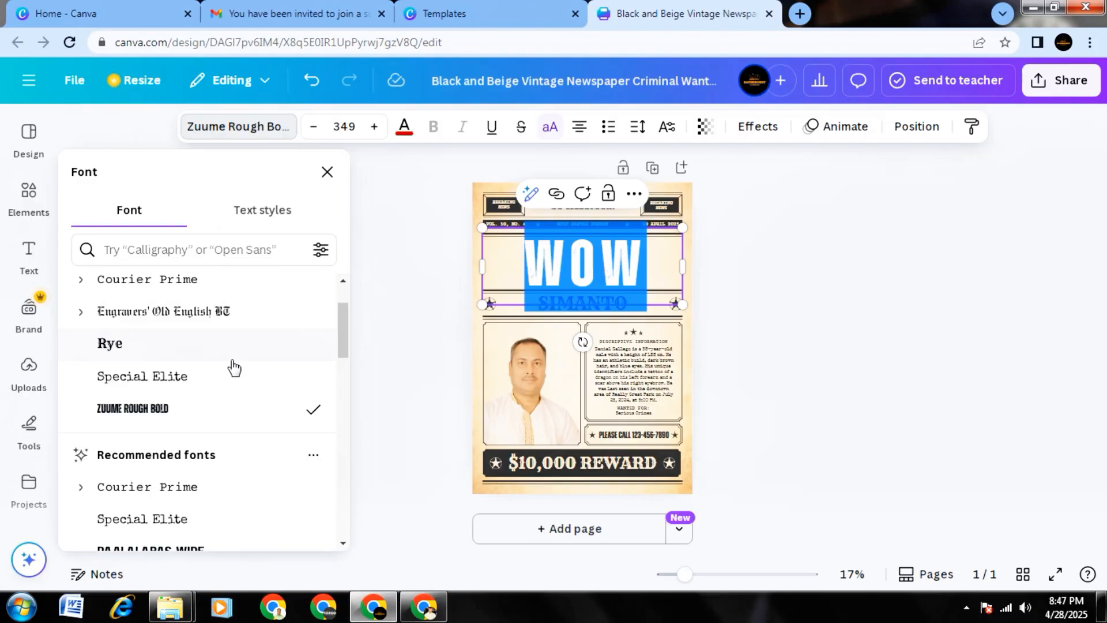
{"action": "scroll", "coordinate": [231, 369], "scroll_direction": "up", "scroll_amount": 1}
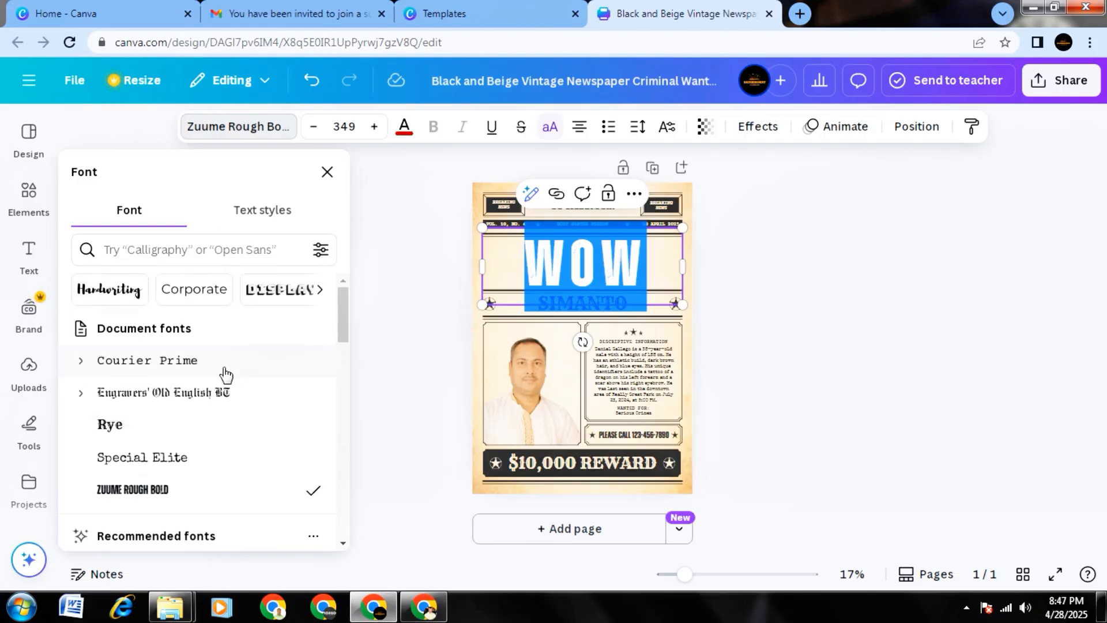
{"action": "left_click", "coordinate": [114, 428]}
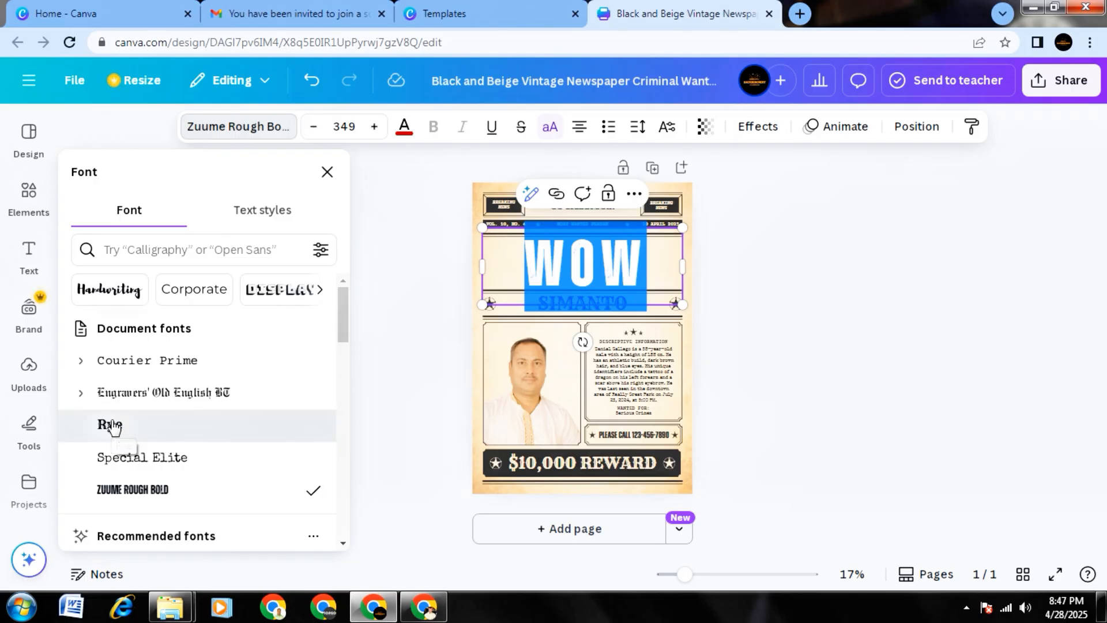
{"action": "left_click", "coordinate": [779, 381]}
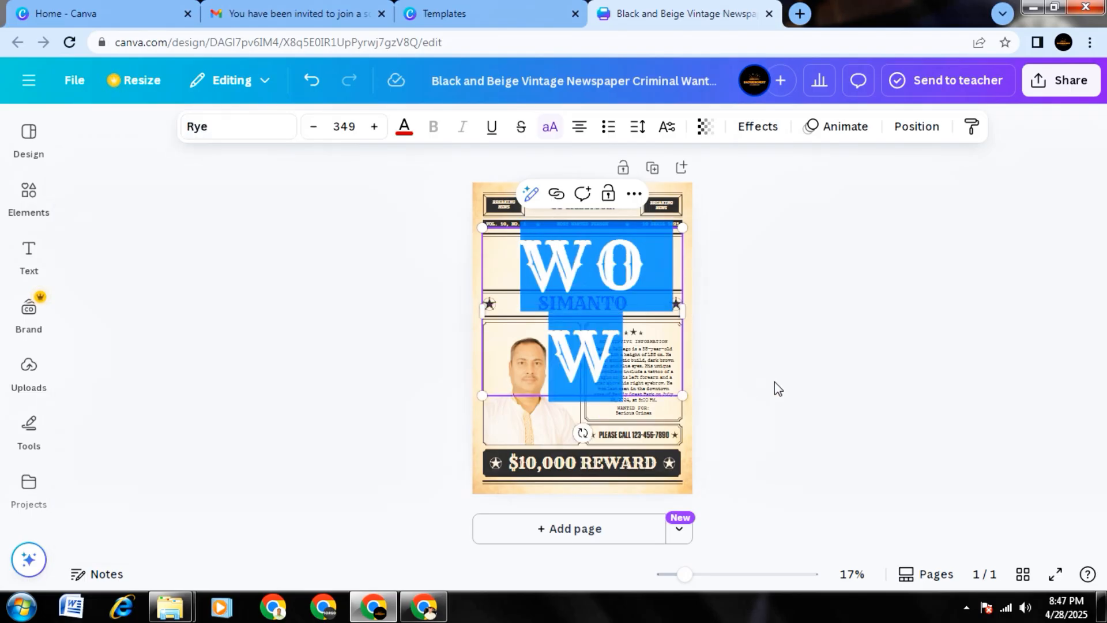
{"action": "left_click", "coordinate": [774, 382]}
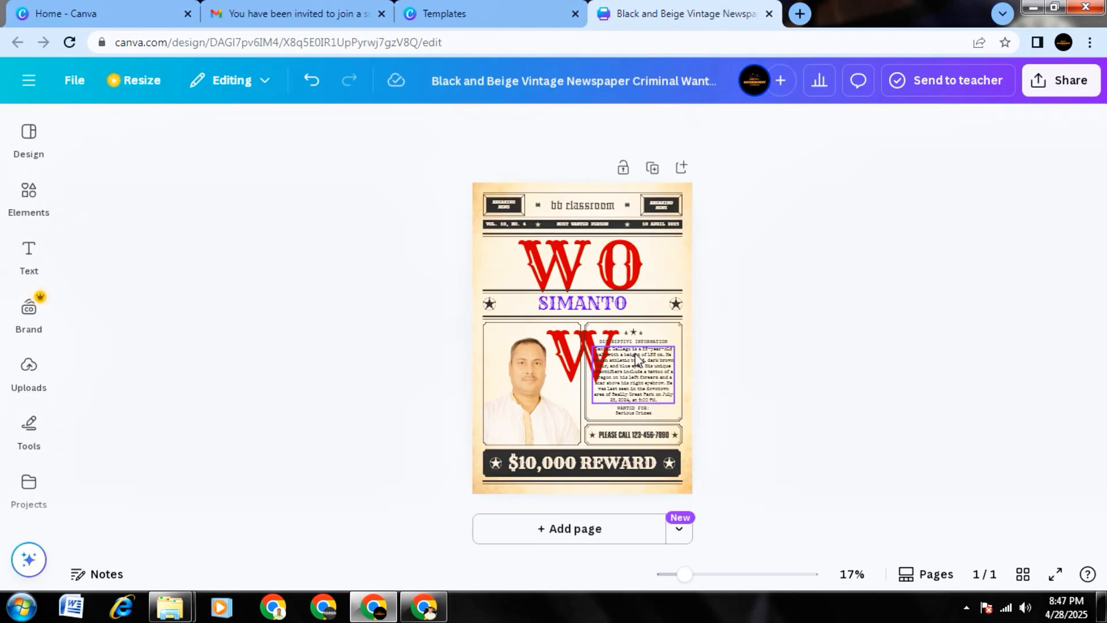
{"action": "left_click", "coordinate": [596, 350]}
{"action": "left_click", "coordinate": [726, 327]}
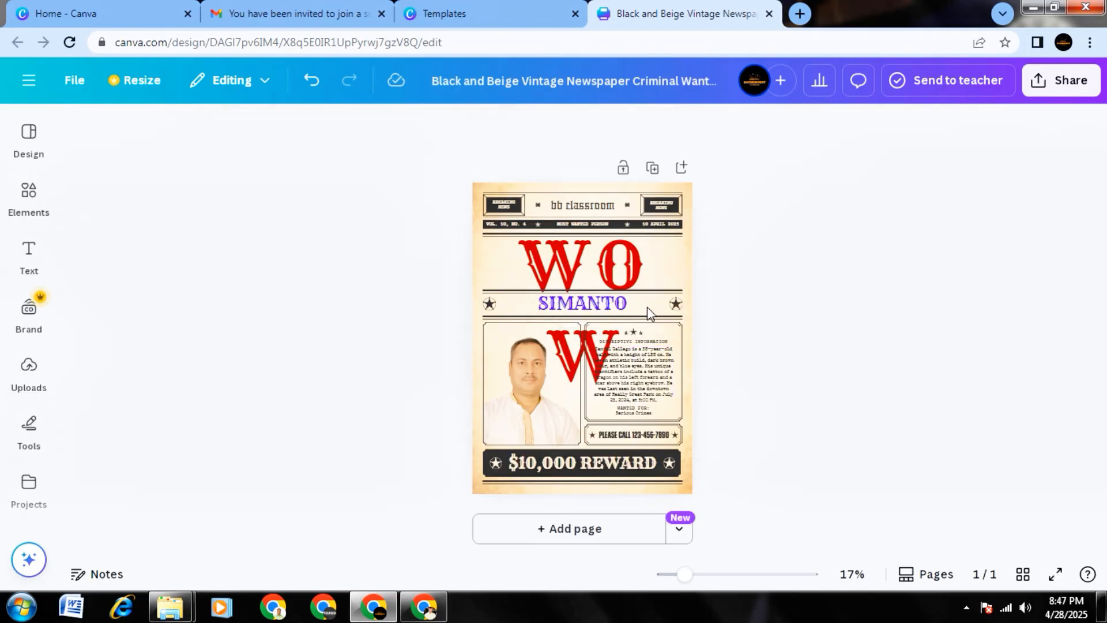
Set the font size of the WOW heading to 100.
{"action": "left_click", "coordinate": [604, 270]}
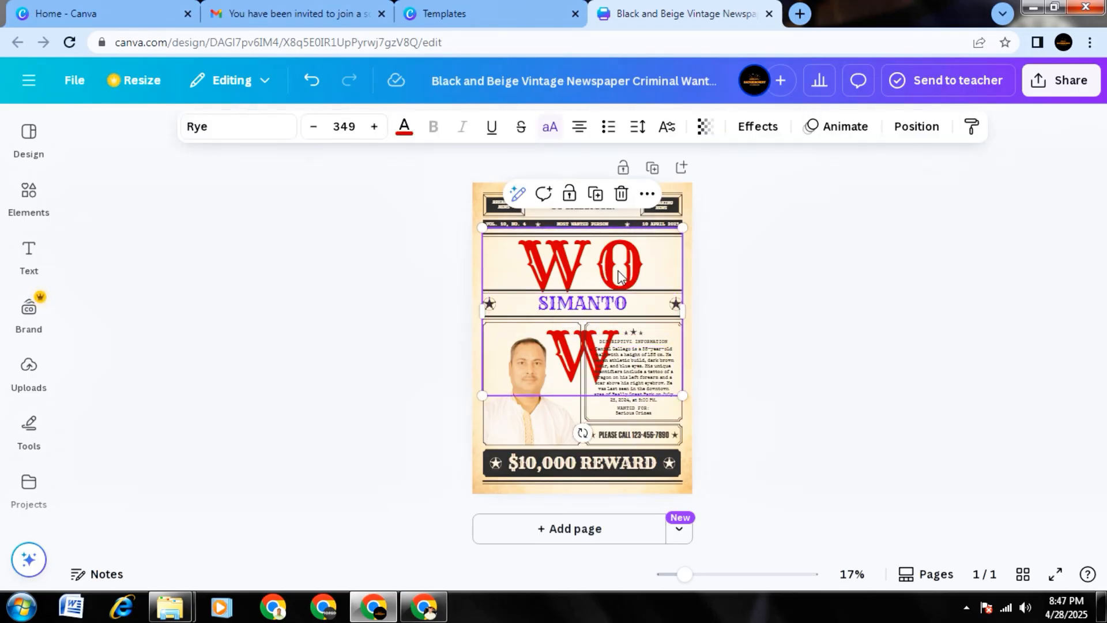
{"action": "double_click", "coordinate": [619, 270]}
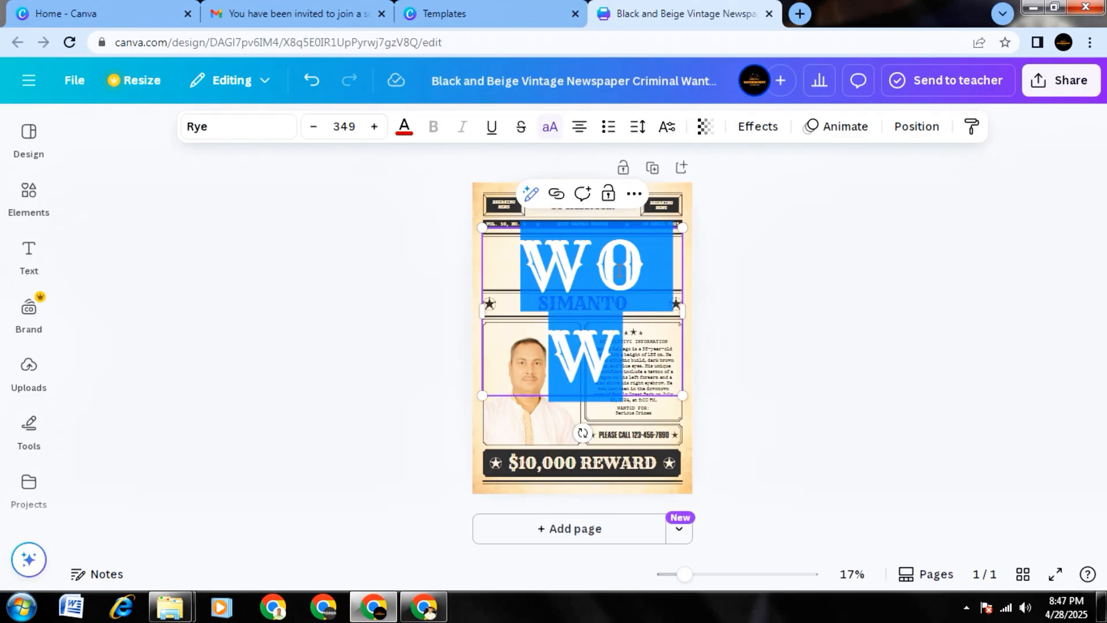
{"action": "left_click", "coordinate": [349, 126]}
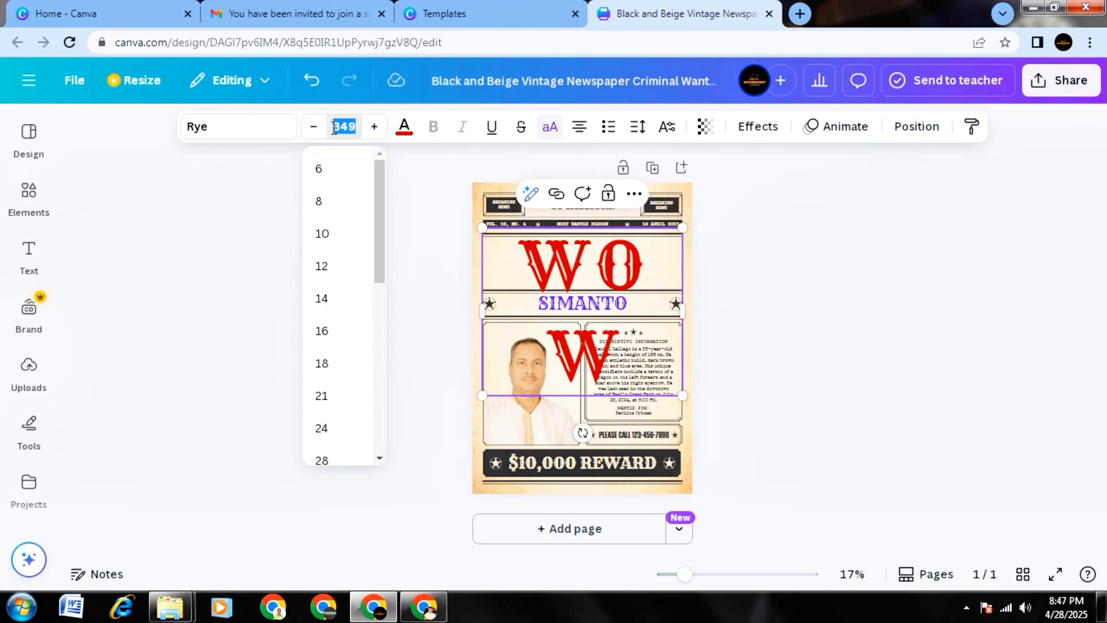
{"action": "type", "text": "100"}
{"action": "key", "text": "Return"}
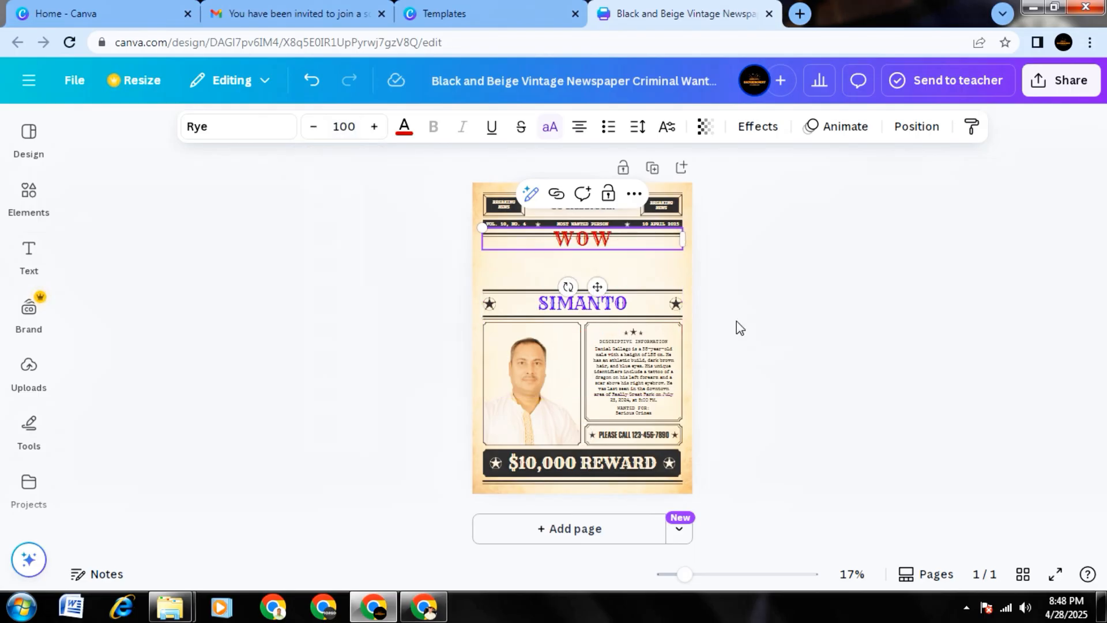
Move the WOW heading slightly down into the blank band above the name line and set its font size to 200.
{"action": "left_click_drag", "start_coordinate": [597, 287], "coordinate": [599, 306]}
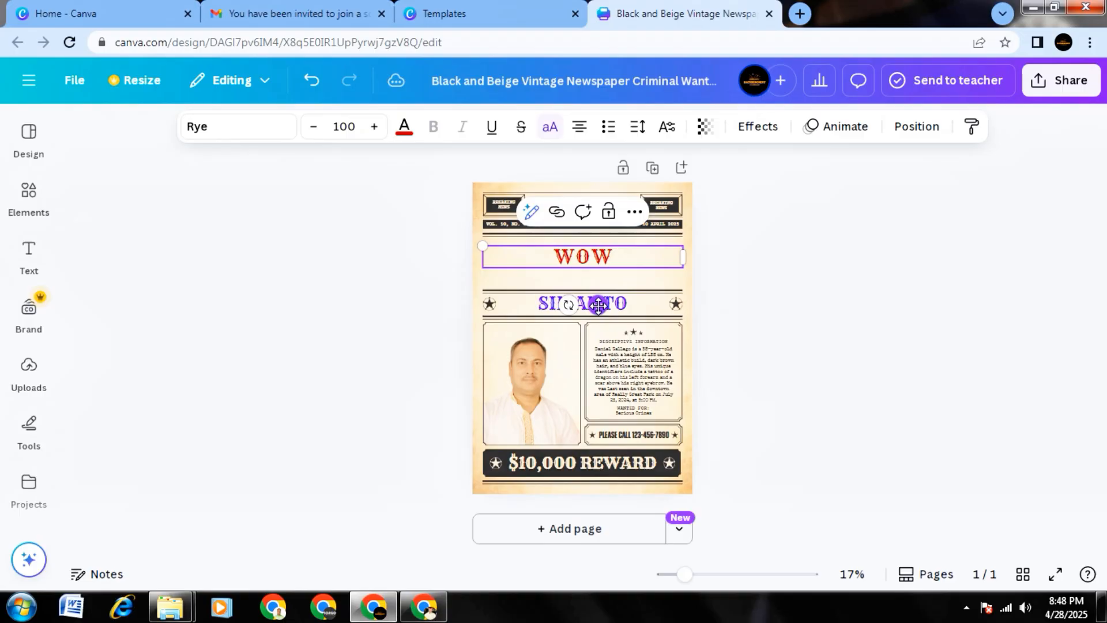
{"action": "double_click", "coordinate": [596, 257]}
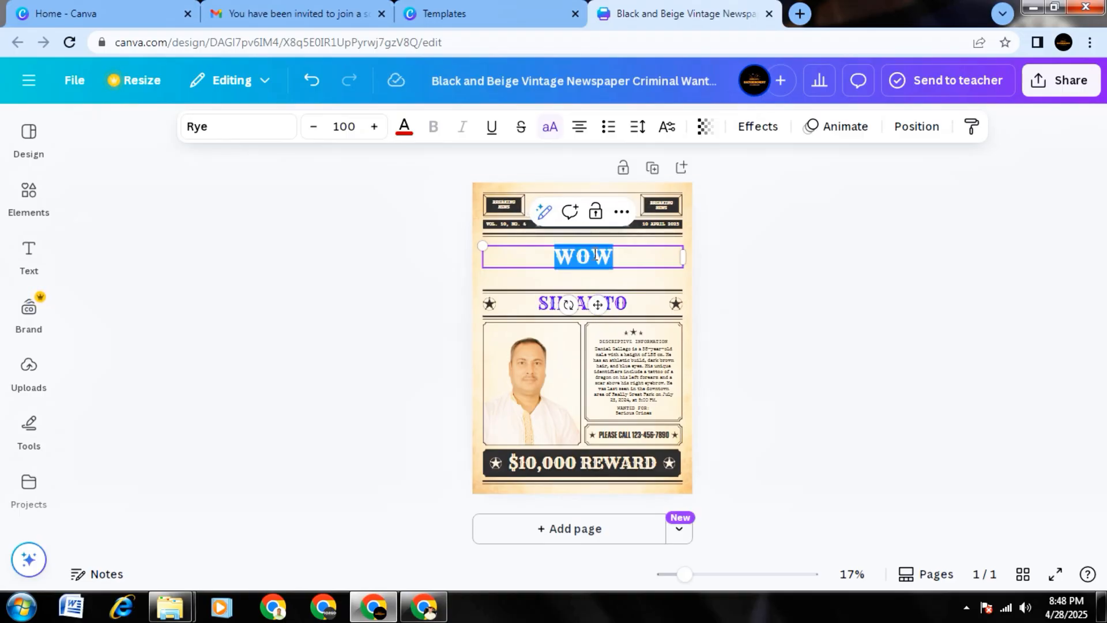
{"action": "left_click", "coordinate": [360, 126]}
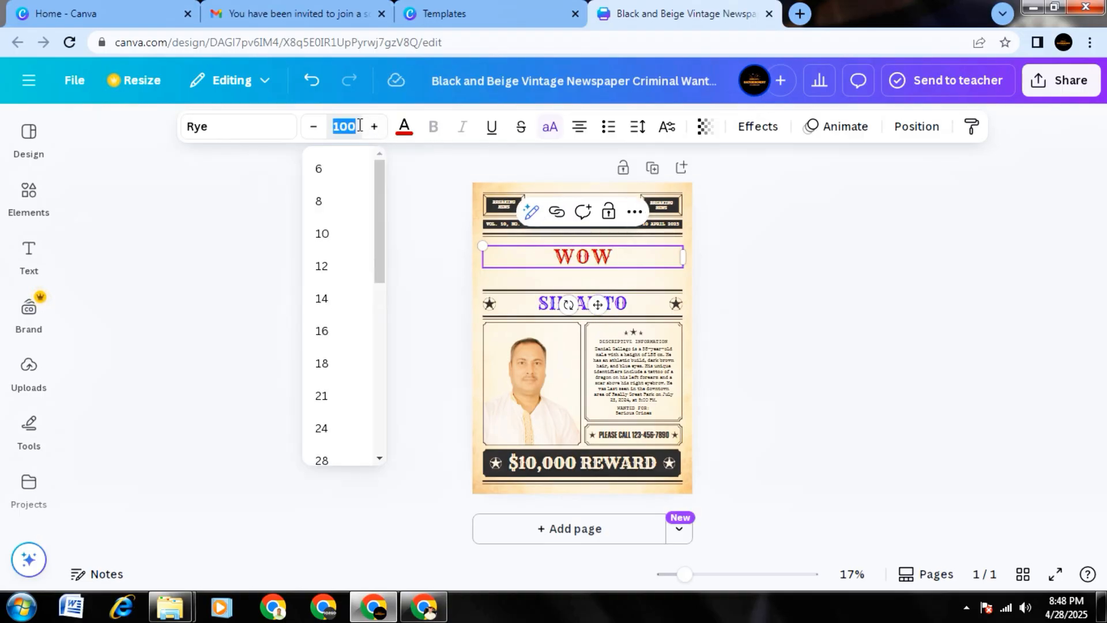
{"action": "type", "text": "200"}
{"action": "key", "text": "Return"}
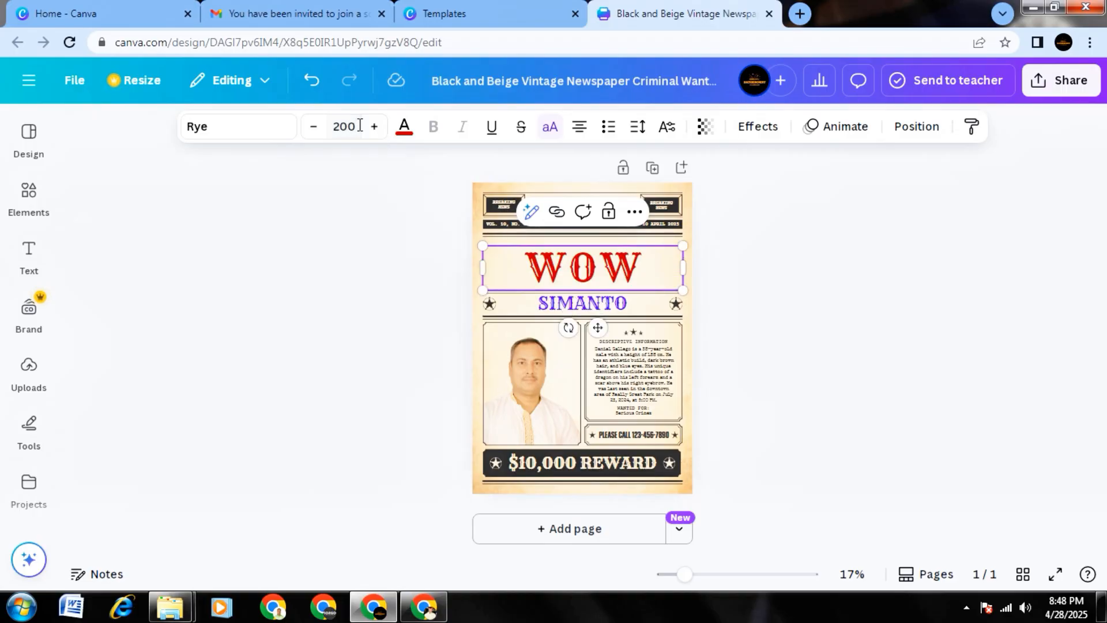
{"action": "left_click", "coordinate": [774, 281]}
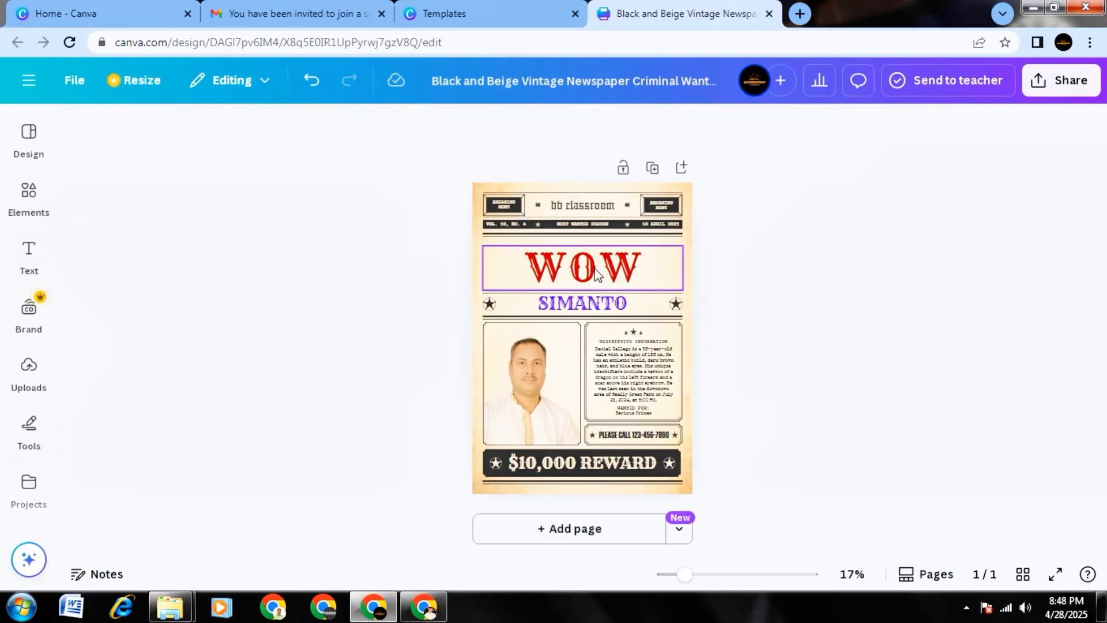
Change the WOW heading's font to Sacramento from the recommended fonts.
{"action": "double_click", "coordinate": [596, 269]}
{"action": "double_click", "coordinate": [596, 268]}
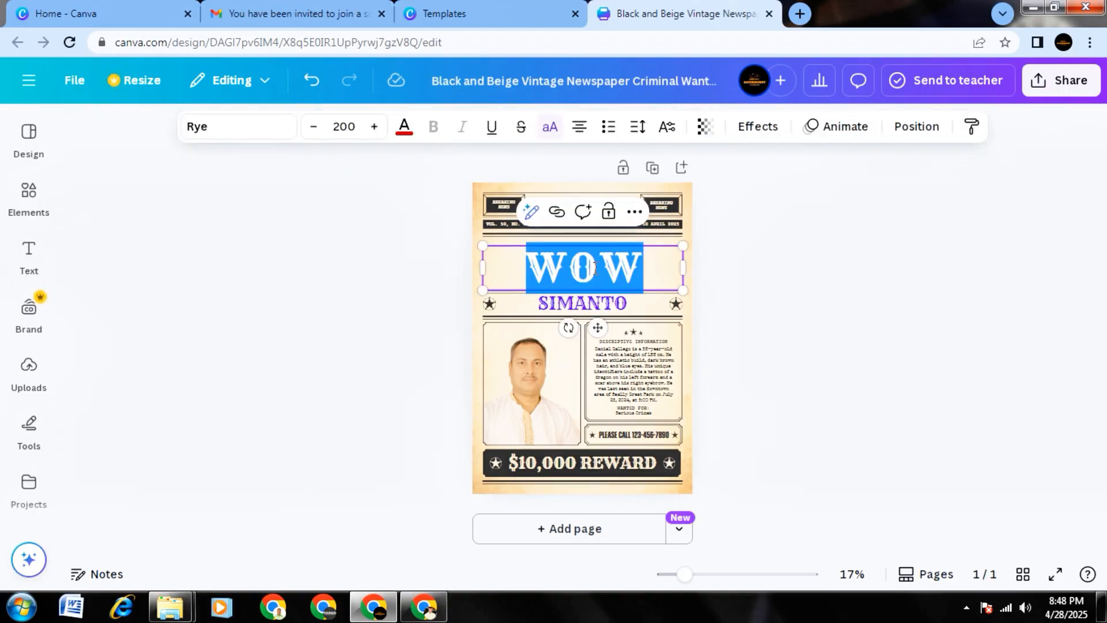
{"action": "left_click", "coordinate": [250, 130]}
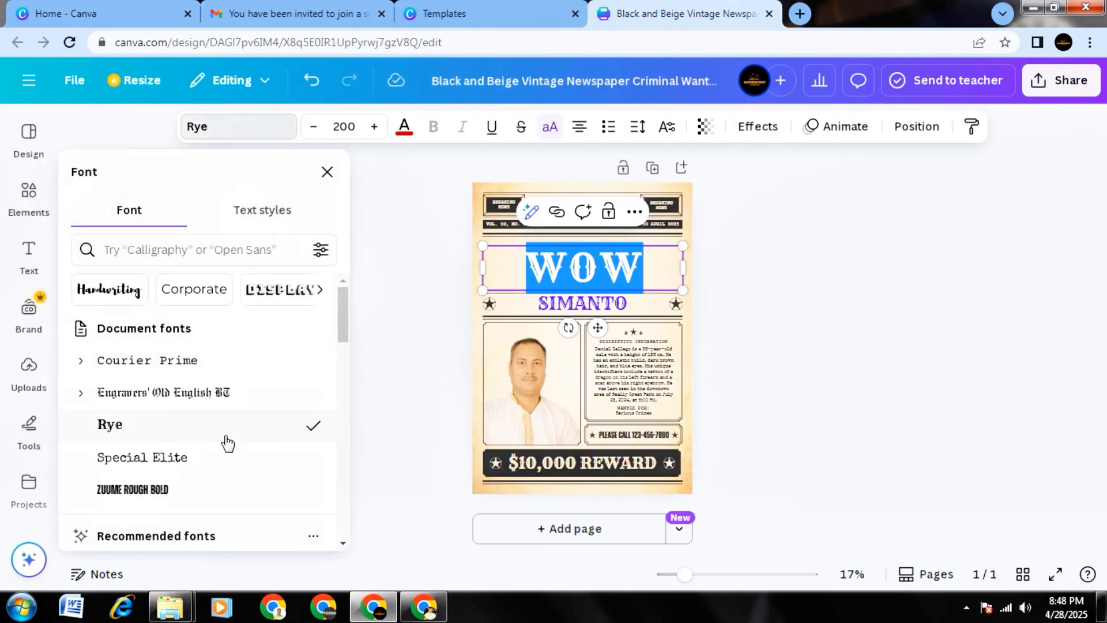
{"action": "scroll", "coordinate": [228, 442], "scroll_direction": "down", "scroll_amount": 3}
{"action": "scroll", "coordinate": [226, 438], "scroll_direction": "down", "scroll_amount": 3}
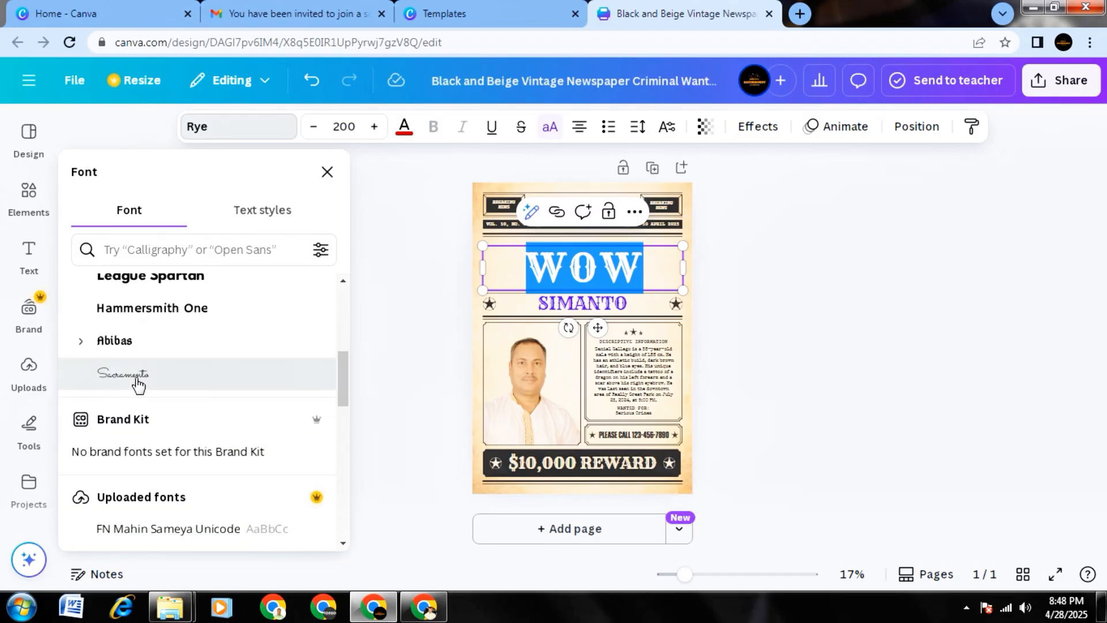
{"action": "left_click", "coordinate": [139, 384]}
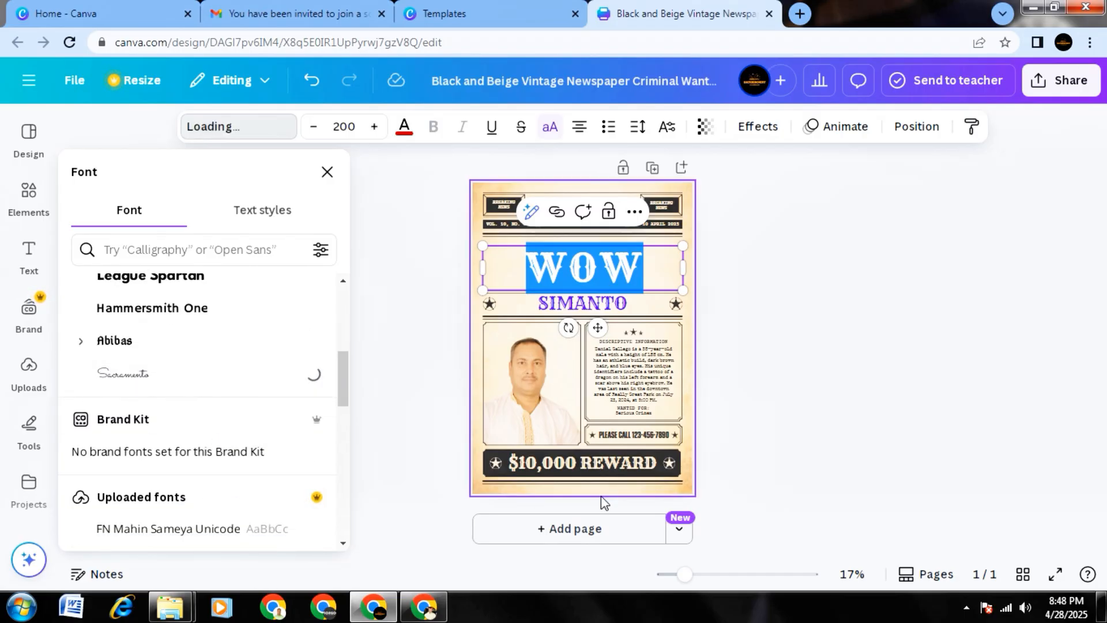
{"action": "left_click", "coordinate": [812, 416]}
{"action": "left_click", "coordinate": [787, 413]}
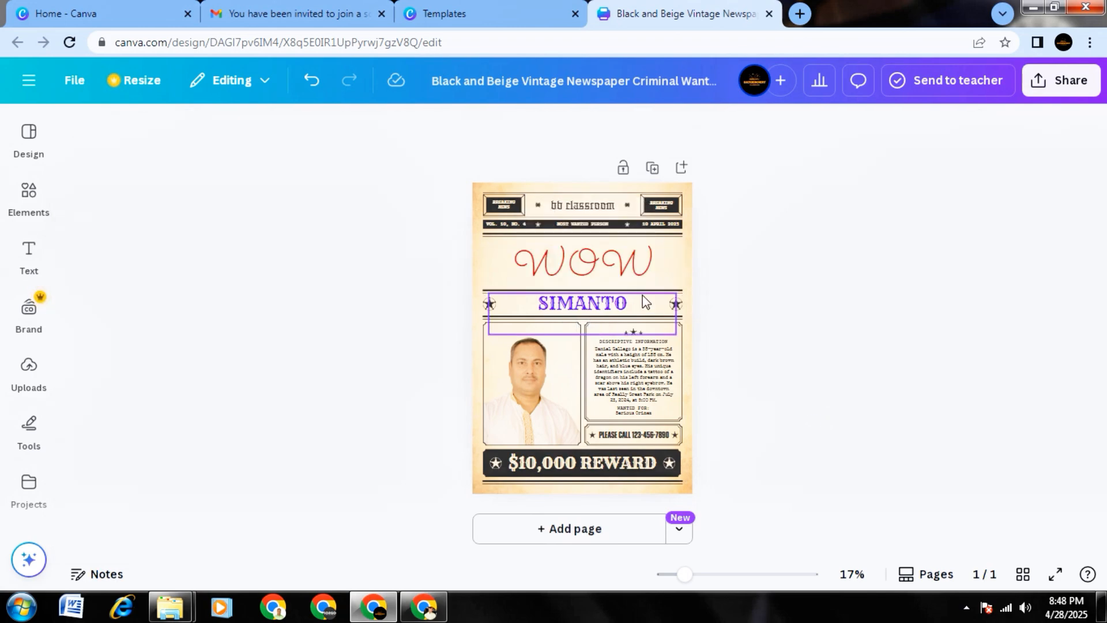
Browse the uploaded and popular fonts and change the WOW heading's font to Futura Black.
{"action": "double_click", "coordinate": [595, 261]}
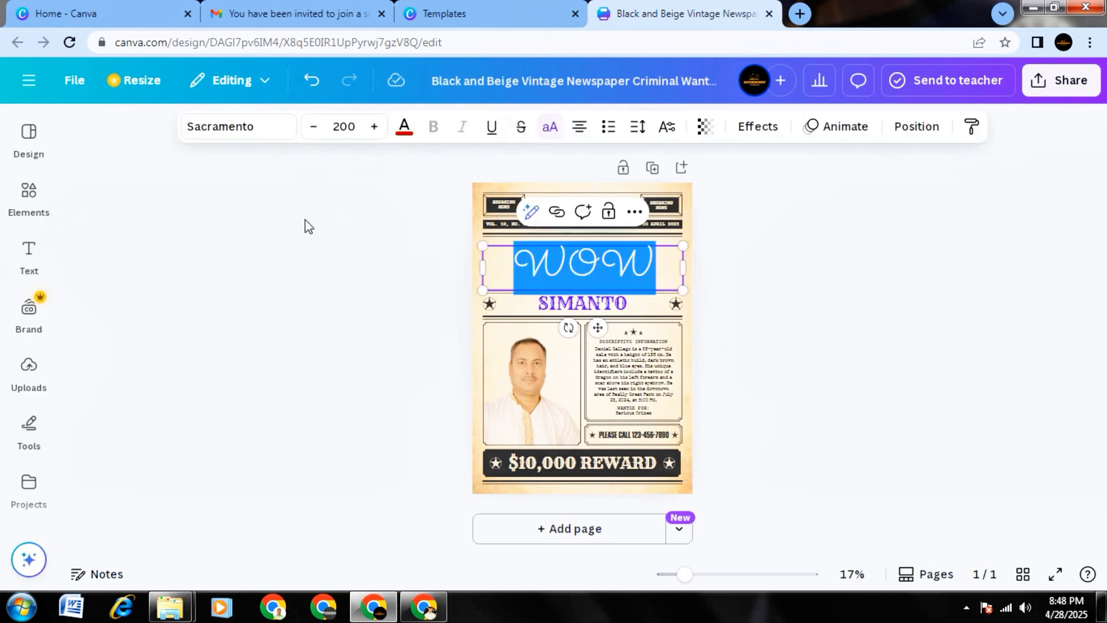
{"action": "left_click", "coordinate": [227, 127]}
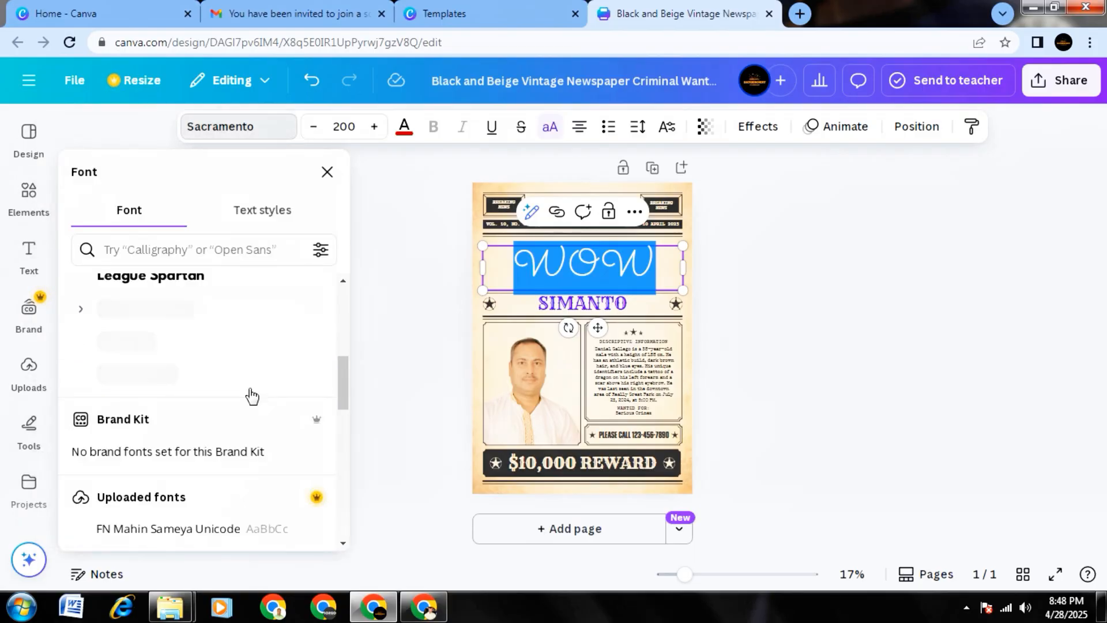
{"action": "scroll", "coordinate": [243, 352], "scroll_direction": "down", "scroll_amount": 3}
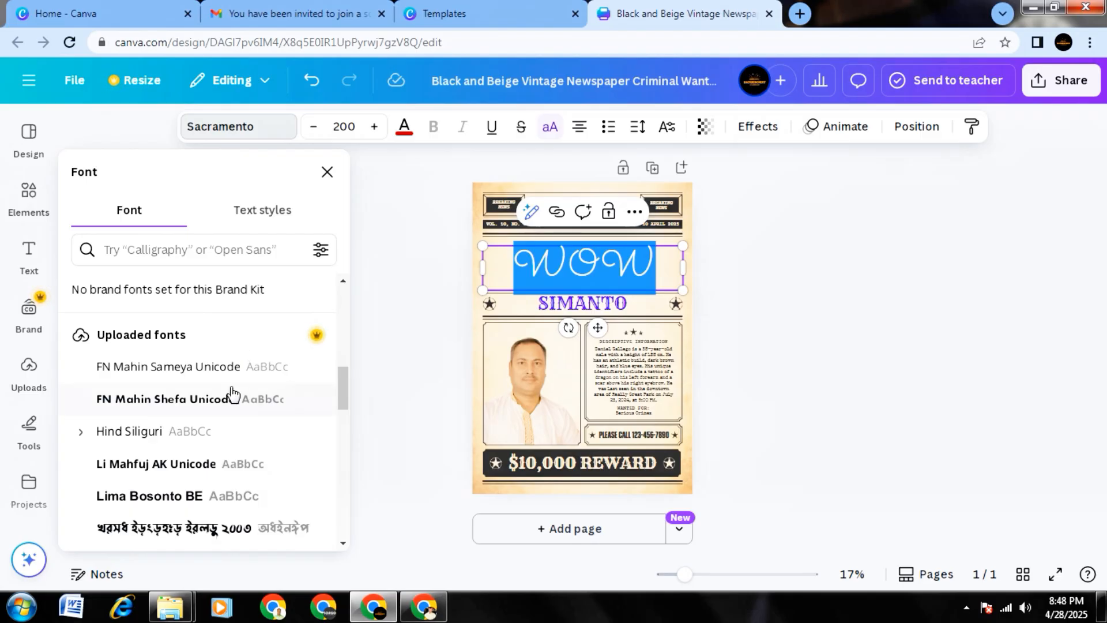
{"action": "scroll", "coordinate": [234, 395], "scroll_direction": "down", "scroll_amount": 3}
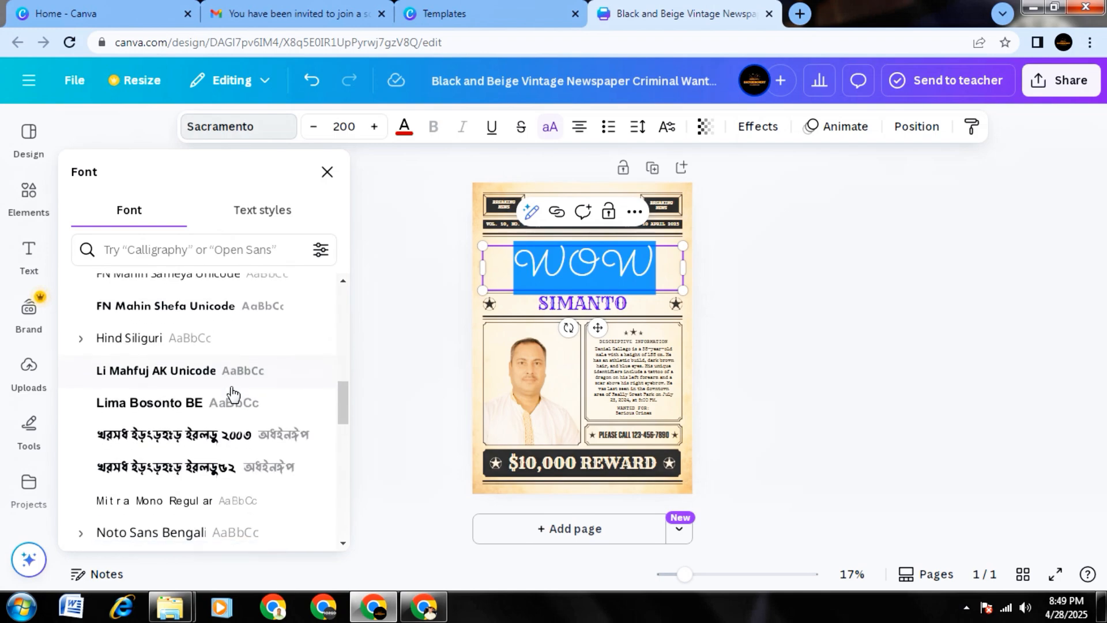
{"action": "scroll", "coordinate": [206, 425], "scroll_direction": "down", "scroll_amount": 2}
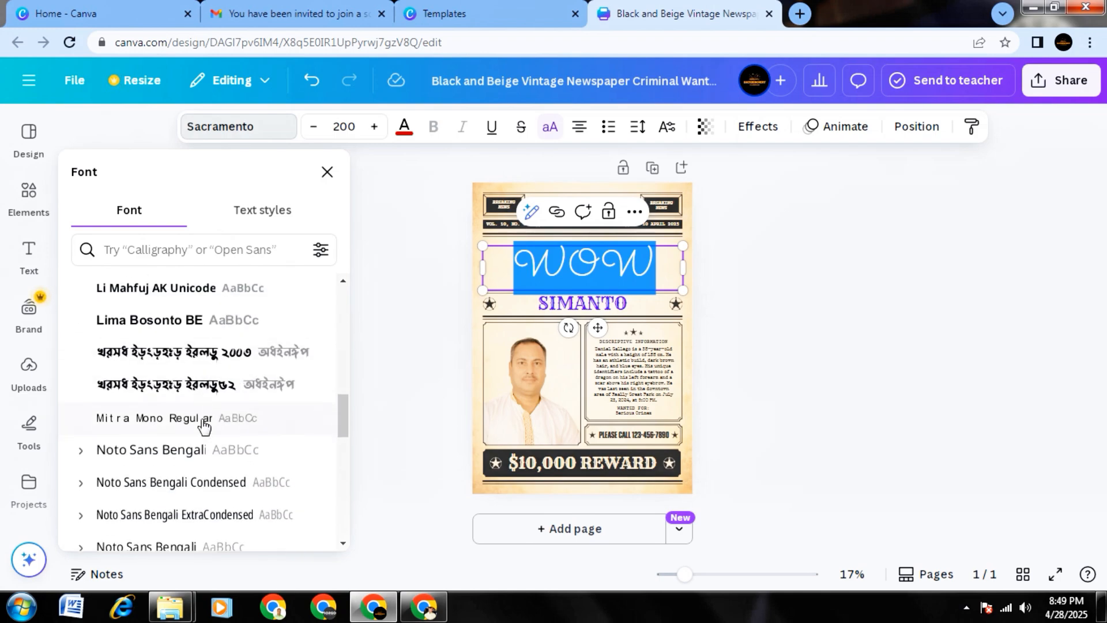
{"action": "scroll", "coordinate": [203, 451], "scroll_direction": "down", "scroll_amount": 4}
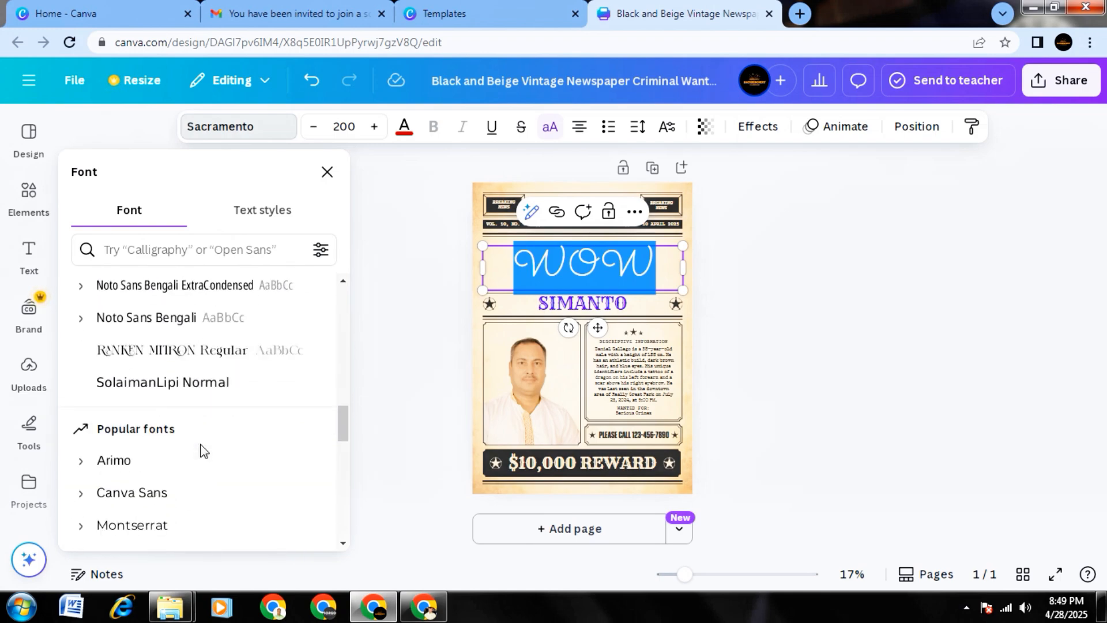
{"action": "scroll", "coordinate": [203, 451], "scroll_direction": "down", "scroll_amount": 3}
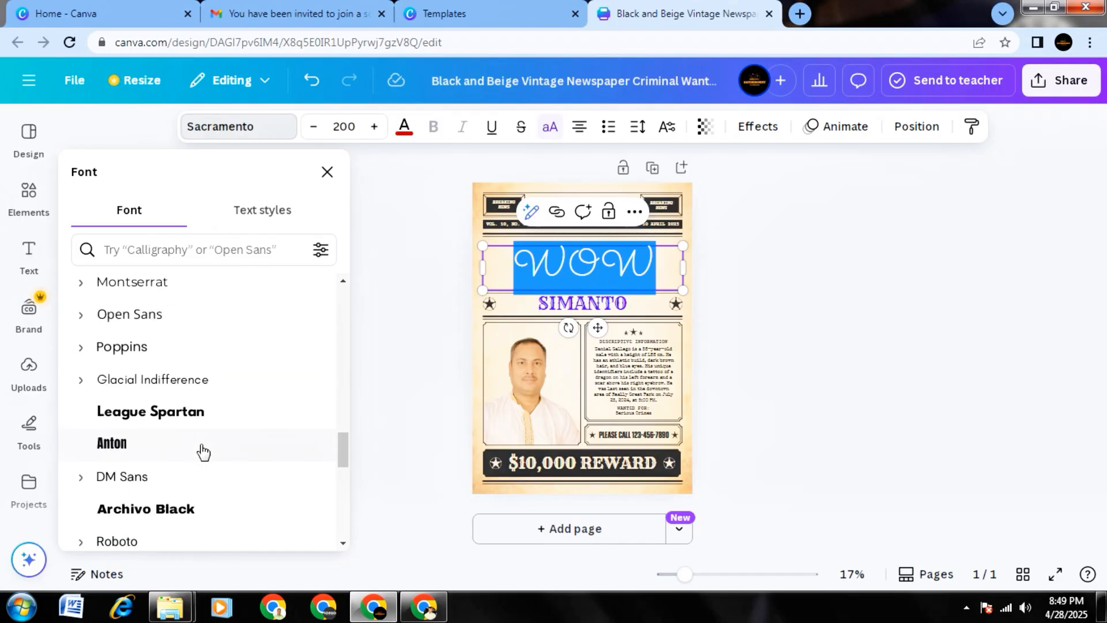
{"action": "scroll", "coordinate": [203, 452], "scroll_direction": "down", "scroll_amount": 11}
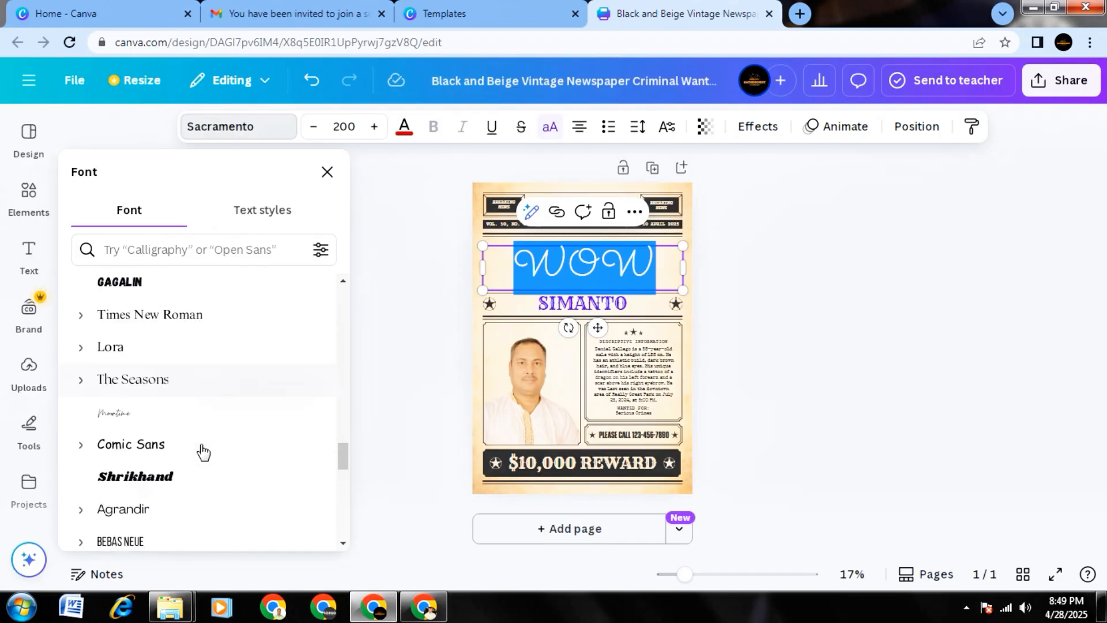
{"action": "scroll", "coordinate": [203, 451], "scroll_direction": "down", "scroll_amount": 8}
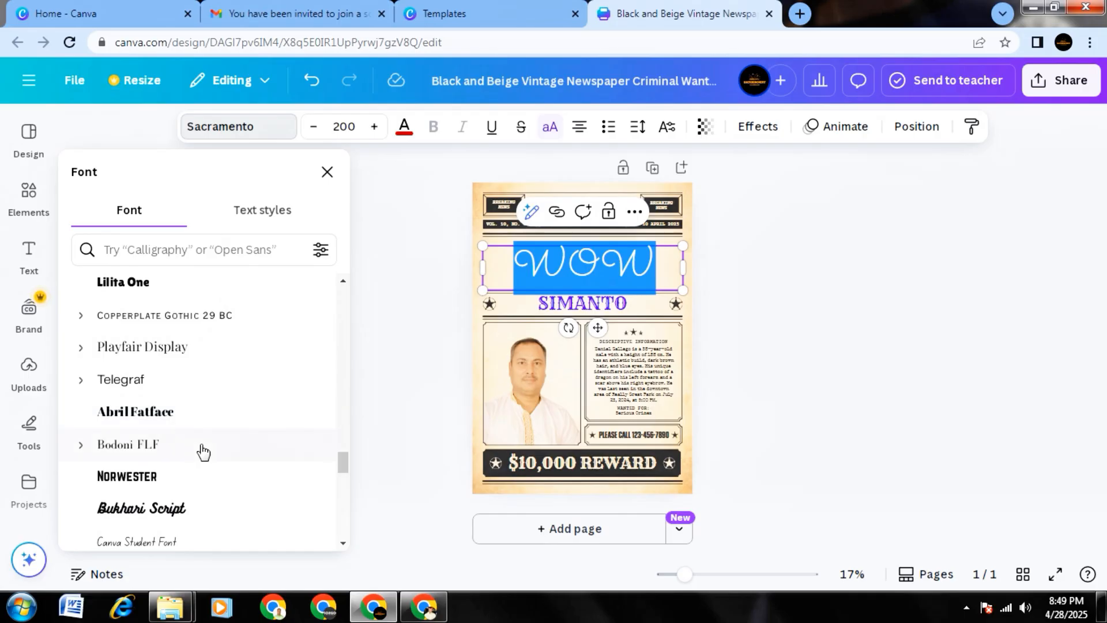
{"action": "scroll", "coordinate": [203, 452], "scroll_direction": "down", "scroll_amount": 8}
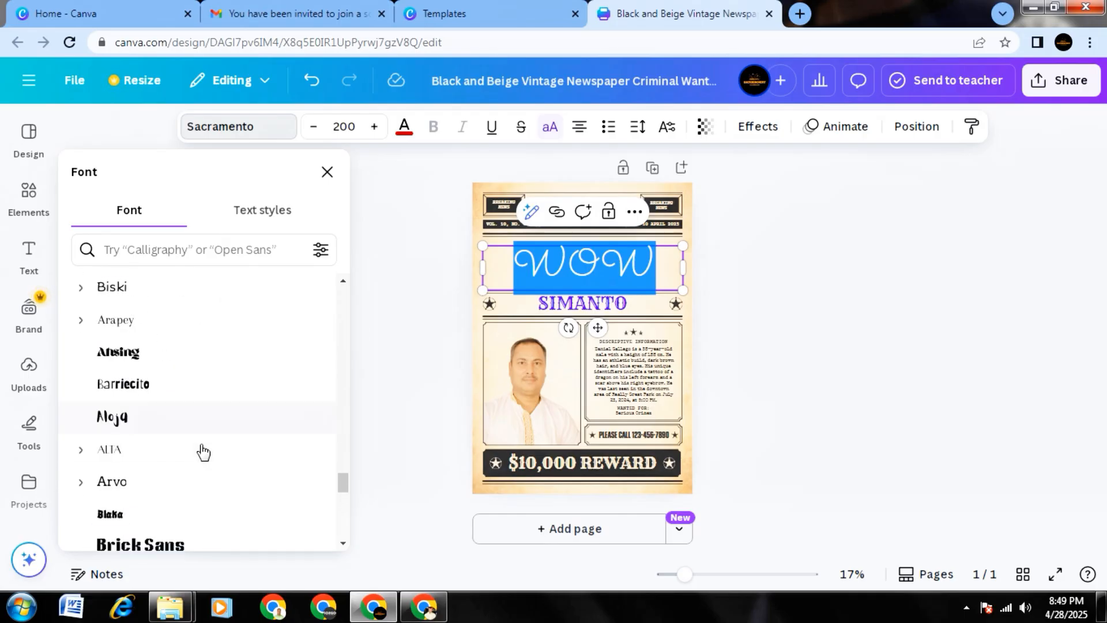
{"action": "scroll", "coordinate": [203, 452], "scroll_direction": "down", "scroll_amount": 6}
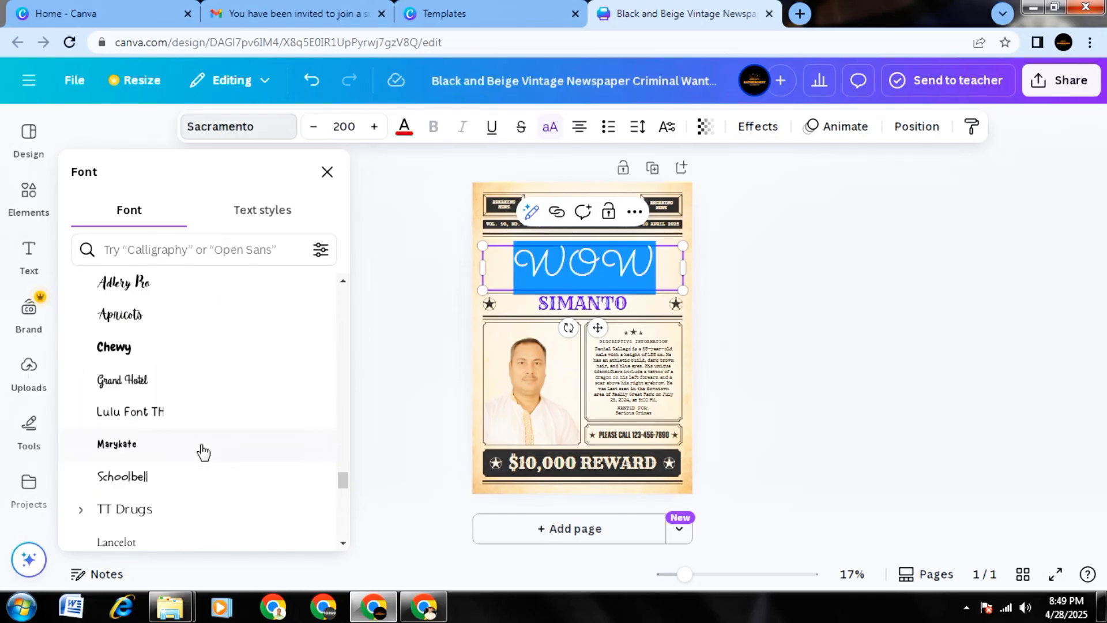
{"action": "scroll", "coordinate": [203, 452], "scroll_direction": "down", "scroll_amount": 3}
{"action": "scroll", "coordinate": [203, 452], "scroll_direction": "down", "scroll_amount": 5}
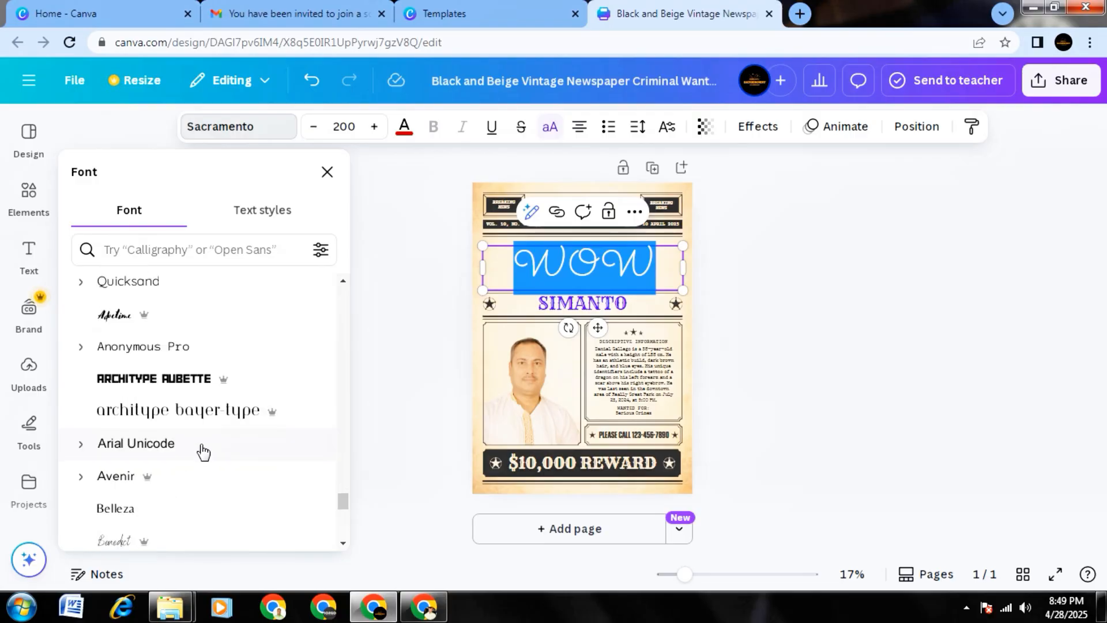
{"action": "scroll", "coordinate": [203, 452], "scroll_direction": "down", "scroll_amount": 4}
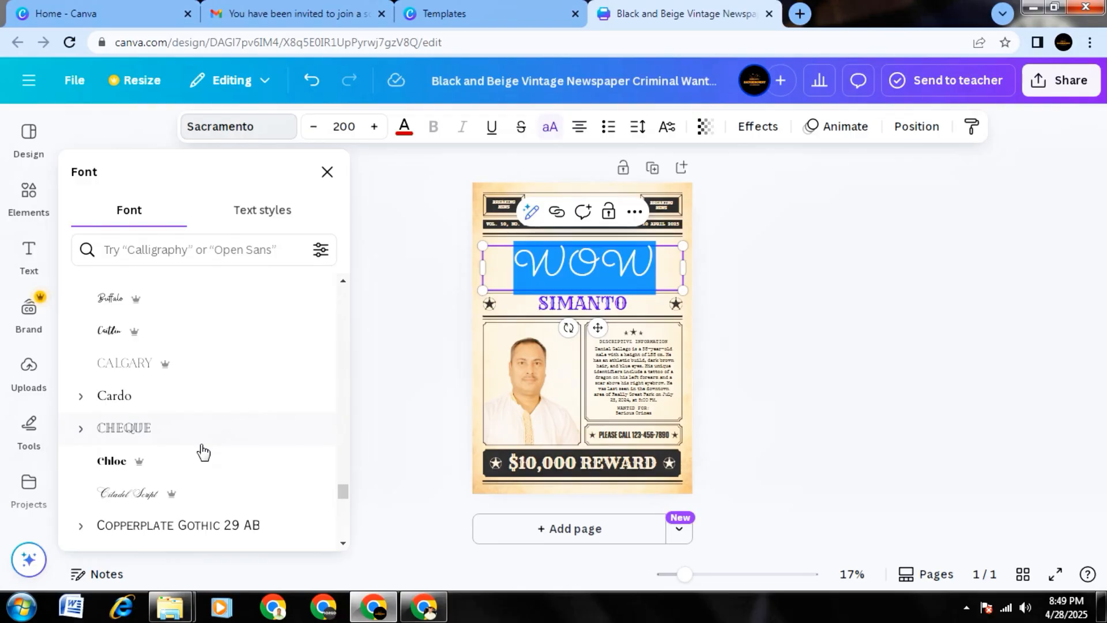
{"action": "scroll", "coordinate": [203, 452], "scroll_direction": "down", "scroll_amount": 1}
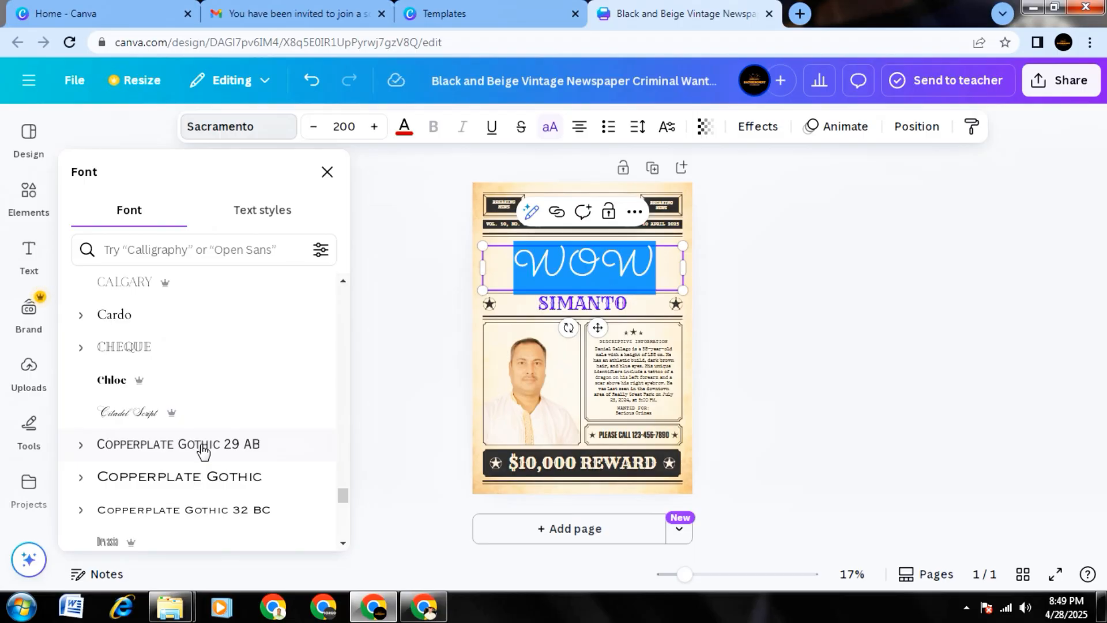
{"action": "scroll", "coordinate": [203, 451], "scroll_direction": "down", "scroll_amount": 6}
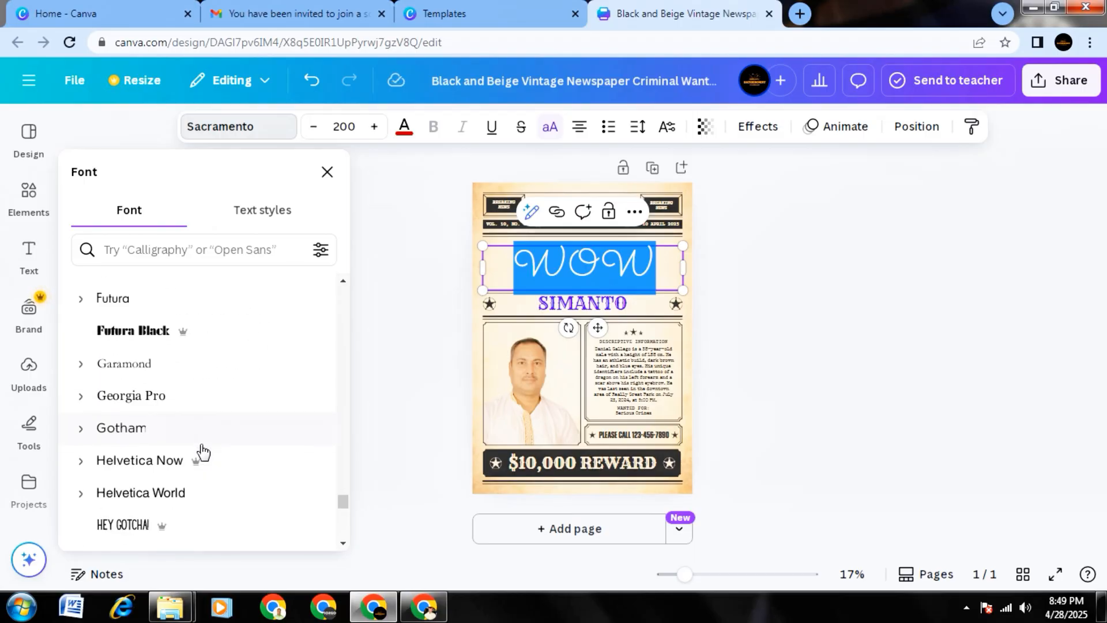
{"action": "scroll", "coordinate": [203, 452], "scroll_direction": "up", "scroll_amount": 2}
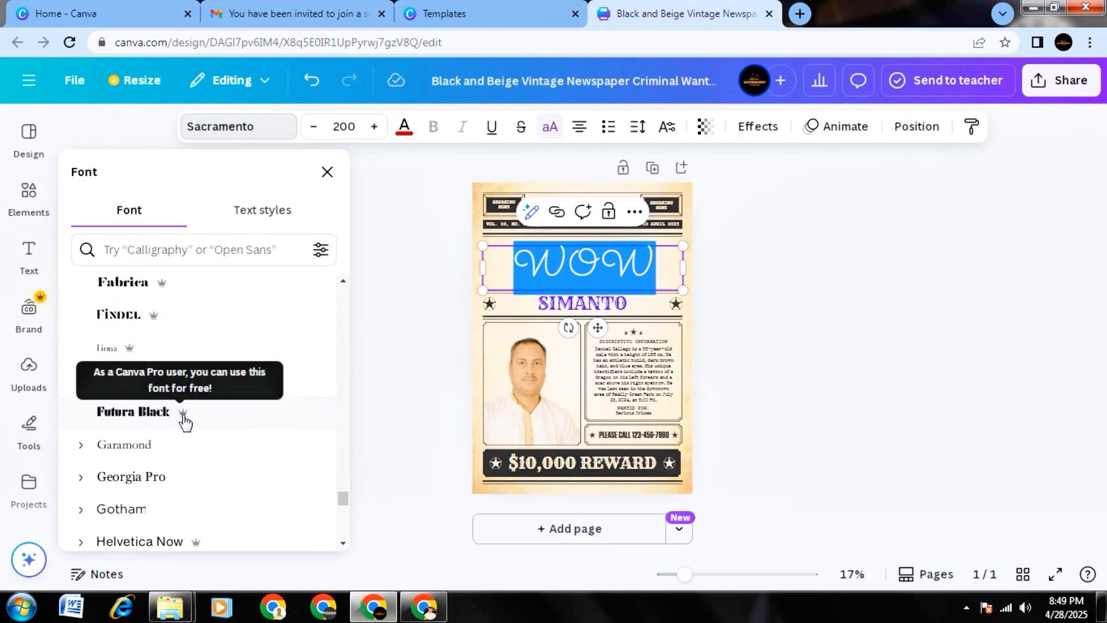
{"action": "left_click", "coordinate": [203, 419]}
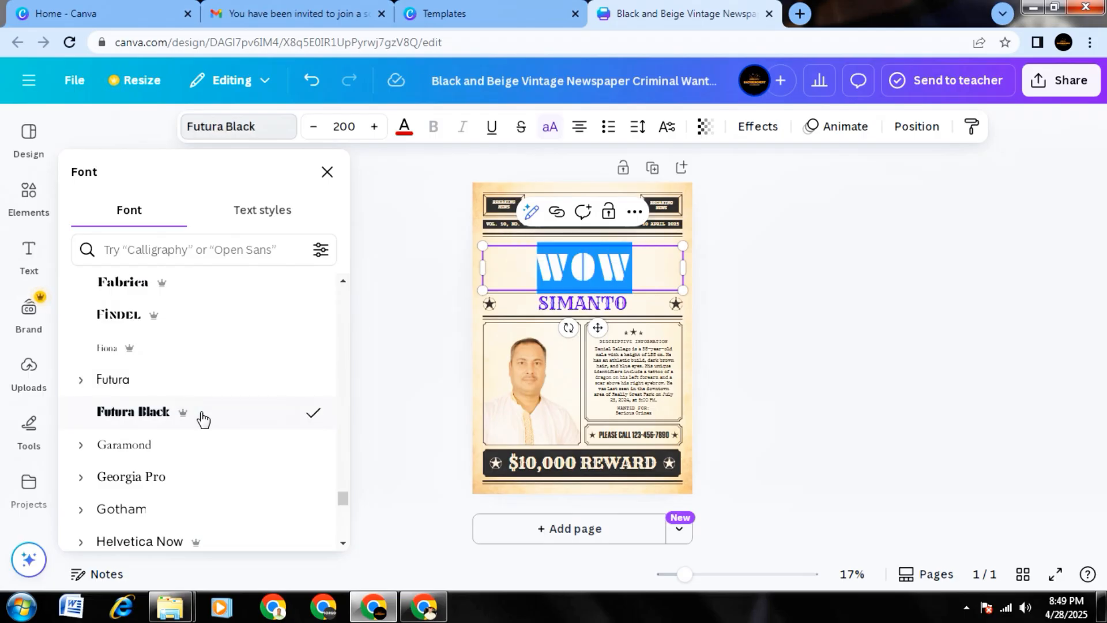
{"action": "left_click", "coordinate": [407, 346]}
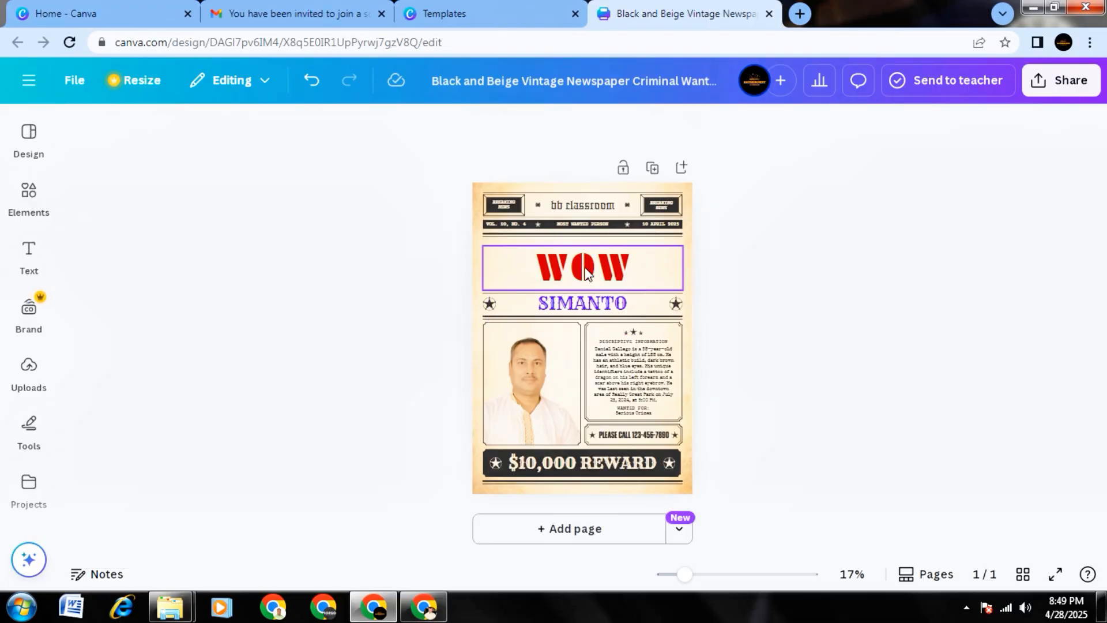
Delete the red WOW heading and place a new default-style heading in the blank band above the name line.
{"action": "left_click", "coordinate": [567, 275]}
{"action": "key", "text": "Delete"}
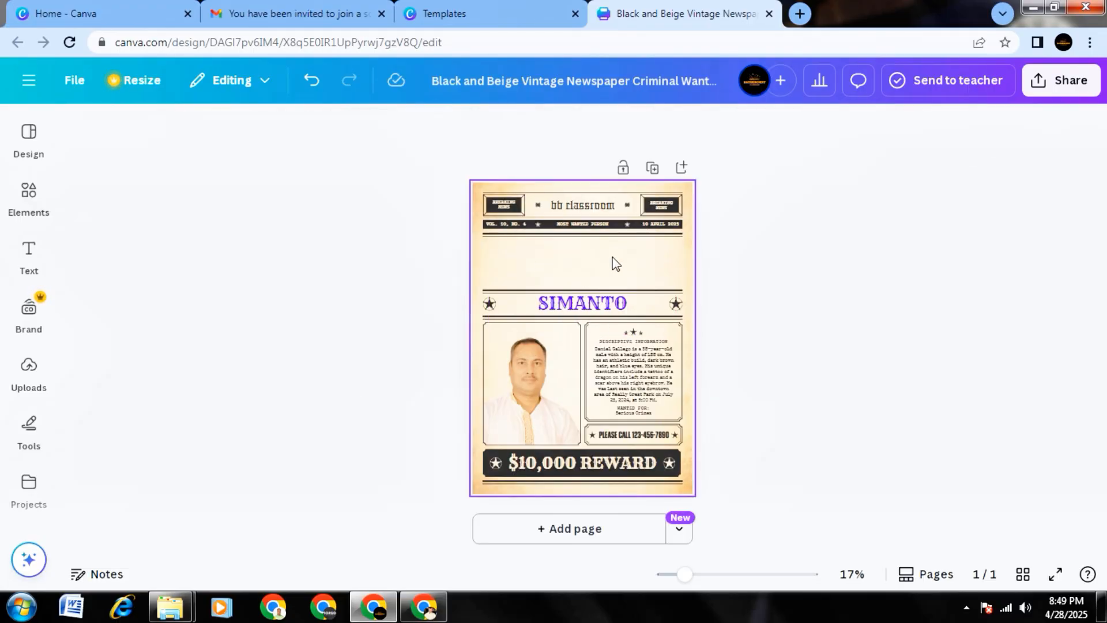
{"action": "left_click", "coordinate": [28, 257]}
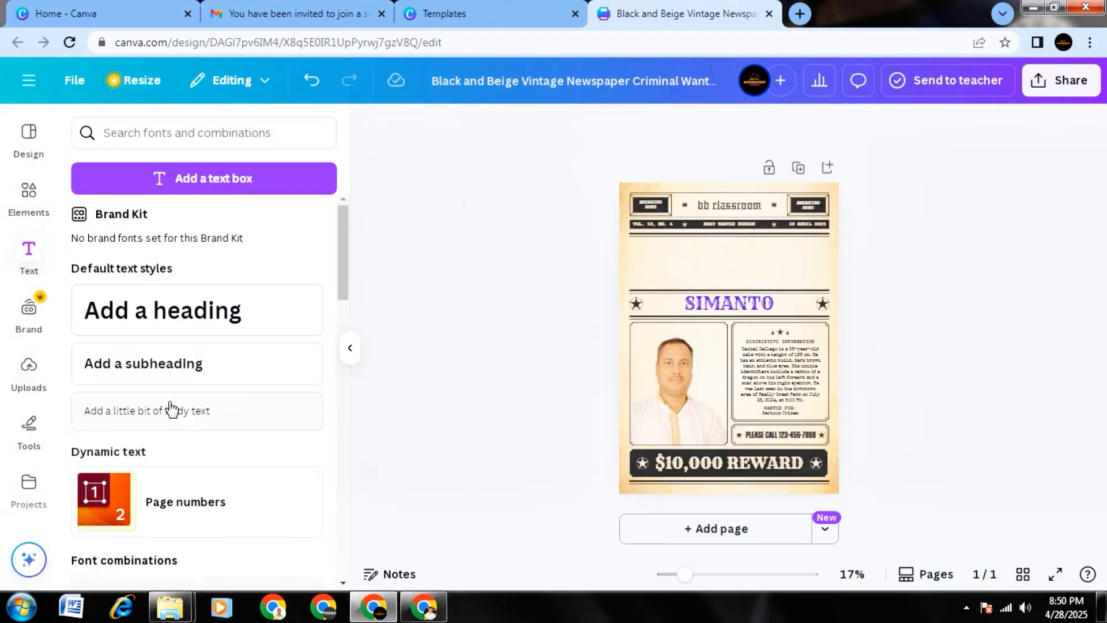
{"action": "left_click", "coordinate": [157, 318]}
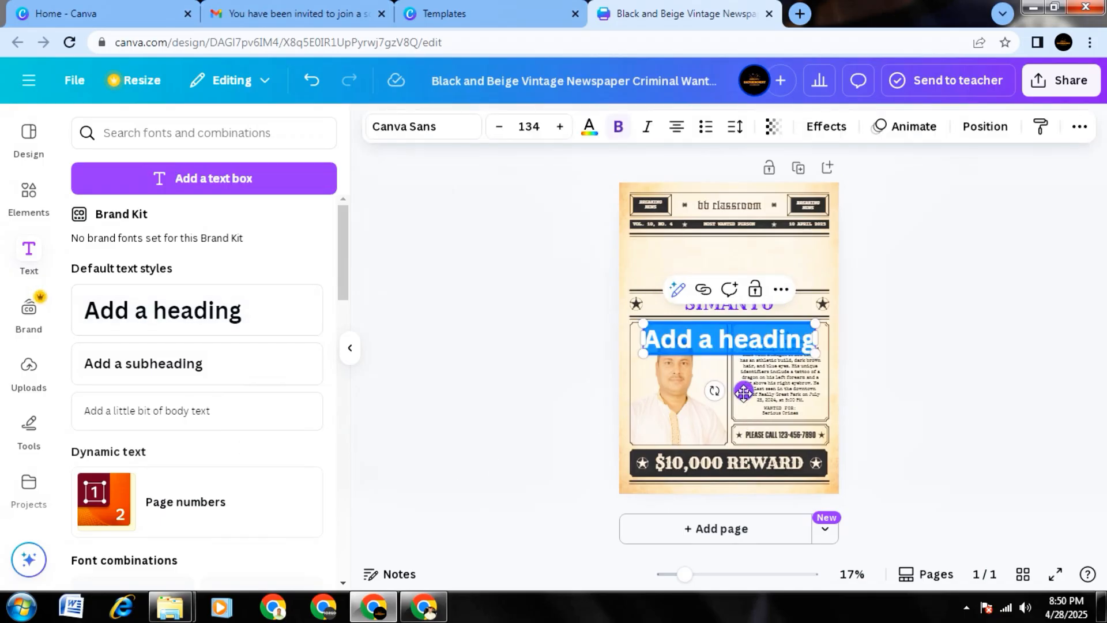
{"action": "left_click_drag", "start_coordinate": [746, 391], "coordinate": [744, 309]}
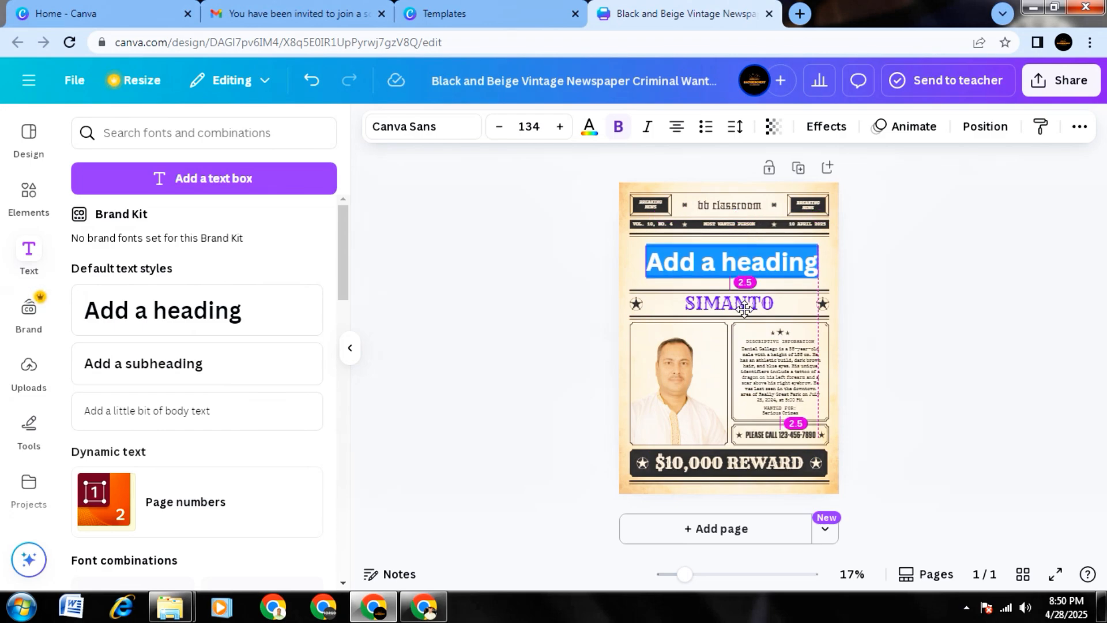
{"action": "left_click_drag", "start_coordinate": [745, 310], "coordinate": [745, 310]}
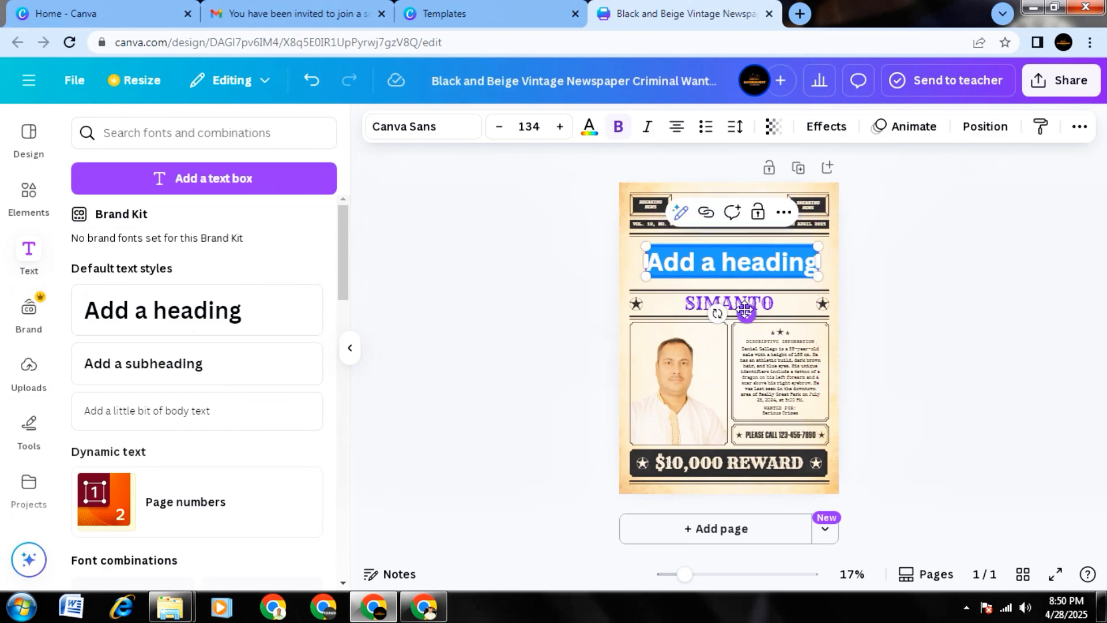
Replace the new heading's placeholder text with WOW on a single line.
{"action": "double_click", "coordinate": [745, 263]}
{"action": "left_click", "coordinate": [720, 267]}
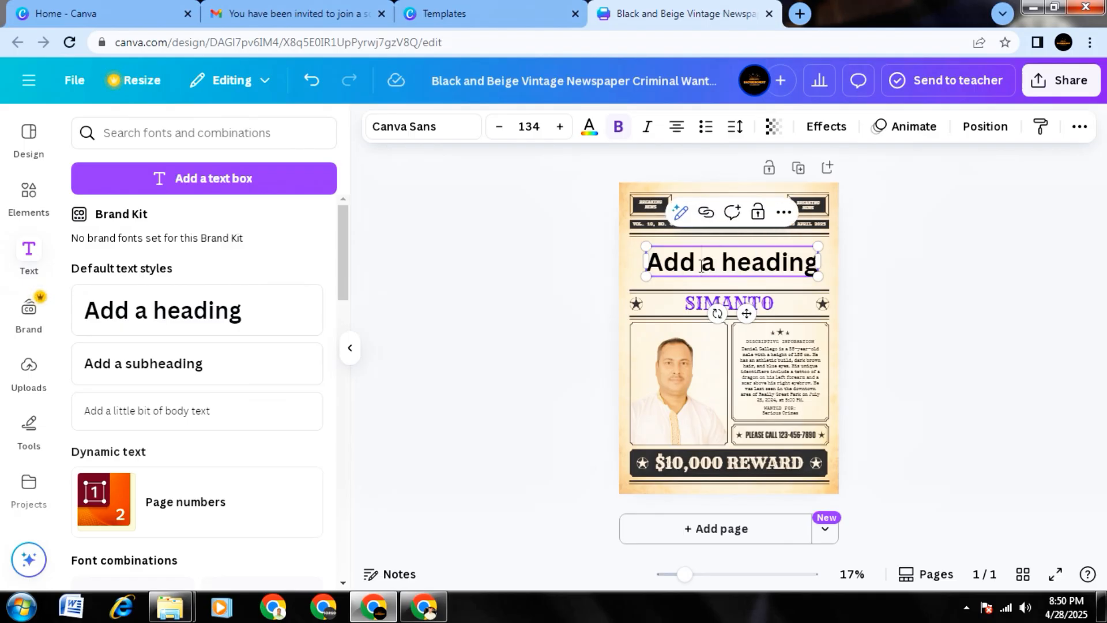
{"action": "triple_click", "coordinate": [808, 264]}
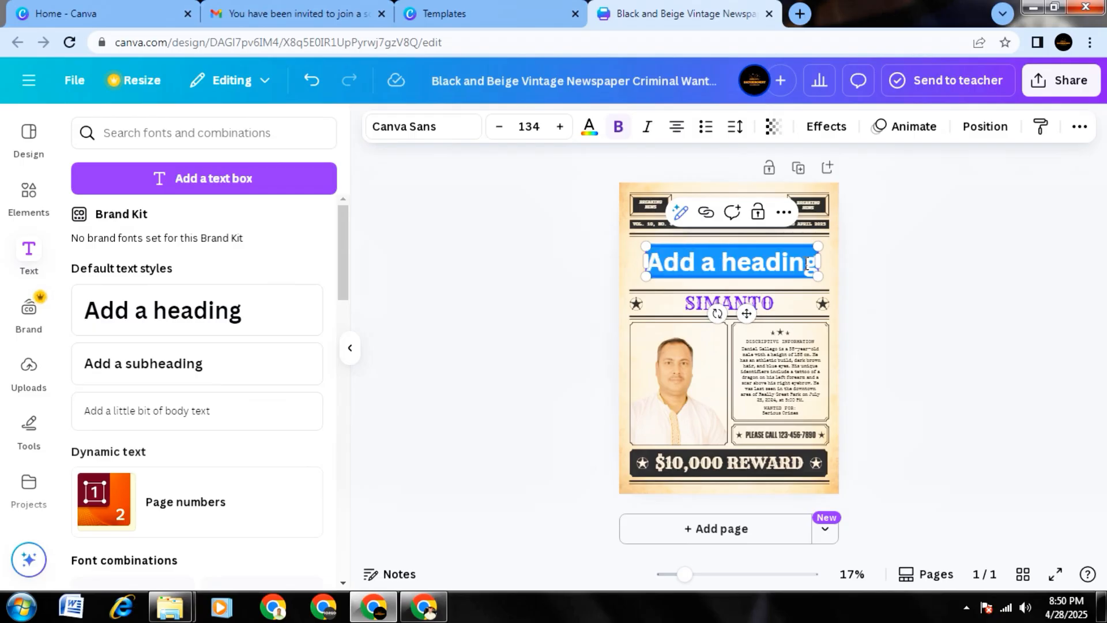
{"action": "key", "text": "BackSpace"}
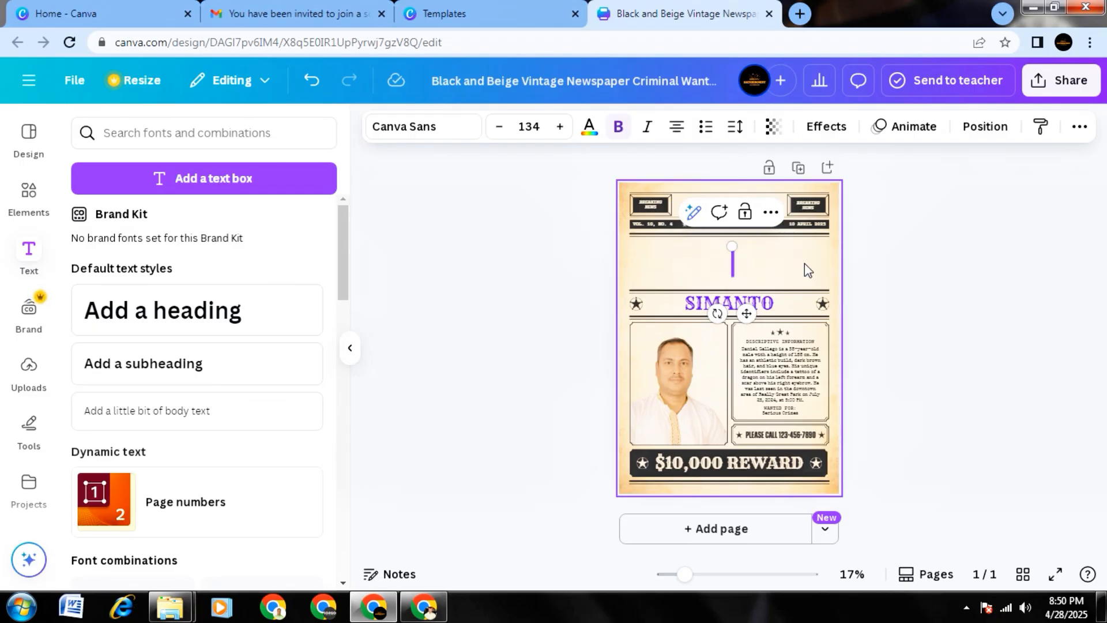
{"action": "type", "text": "WOW"}
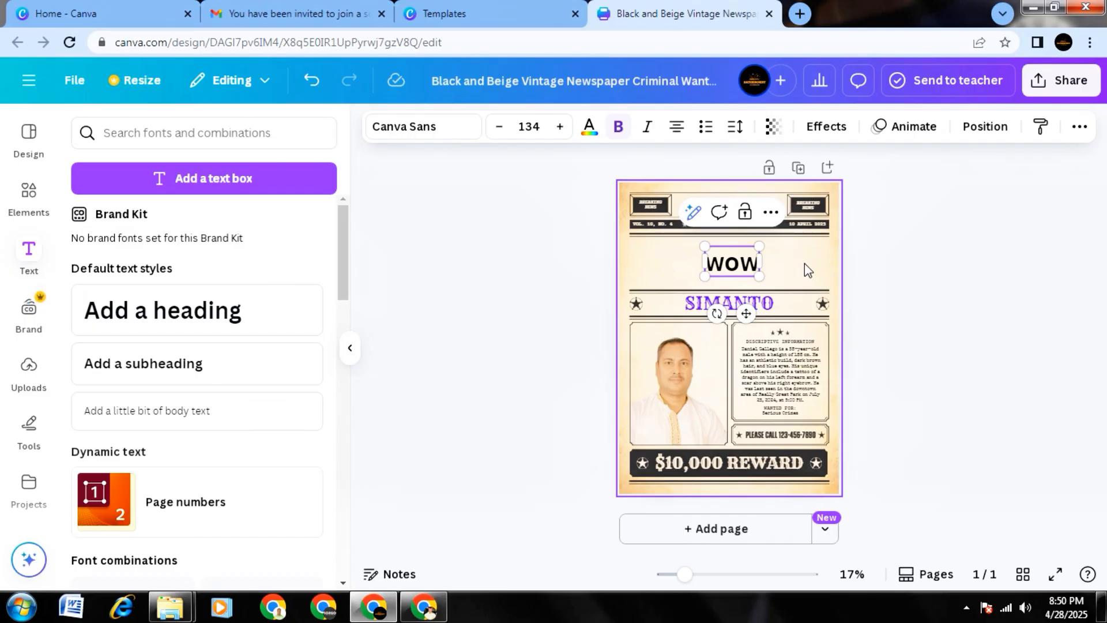
{"action": "key", "text": "Return"}
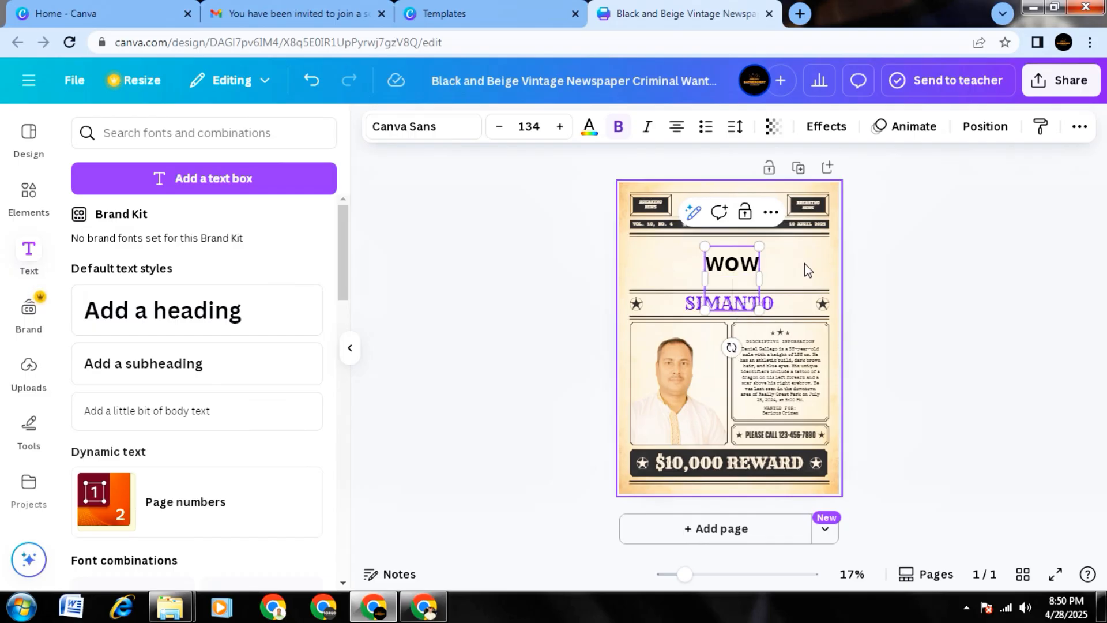
{"action": "key", "text": "BackSpace"}
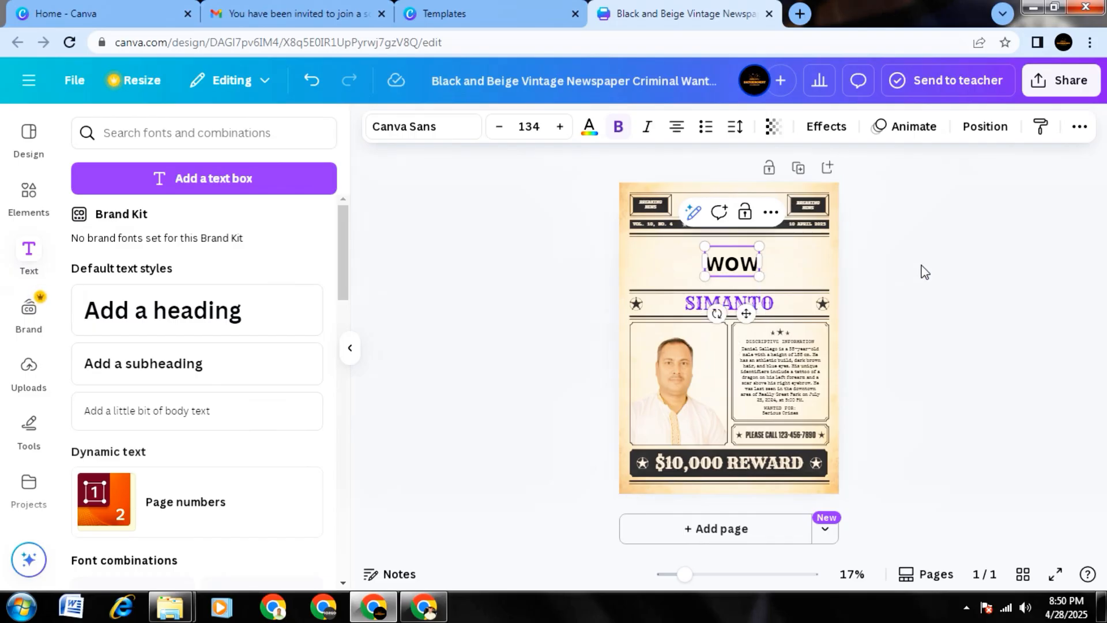
{"action": "left_click", "coordinate": [923, 272]}
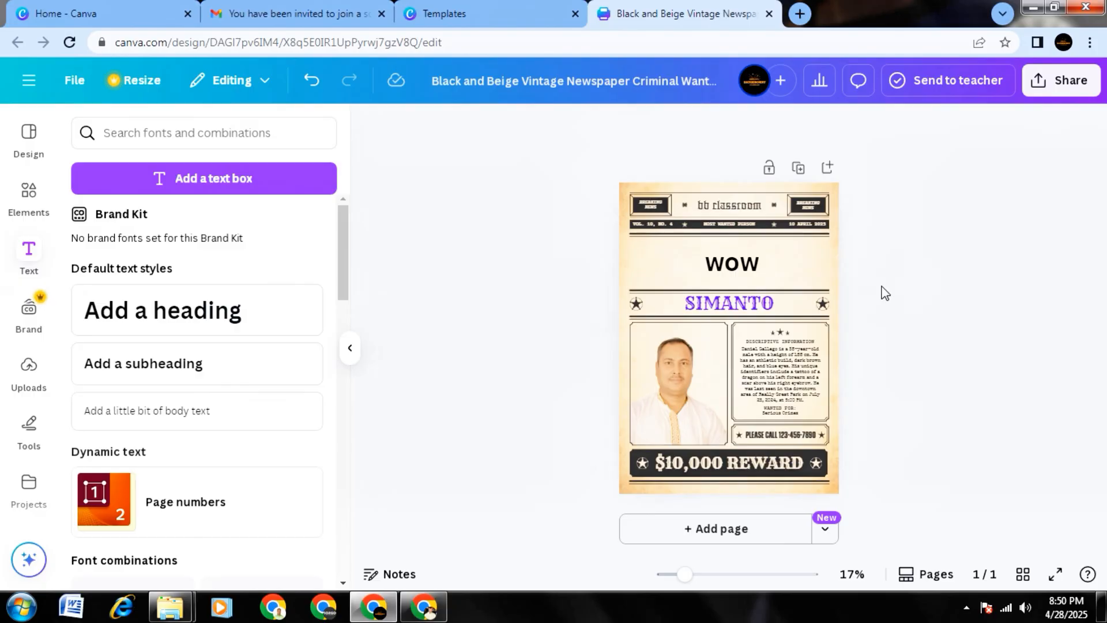
Change the text color of the WOW heading to red from the default solid colors.
{"action": "left_click", "coordinate": [747, 262]}
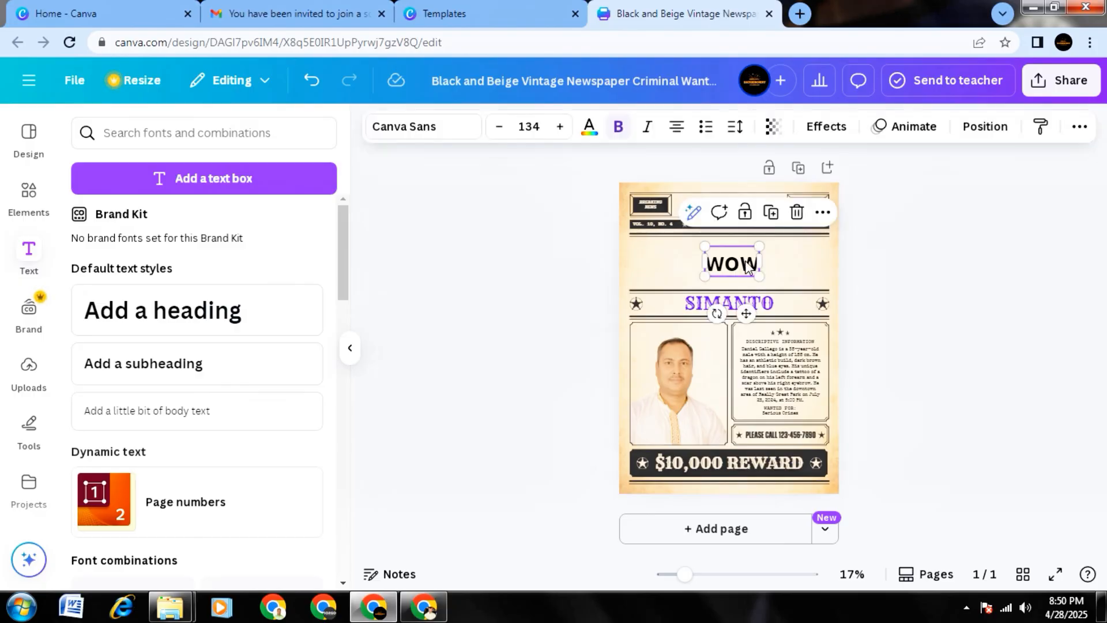
{"action": "double_click", "coordinate": [747, 263]}
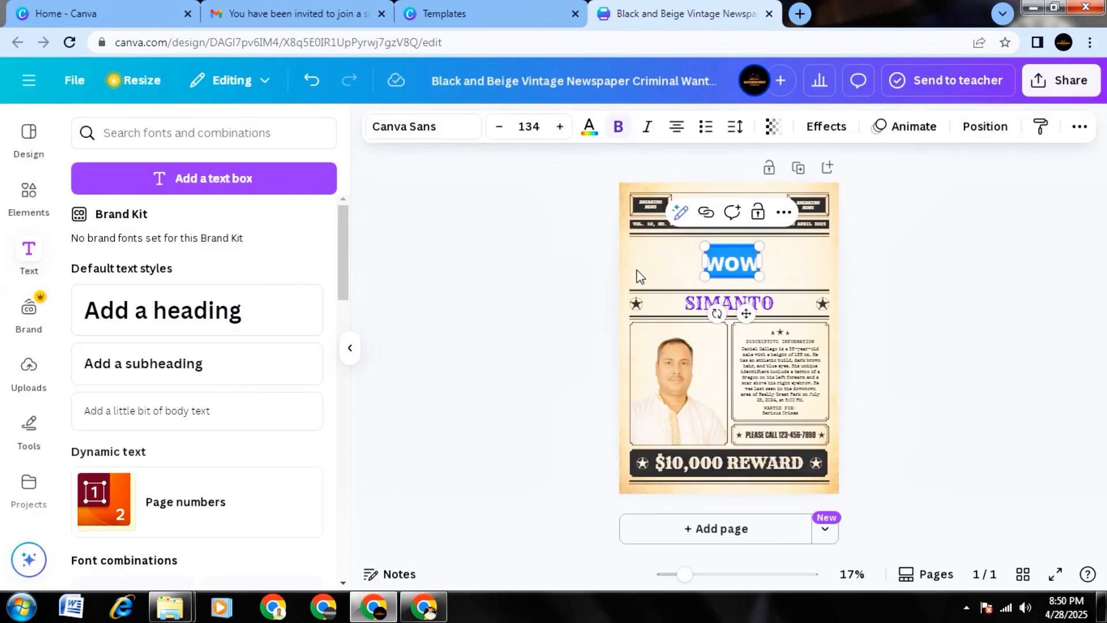
{"action": "left_click", "coordinate": [589, 130]}
{"action": "scroll", "coordinate": [195, 473], "scroll_direction": "down", "scroll_amount": 3}
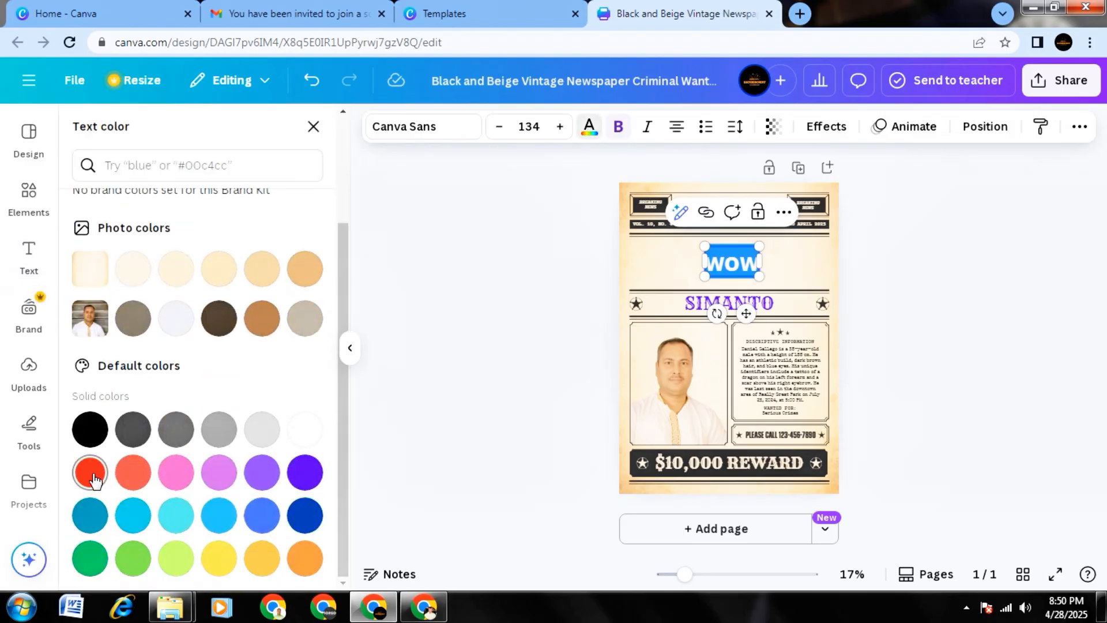
{"action": "left_click", "coordinate": [92, 477]}
{"action": "left_click", "coordinate": [450, 372]}
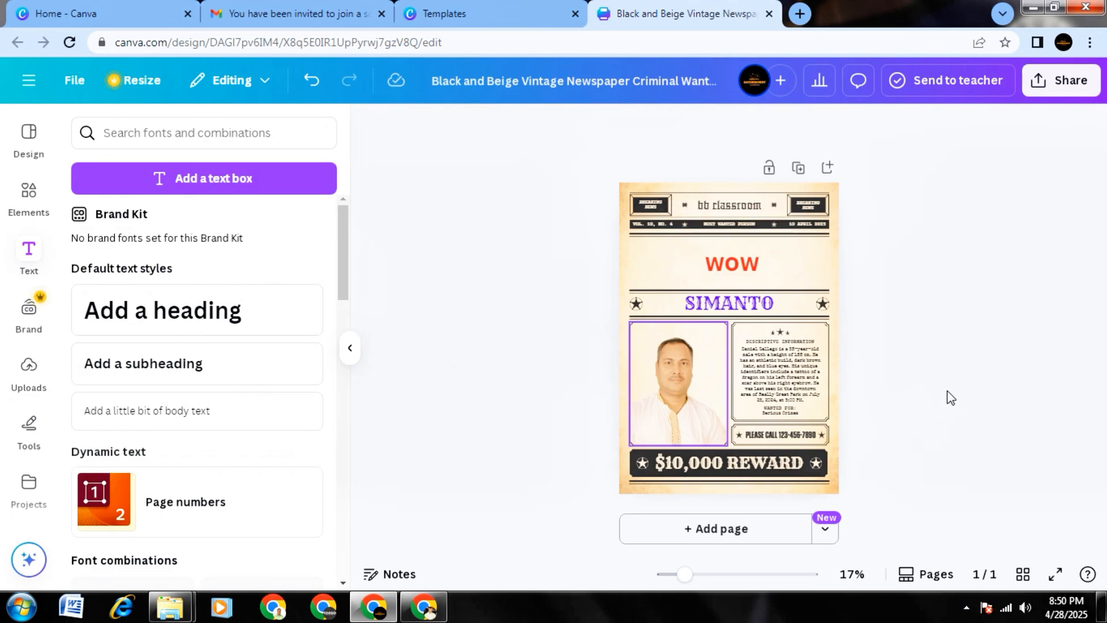
Change the red WOW heading's font to Rye from the document fonts.
{"action": "left_click", "coordinate": [741, 263]}
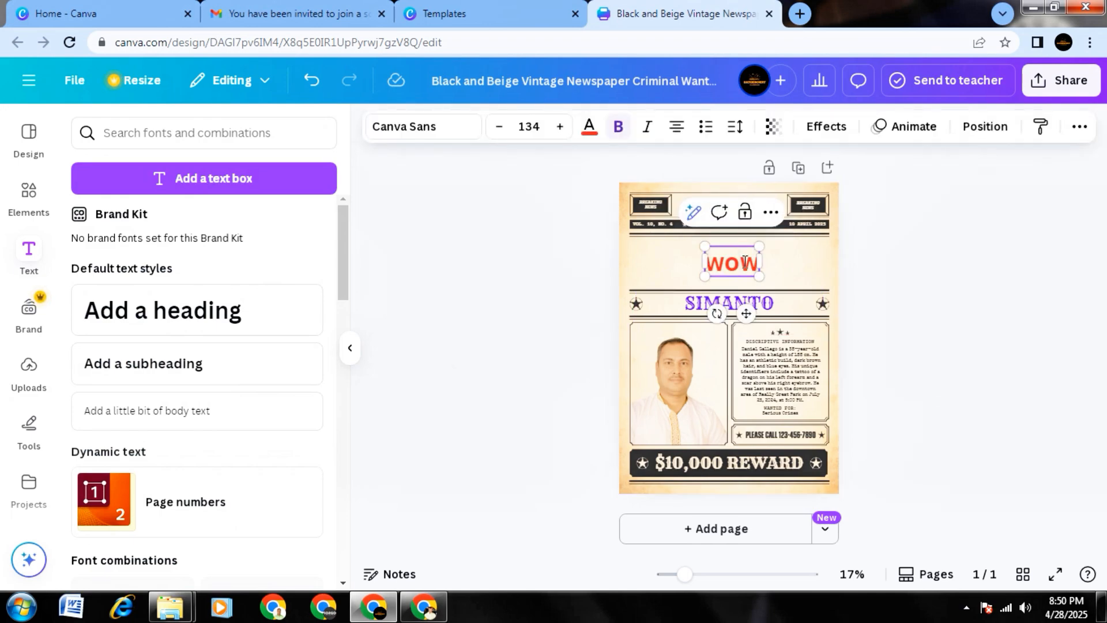
{"action": "double_click", "coordinate": [744, 262]}
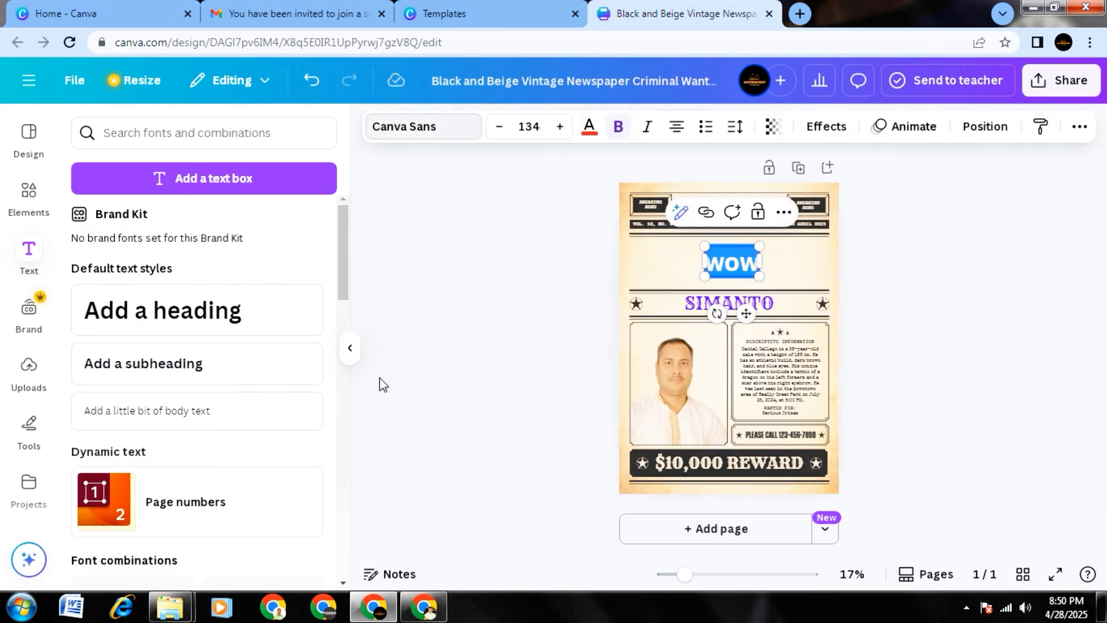
{"action": "key", "text": "ctrl+shift+f"}
{"action": "scroll", "coordinate": [211, 329], "scroll_direction": "up", "scroll_amount": 5}
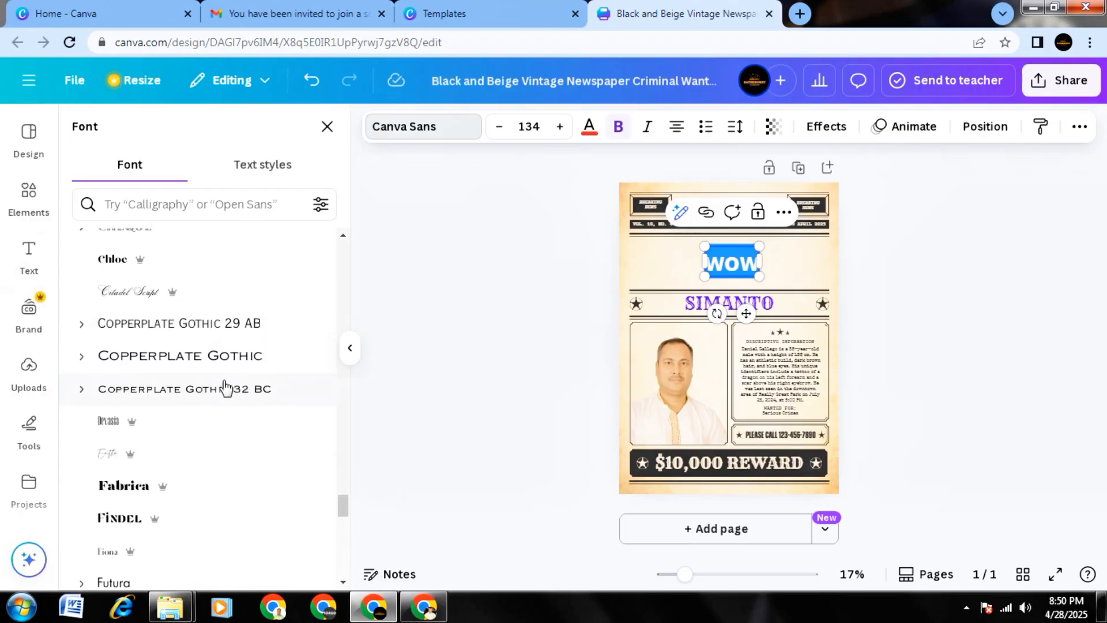
{"action": "left_click_drag", "start_coordinate": [343, 505], "coordinate": [344, 247]}
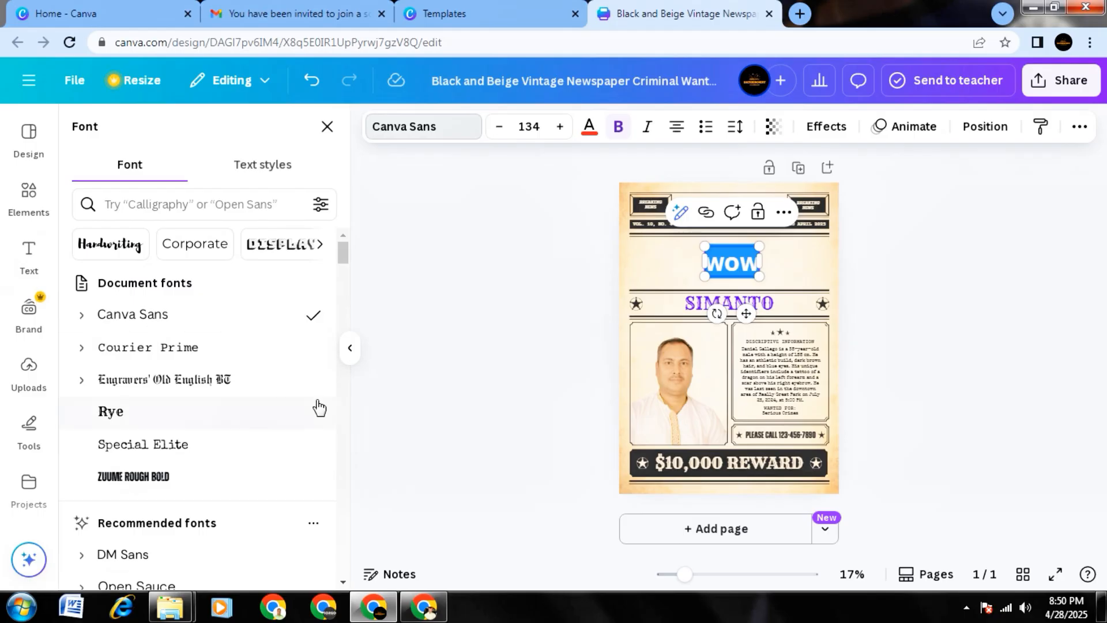
{"action": "scroll", "coordinate": [272, 420], "scroll_direction": "down", "scroll_amount": 1}
{"action": "scroll", "coordinate": [252, 410], "scroll_direction": "up", "scroll_amount": 1}
{"action": "scroll", "coordinate": [245, 410], "scroll_direction": "down", "scroll_amount": 3}
{"action": "left_click", "coordinate": [129, 333]}
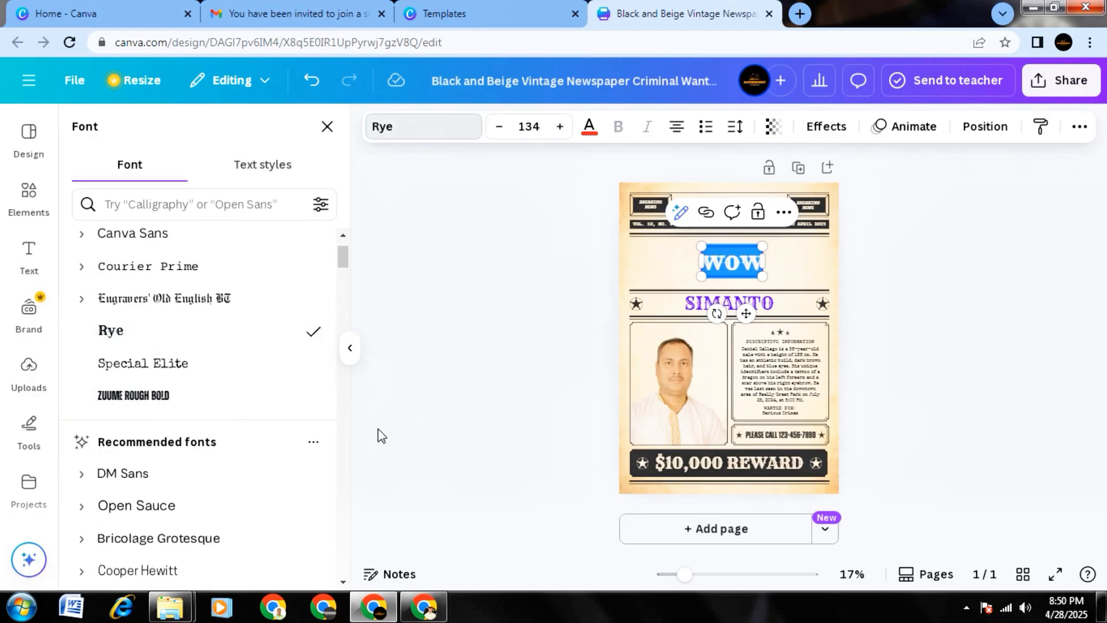
{"action": "left_click", "coordinate": [460, 325]}
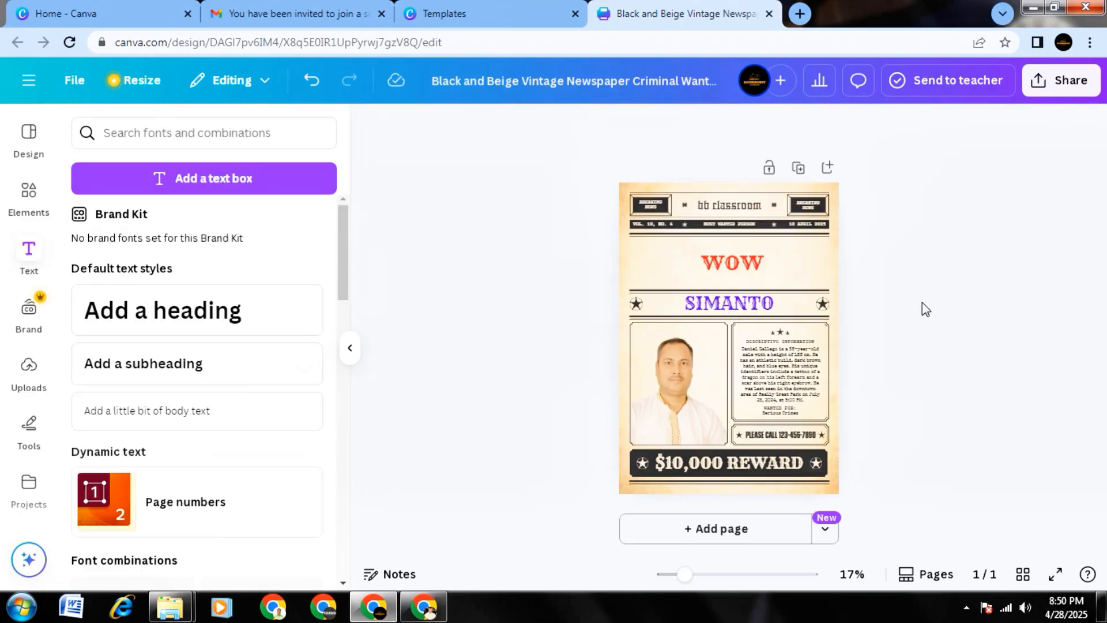
Enlarge the WOW heading to roughly twice its size and keep it centered in the band above the name line.
{"action": "left_click", "coordinate": [698, 255]}
{"action": "left_click_drag", "start_coordinate": [700, 246], "coordinate": [665, 228]}
{"action": "mouse_move", "coordinate": [765, 279]}
{"action": "left_mouse_down"}
{"action": "mouse_move", "coordinate": [783, 287]}
{"action": "mouse_move", "coordinate": [752, 269]}
{"action": "left_mouse_up"}
{"action": "left_click", "coordinate": [961, 353]}
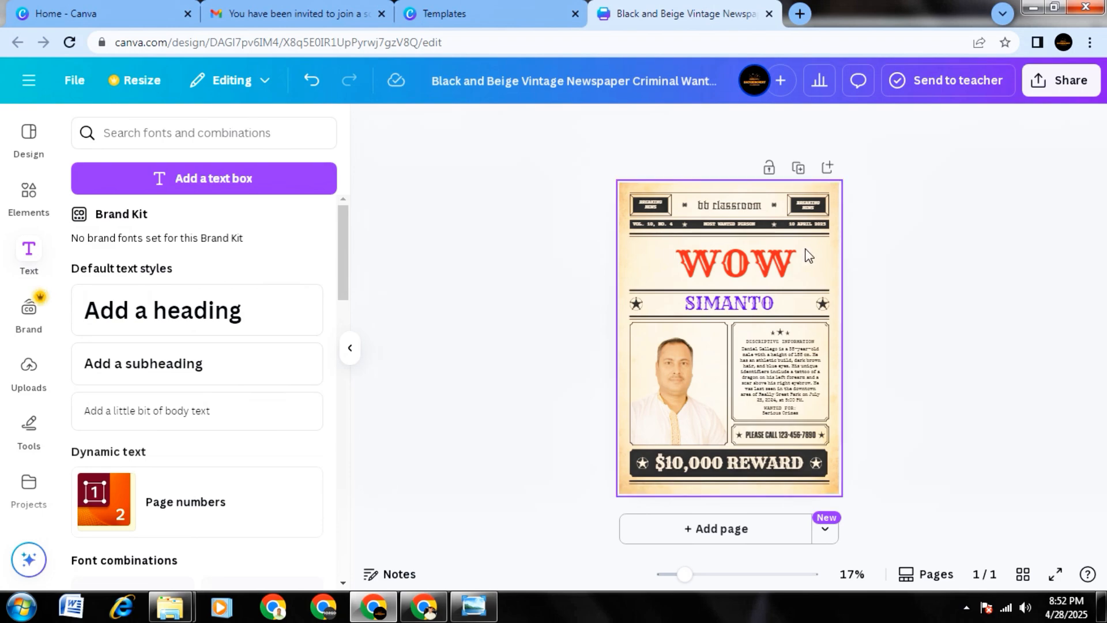
Recolor the poster's background, trying the light orange and brown photo colors and settling on the pale off-white photo color.
{"action": "left_click", "coordinate": [630, 258]}
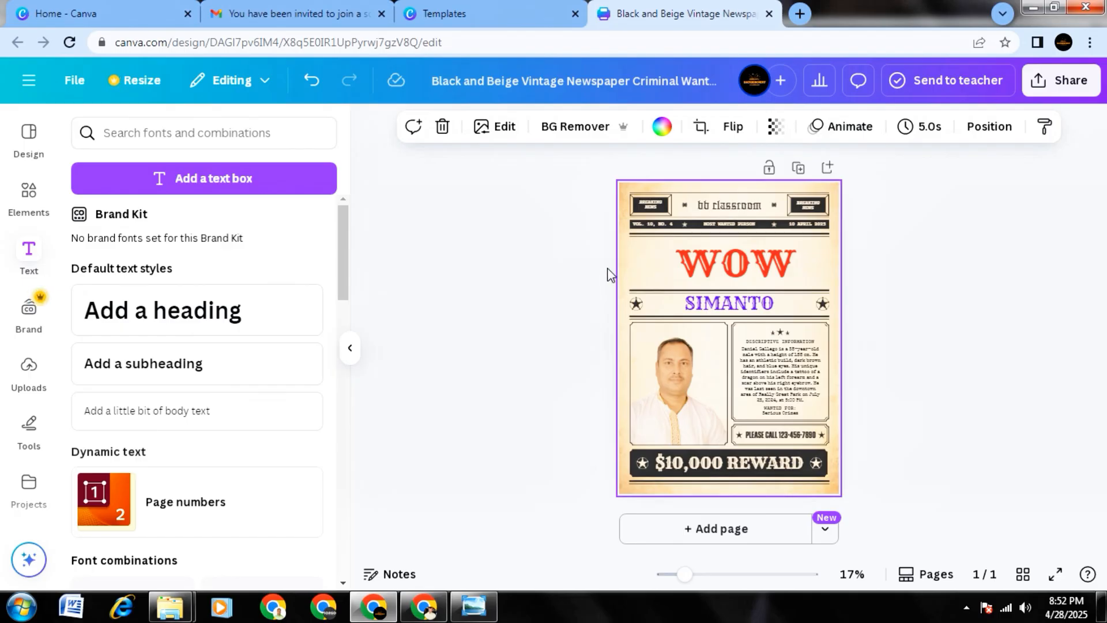
{"action": "left_click", "coordinate": [661, 128]}
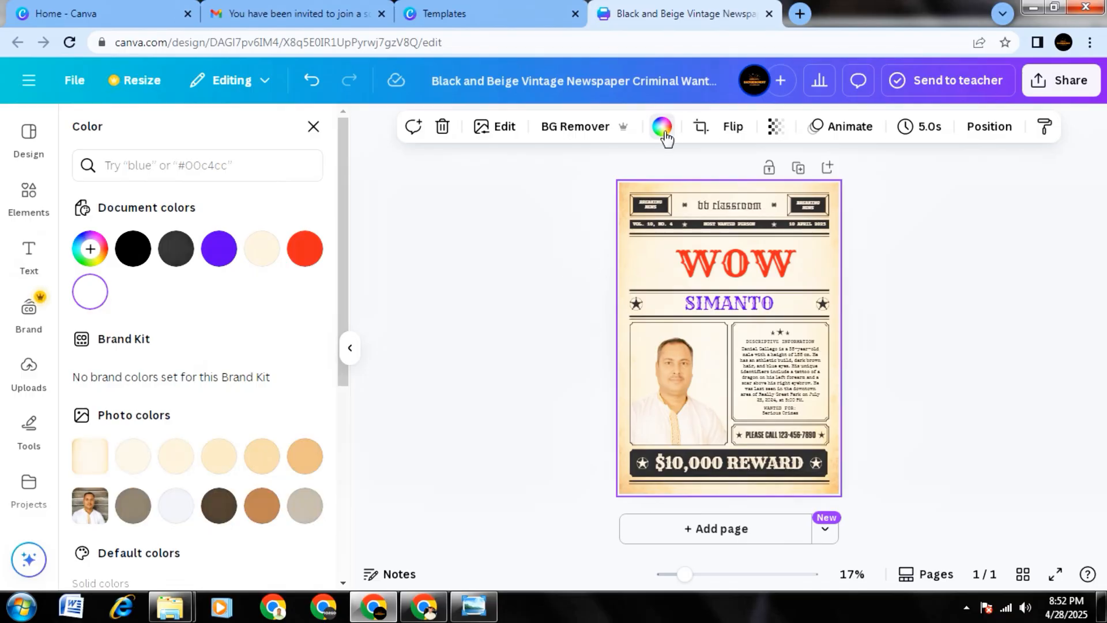
{"action": "scroll", "coordinate": [215, 378], "scroll_direction": "down", "scroll_amount": 1}
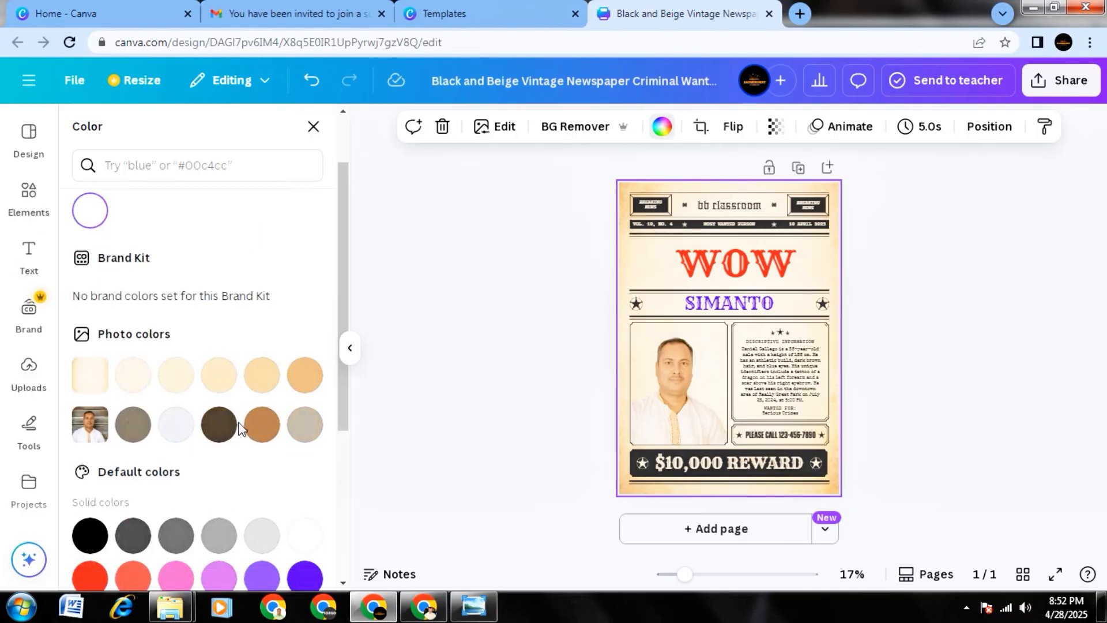
{"action": "left_click", "coordinate": [304, 380]}
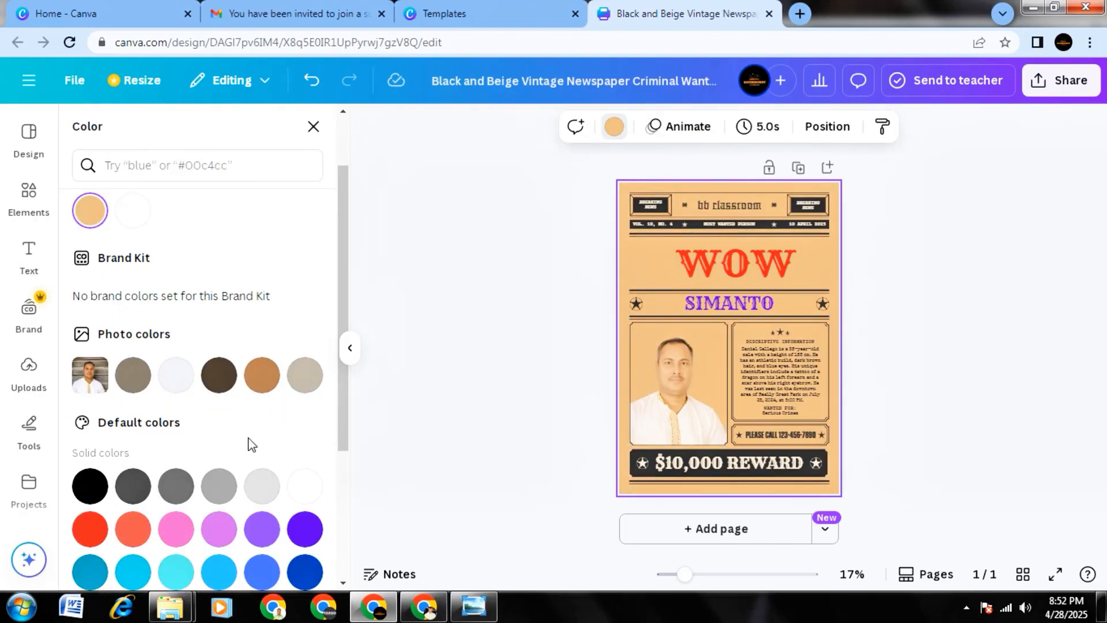
{"action": "left_click", "coordinate": [176, 387]}
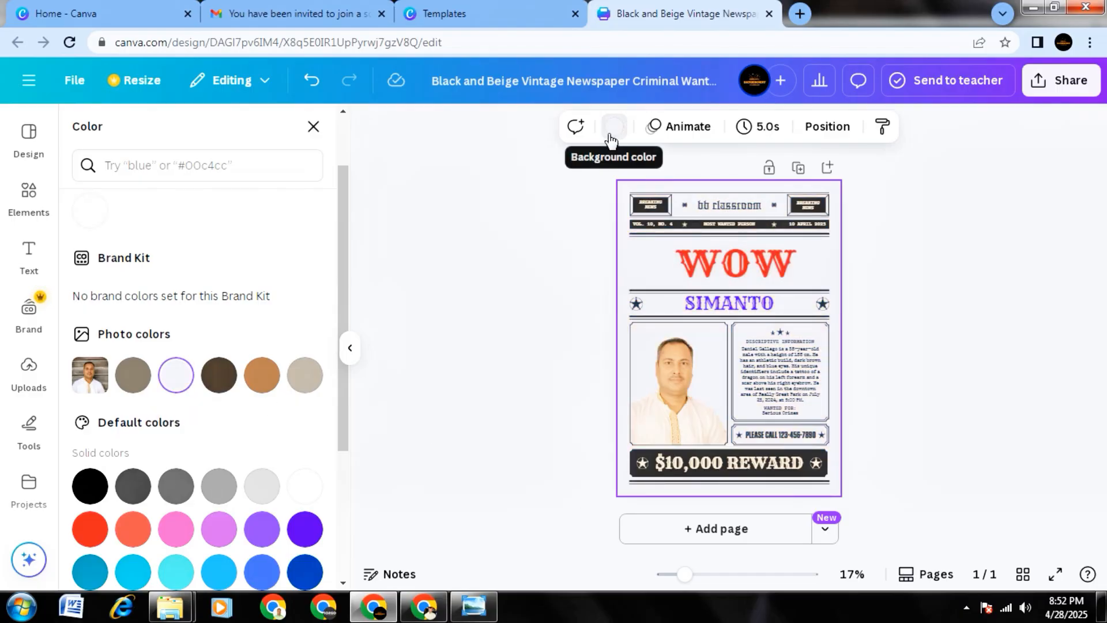
{"action": "left_click", "coordinate": [262, 375]}
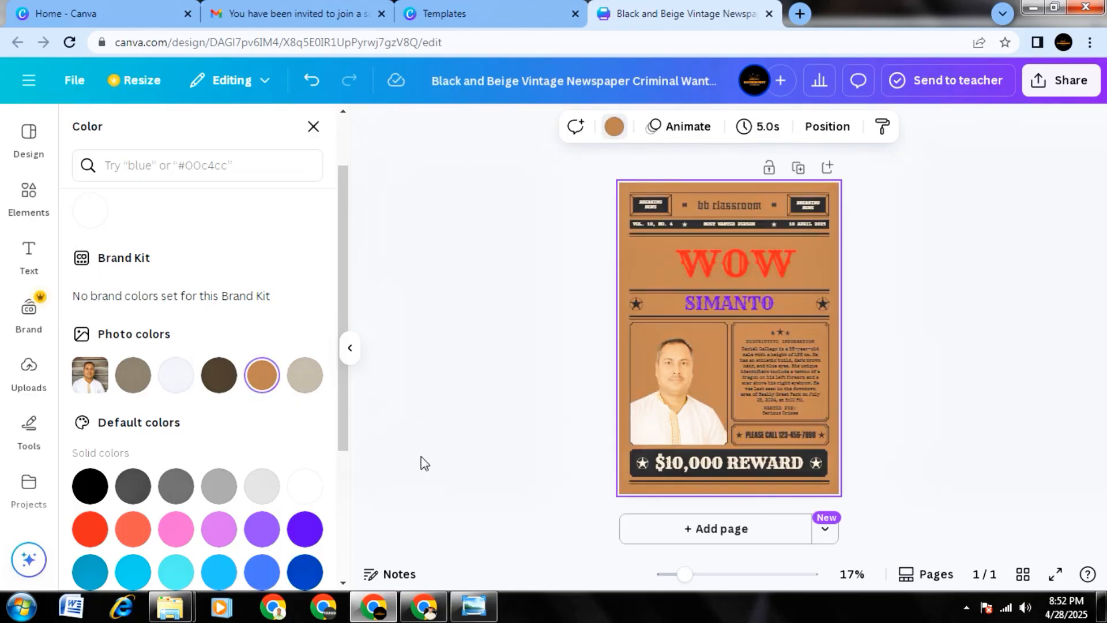
{"action": "left_click", "coordinate": [180, 384]}
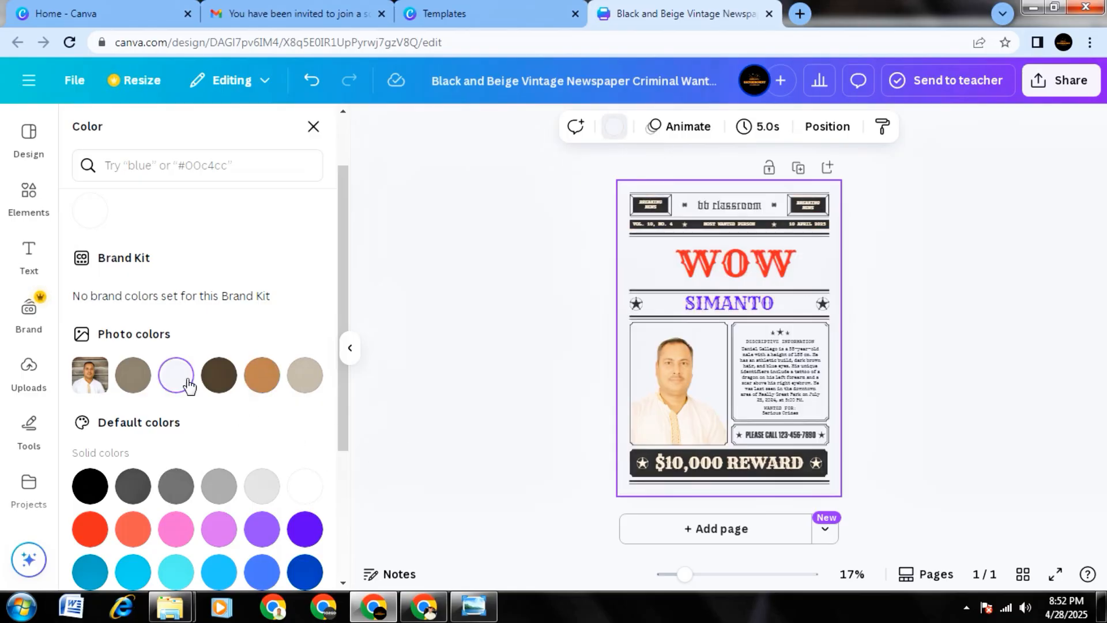